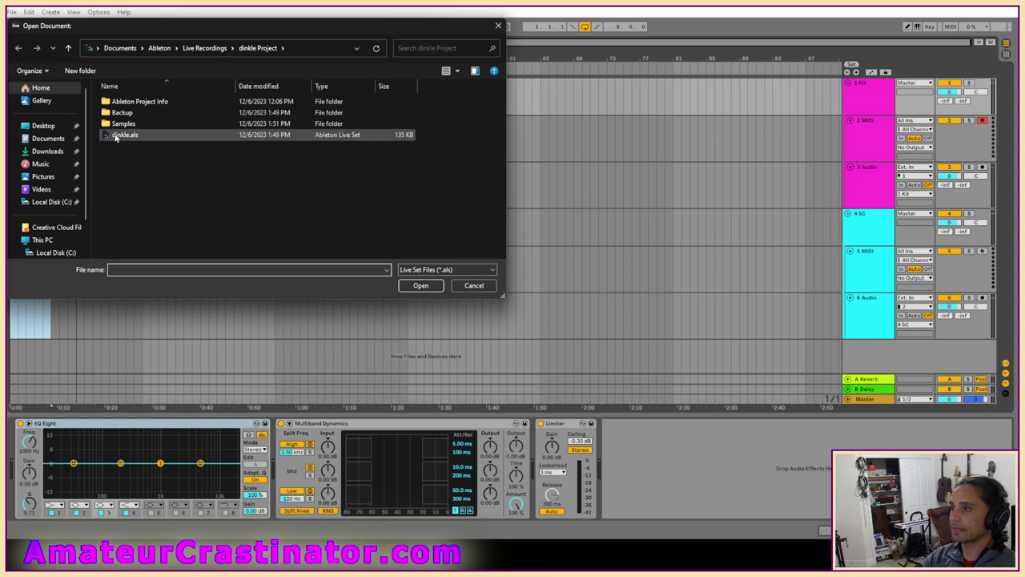
Open the dinkle.als Live Set and return the playback position to the start of the arrangement.
double_click(119, 135)
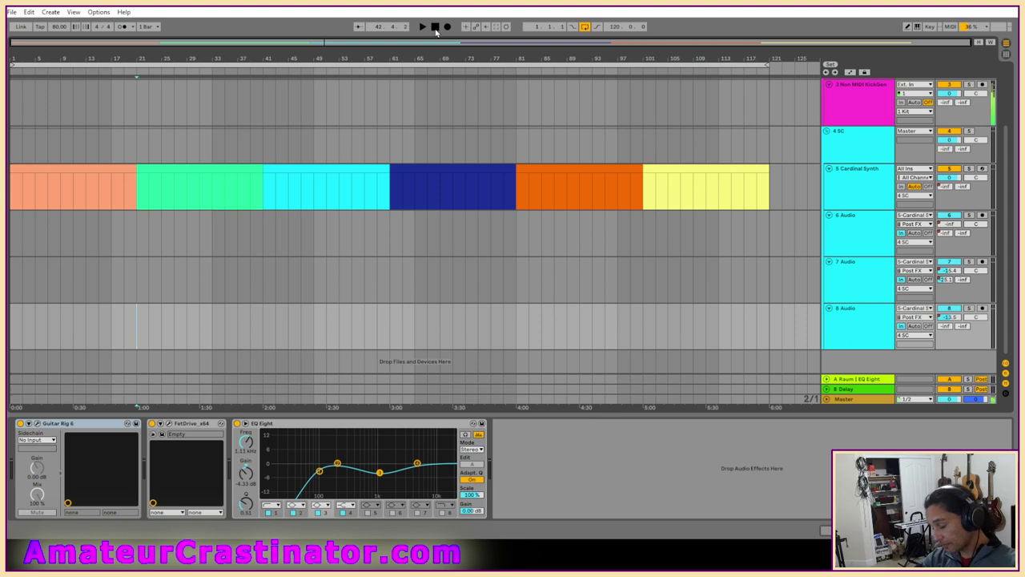
click(880, 106)
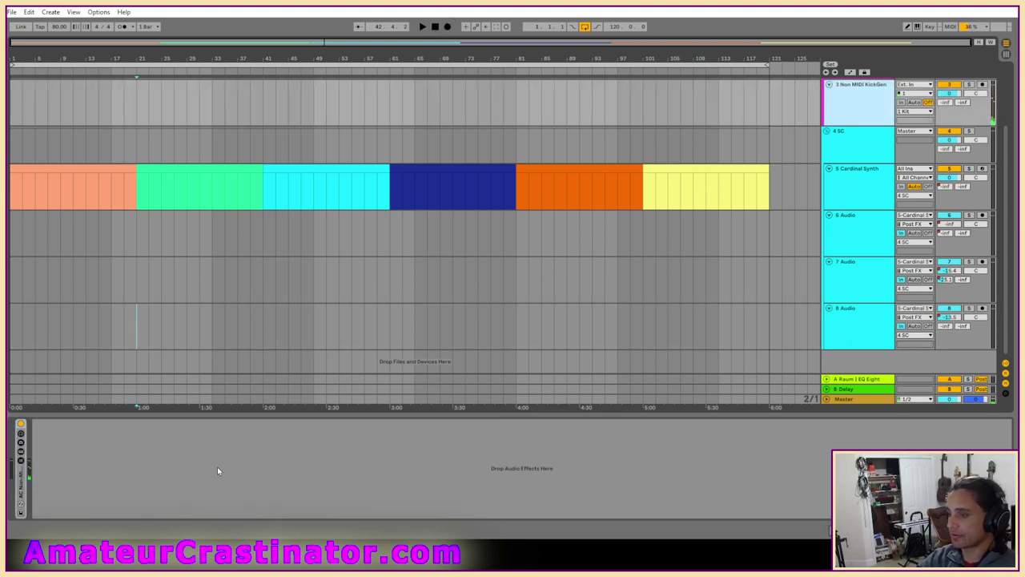
scroll(861, 184, up, 3)
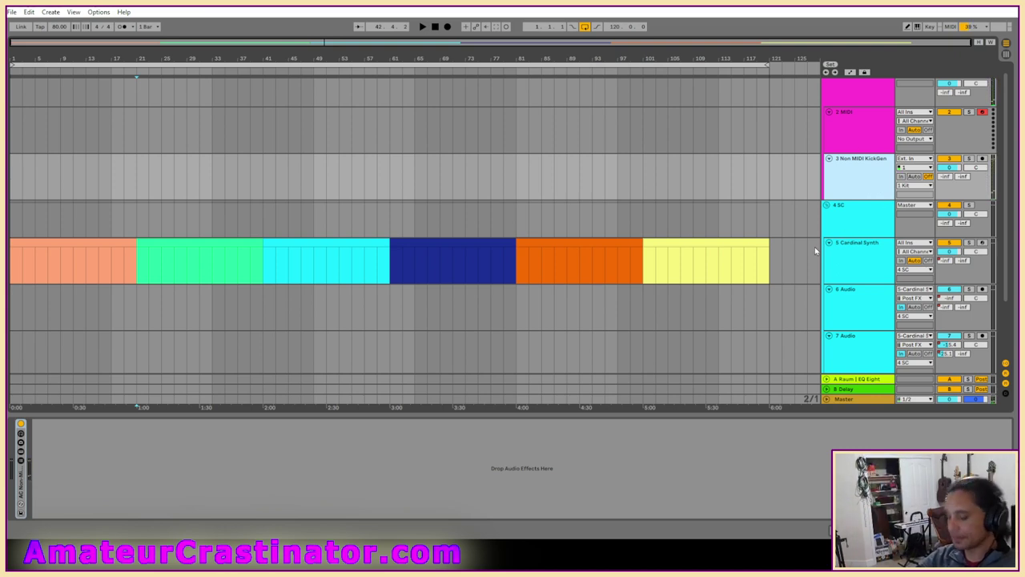
click(436, 28)
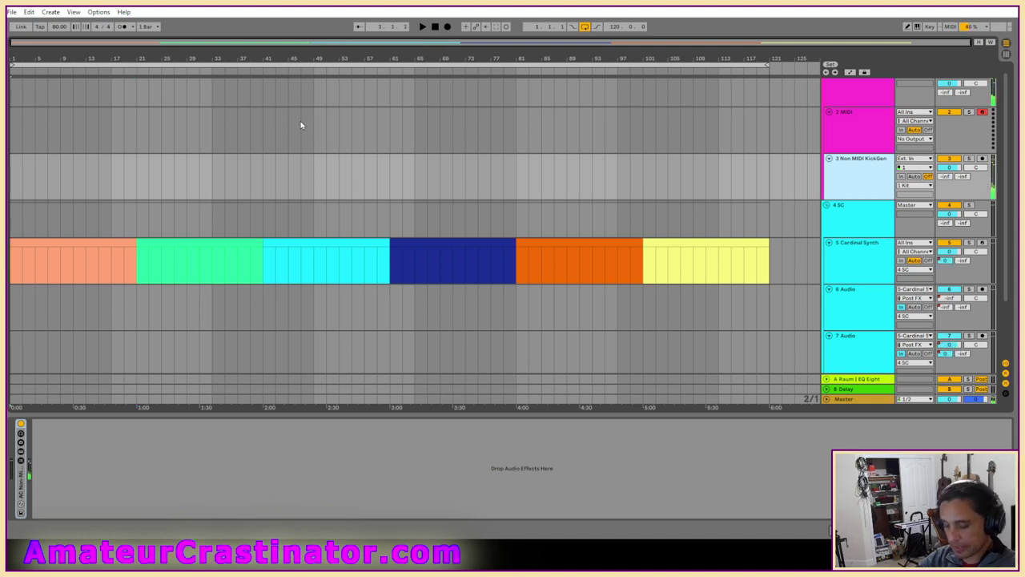
Show the automation lanes of all tracks and play the arrangement from bar 1.
key(a)
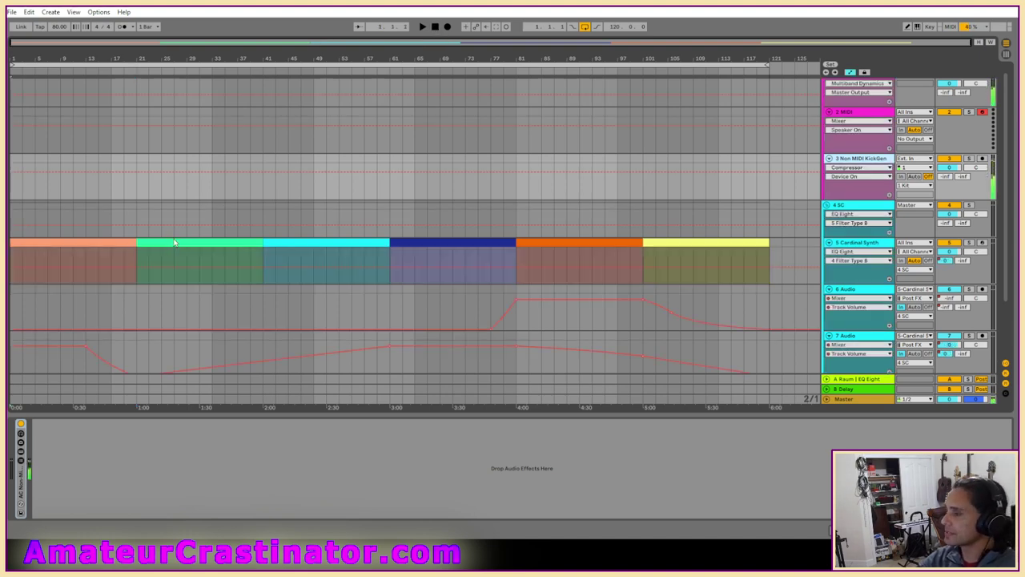
scroll(182, 243, down, 2)
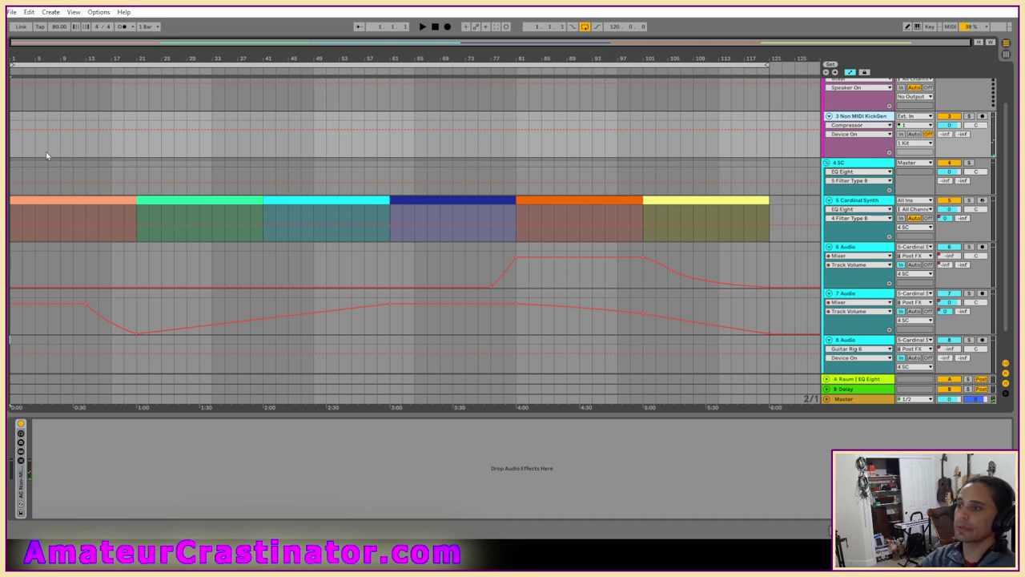
key(space)
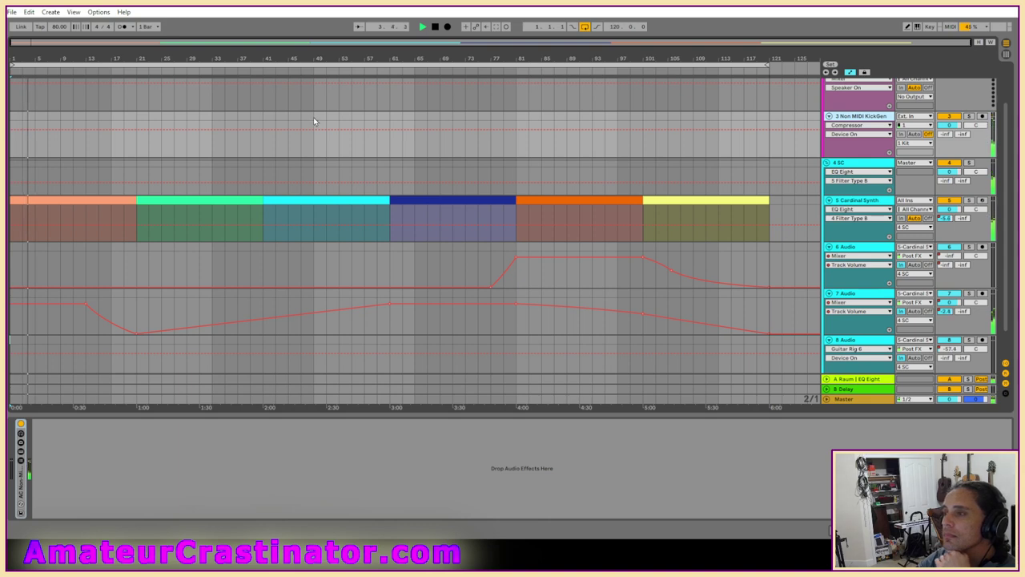
Shift the entire arrangement, clips and automation, four bars later to start at bar 5, and stop playback at the beginning.
click(29, 201)
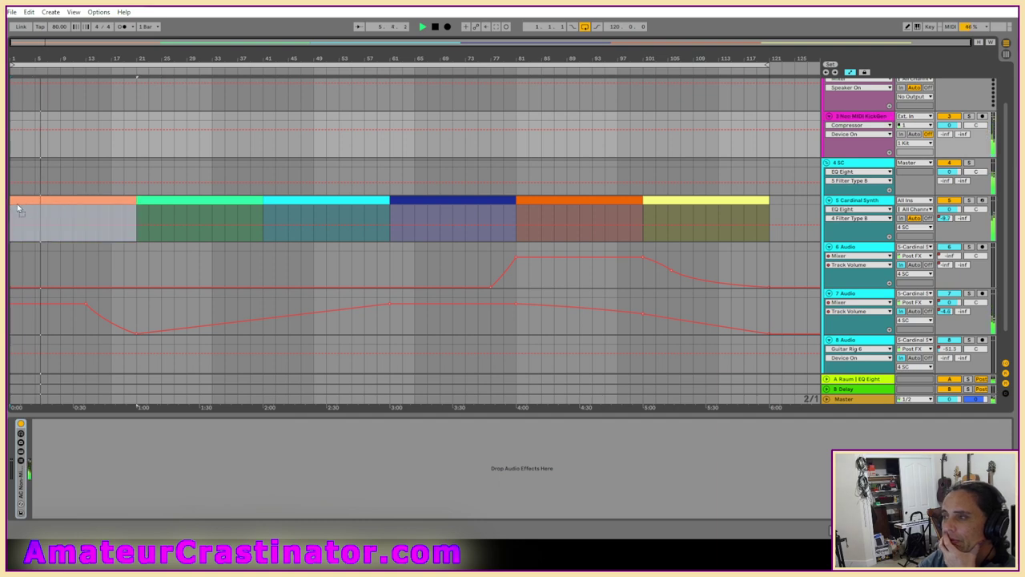
key(ctrl+a)
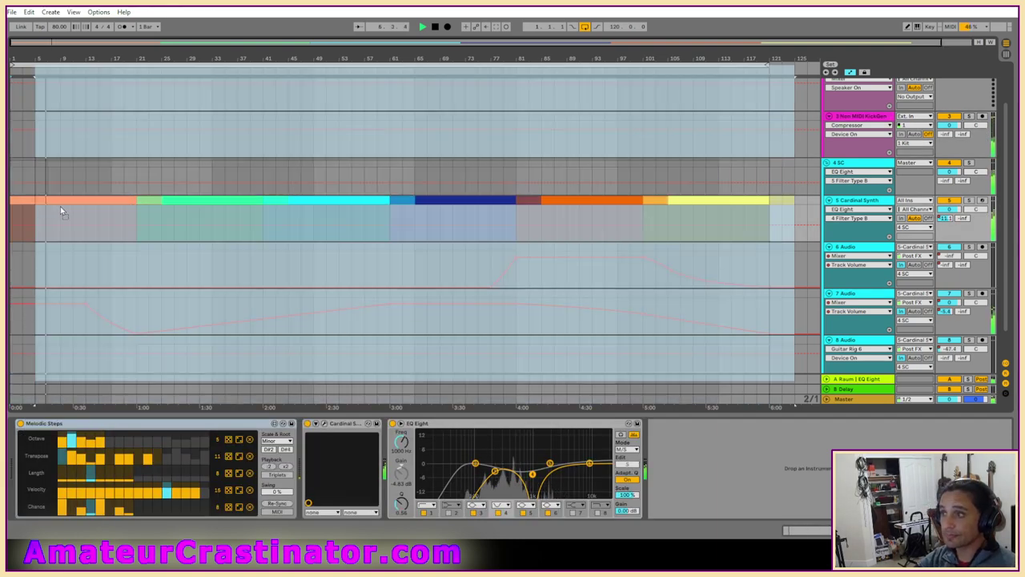
drag(60, 206, 61, 207)
key(space)
click(30, 224)
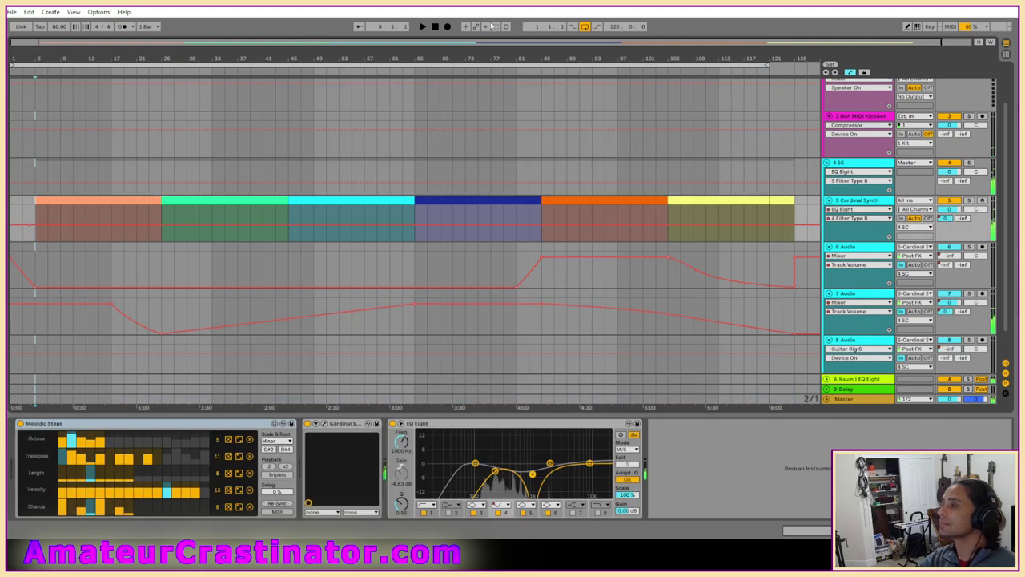
click(435, 27)
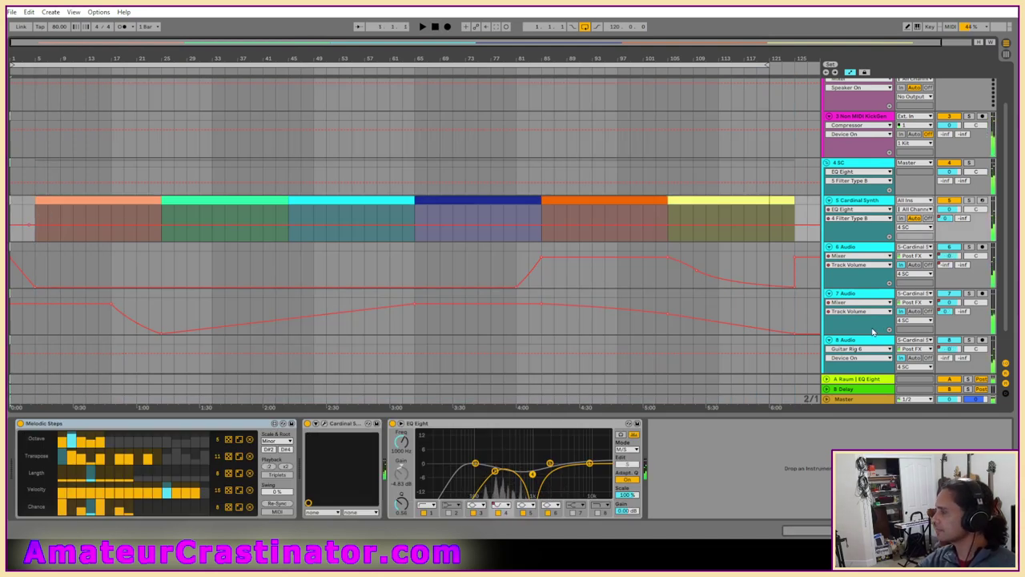
Show track 8 Audio's Track Volume automation and lower its first breakpoint at bar 1 to -inf.
scroll(863, 332, down, 2)
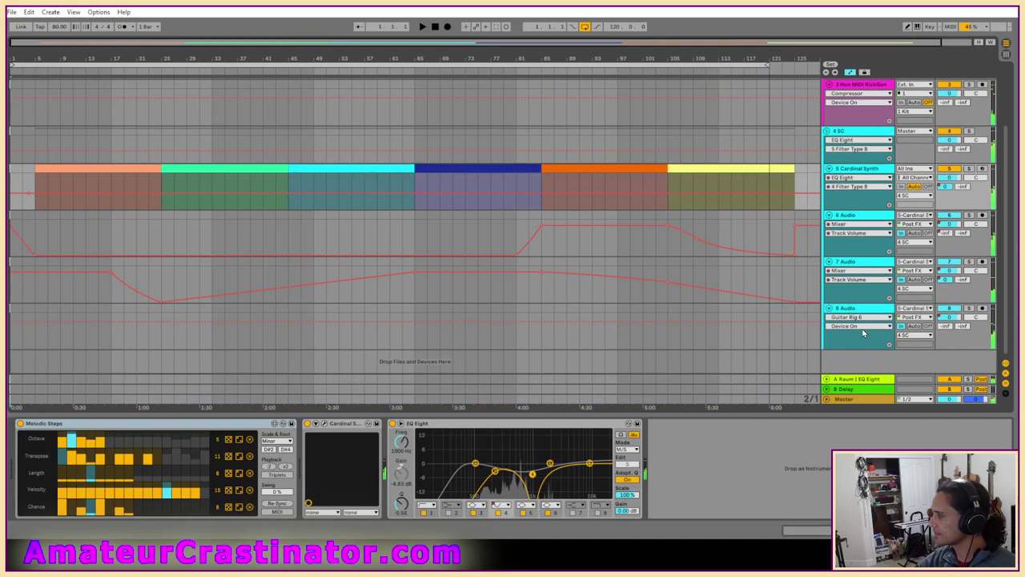
click(950, 318)
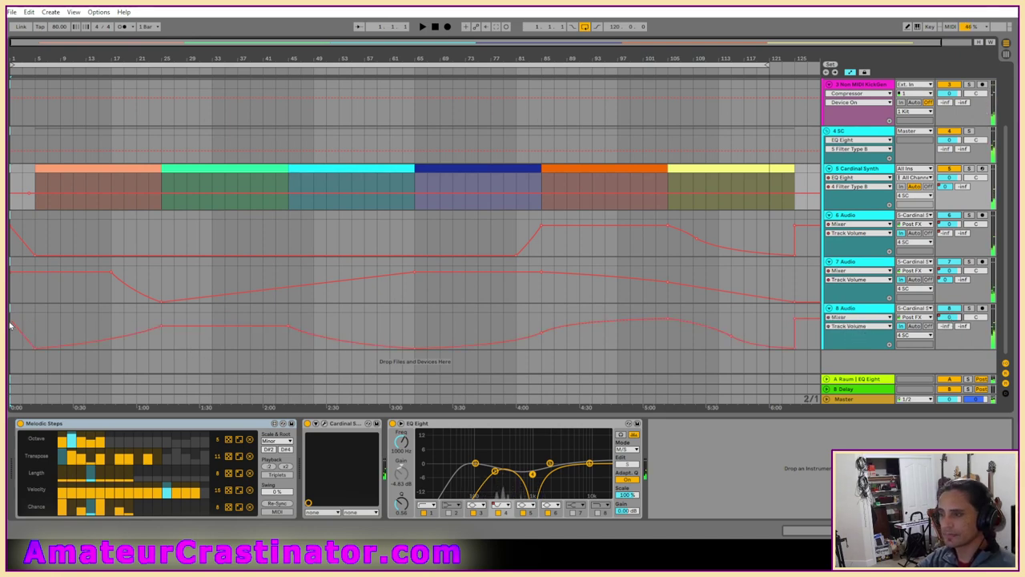
drag(12, 322, 12, 353)
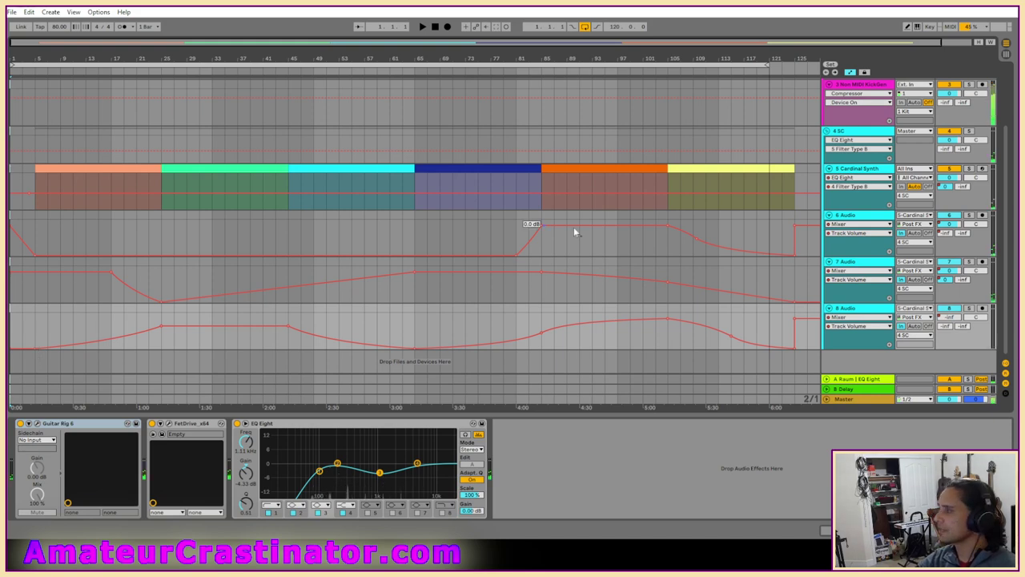
Lower the first Track Volume automation breakpoint of track 6 Audio at bar 1 to -inf.
click(863, 255)
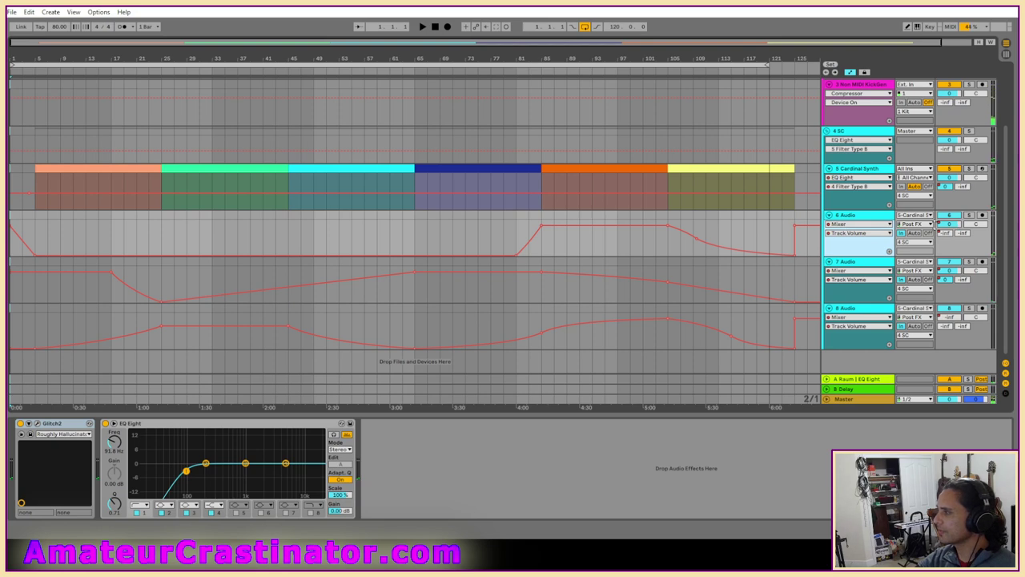
click(952, 227)
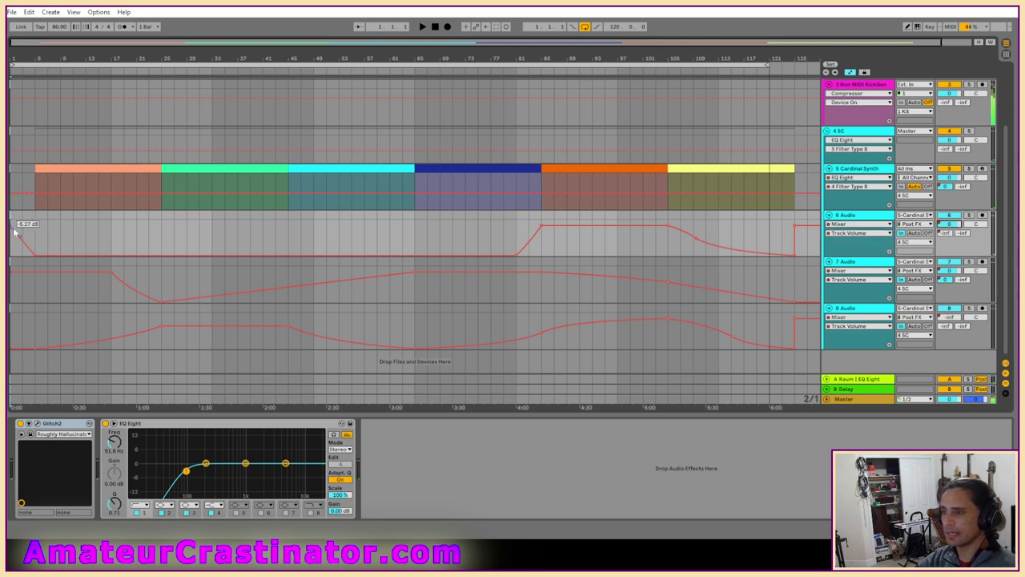
drag(11, 230, 13, 257)
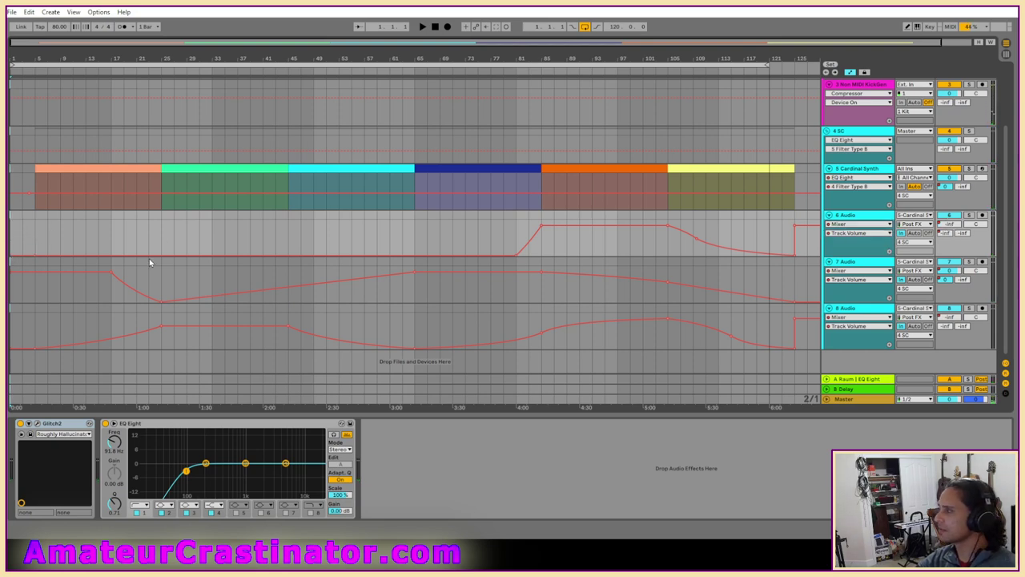
Try a curved fade-in between bars 1 and 5 in the Cardinal Synth track's A-Raum send automation, and undo it.
click(950, 188)
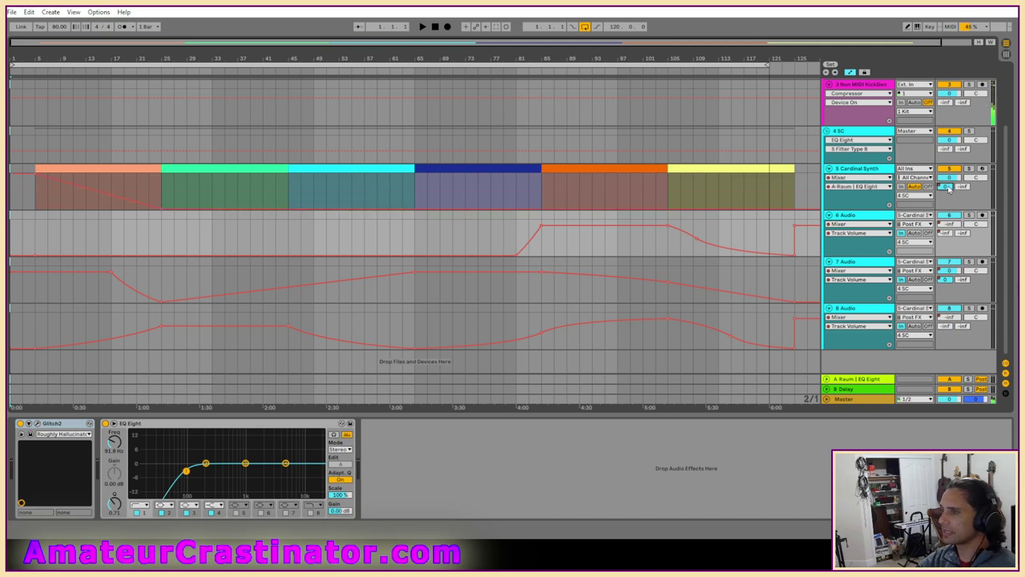
click(859, 207)
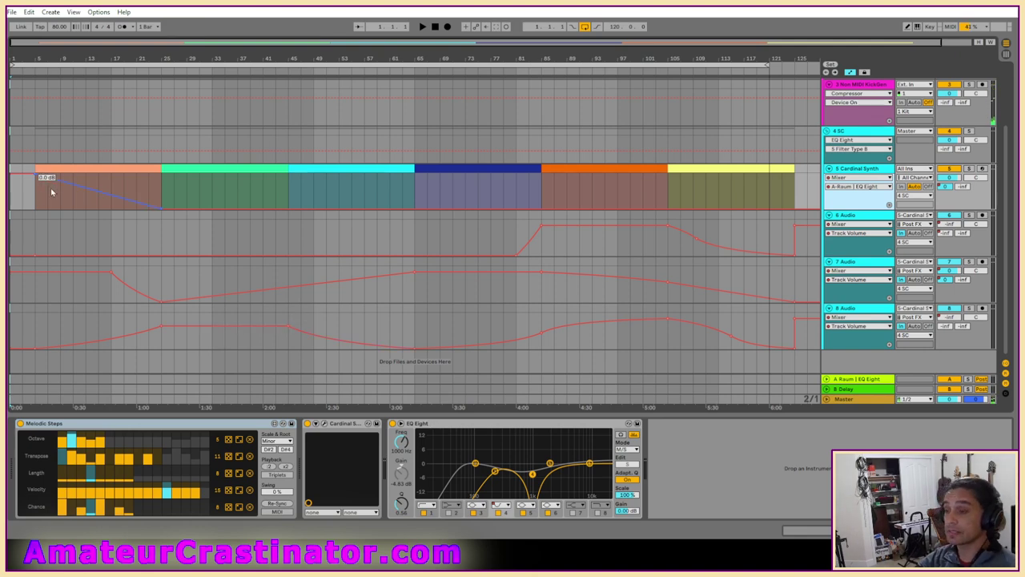
drag(11, 174, 12, 210)
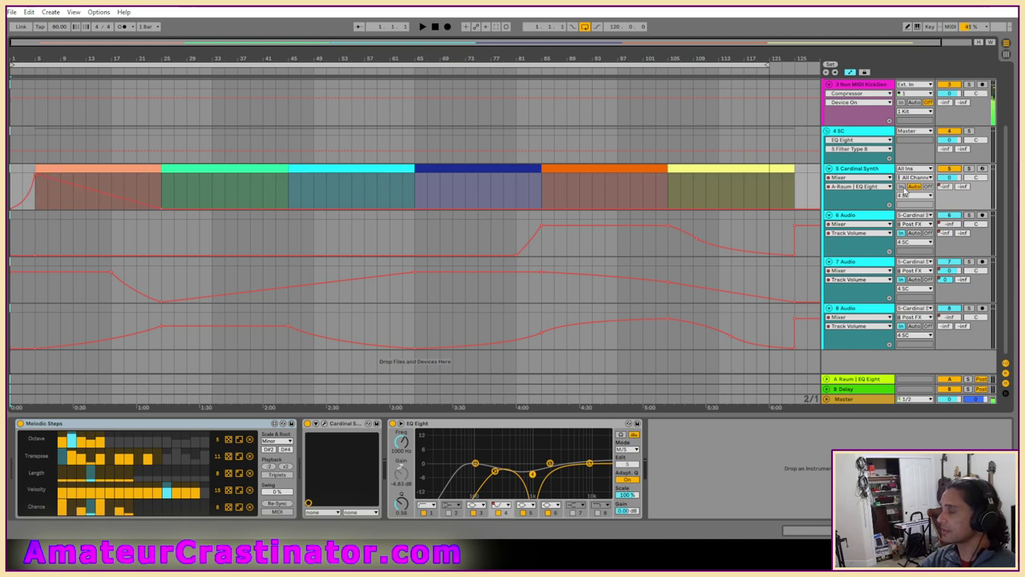
key(ctrl+z)
key(ctrl+z)
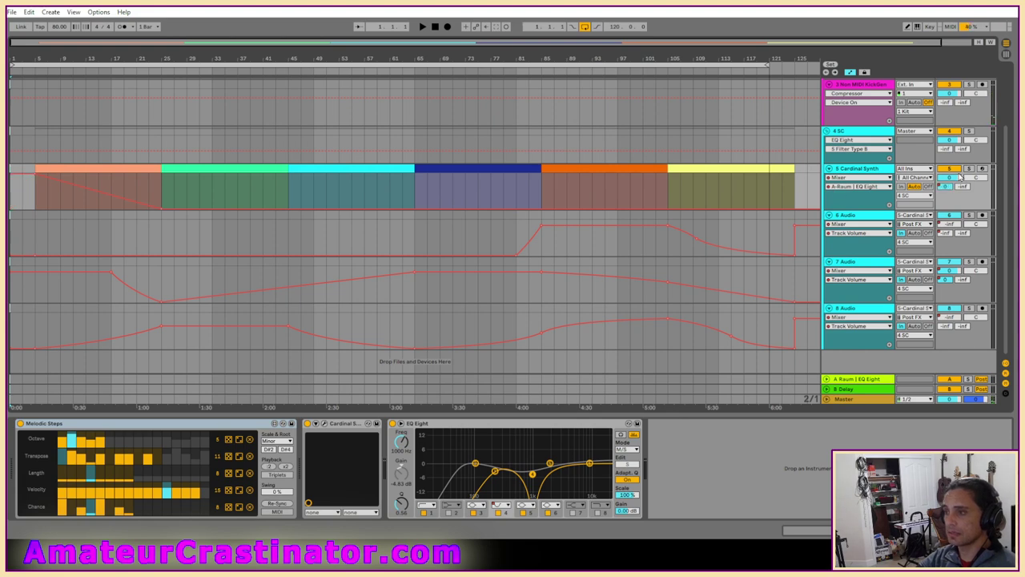
Draw a curved fade-in from bar 1 to bar 5 in the Cardinal Synth track's Track Volume automation, and briefly play it.
key(ctrl+z)
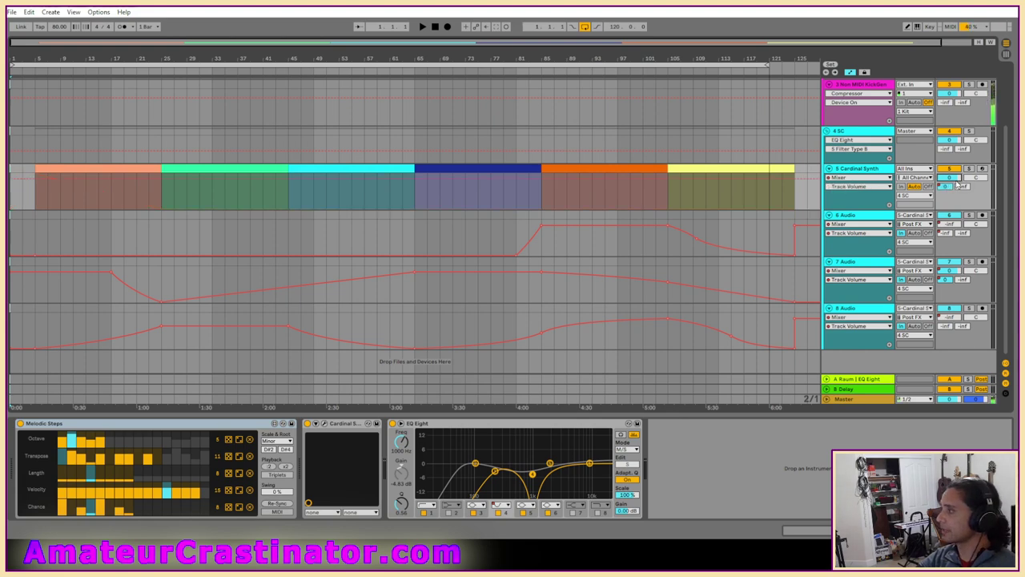
click(35, 179)
drag(11, 179, 26, 204)
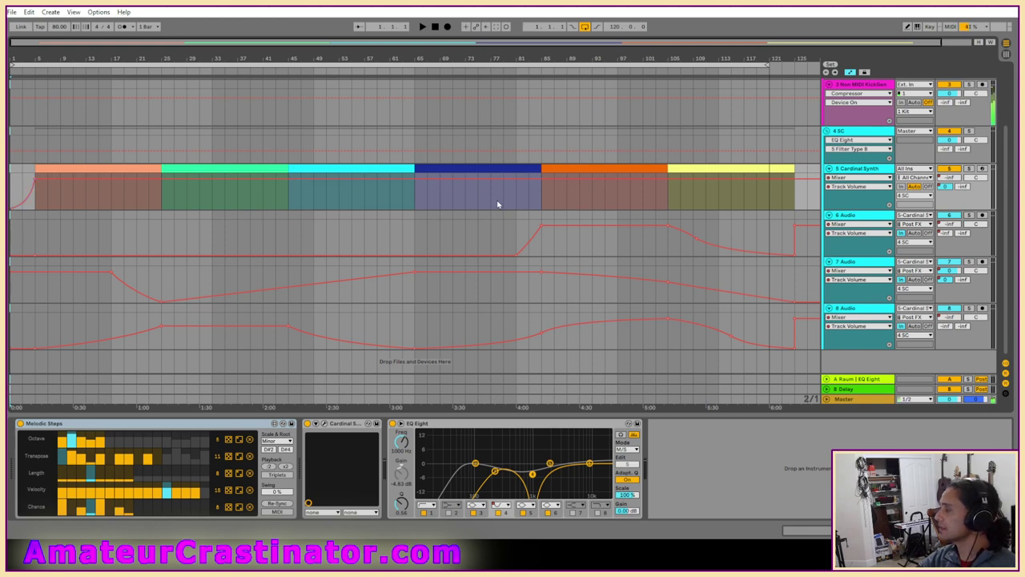
key(space)
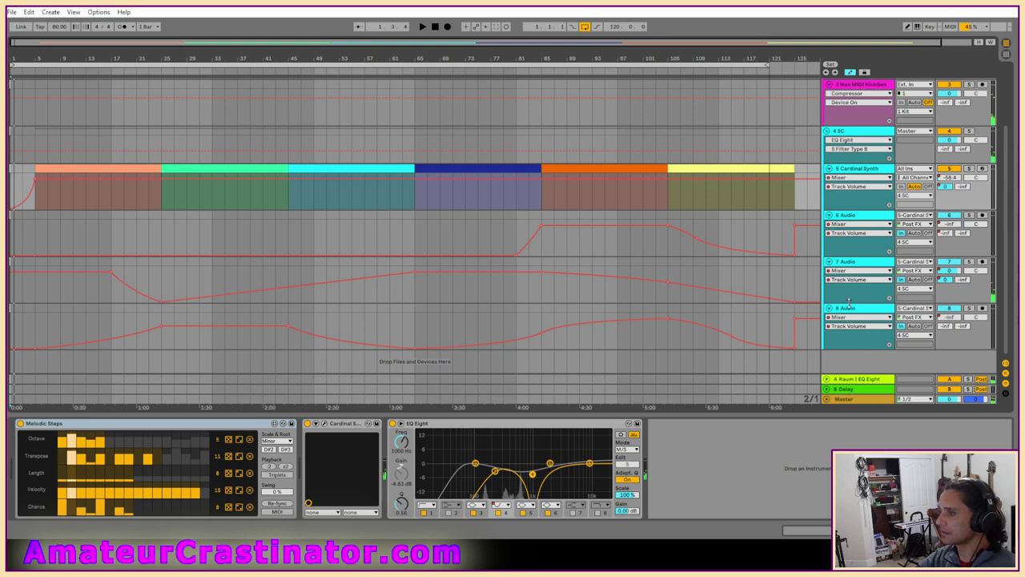
Draw a curved volume fade-in on track 7 Audio from bar 1, passing about -24 dB at bar 5, and play it.
click(178, 268)
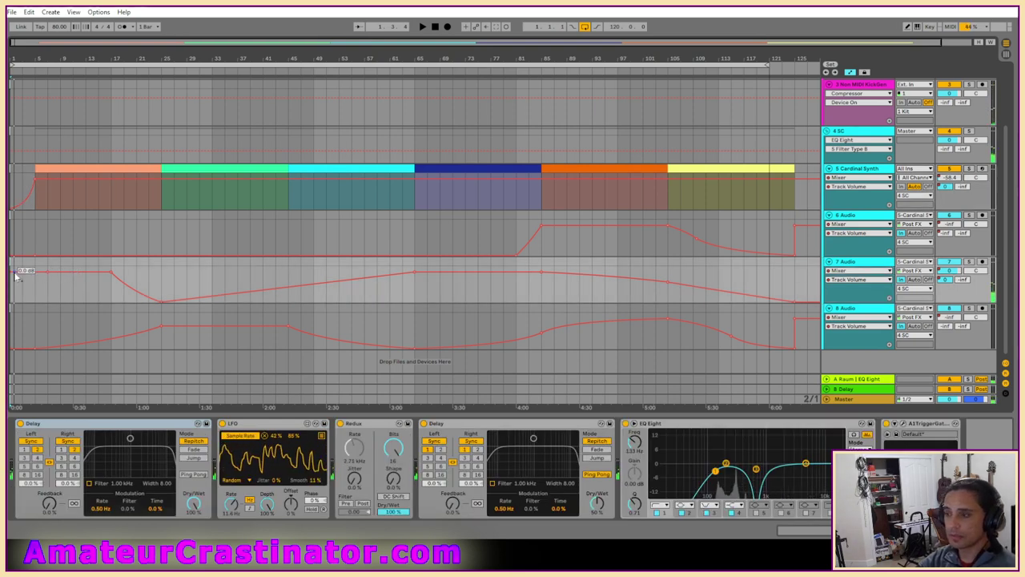
drag(16, 275, 35, 296)
click(35, 293)
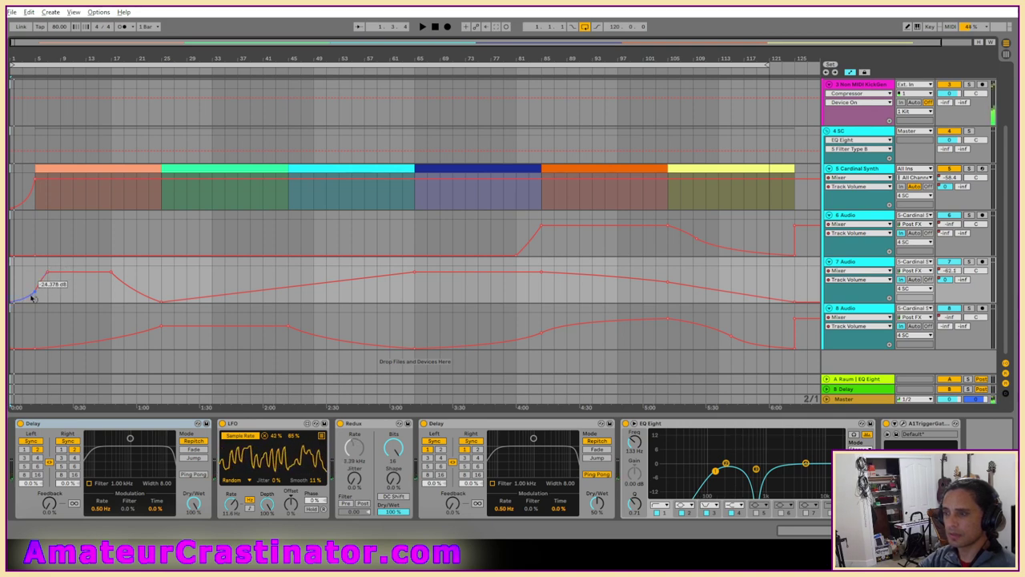
key(space)
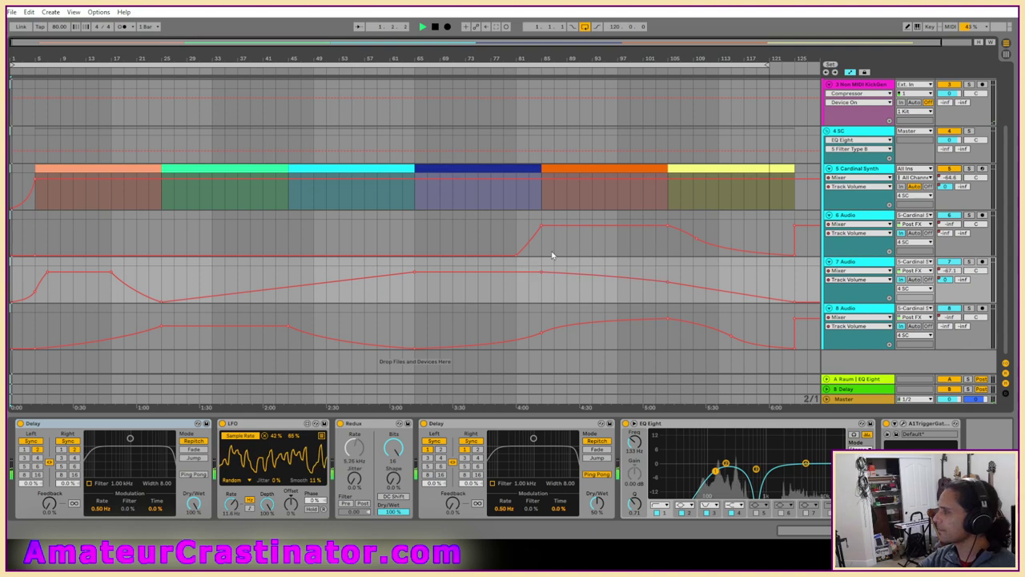
Hide the automation lanes, solo the 2 MIDI track and play it from the start of the arrangement.
scroll(651, 230, up, 2)
scroll(651, 230, up, 1)
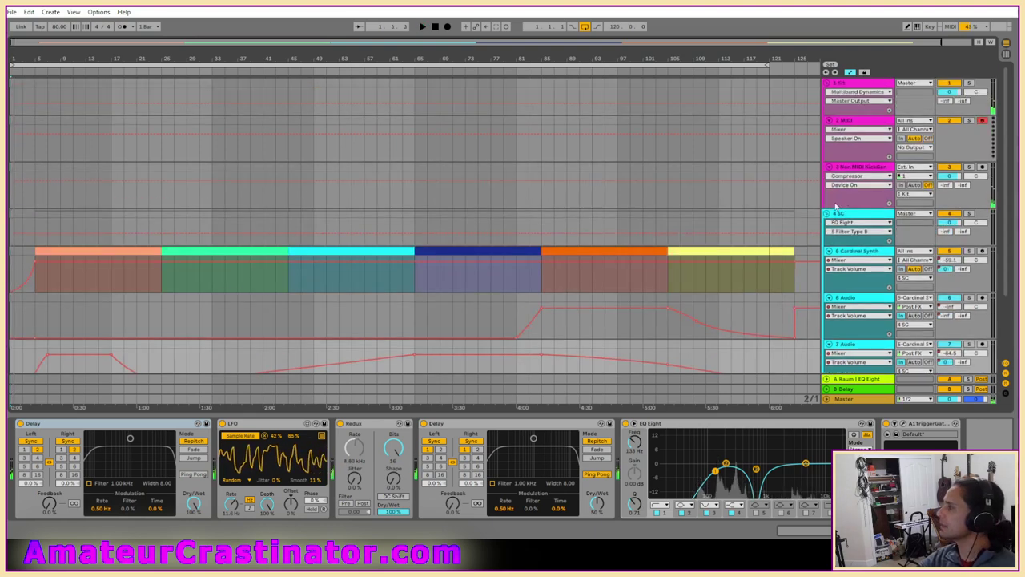
key(a)
click(856, 154)
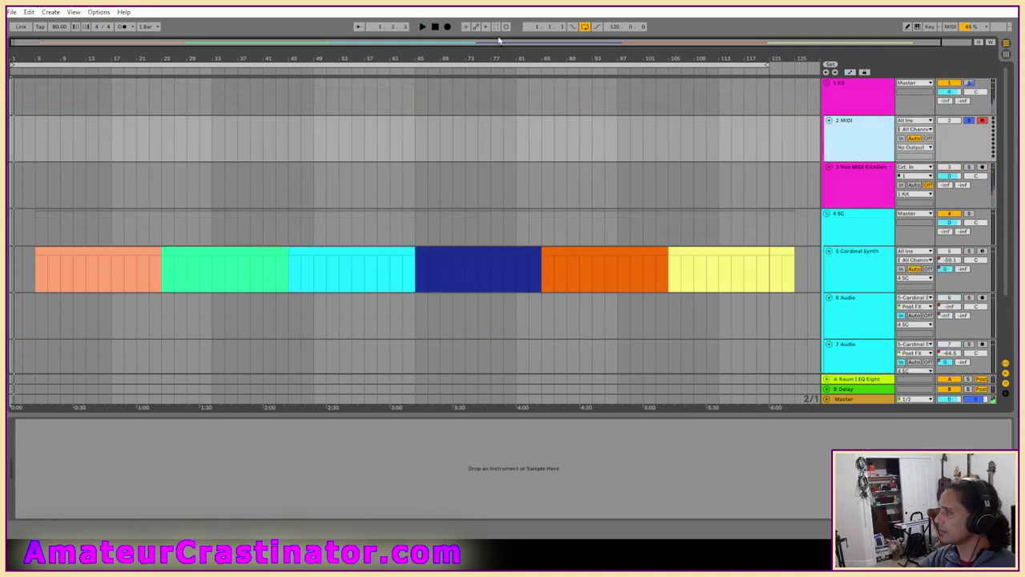
click(436, 26)
key(space)
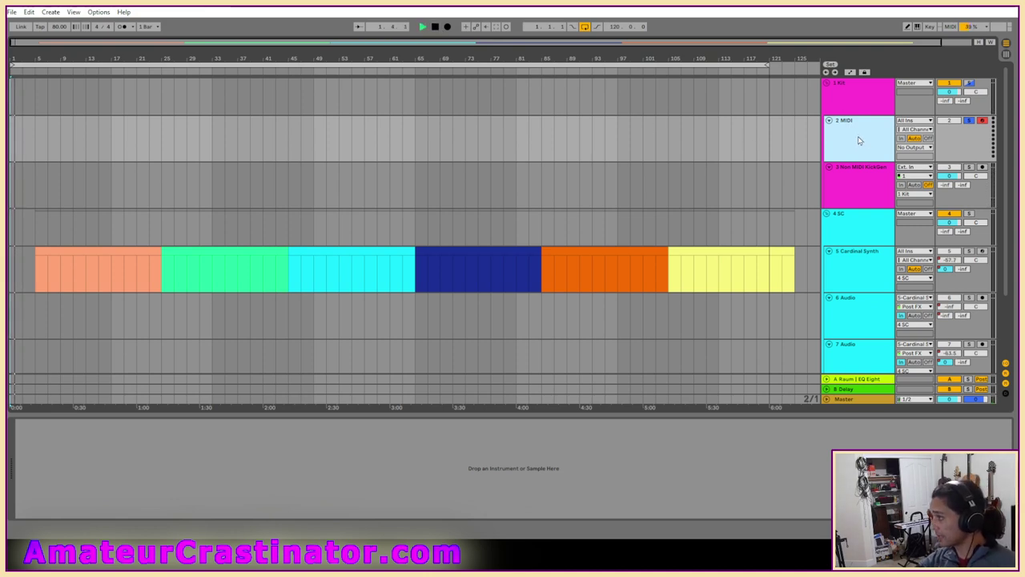
Solo the Non MIDI KickGen track to audition it, clear the solo and stop playback.
click(852, 203)
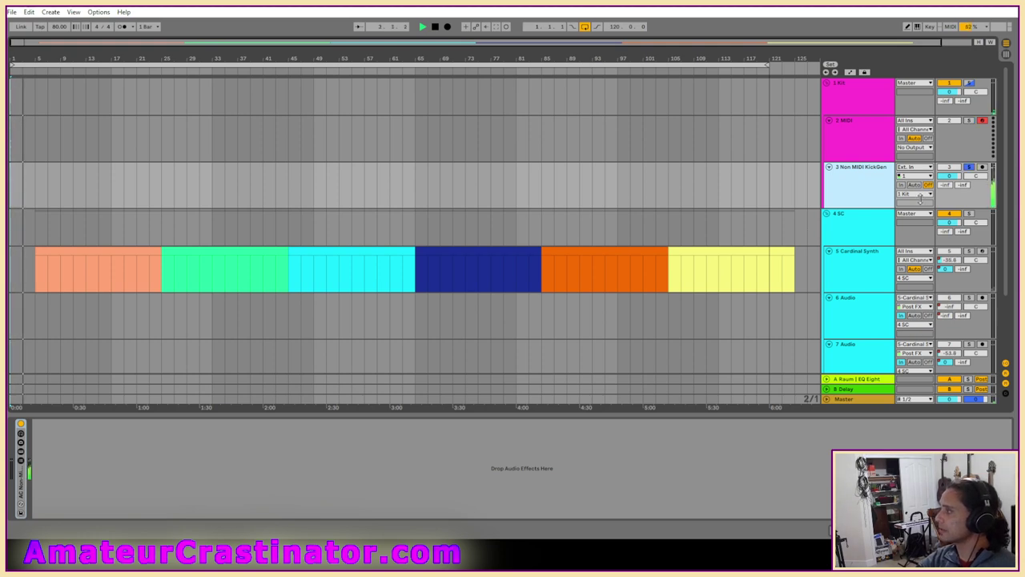
key(space)
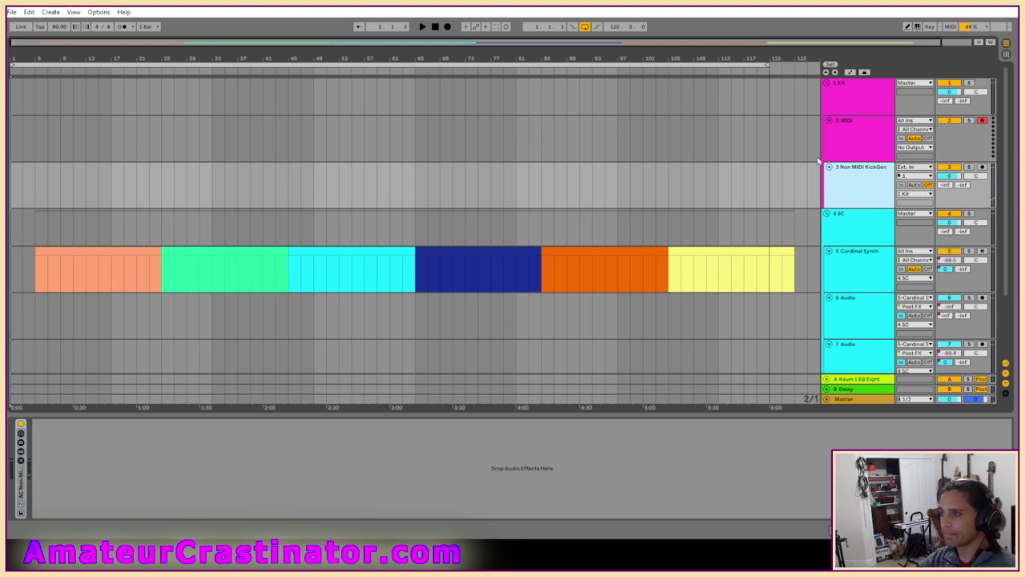
Reset the playback position to bar 1 and play the full arrangement with all tracks active.
click(435, 26)
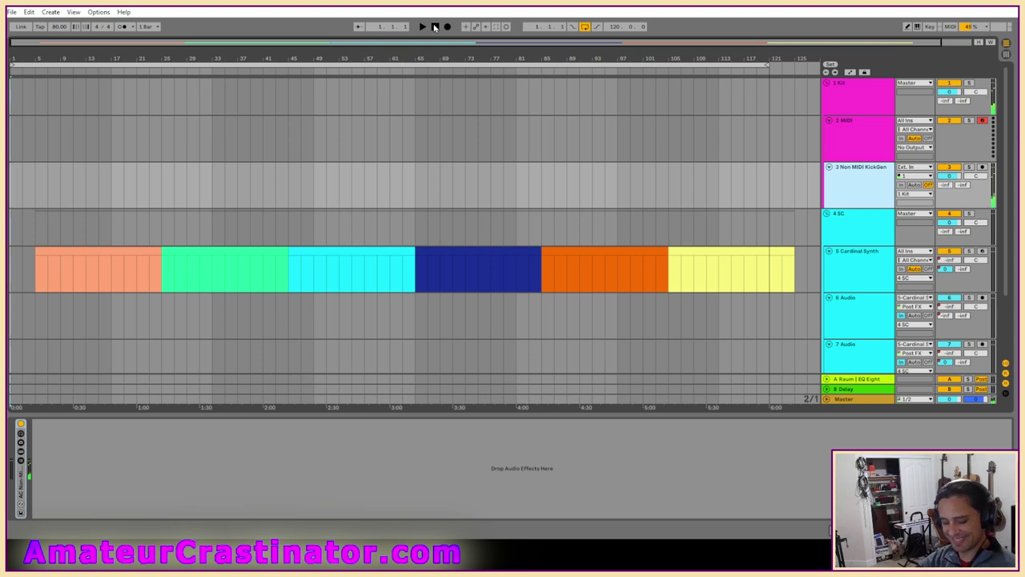
key(space)
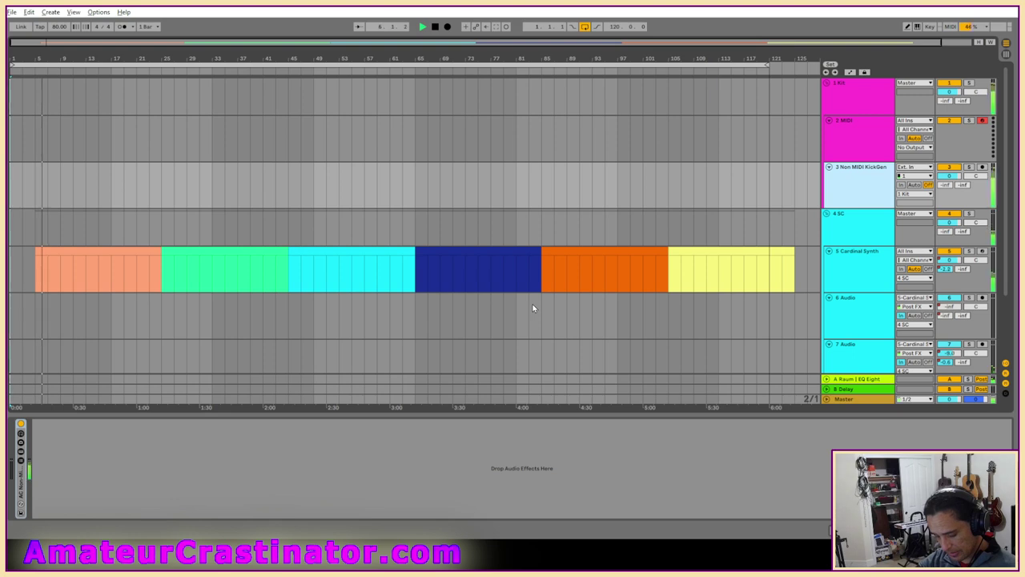
click(389, 461)
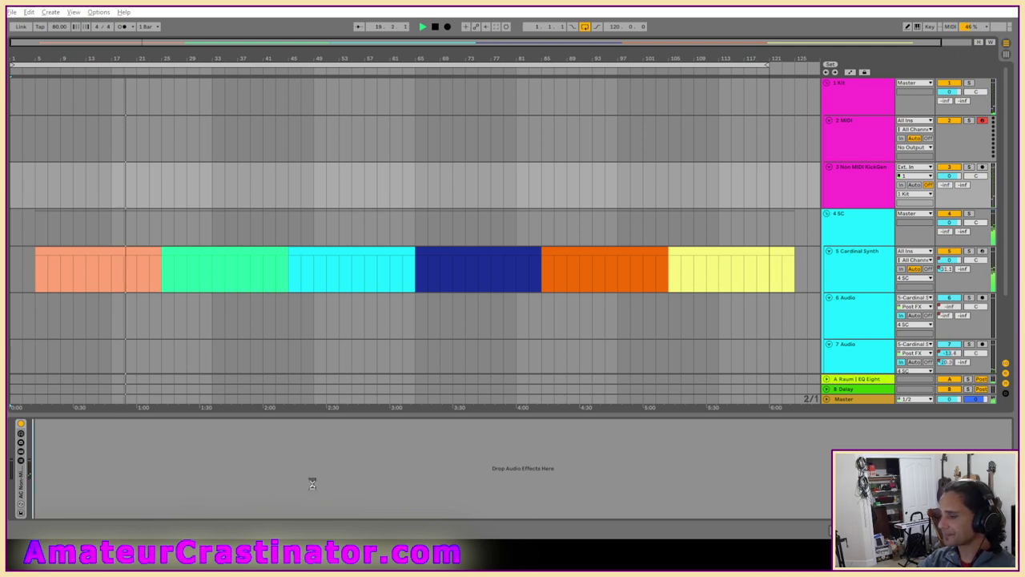
Add Convolution Reverb Pro to the Non MIDI KickGen track and load its Wood Room Large impulse response.
drag(93, 468, 95, 469)
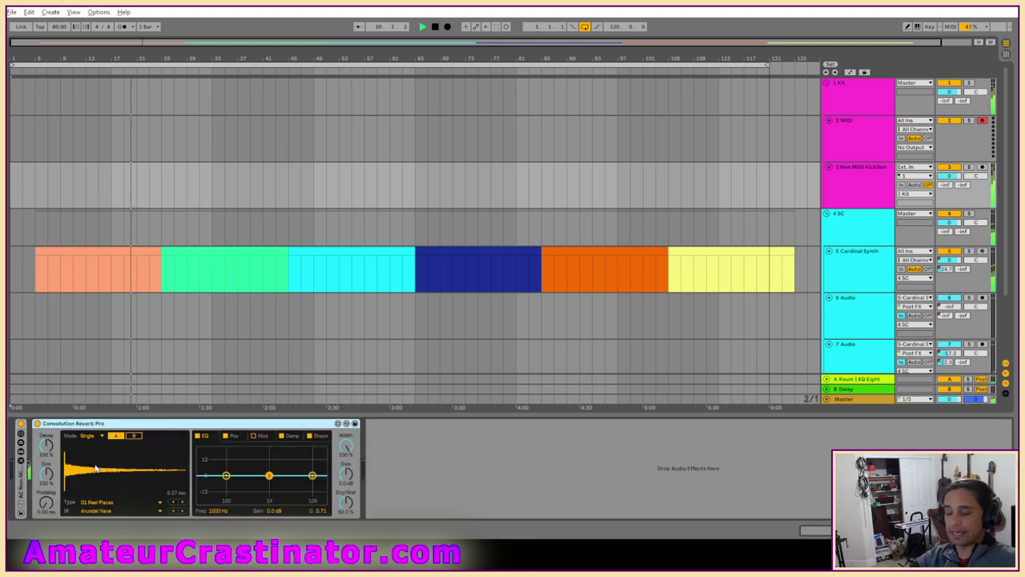
click(96, 503)
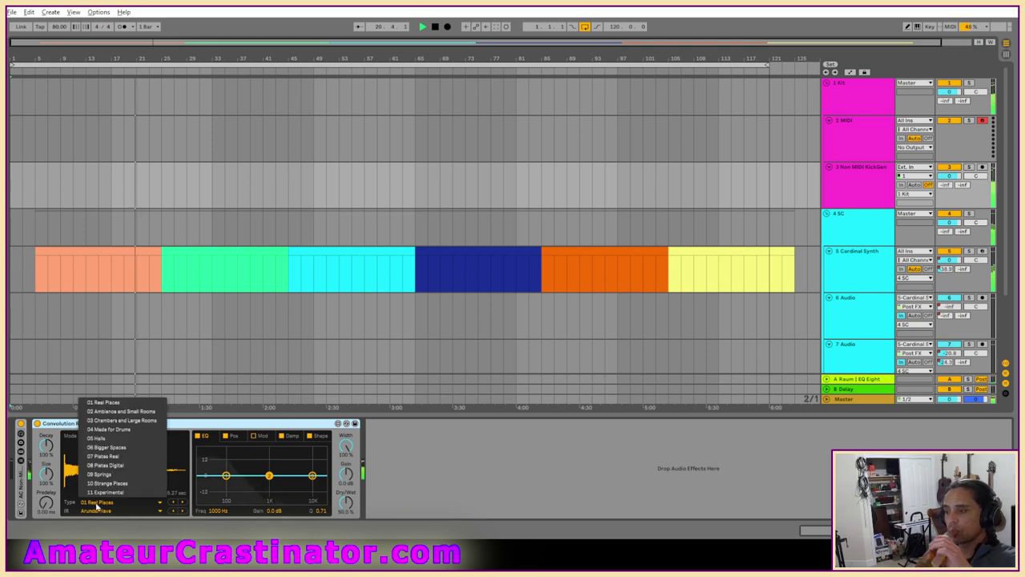
click(99, 510)
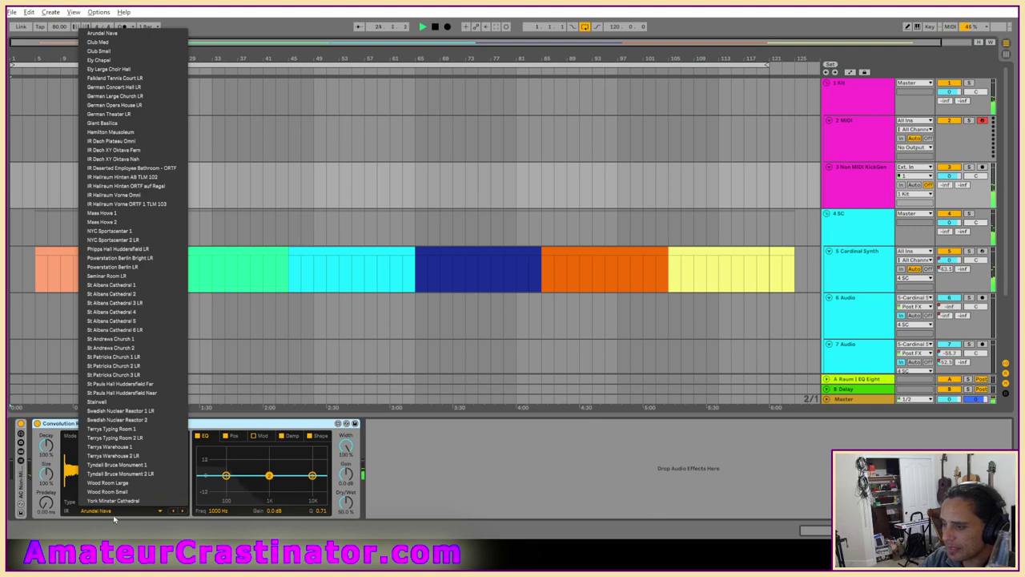
click(121, 483)
click(122, 511)
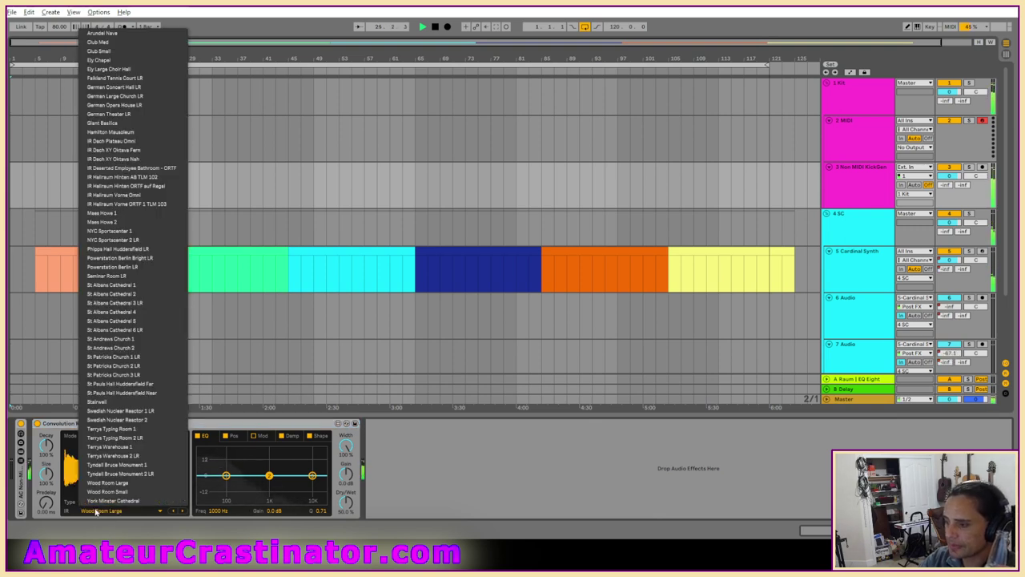
click(232, 435)
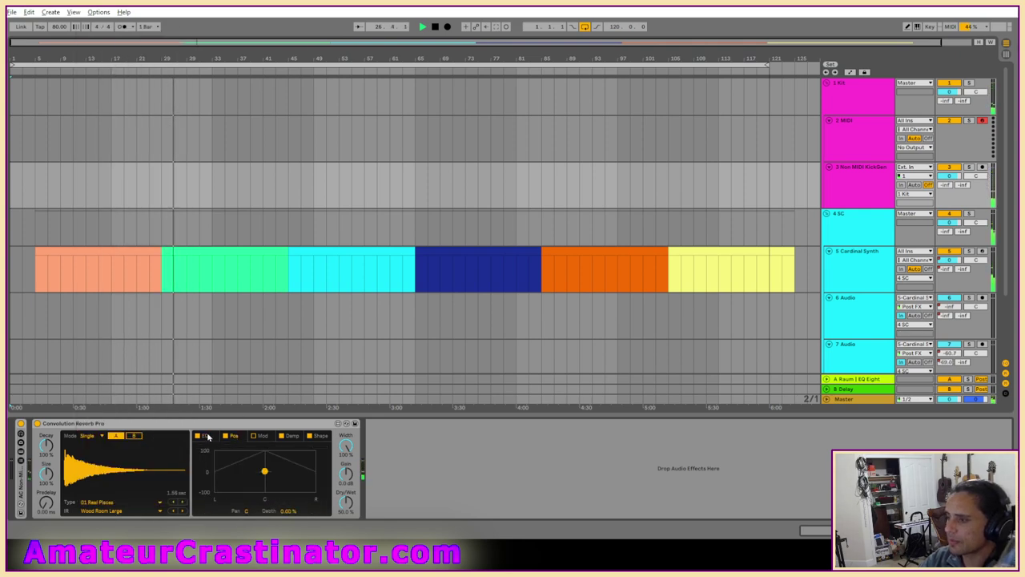
click(205, 436)
Switch the reverb's impulse type to 06 Bigger Spaces and load the BM7 Arena response.
click(100, 502)
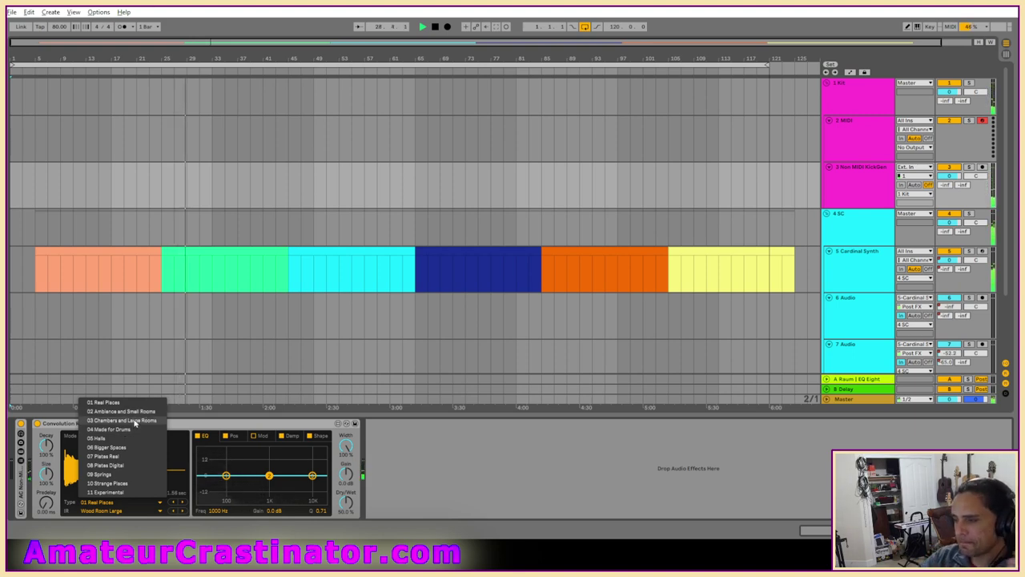
click(109, 457)
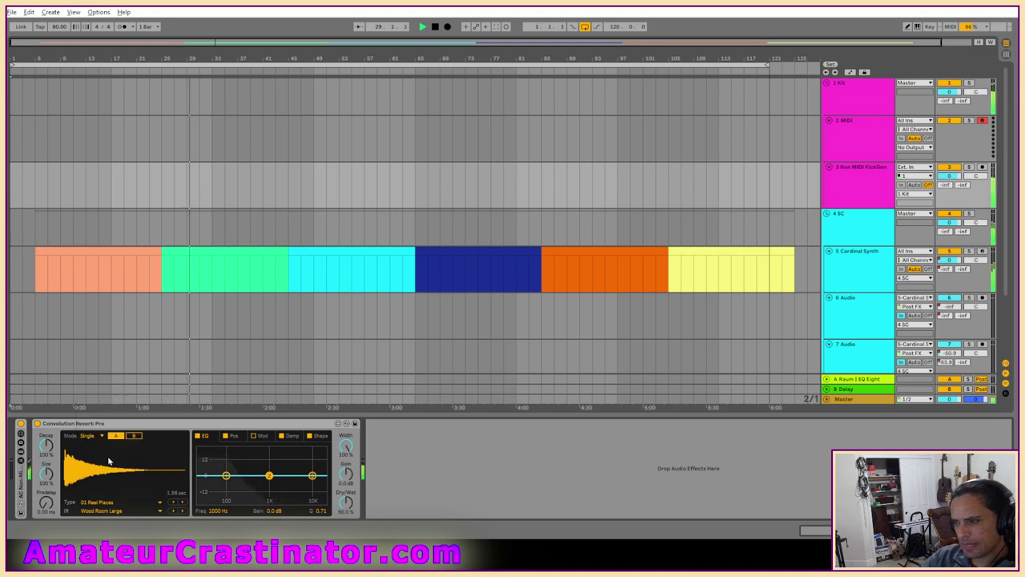
click(107, 512)
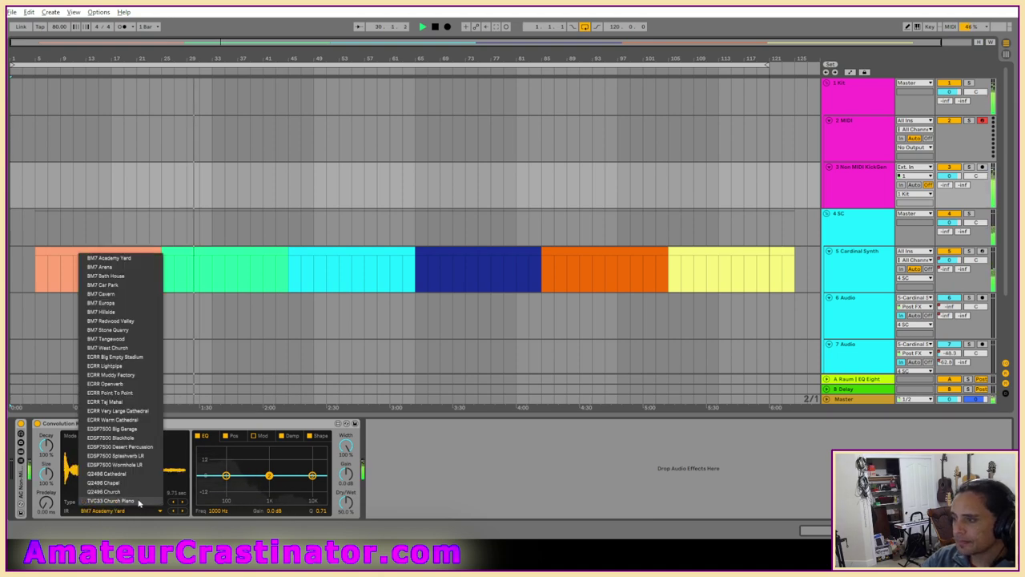
click(126, 268)
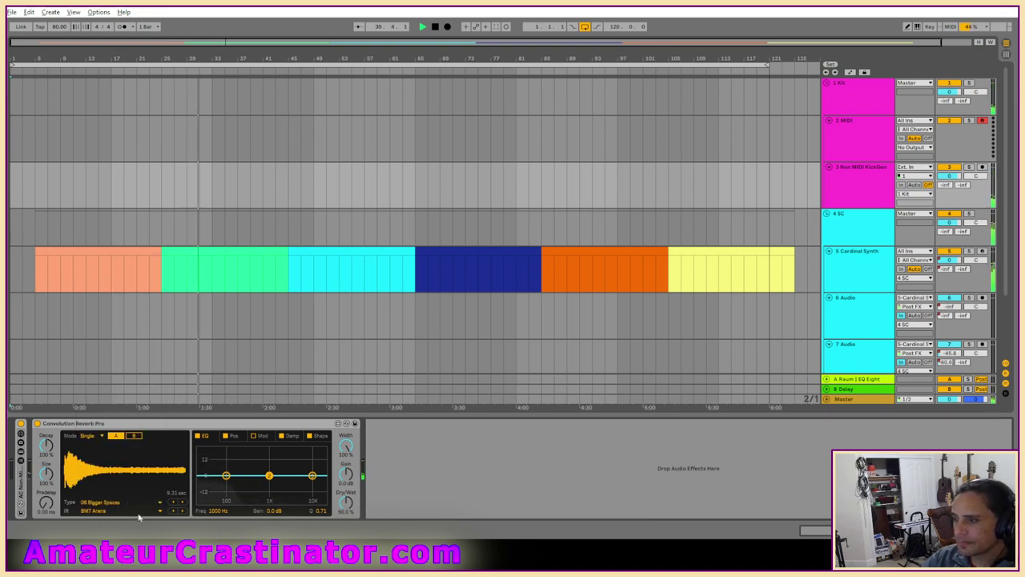
Audition the ECRR Big Empty Stadium and ECRR Muddy Factory responses, and settle on EDSP7500 Big Garage.
click(104, 511)
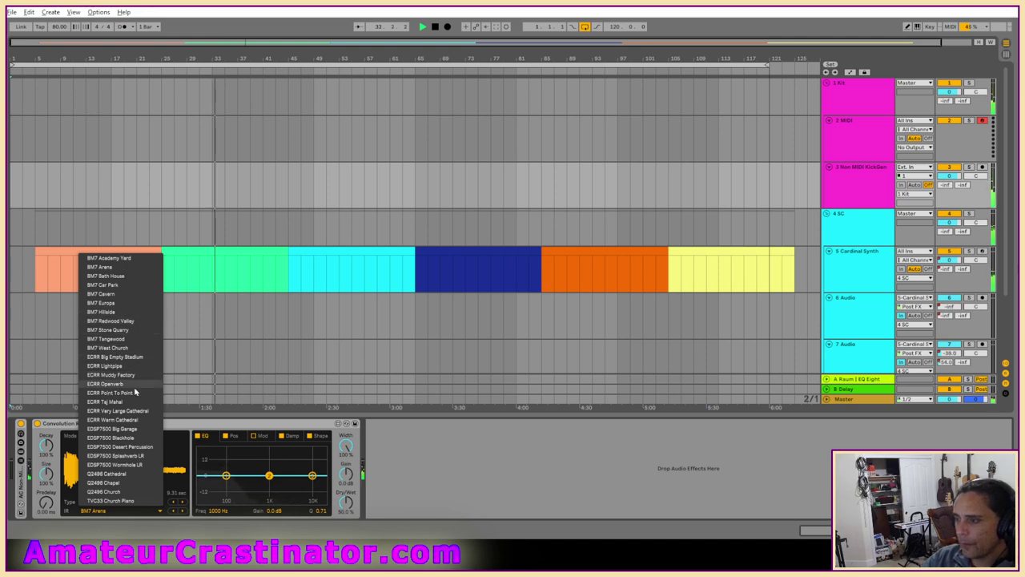
click(145, 356)
click(120, 511)
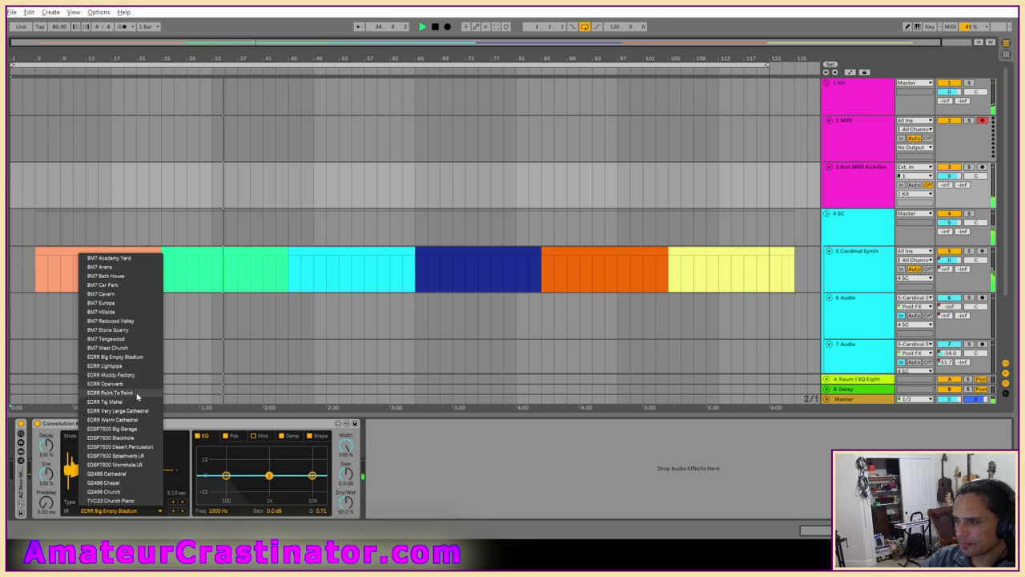
click(132, 375)
click(117, 511)
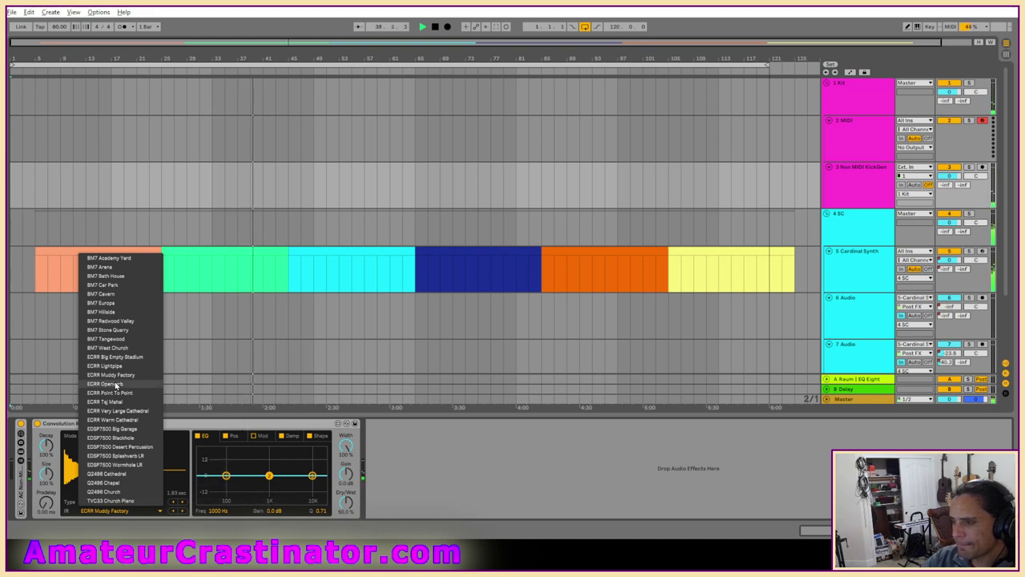
click(150, 434)
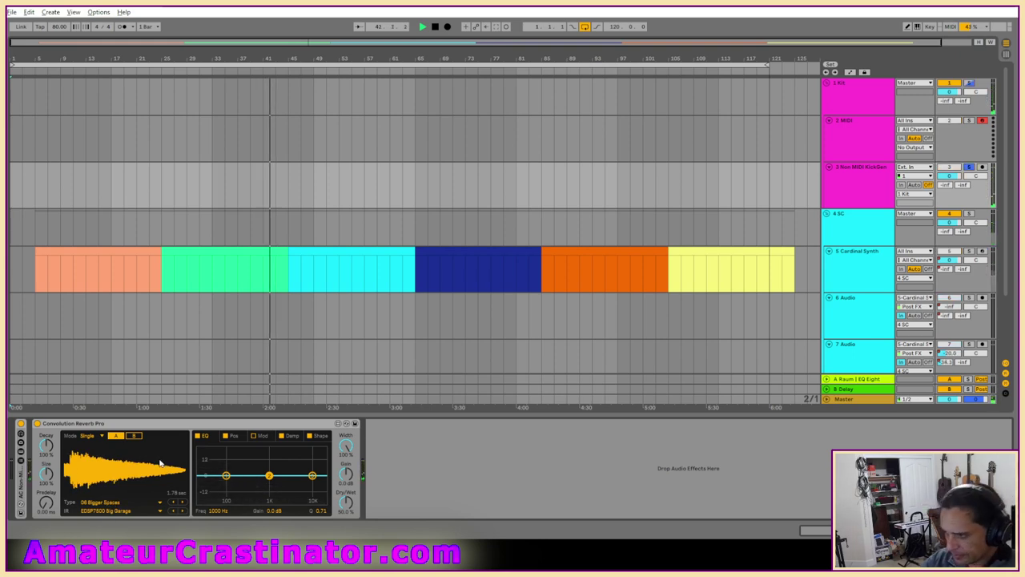
Cut the reverb EQ's low band by about 11 dB near 108 Hz and reduce the decay to about 66%.
click(226, 476)
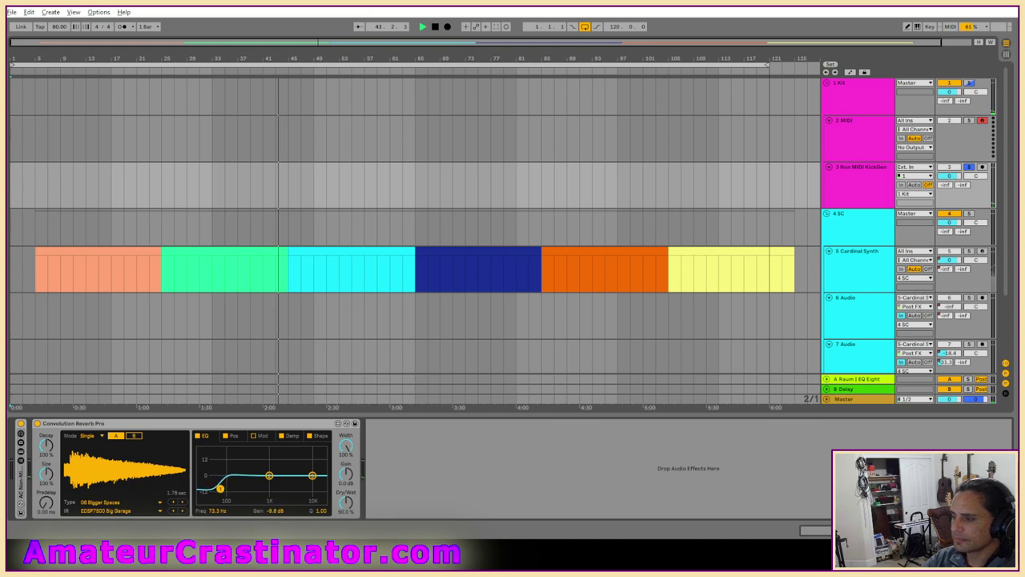
drag(221, 488, 242, 490)
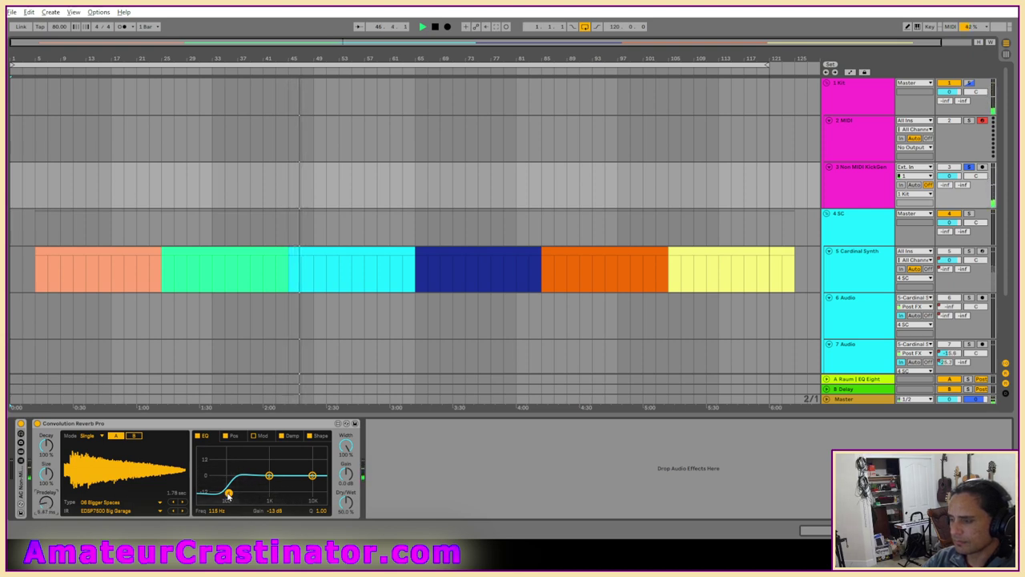
drag(228, 494, 228, 489)
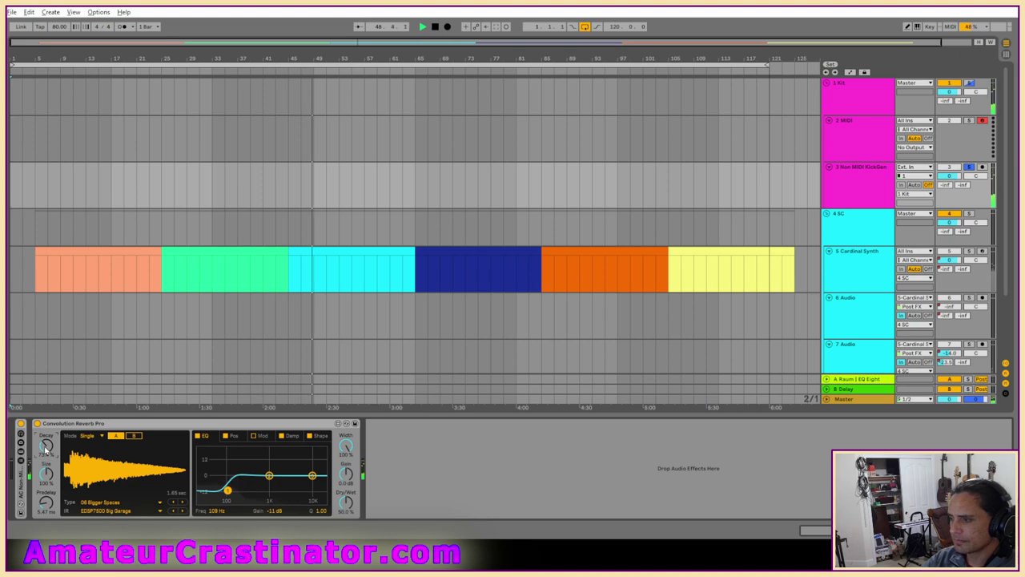
drag(45, 450, 46, 459)
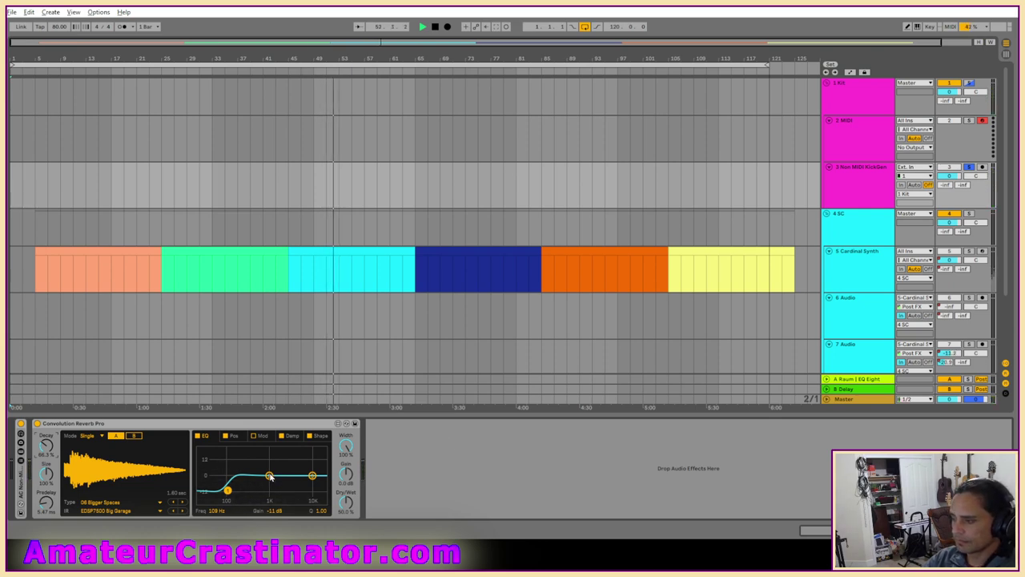
Boost the reverb EQ's middle band by 13 dB at 3.40 kHz with a Q of 2.00.
drag(270, 476, 279, 454)
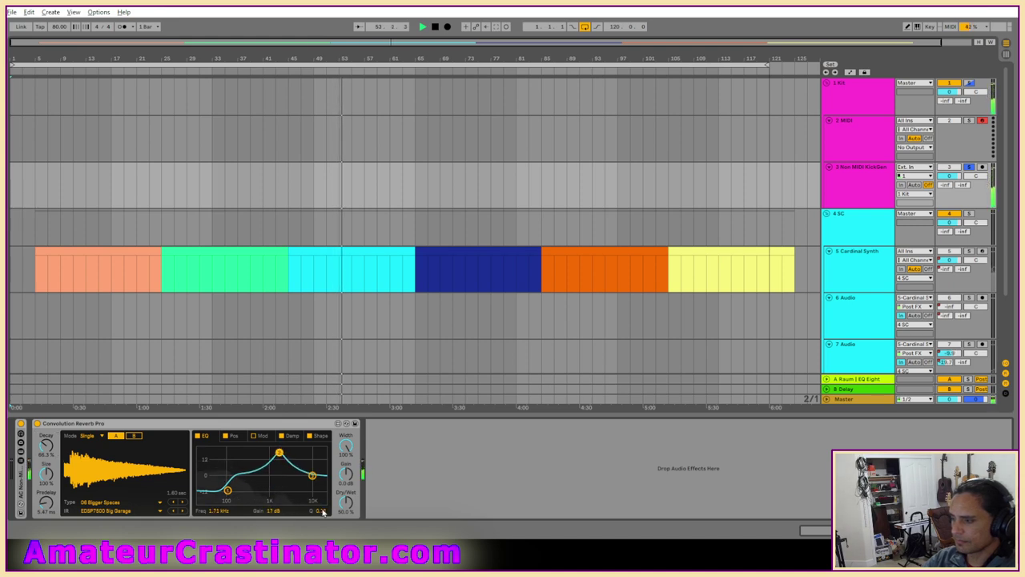
drag(322, 511, 322, 504)
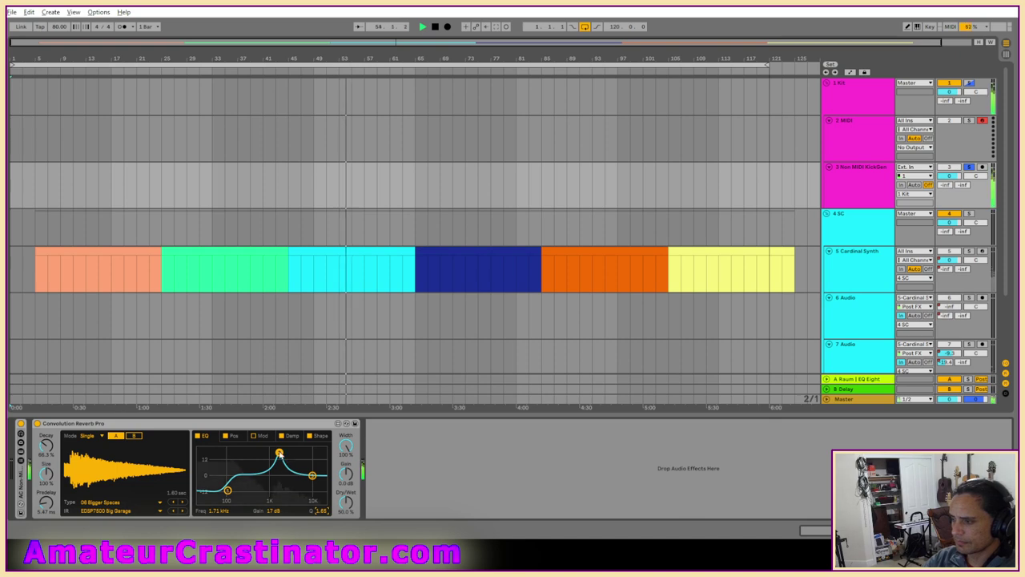
drag(279, 452, 292, 458)
drag(323, 510, 323, 505)
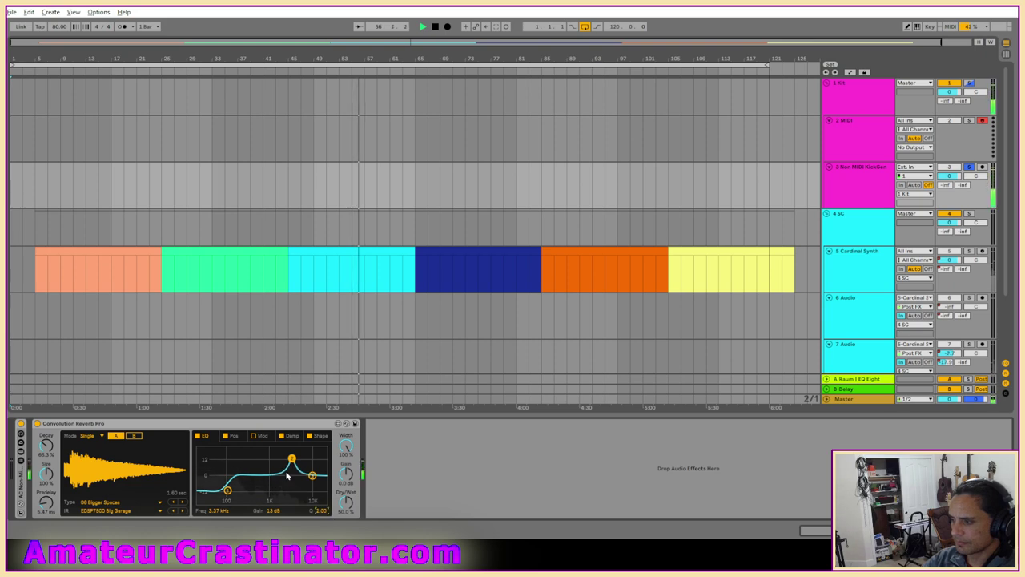
drag(219, 512, 219, 510)
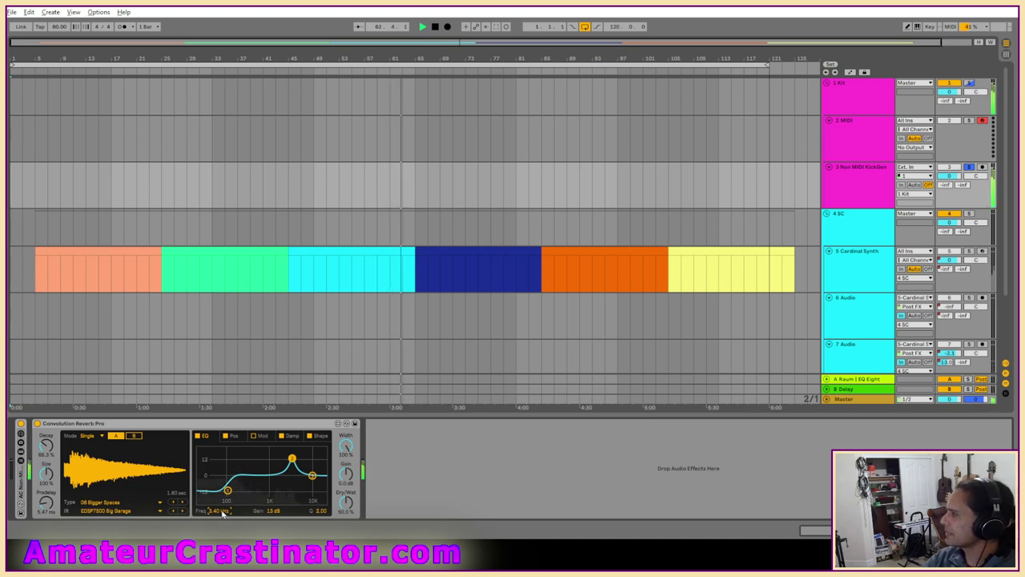
Bypass Convolution Reverb Pro at the end of the Non MIDI KickGen device chain.
double_click(22, 489)
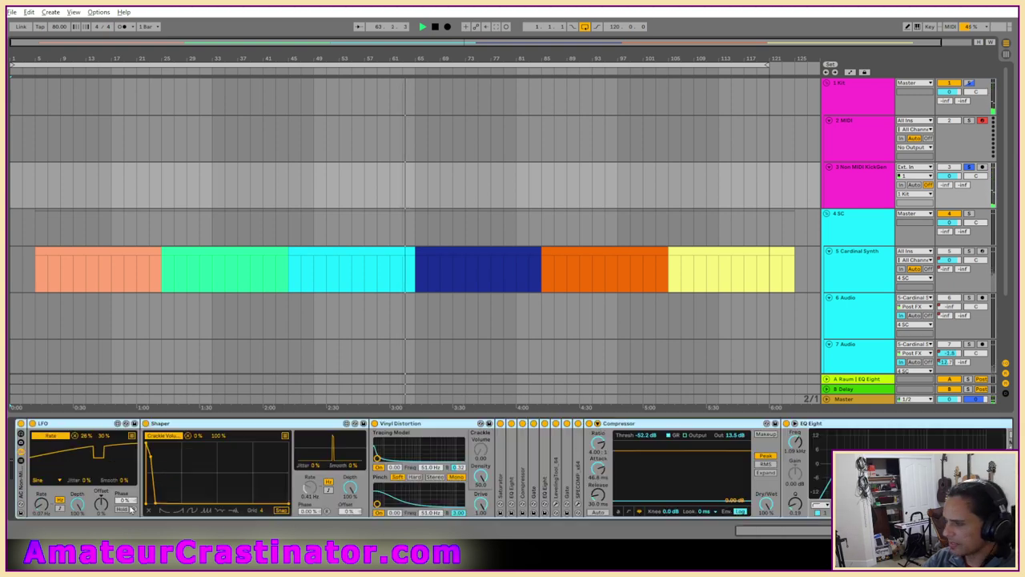
scroll(837, 493, right, 5)
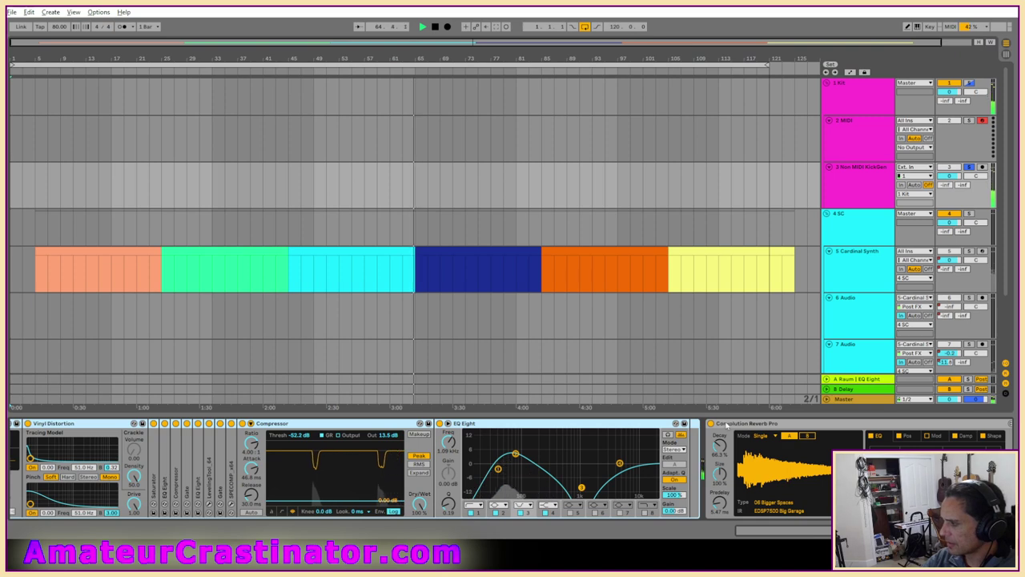
click(711, 424)
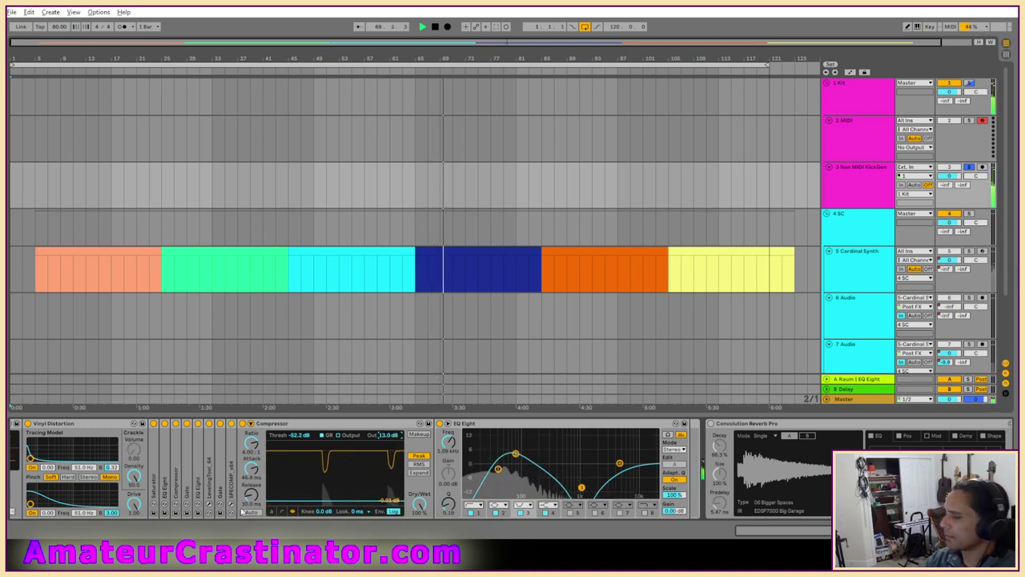
Compare the kick with the devices from the first EQ Eight through the last EQ Eight bypassed and active again.
scroll(120, 483, up, 3)
scroll(119, 482, up, 4)
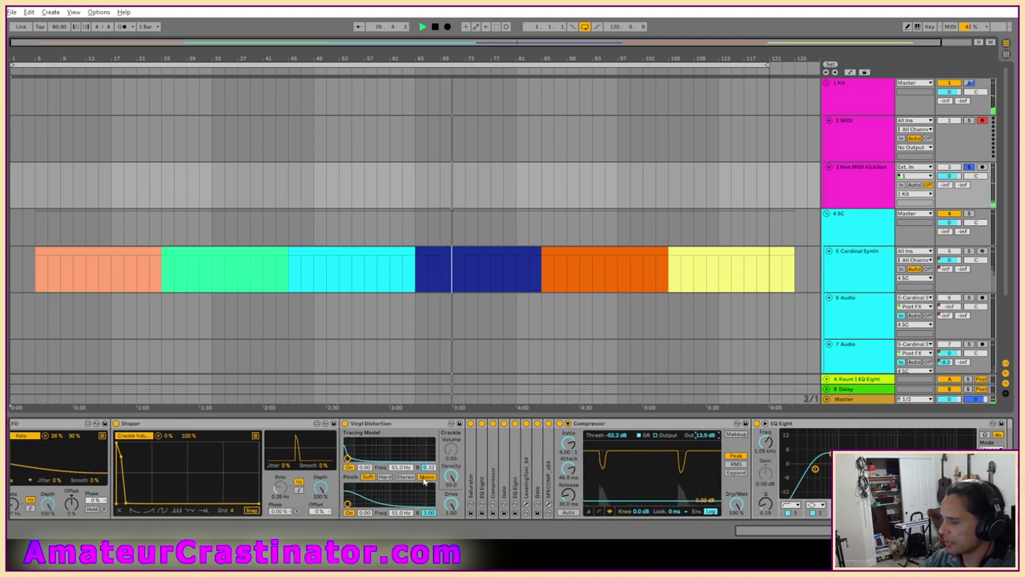
scroll(417, 479, down, 5)
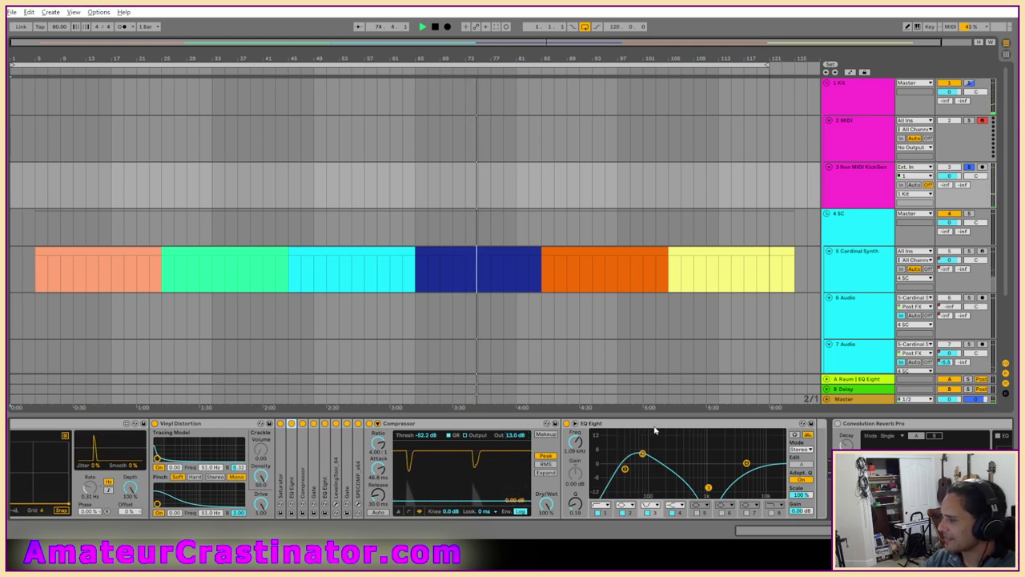
click(293, 430)
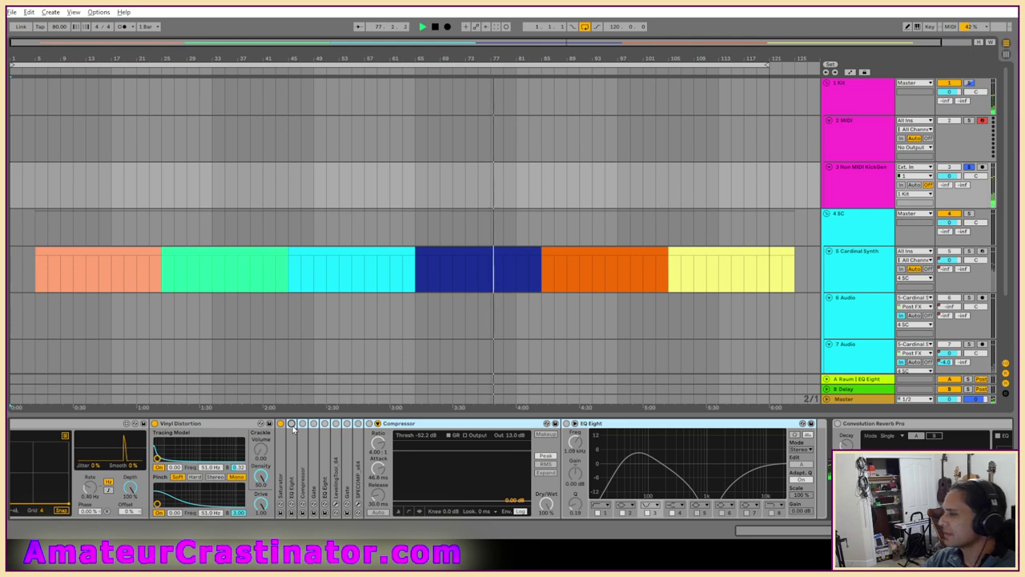
click(293, 426)
Turn Convolution Reverb Pro back on and lower its decay slightly.
scroll(336, 461, left, 3)
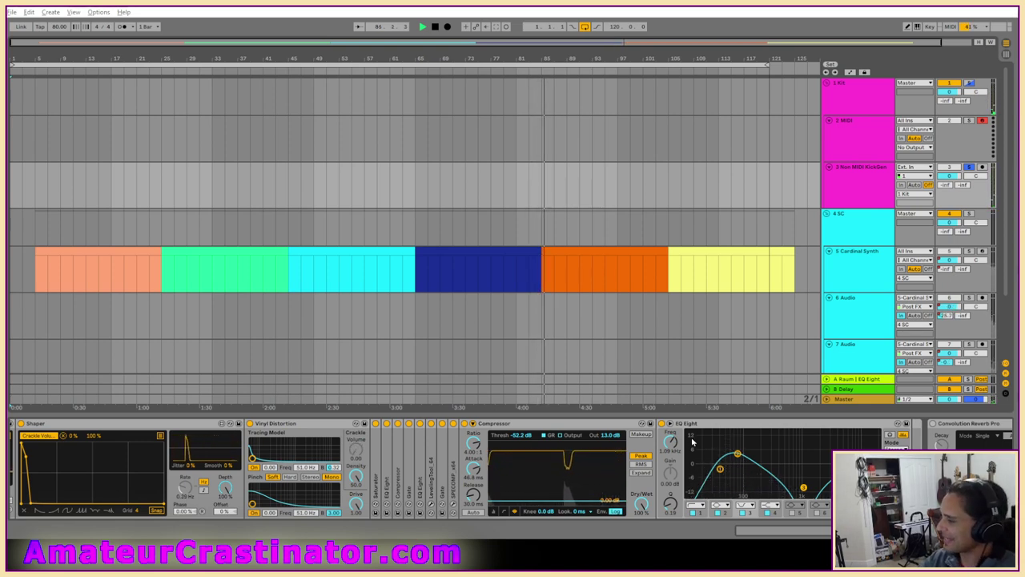
scroll(693, 441, down, 5)
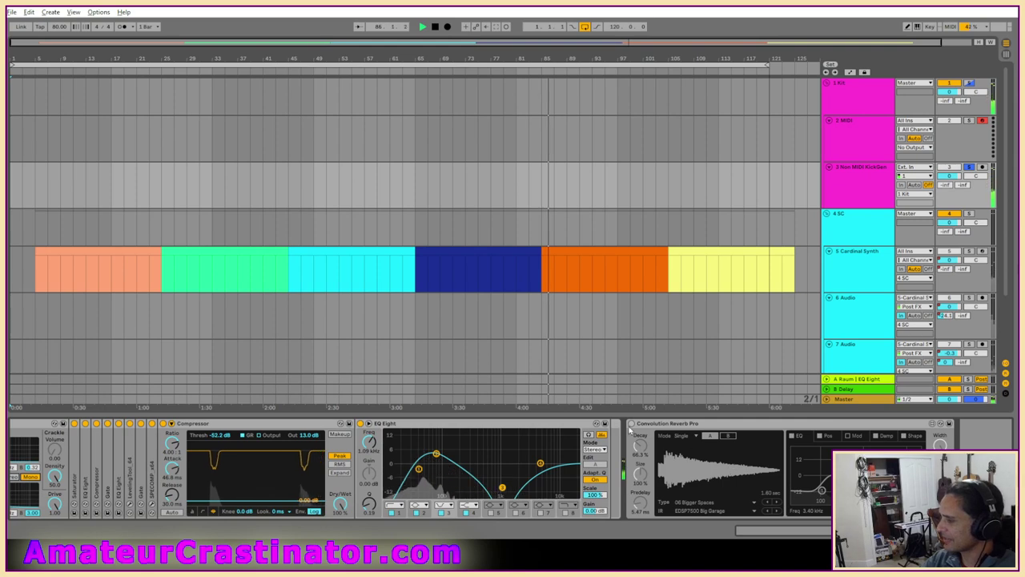
click(631, 423)
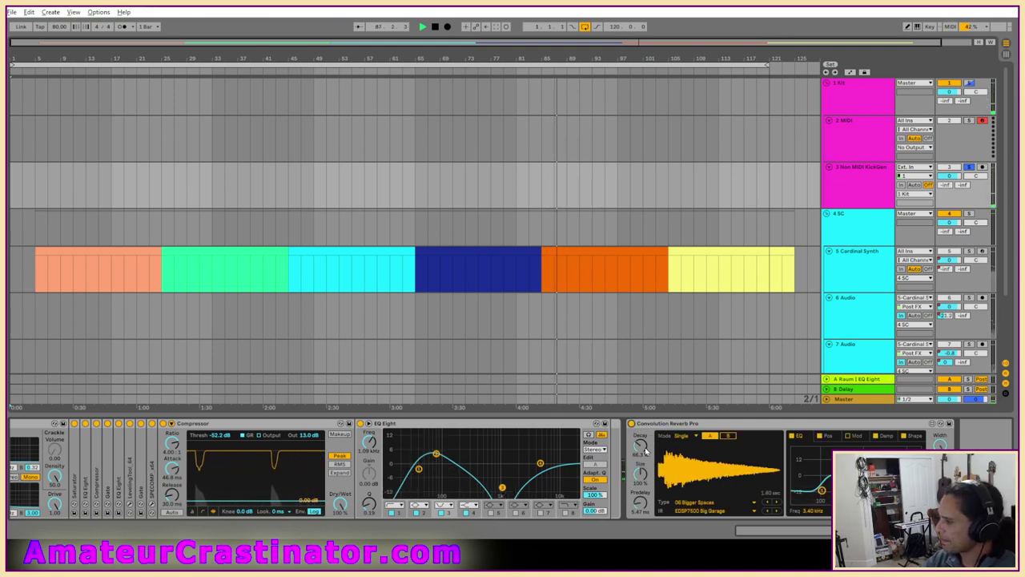
drag(641, 446, 640, 451)
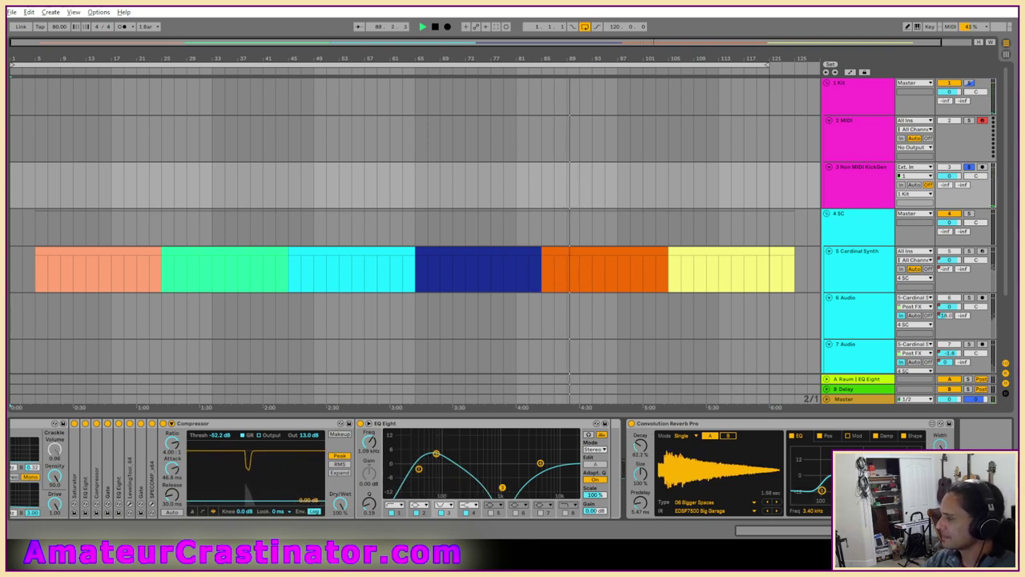
Lower the reverb EQ's middle band frequency to 1.73 kHz and select the Convolution Reverb Pro device.
drag(804, 511, 804, 495)
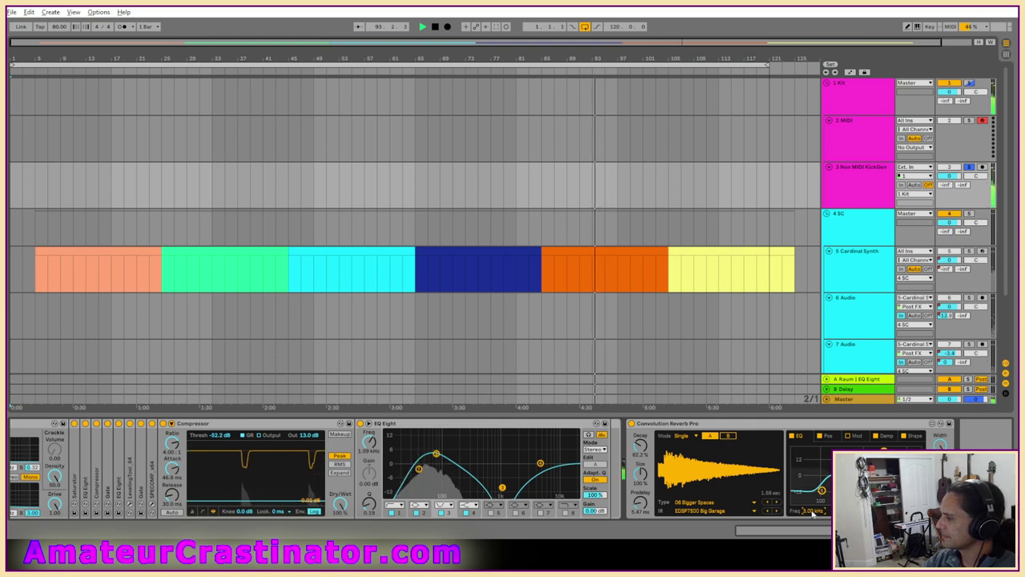
drag(812, 512, 813, 515)
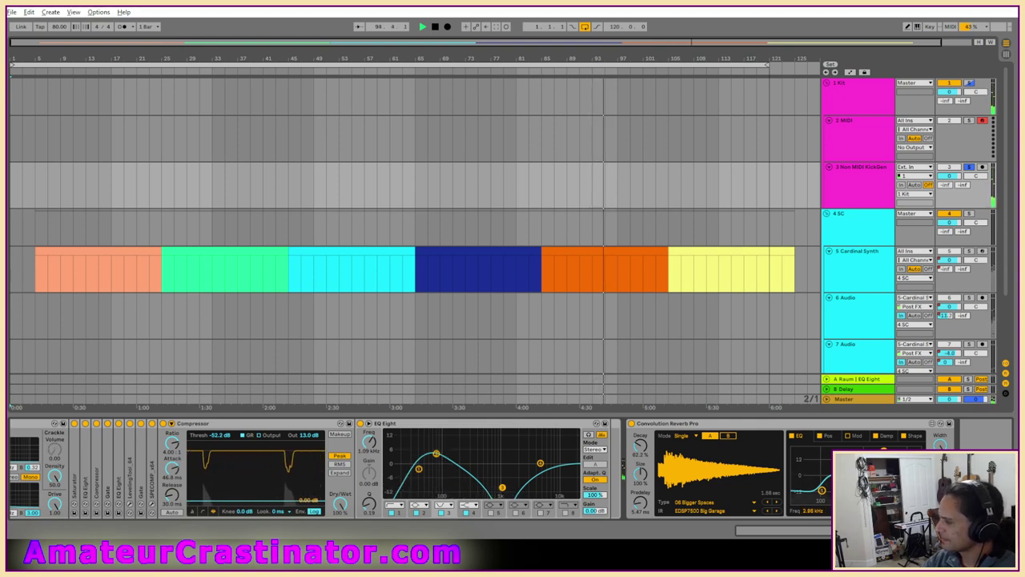
drag(813, 512, 812, 516)
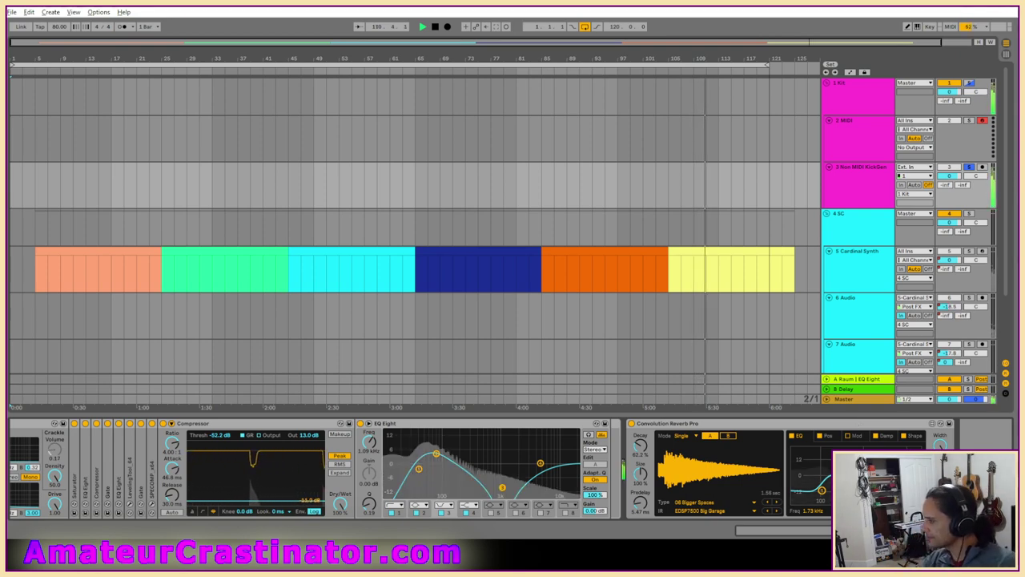
click(757, 427)
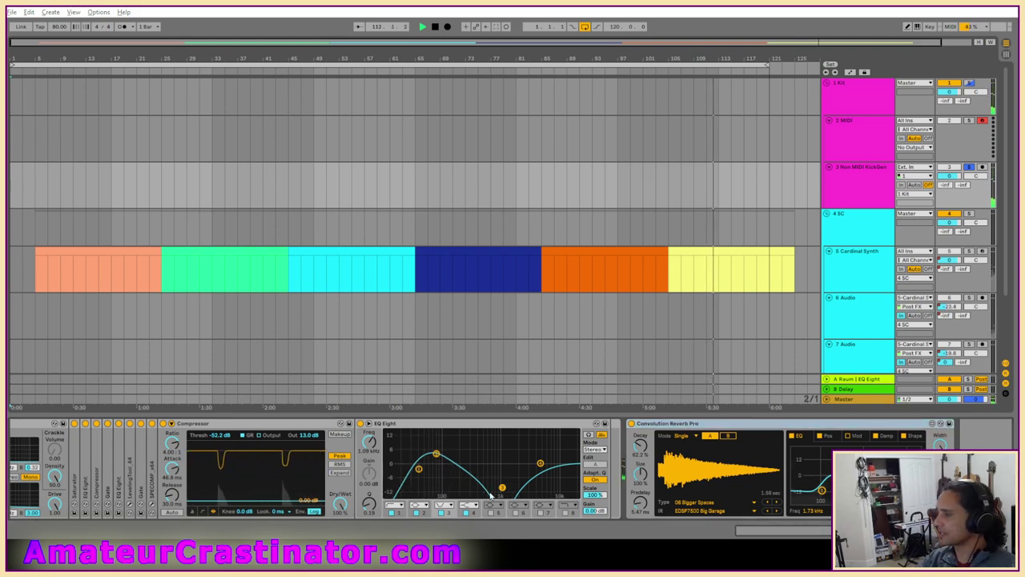
Add an EQ Eight after Convolution Reverb Pro, unsolo the kick, and change the new EQ's band 1 to a low cut.
scroll(370, 483, up, 10)
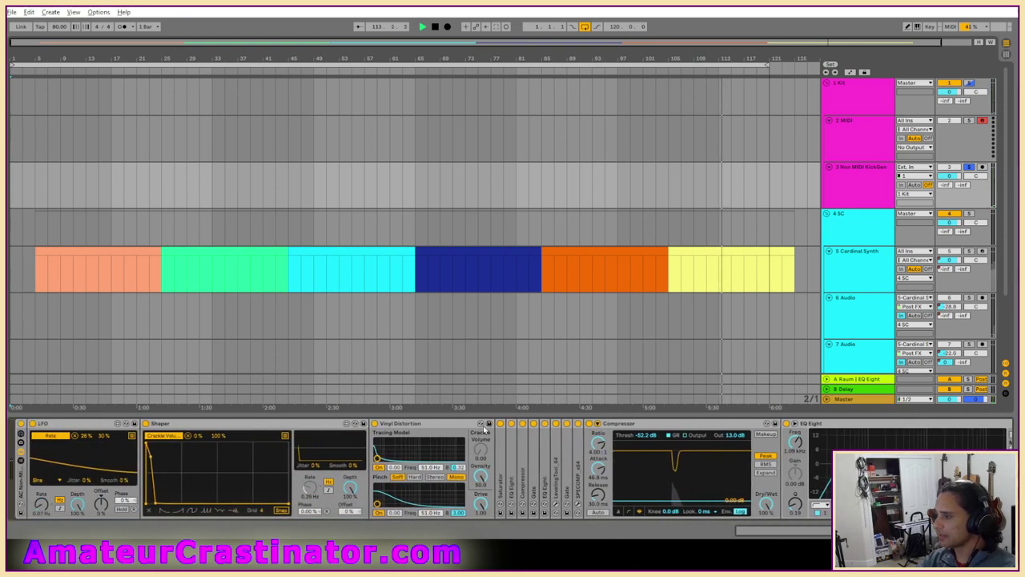
double_click(21, 487)
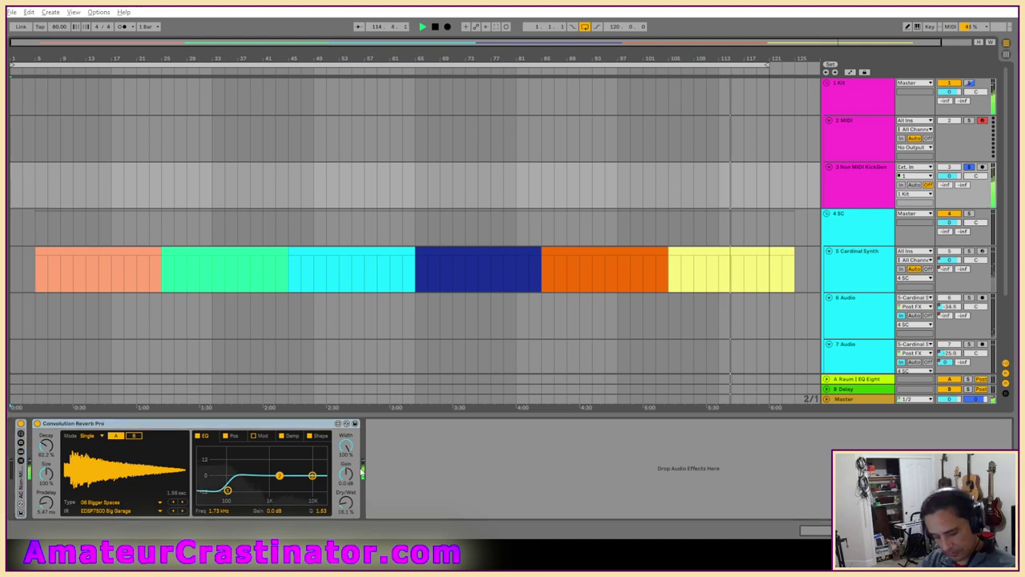
key(ctrl+v)
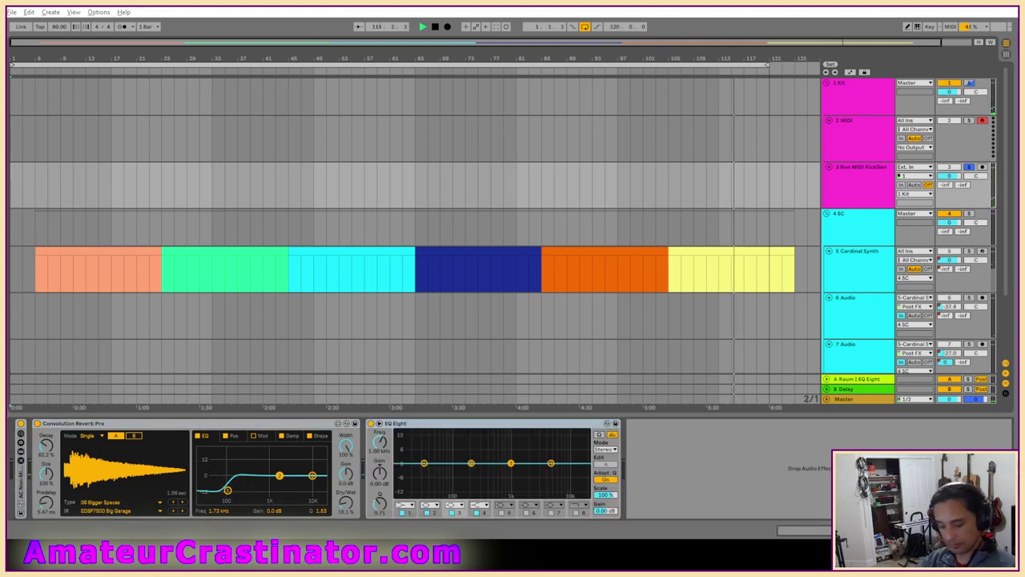
key(s)
click(404, 505)
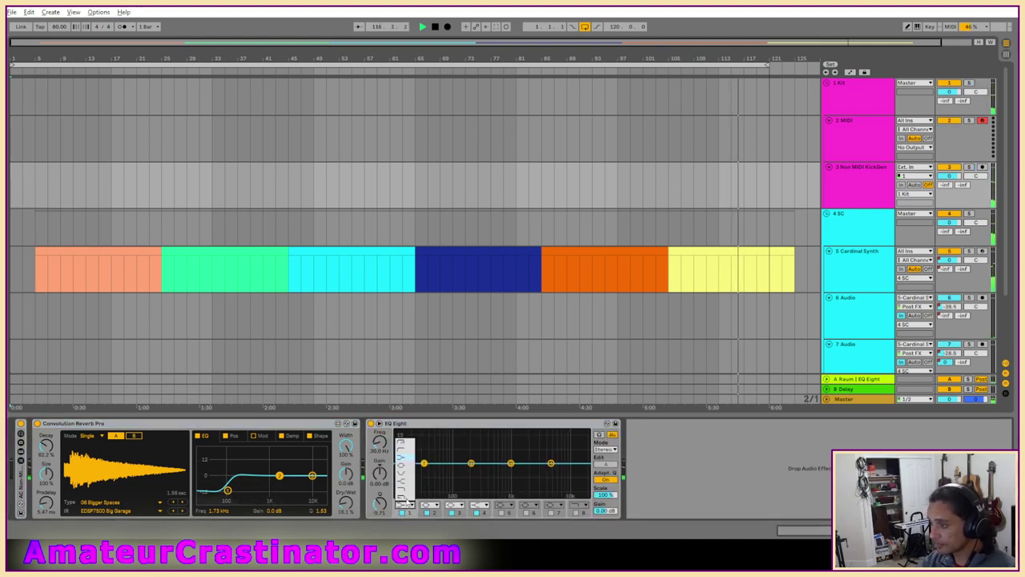
click(404, 453)
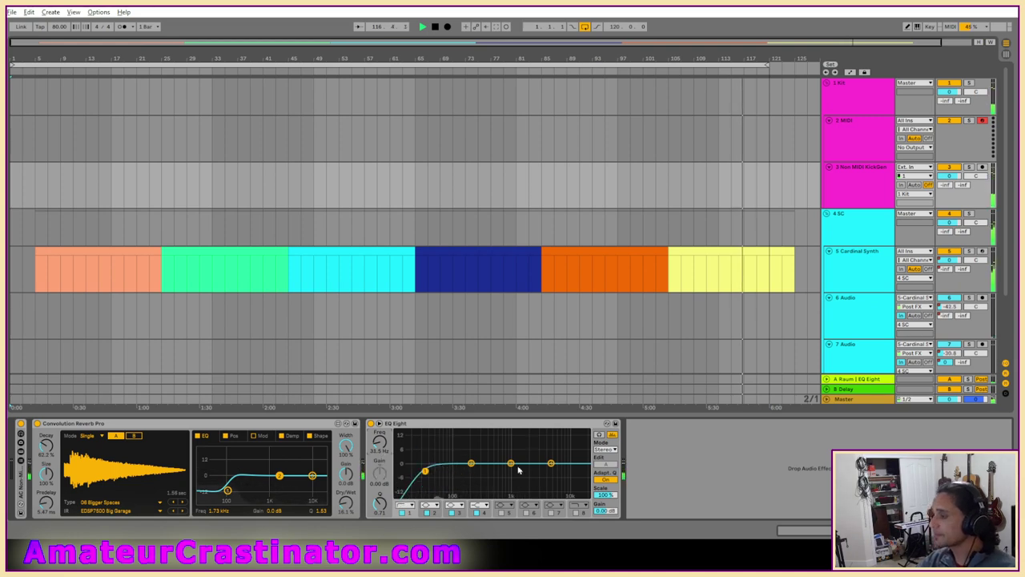
Boost band 3 of the new EQ Eight by 15 dB at about 3.04 kHz and fine-tune its Q.
drag(523, 432, 529, 431)
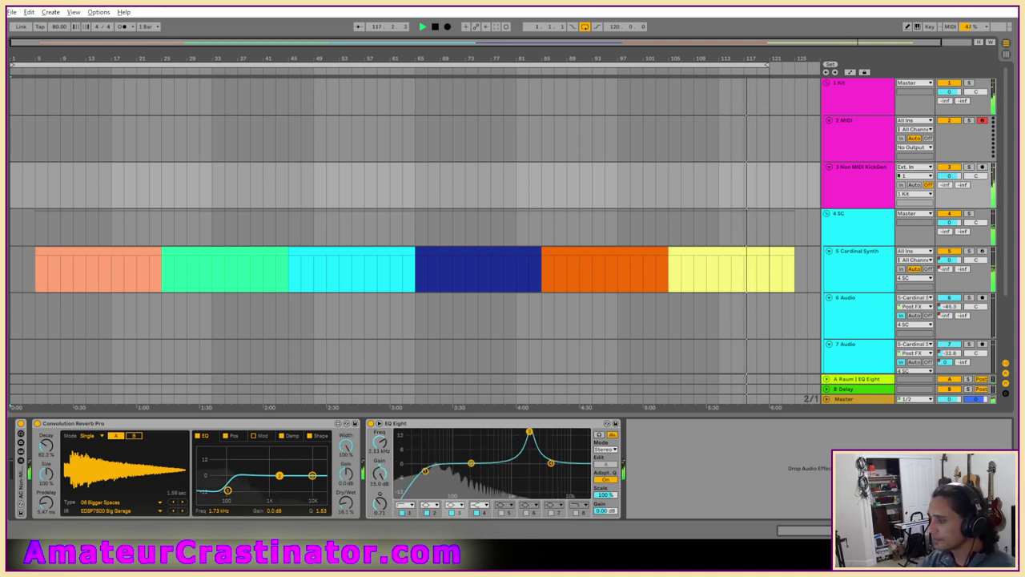
drag(381, 451, 382, 436)
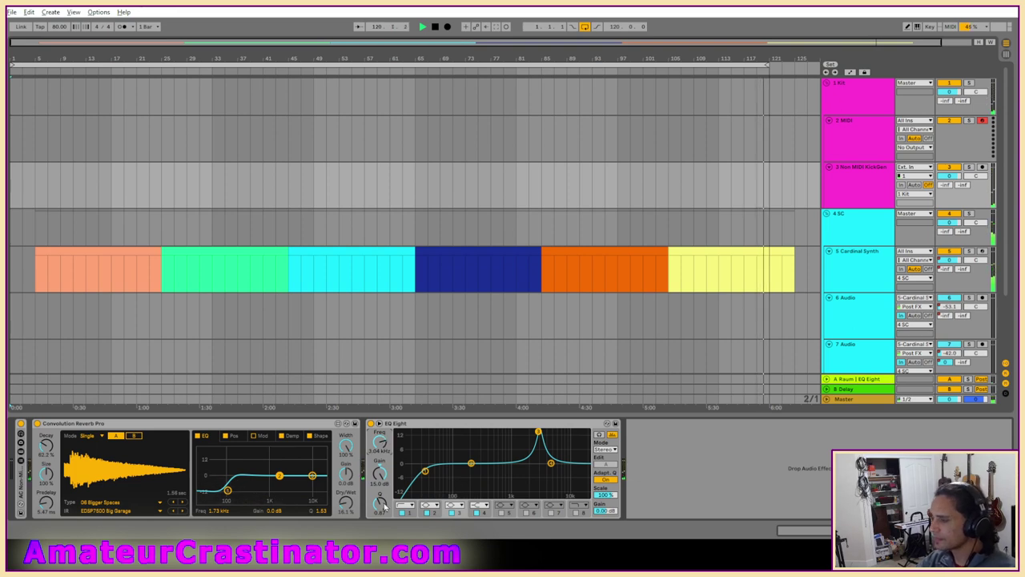
drag(380, 503, 380, 502)
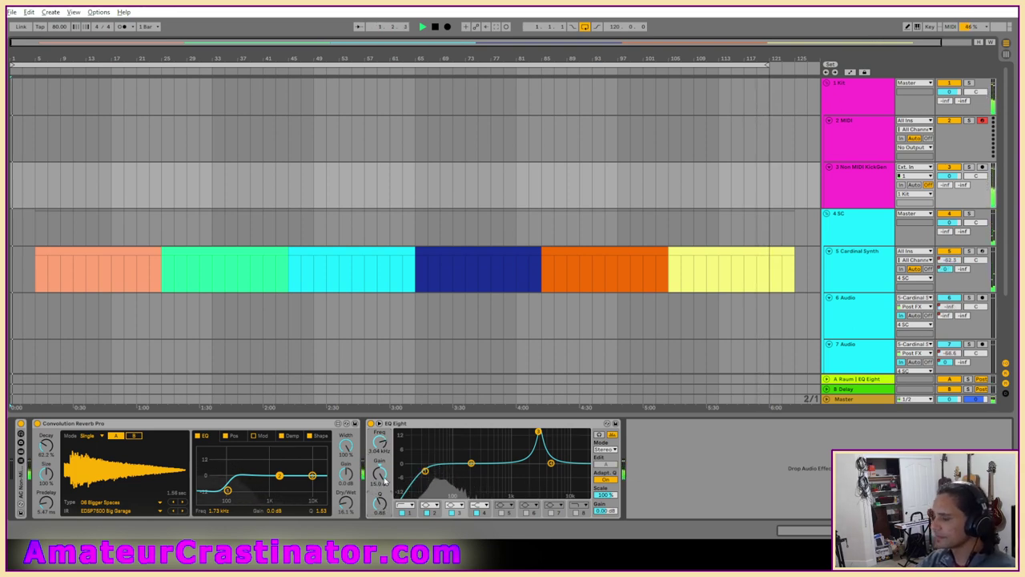
Move EQ band 2 down to about 51 Hz, and enable bands 5 and 6 at 75 Hz and 102 Hz.
drag(472, 464, 443, 464)
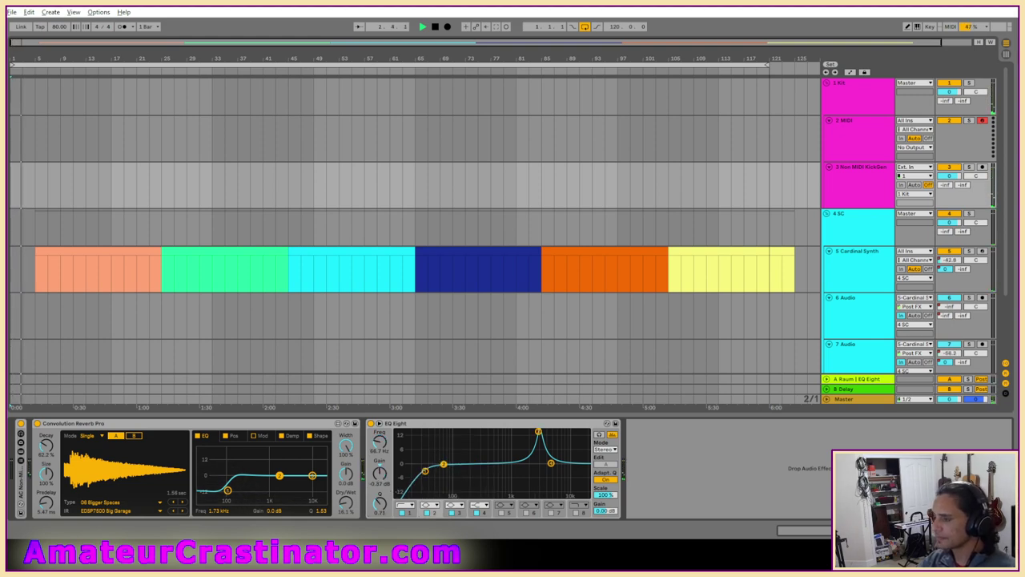
click(501, 512)
click(527, 513)
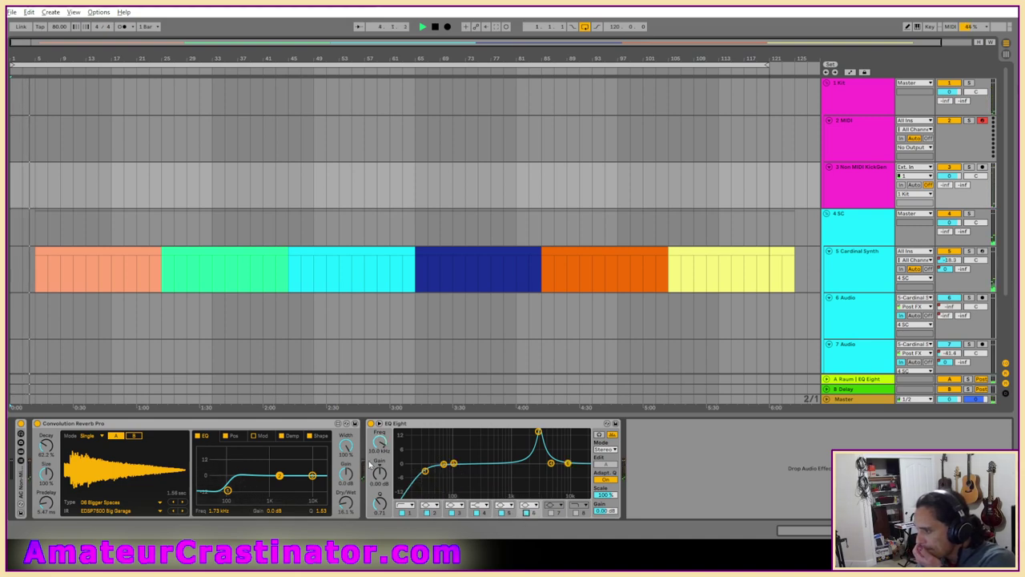
click(459, 515)
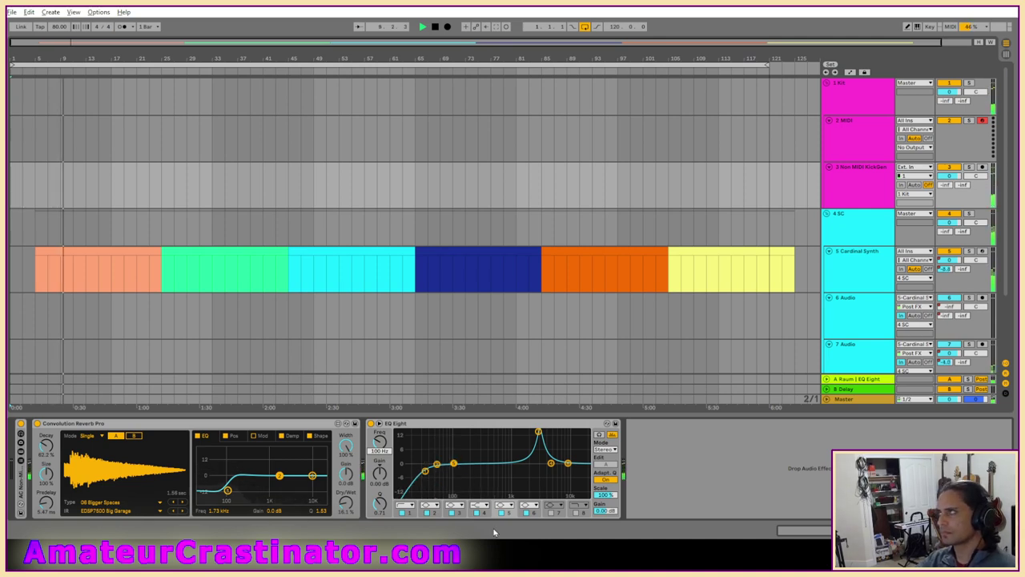
text(75.)
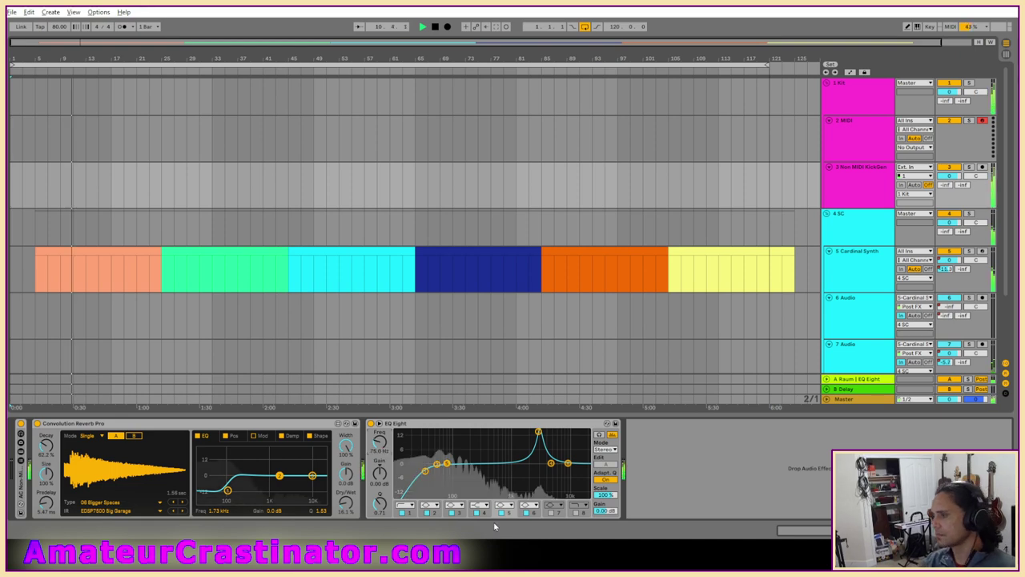
click(531, 515)
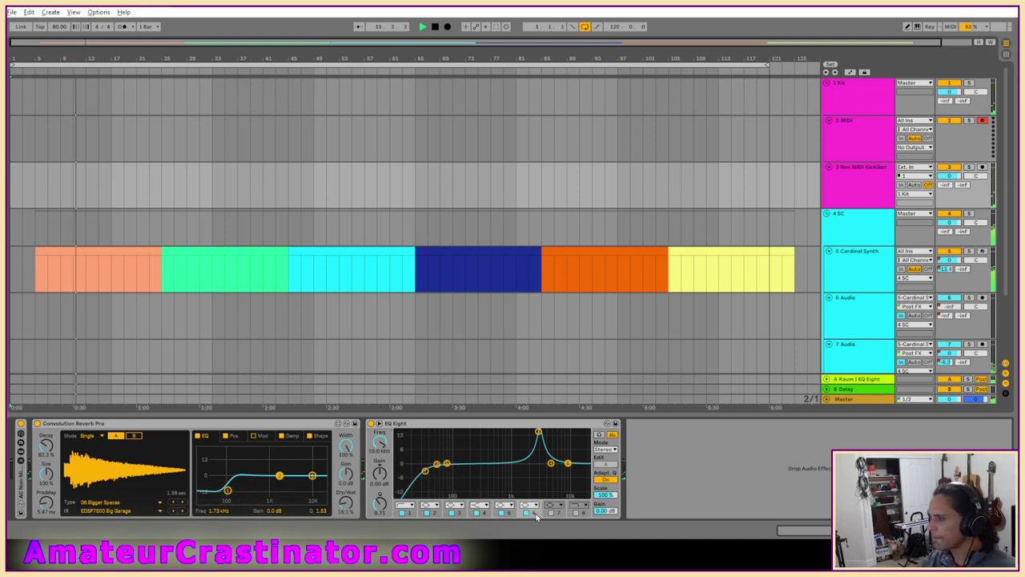
click(380, 452)
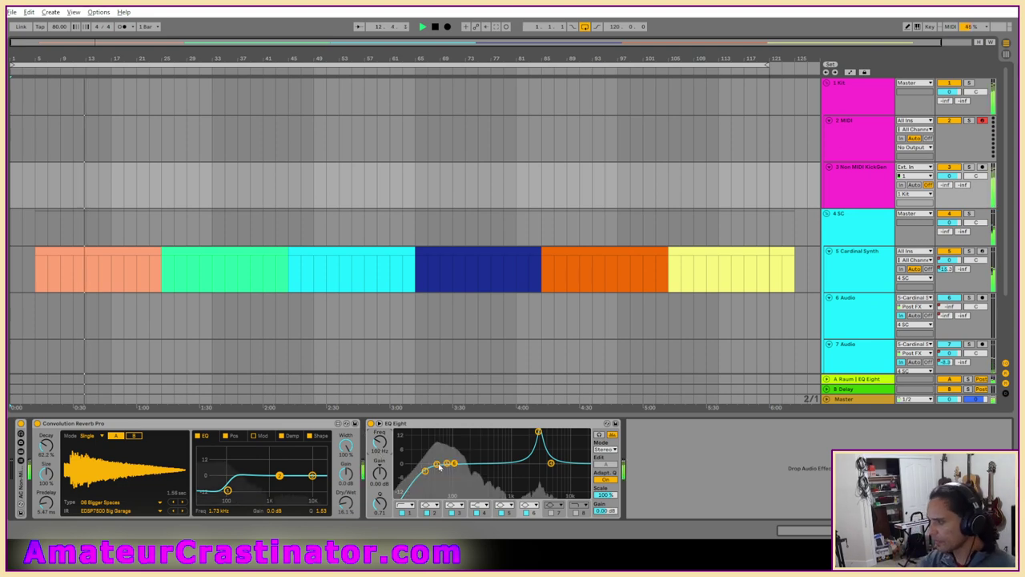
Turn EQ band 5 into a narrow dip near 74 Hz, and boost band 2 at 51 Hz by 1.33 dB with adjusted Q.
click(512, 517)
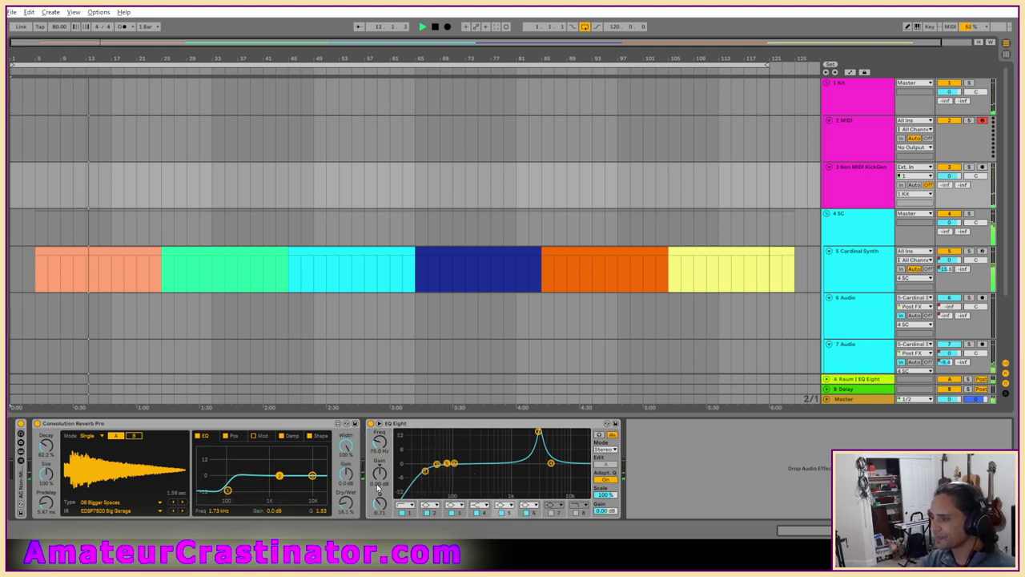
drag(380, 504, 379, 444)
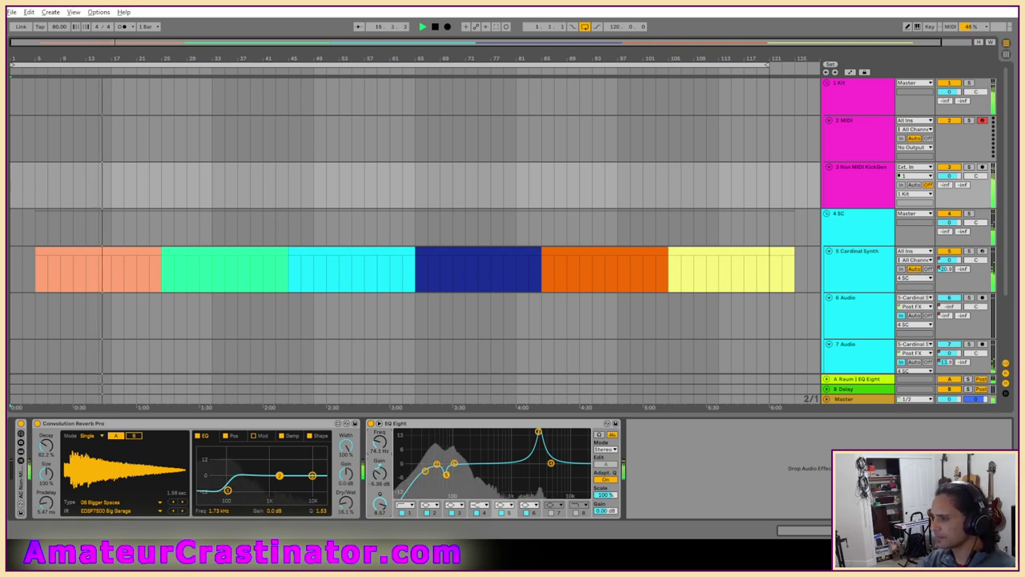
click(433, 514)
drag(380, 442, 380, 471)
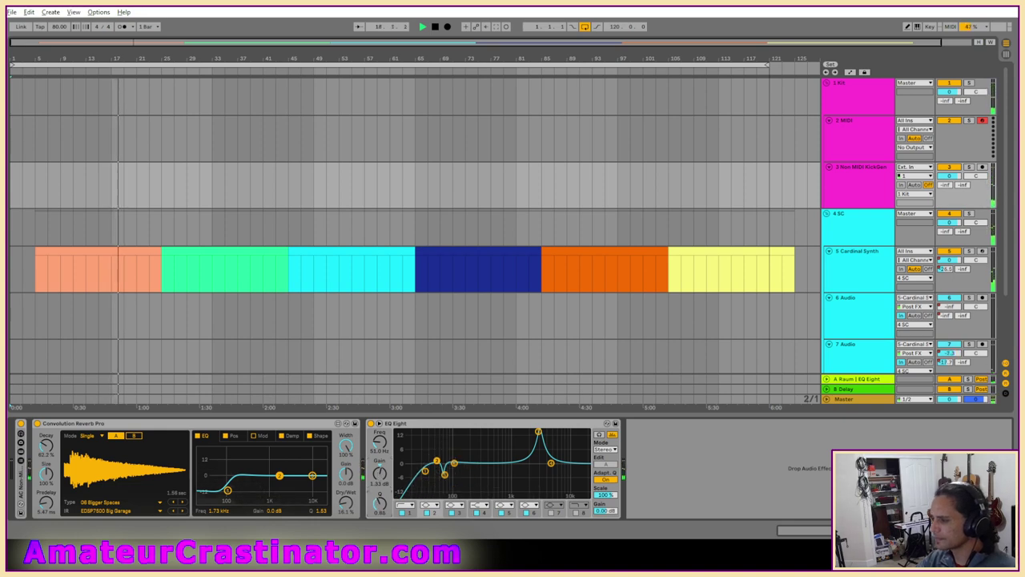
drag(380, 504, 380, 500)
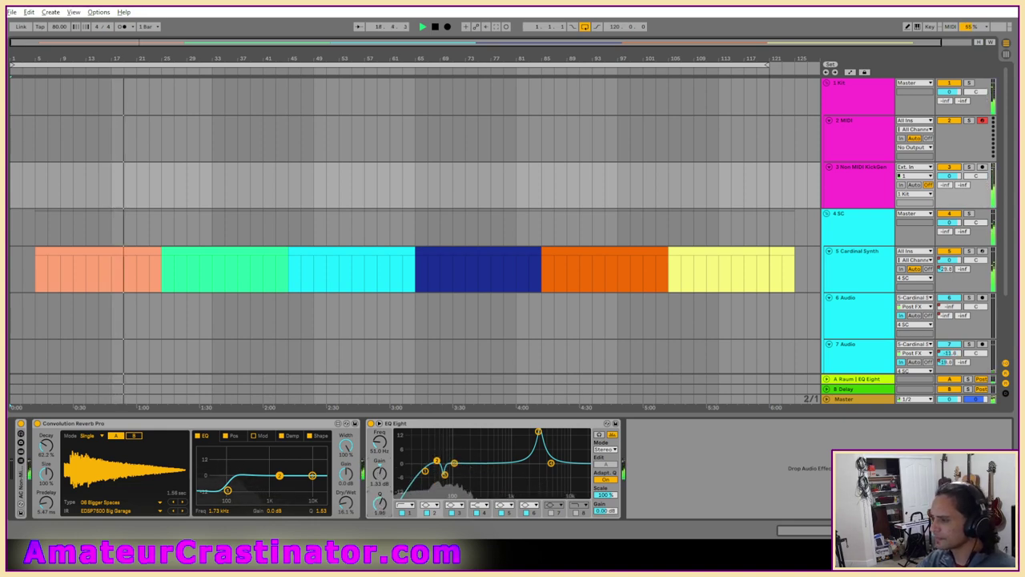
Boost EQ band 6 at 102 Hz by 2.33 dB and adjust its Q.
click(460, 513)
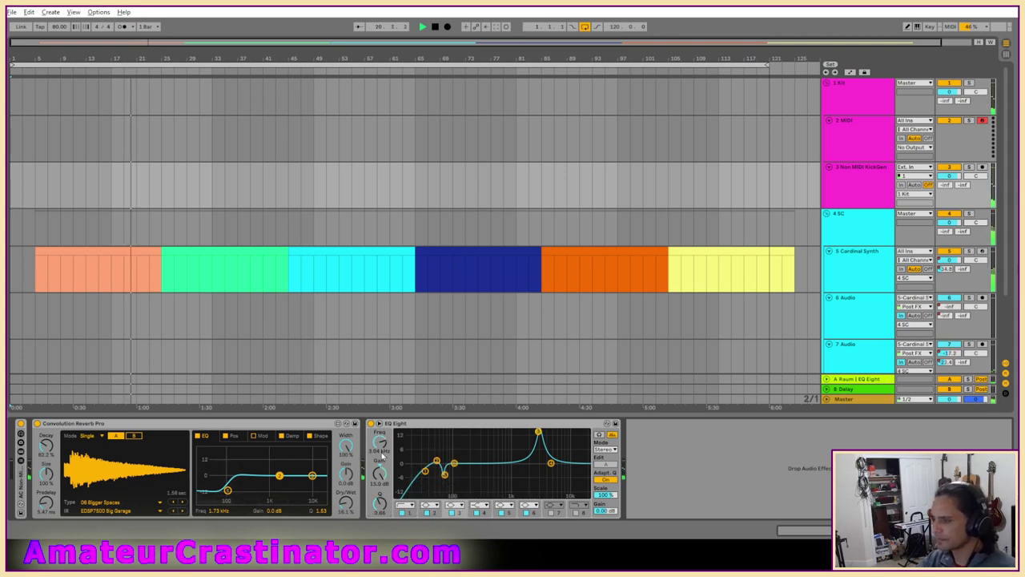
click(533, 513)
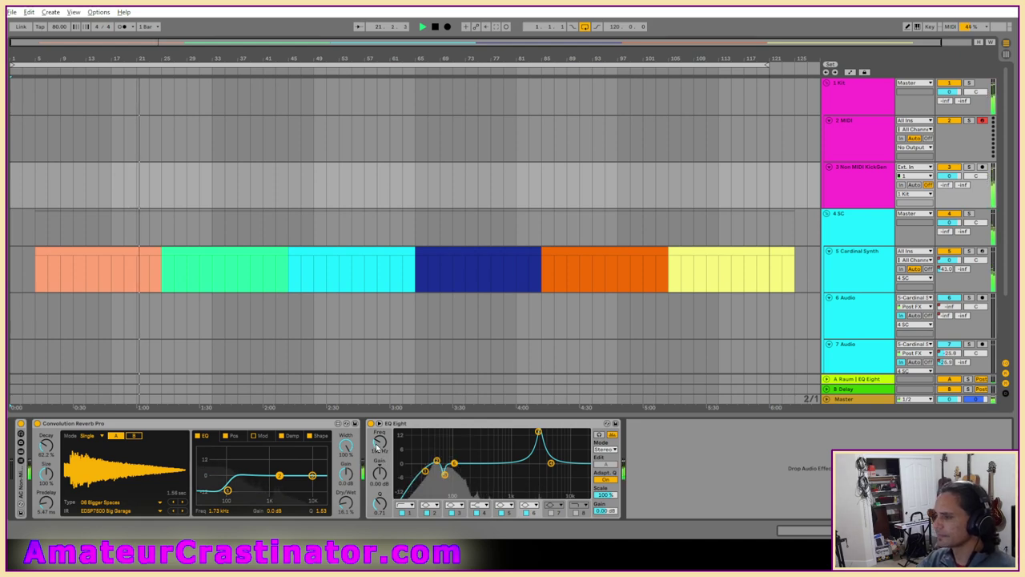
mouse_move(381, 447)
mouse_down()
mouse_move(381, 469)
mouse_move(381, 445)
mouse_up()
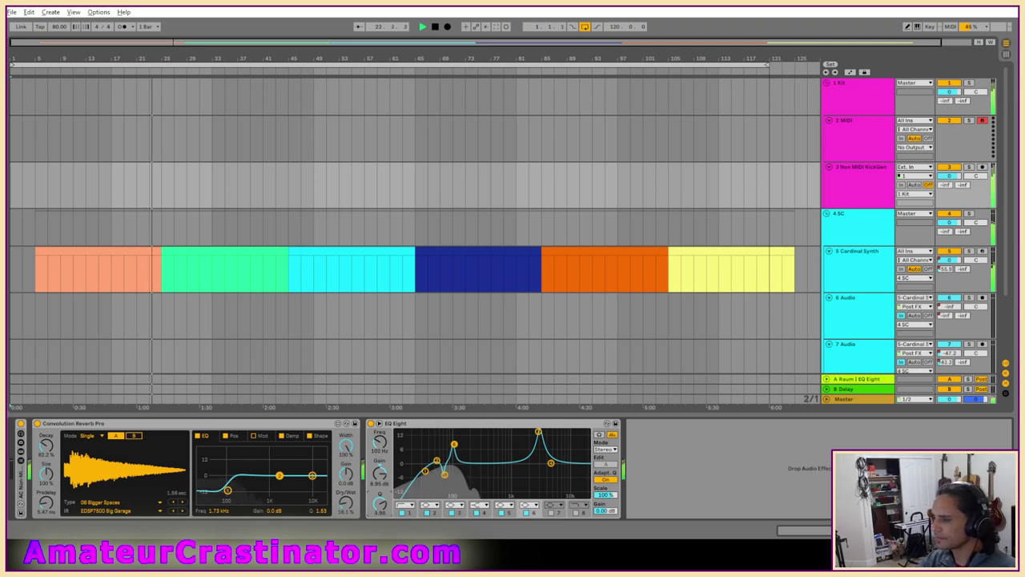
mouse_move(381, 474)
mouse_down()
mouse_move(381, 492)
mouse_move(383, 478)
mouse_up()
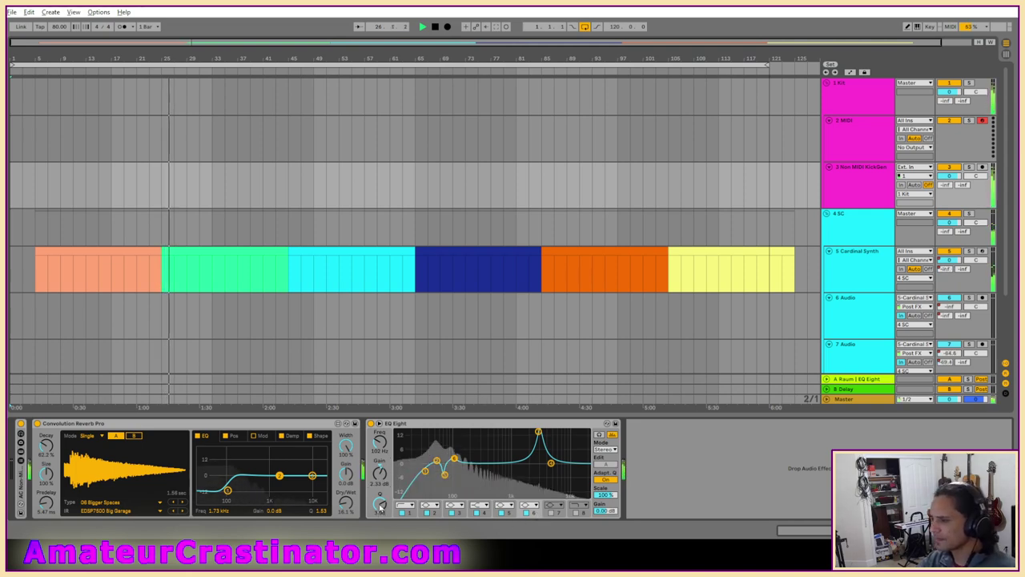
drag(380, 506, 380, 495)
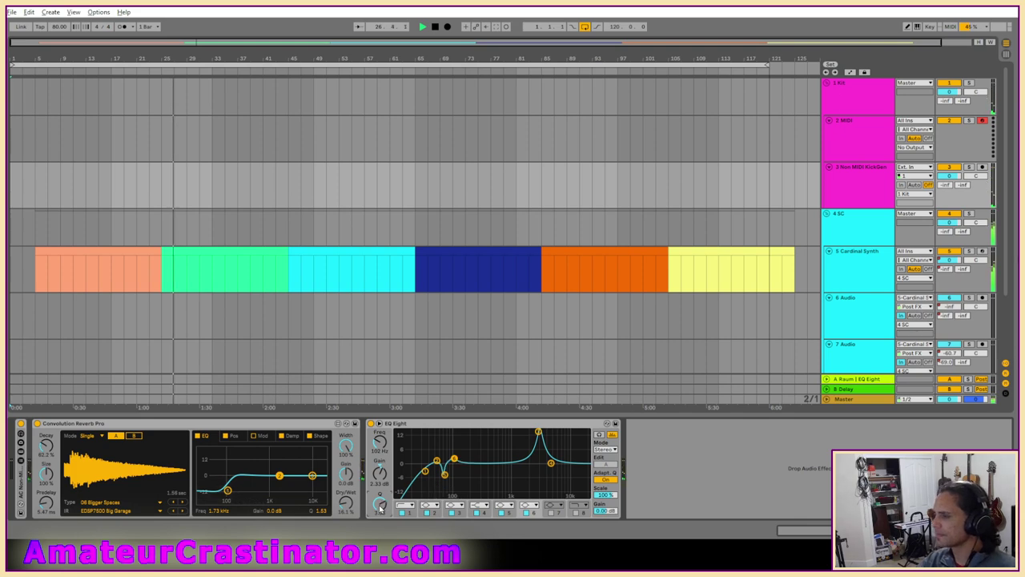
Solo the kick, narrow the 15 dB peak of EQ band 3 to a Q of 1.56, and sweep it to 4.23 kHz.
click(460, 514)
drag(383, 504, 383, 506)
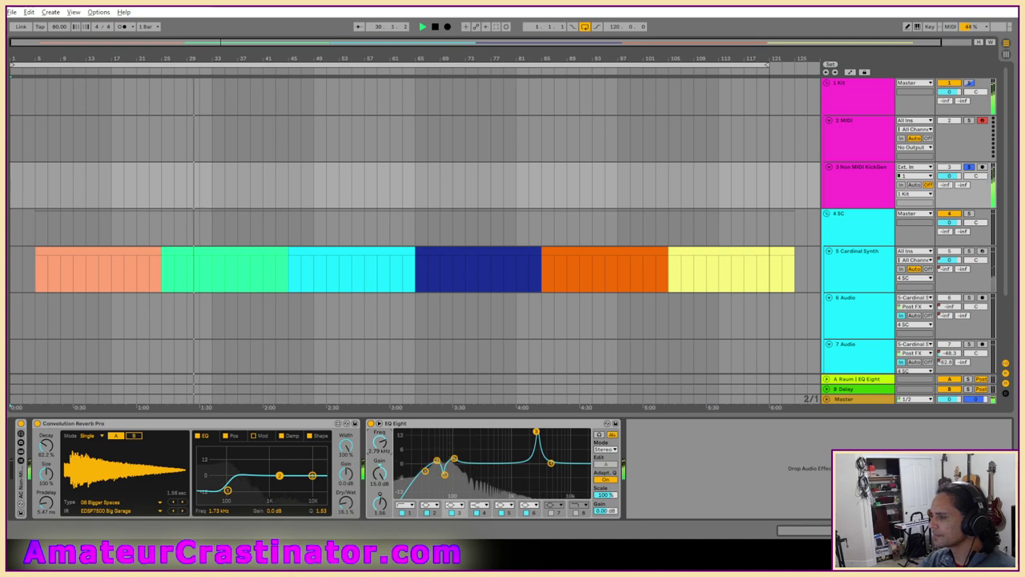
drag(380, 442, 379, 434)
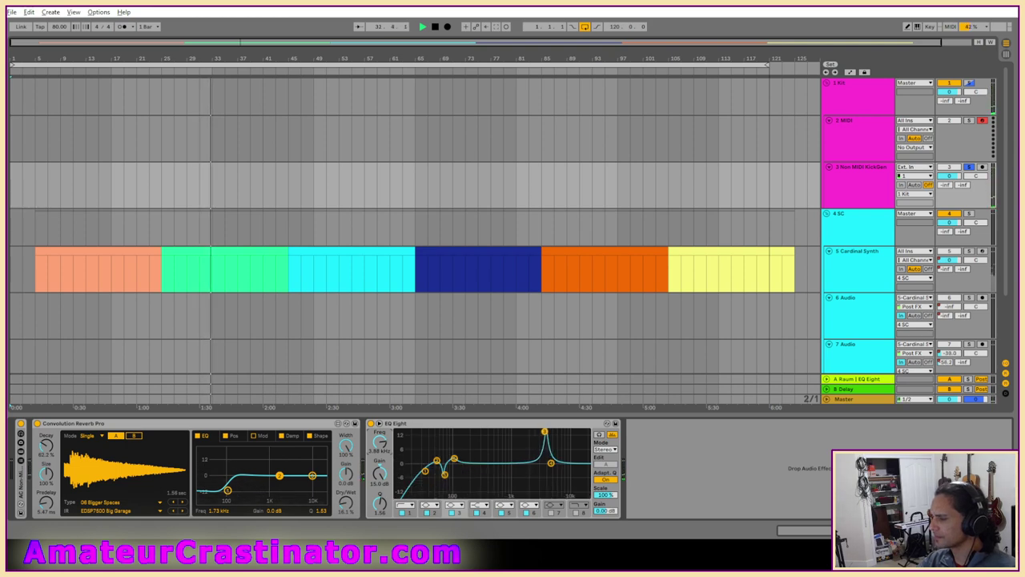
drag(380, 434, 380, 434)
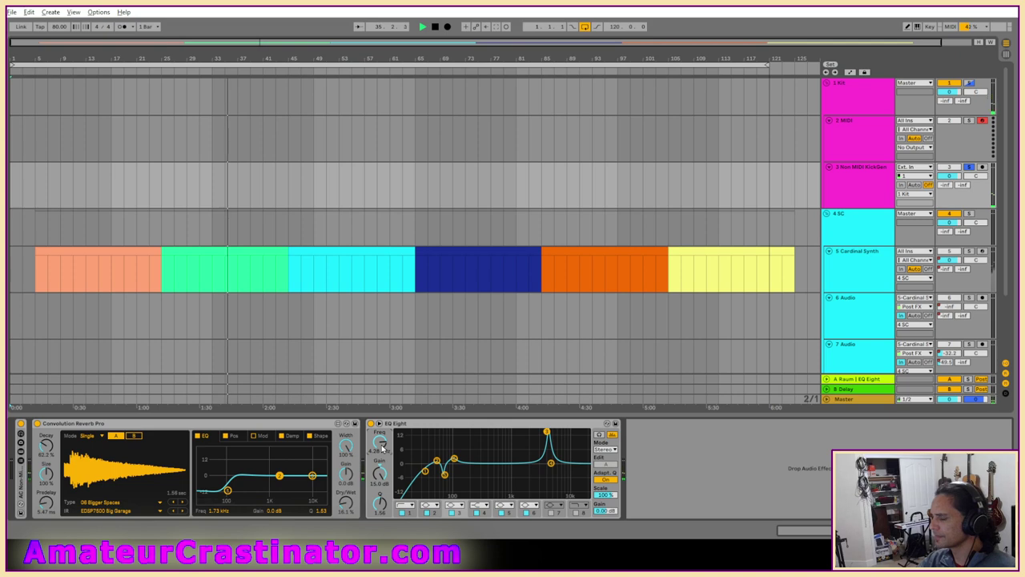
drag(382, 445, 382, 447)
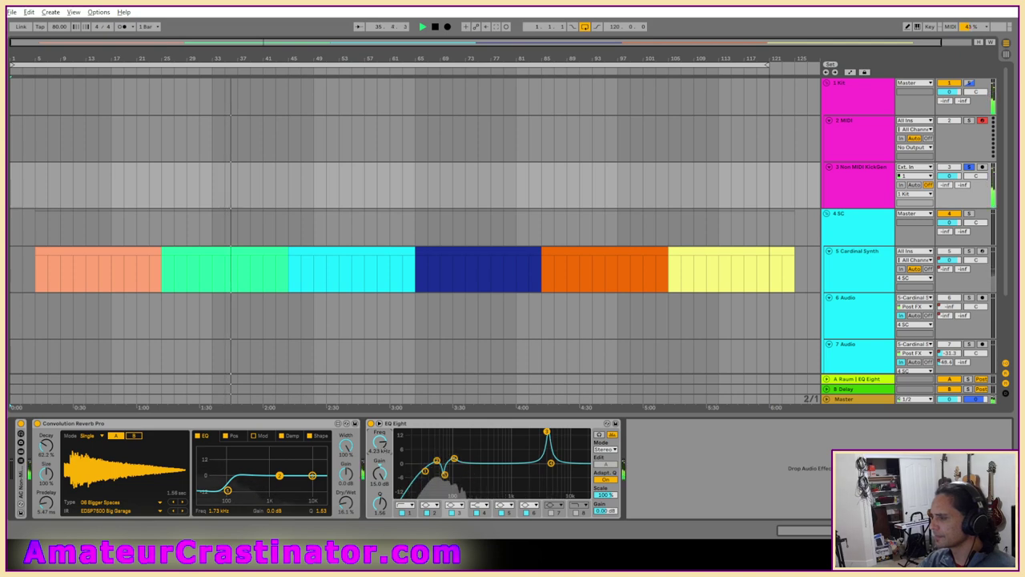
click(378, 454)
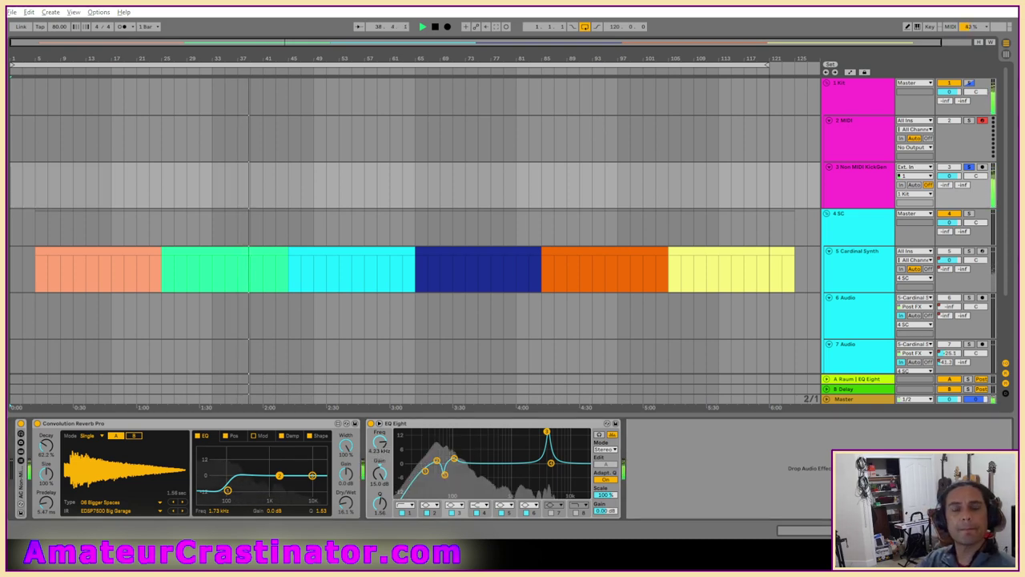
Add a second EQ Eight at the end of the chain with band 1 as a low cut at 595 Hz.
click(672, 506)
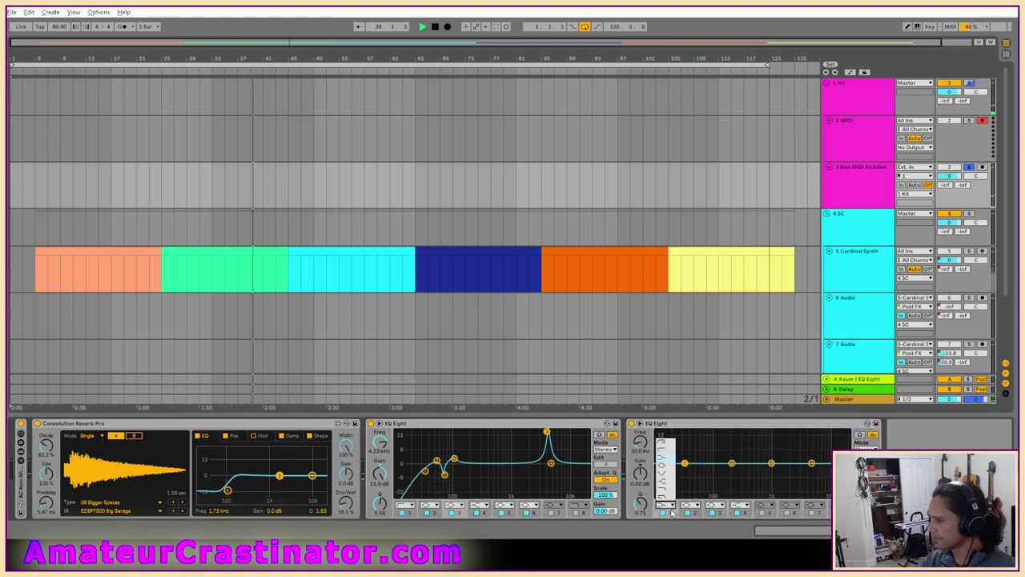
click(665, 450)
drag(640, 442, 640, 400)
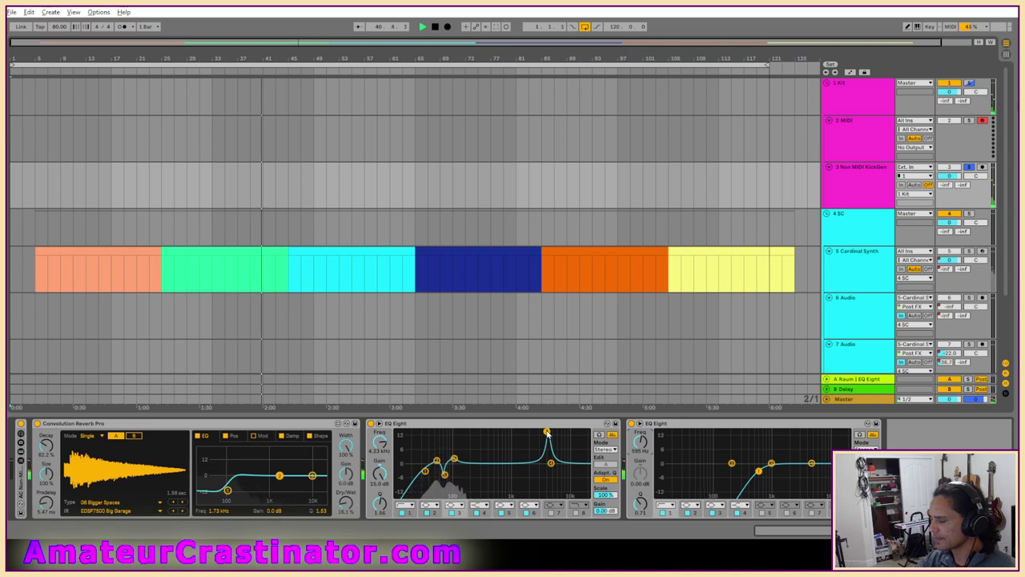
Widen band 3 of the first EQ Eight after the reverb to a Q of 0.64 and sweep its peak to 3.79 kHz.
drag(379, 503, 379, 518)
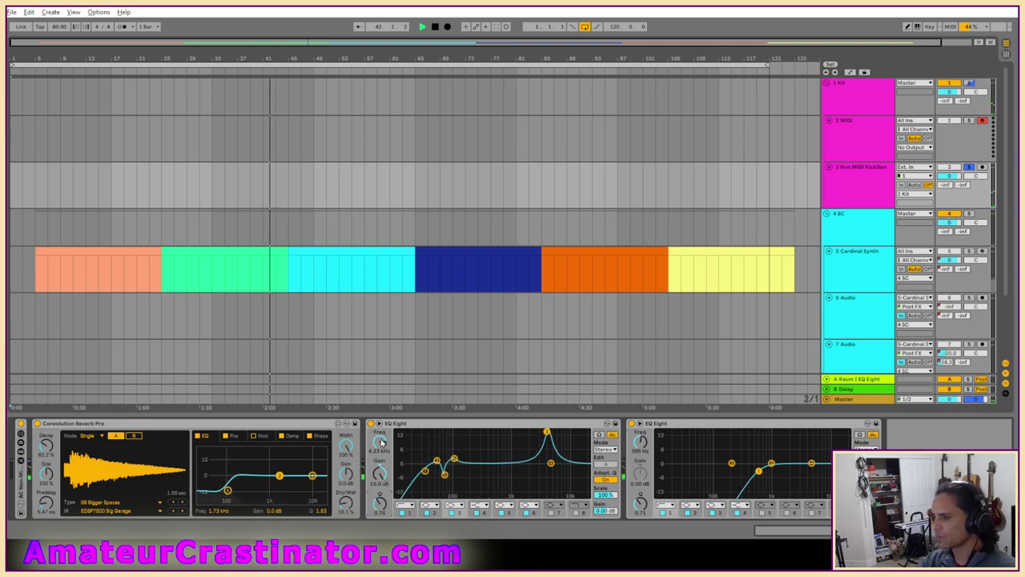
drag(380, 441, 382, 443)
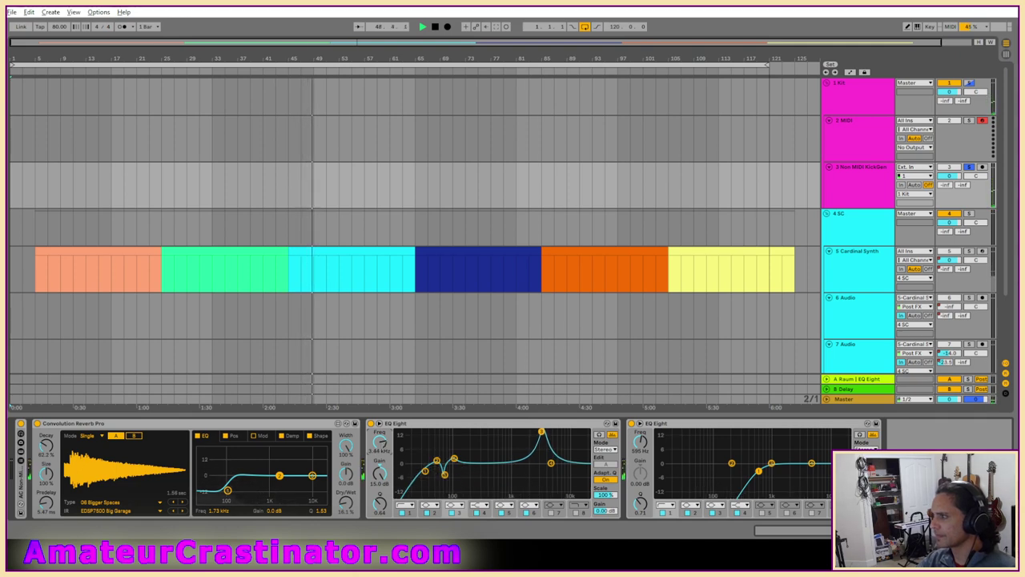
drag(383, 447, 383, 458)
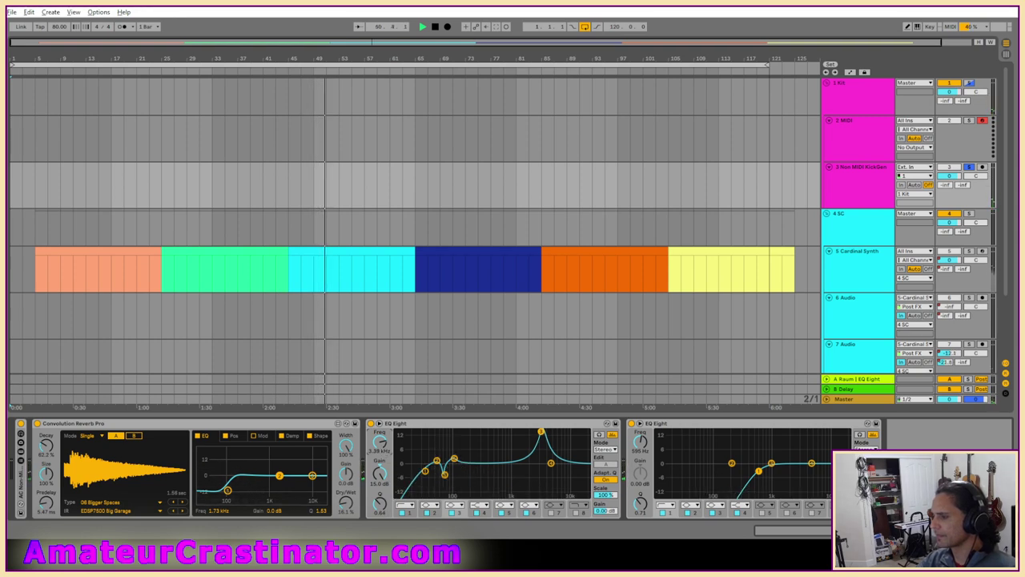
mouse_move(381, 443)
mouse_down()
mouse_move(382, 427)
mouse_move(381, 444)
mouse_up()
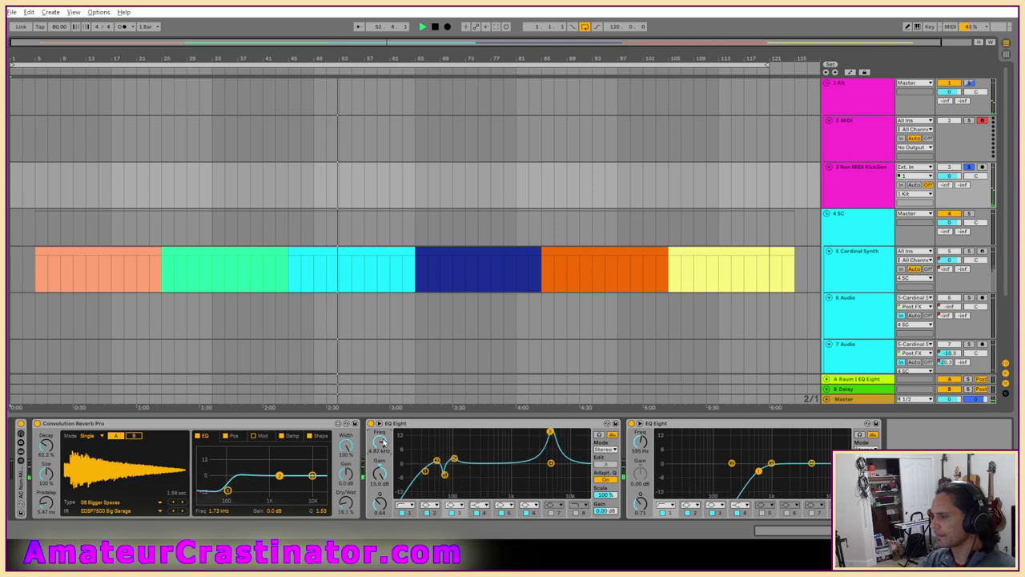
drag(382, 445, 382, 450)
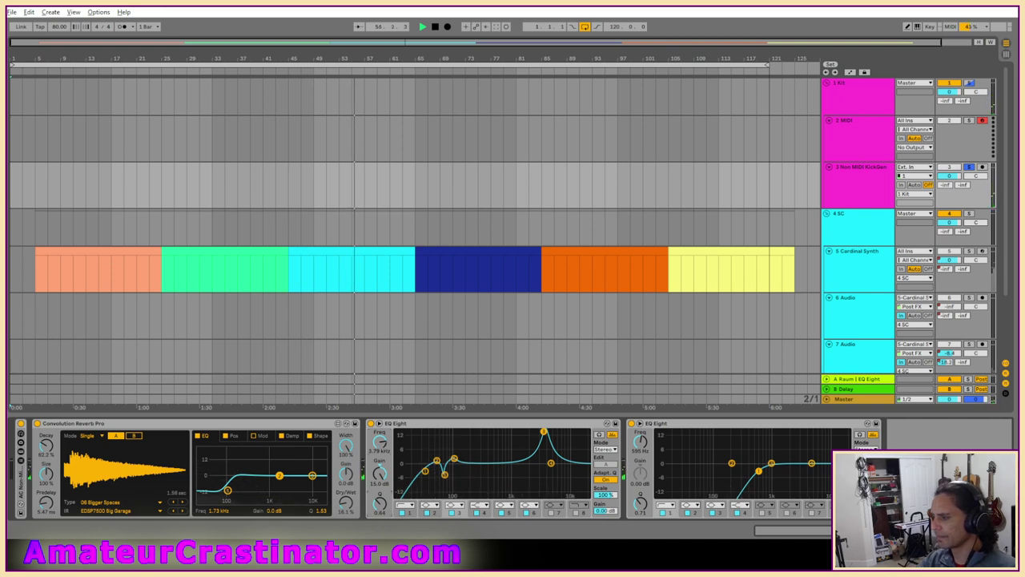
Lower the 3.79 kHz peak of the first EQ Eight to 10.3 dB and try the device ahead of Convolution Reverb Pro.
mouse_move(381, 473)
mouse_down()
mouse_move(382, 498)
mouse_move(382, 478)
mouse_up()
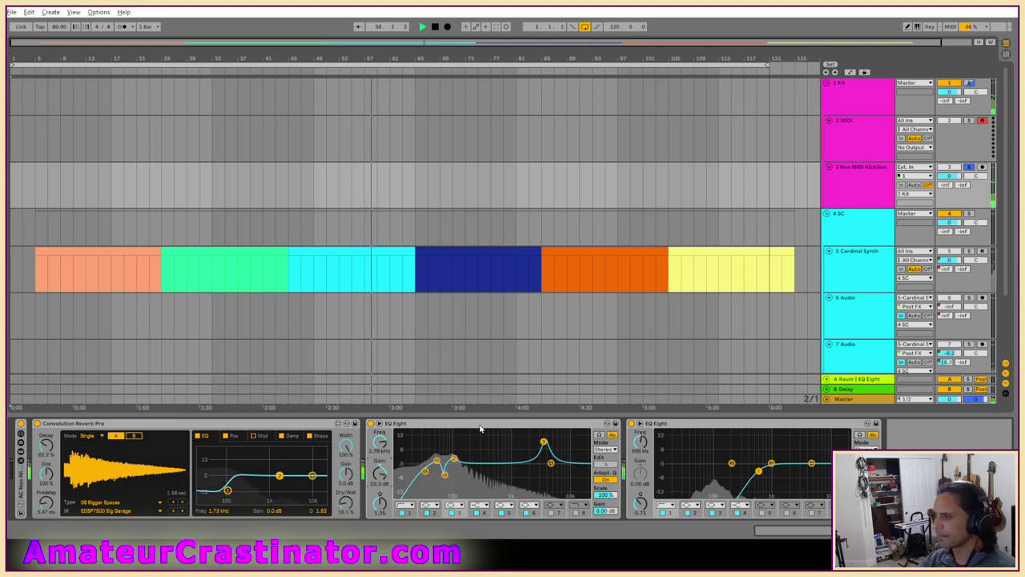
drag(481, 425, 32, 446)
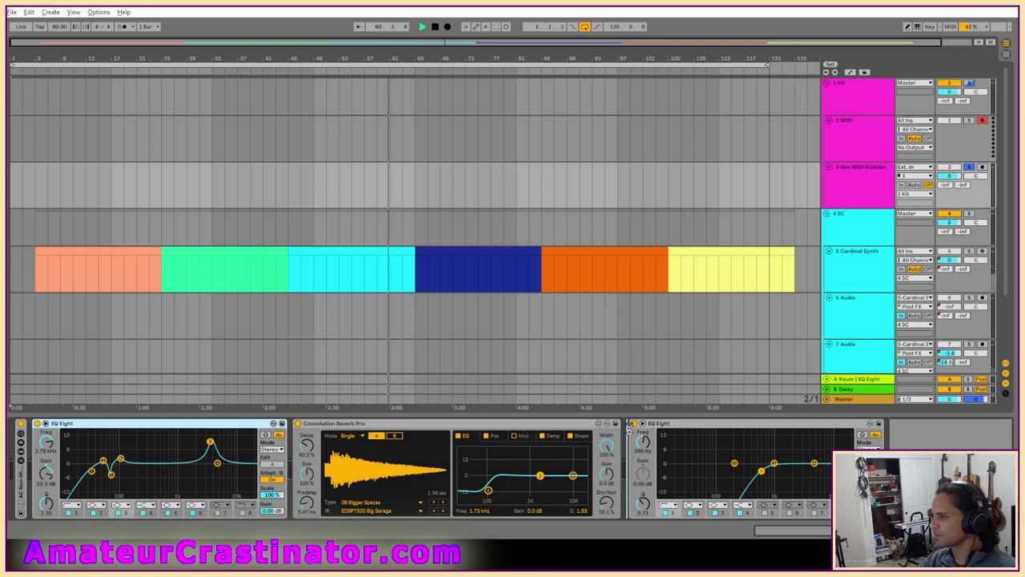
drag(629, 429, 630, 429)
Delete the second EQ Eight and add a Multiband Dynamics device at the end of the kick's chain.
click(718, 425)
key(Delete)
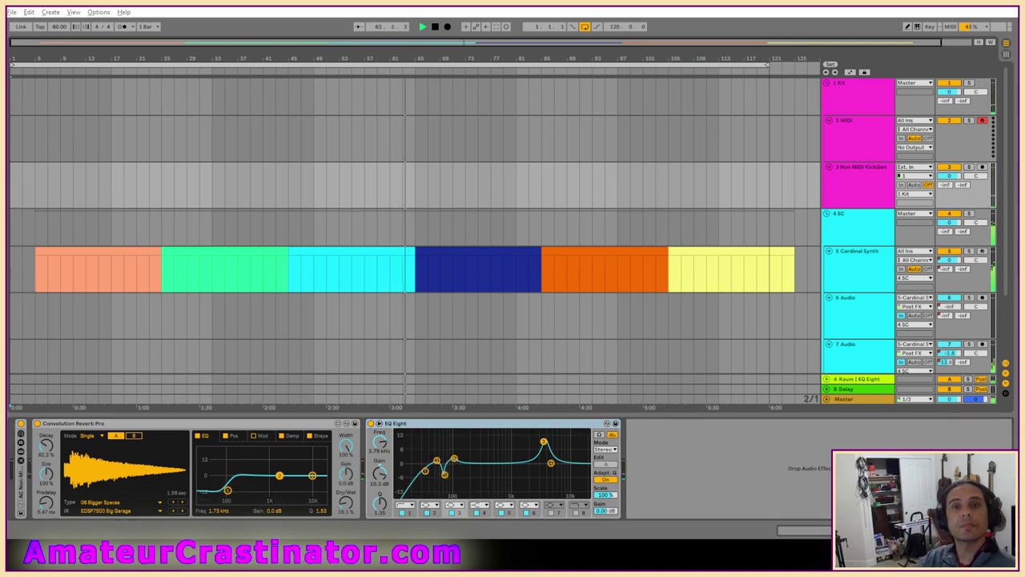
key(ctrl+v)
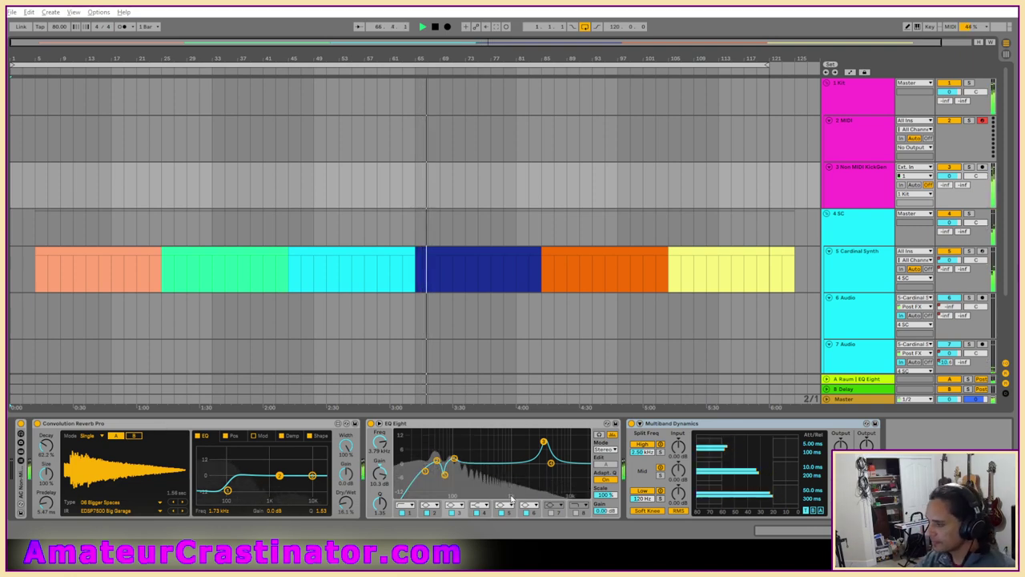
Set the Multiband Dynamics low split frequency to 200 Hz, with Peak detection and a 45 ms low-band attack.
click(646, 500)
text(200)
key(Return)
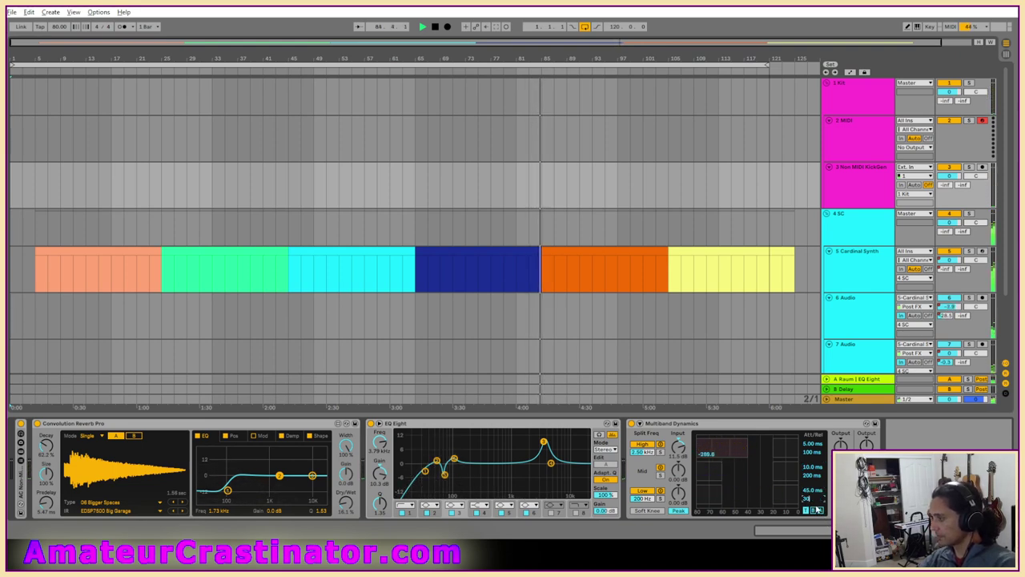
Set the Multiband Dynamics above-threshold ratios to 1:5 for the high band, 1:10 for the mid and 1:4 for the low.
click(818, 509)
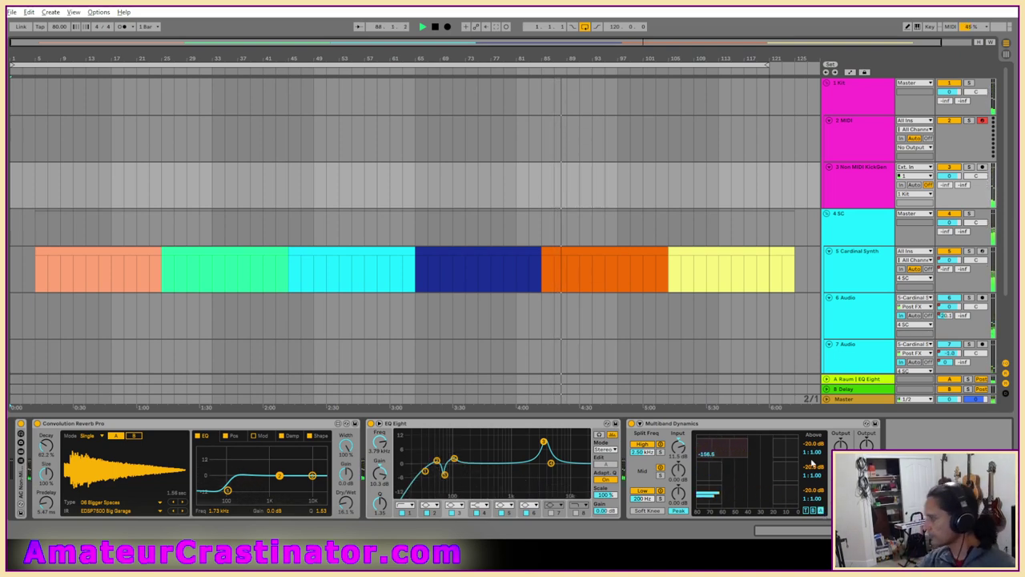
text(5)
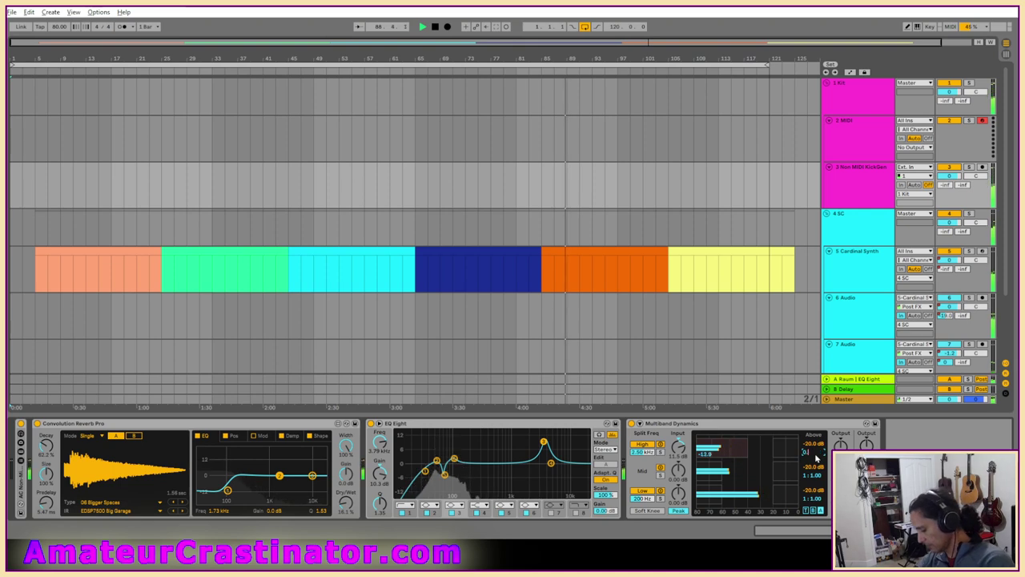
key(Return)
click(817, 494)
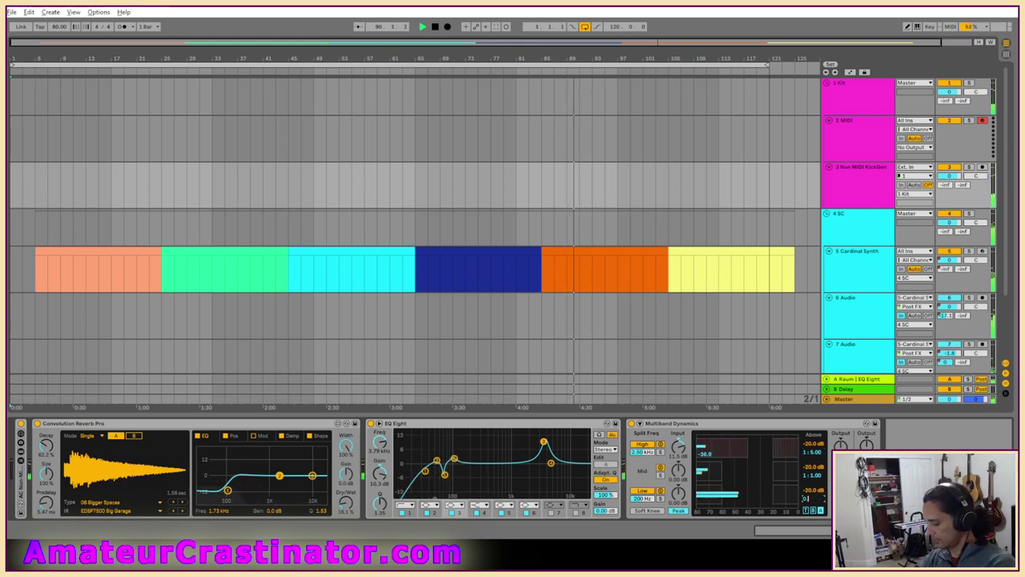
text(0.25)
key(Return)
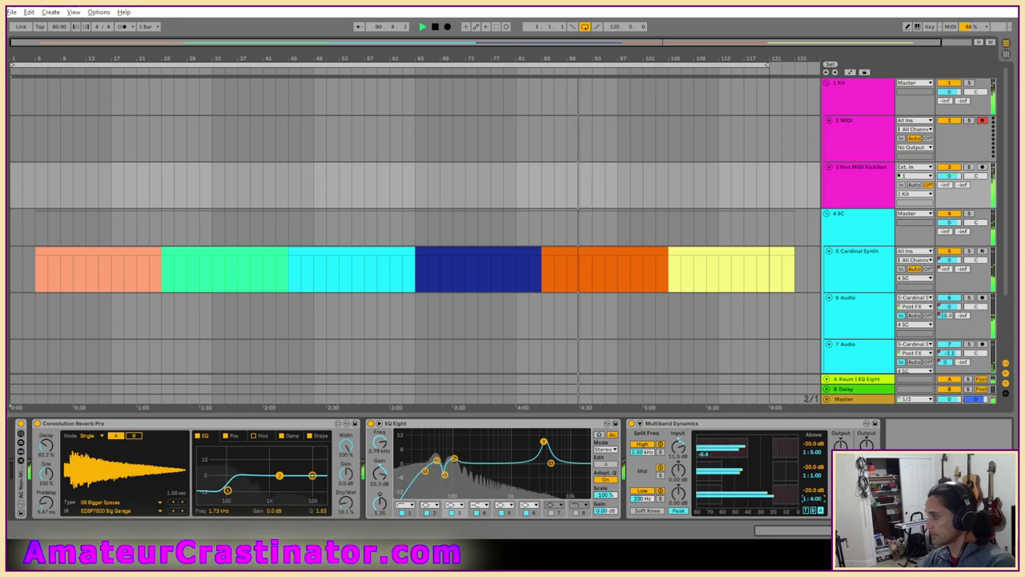
click(811, 477)
text(0.1)
key(Return)
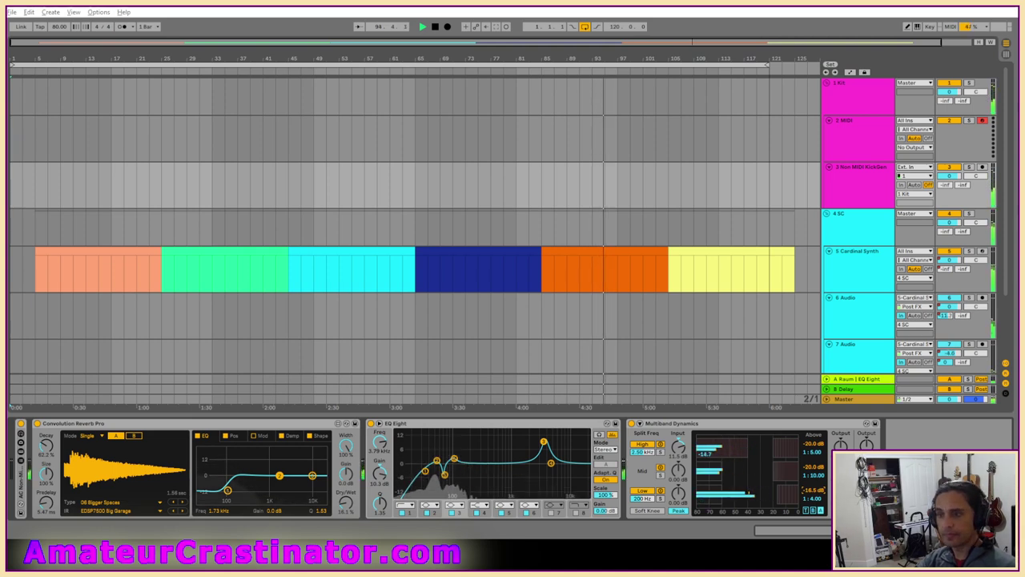
Extend the arrangement loop to the end of the last yellow Cardinal Synth clip.
click(857, 193)
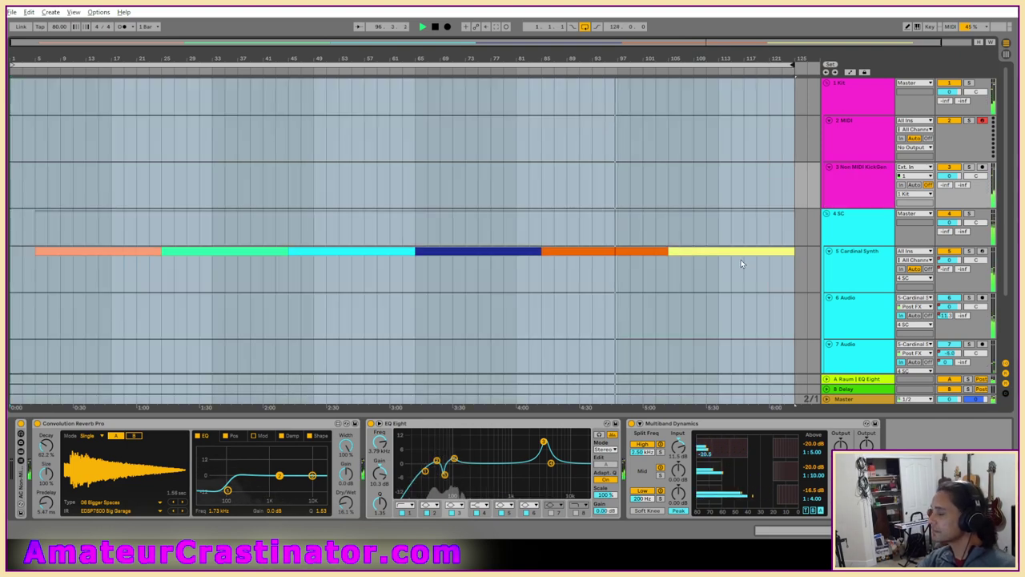
click(741, 260)
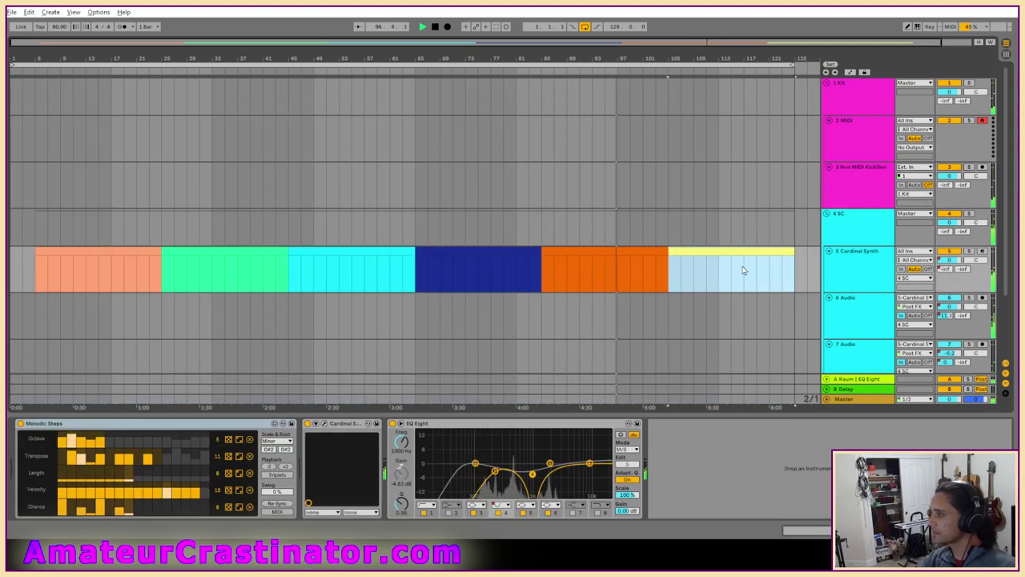
click(874, 399)
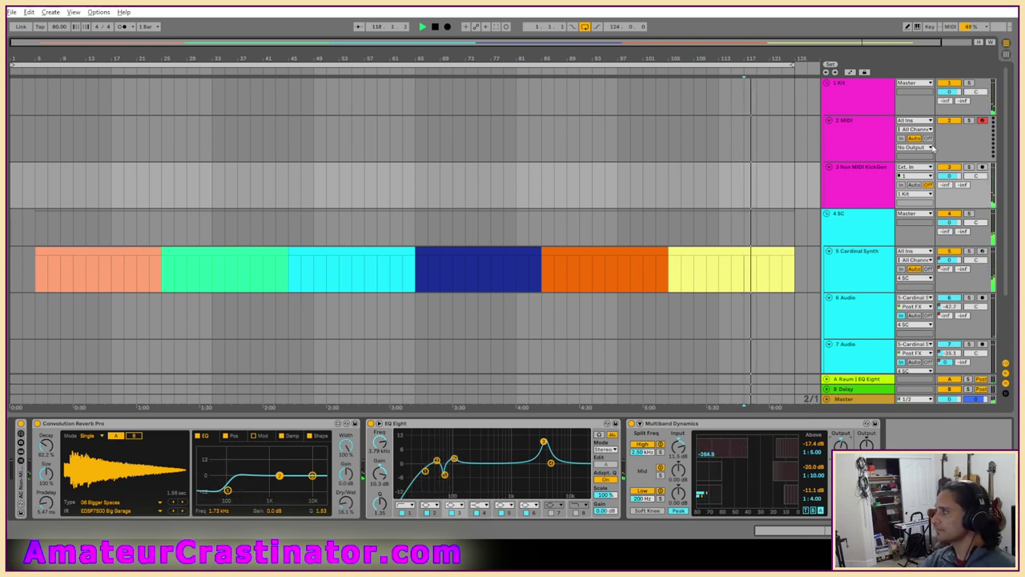
Send Non MIDI KickGen to return A at -10.7 dB and raise the mid-channel low cut of that return's EQ Eight to 237 Hz.
drag(947, 188, 946, 172)
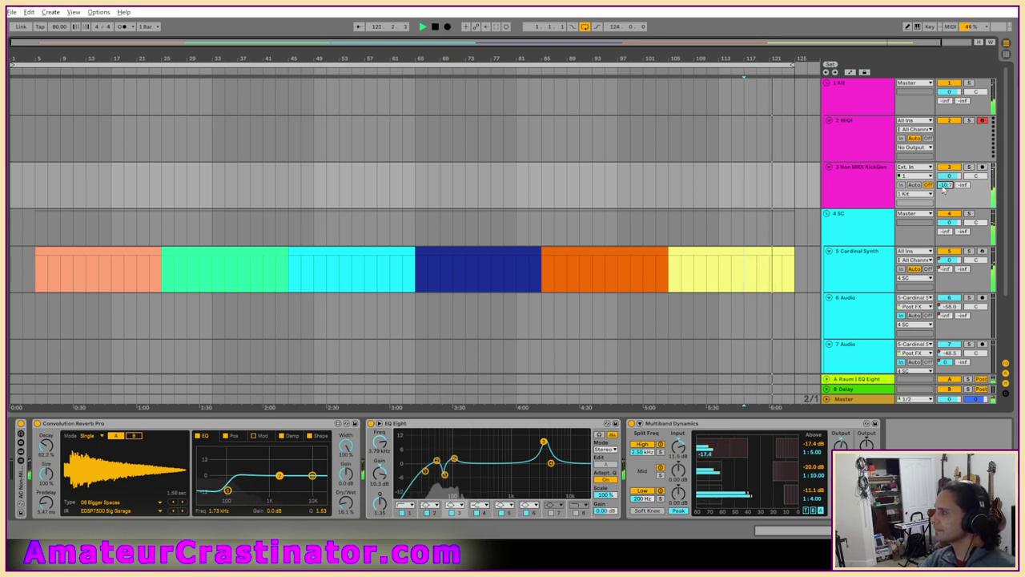
click(856, 381)
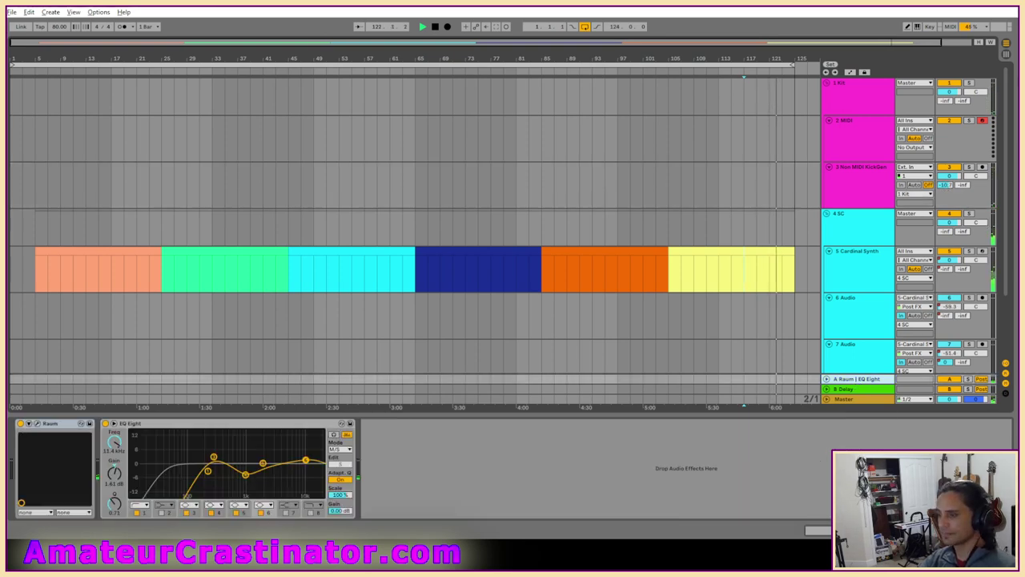
click(341, 465)
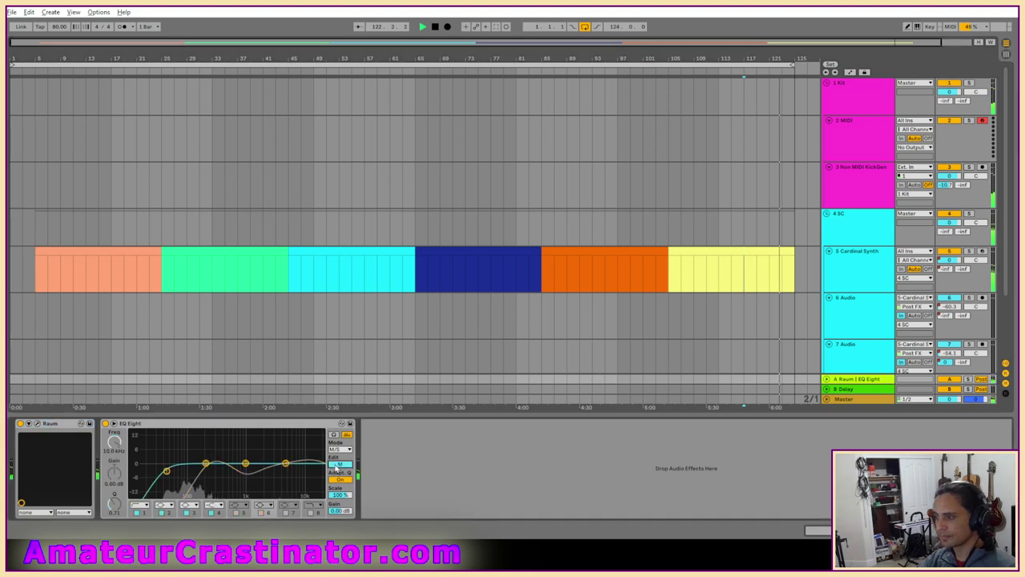
click(148, 515)
drag(114, 448, 114, 436)
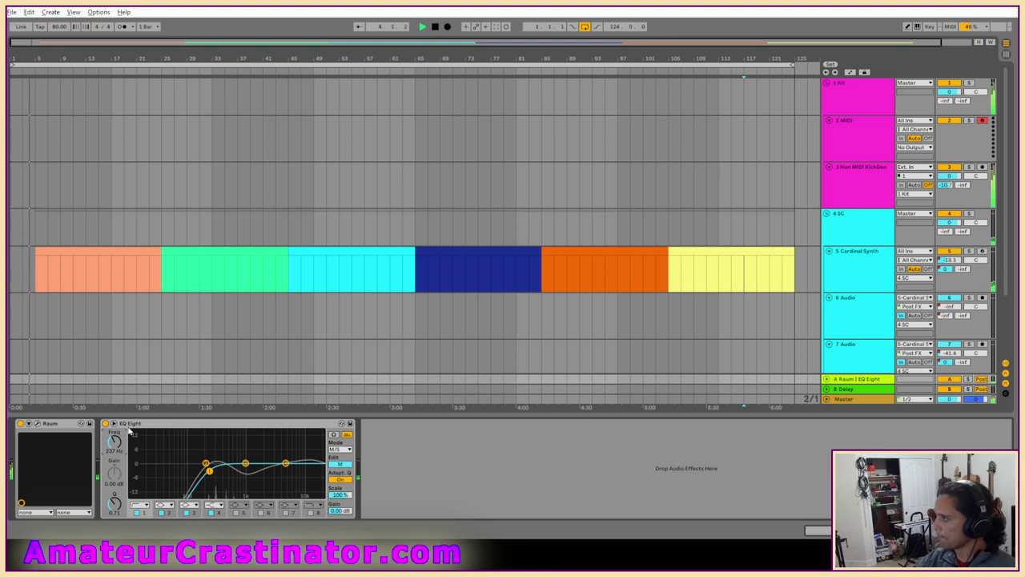
Show the automation lanes and extend the arrangement loop to a length of 142 bars.
scroll(448, 272, down, 1)
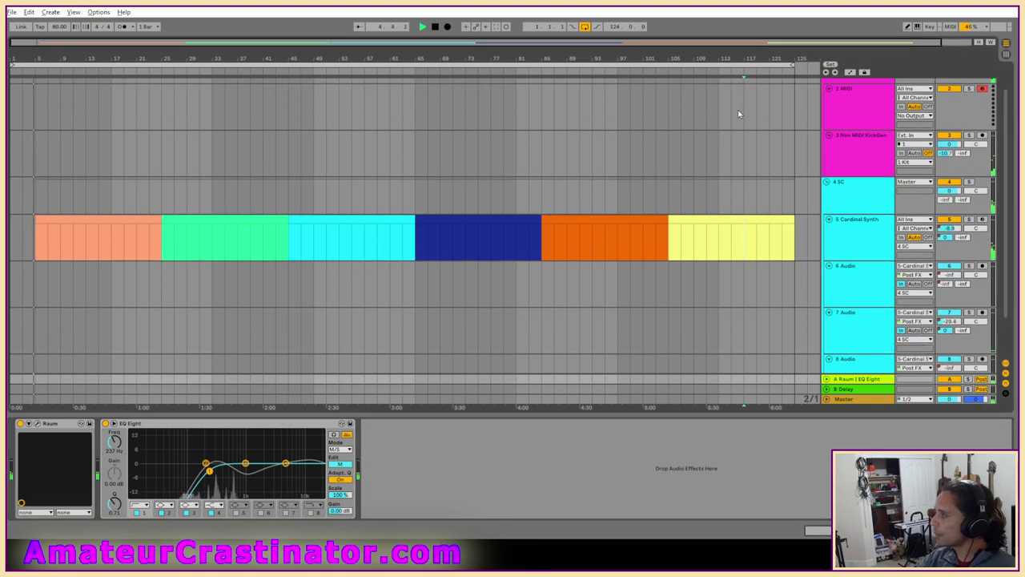
key(a)
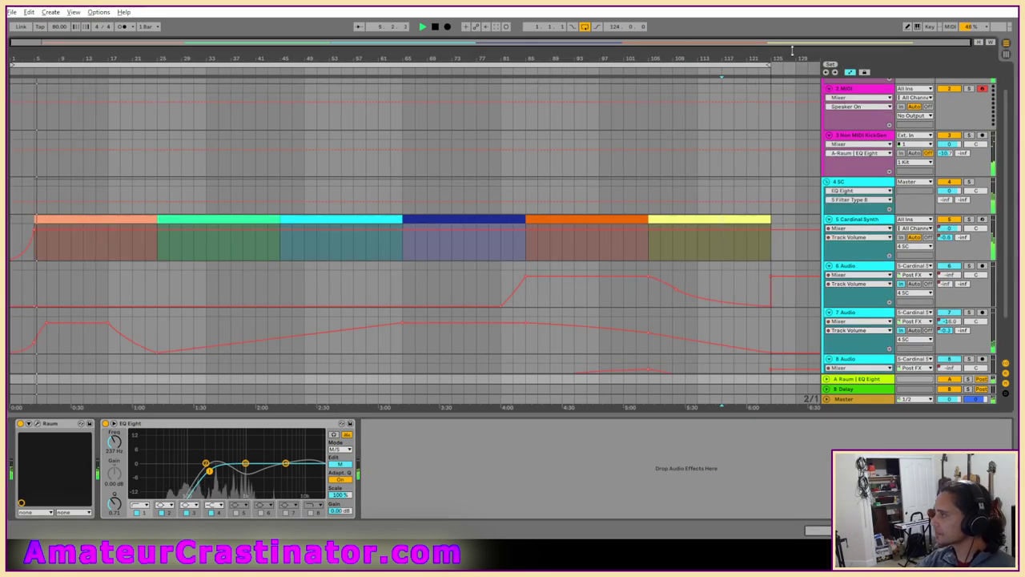
drag(769, 68, 796, 69)
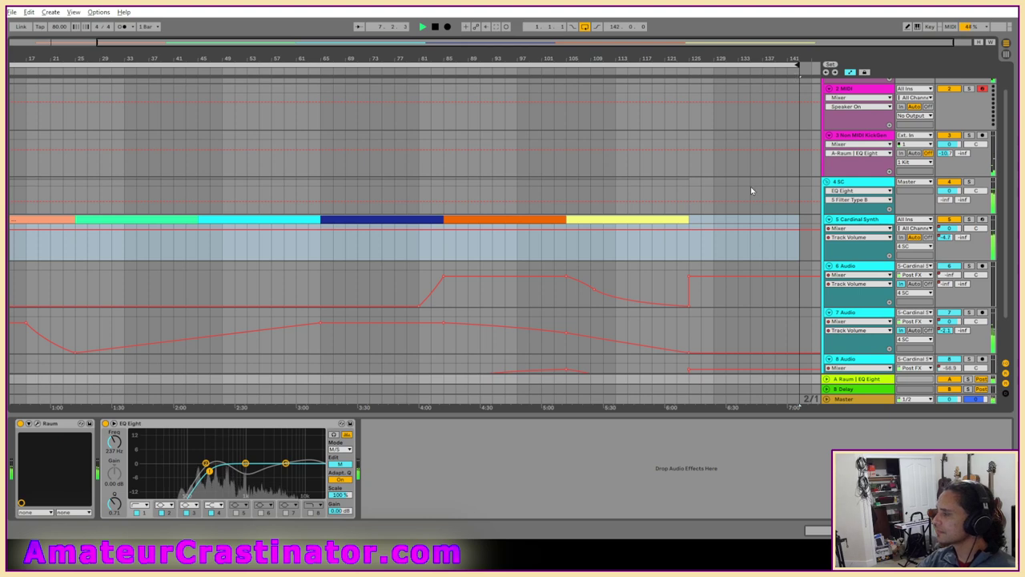
Automate the Melodic Steps Device On parameter on Cardinal Synth to switch off at bar 125, where the last clip ends.
scroll(686, 239, up, 5)
scroll(701, 247, up, 6)
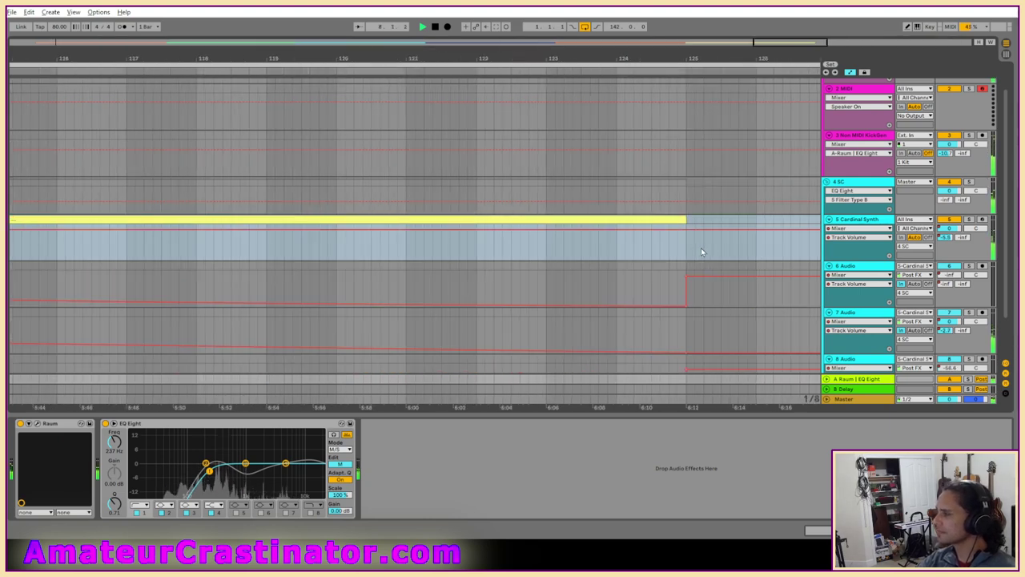
scroll(633, 247, up, 3)
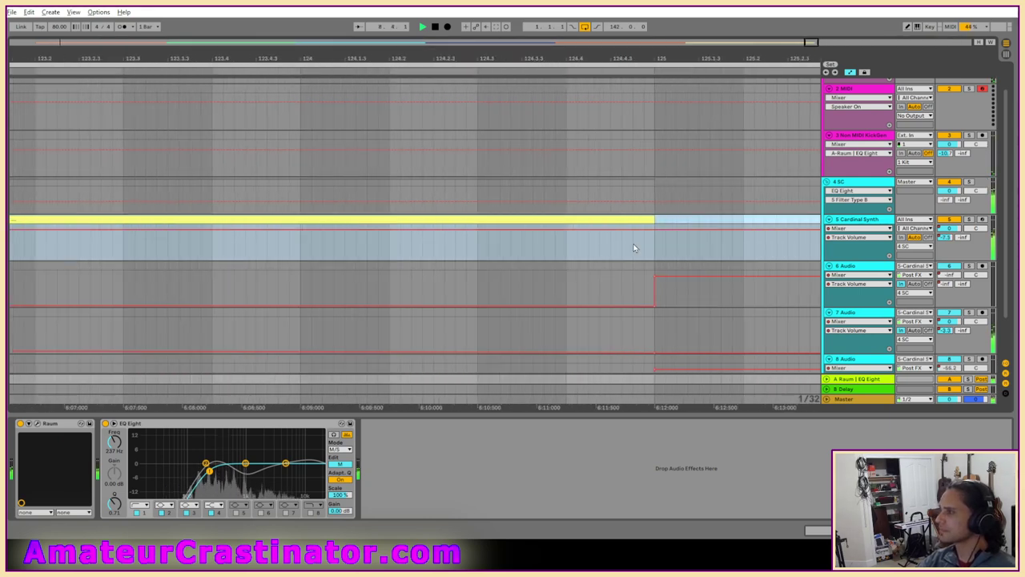
scroll(657, 251, right, 2)
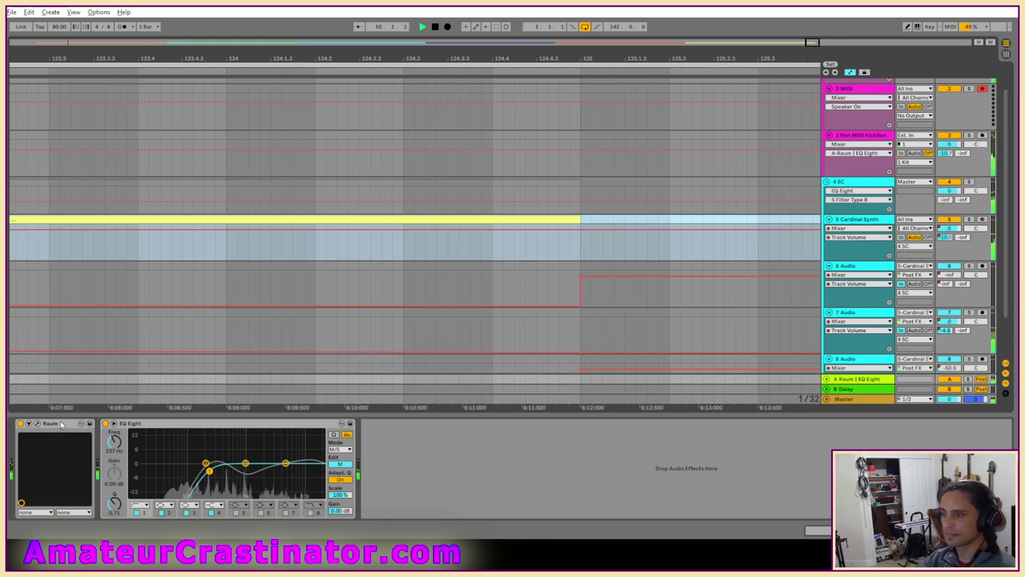
click(844, 256)
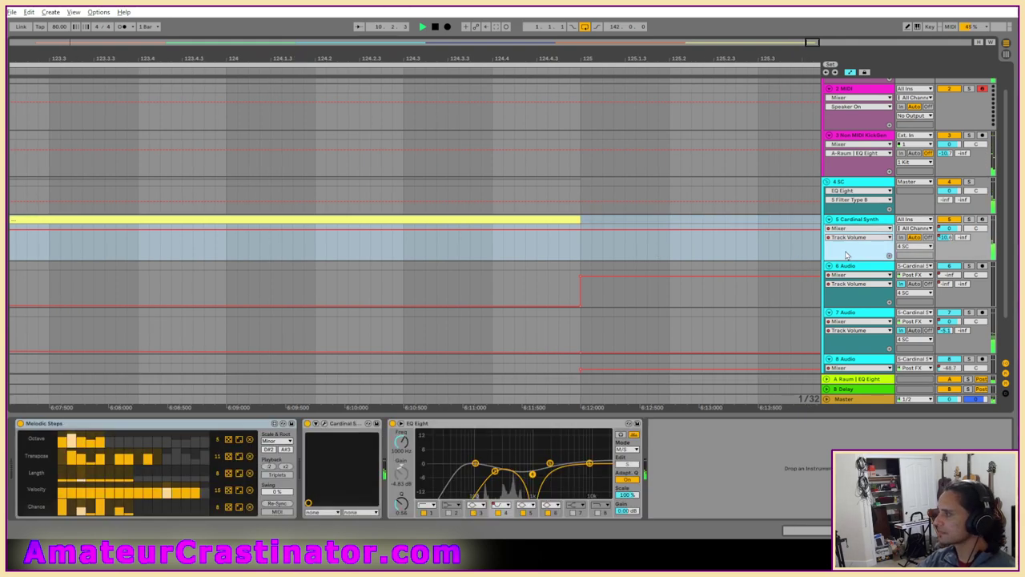
click(19, 425)
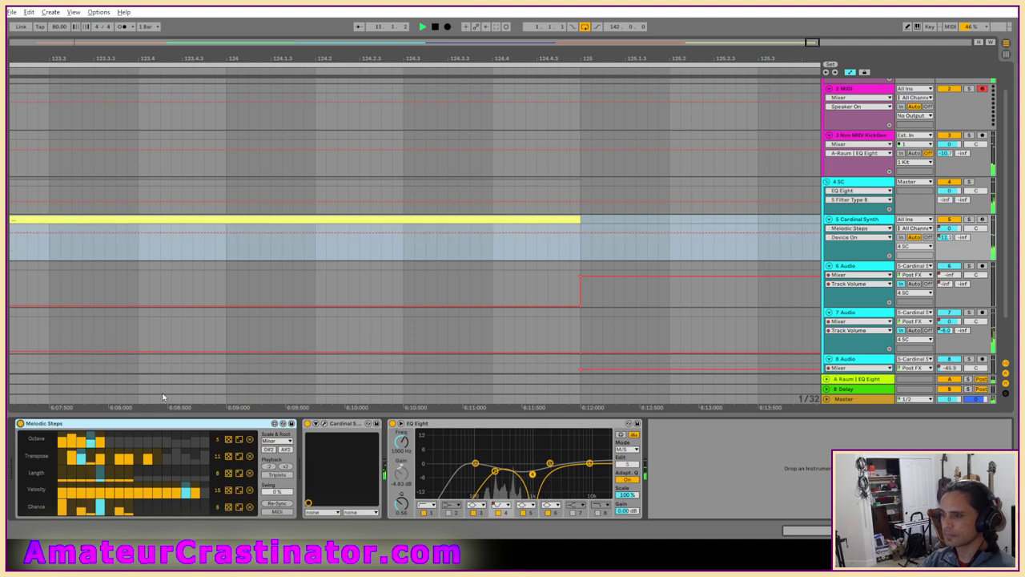
click(581, 234)
drag(589, 234, 590, 250)
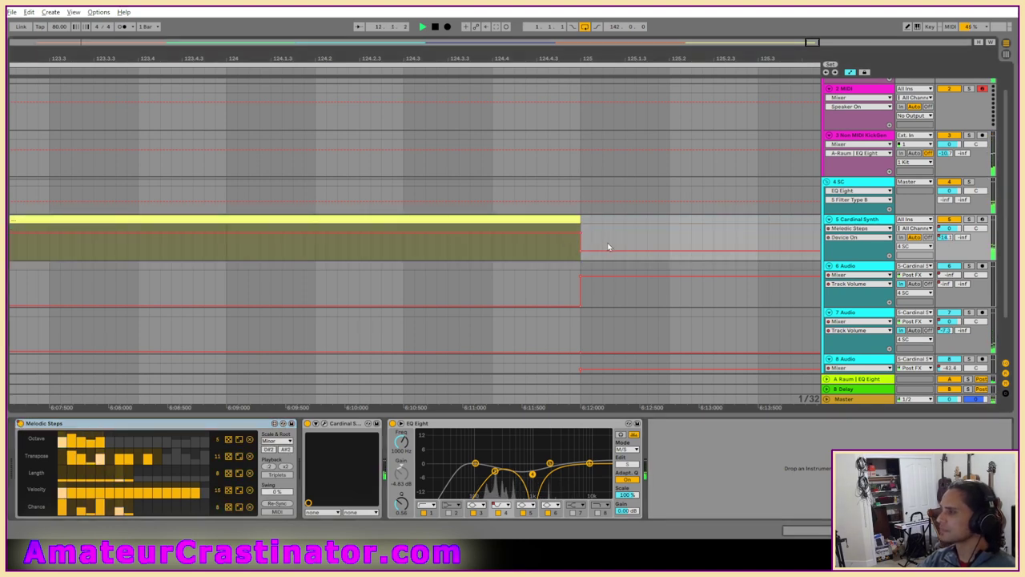
Play from near the end of the last clip and delete the breakpoints that raise the 6 Audio and 8 Audio volume at bar 125.
scroll(610, 247, down, 3)
scroll(609, 251, down, 10)
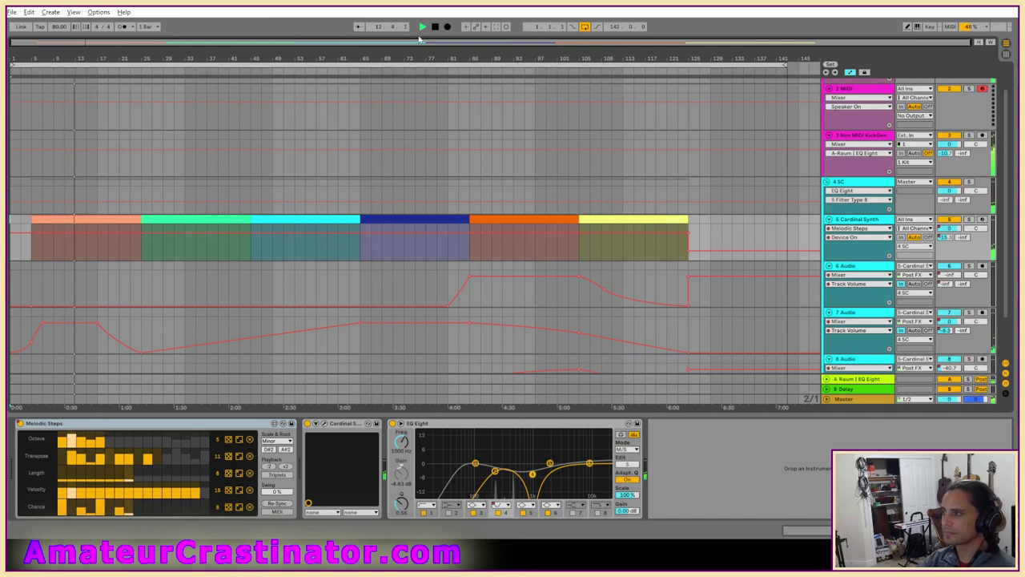
key(space)
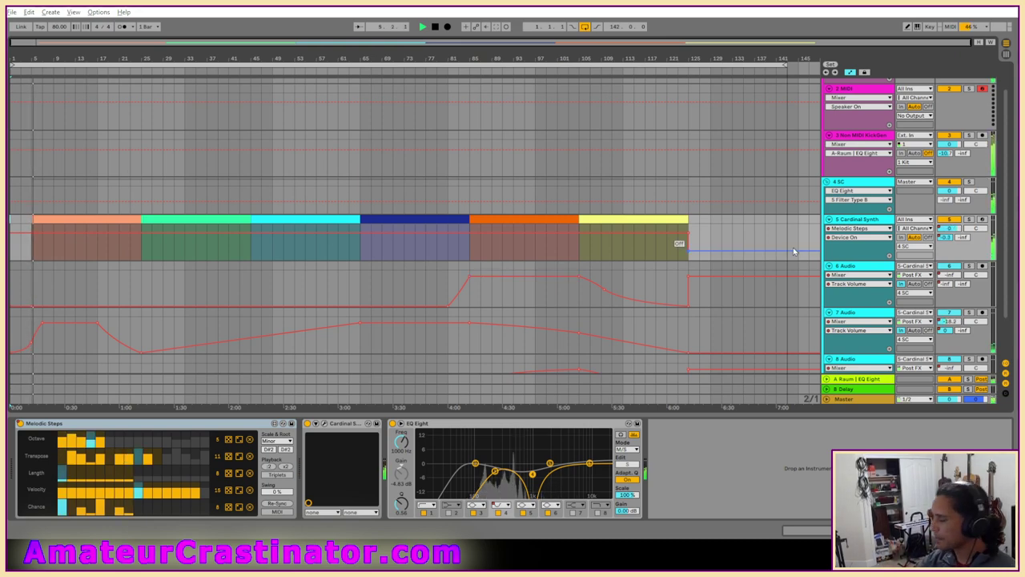
click(669, 253)
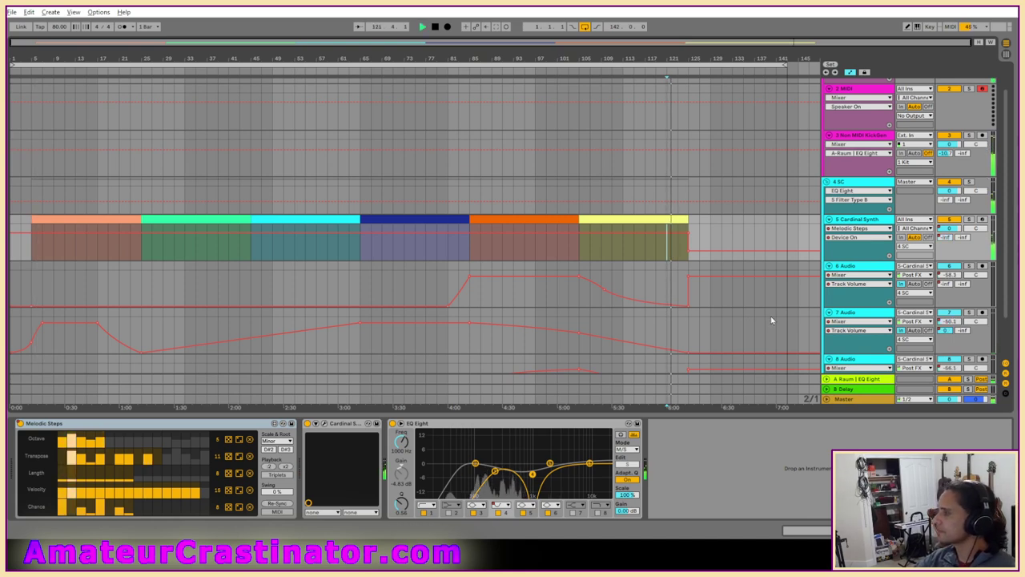
scroll(761, 319, up, 3)
click(607, 277)
scroll(675, 282, down, 2)
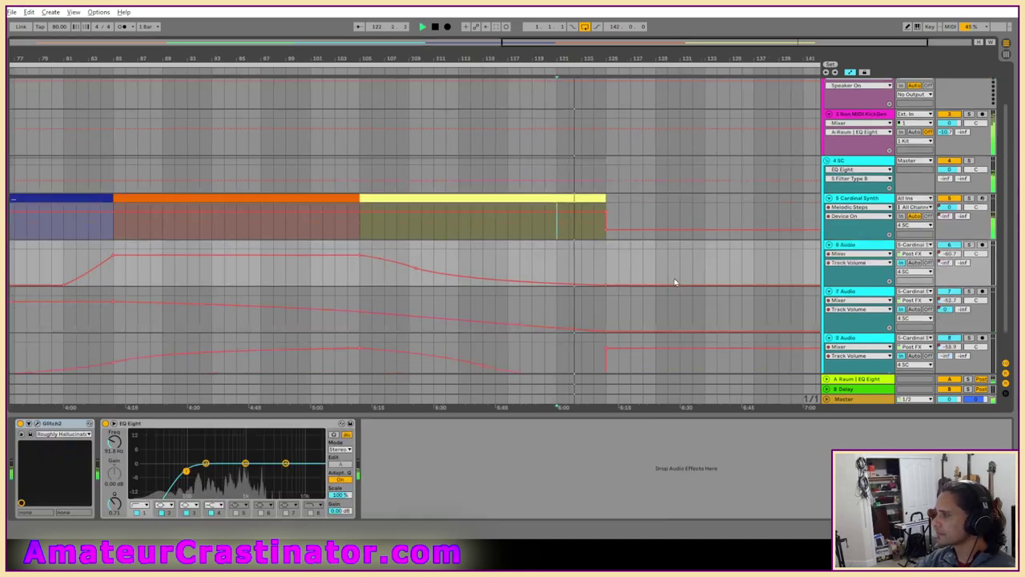
scroll(672, 293, right, 1)
click(574, 318)
scroll(670, 296, right, 2)
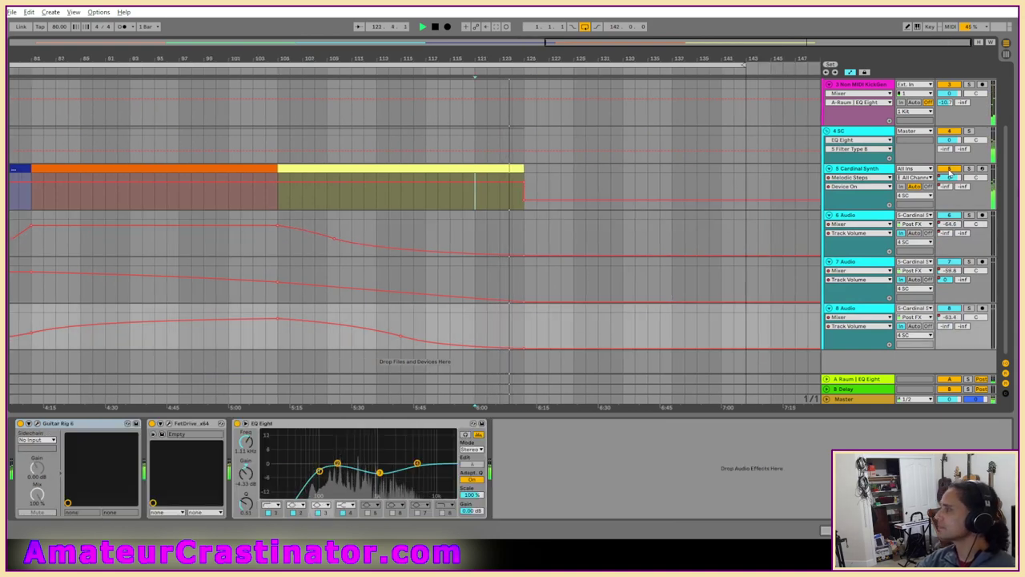
Show Cardinal Synth's track volume automation and review the volume curves and device chains of 6 Audio and 7 Audio.
click(950, 178)
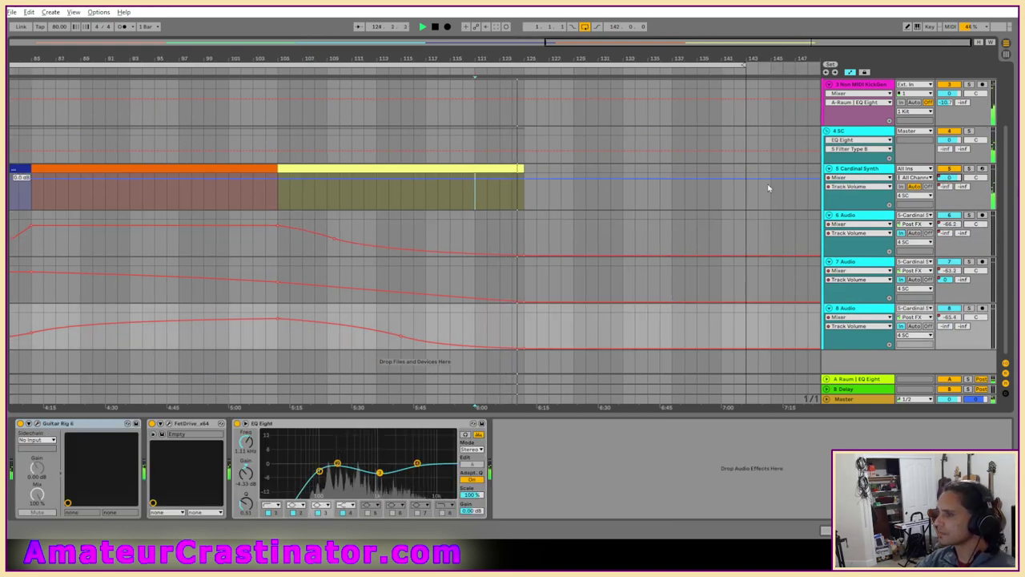
scroll(764, 192, down, 3)
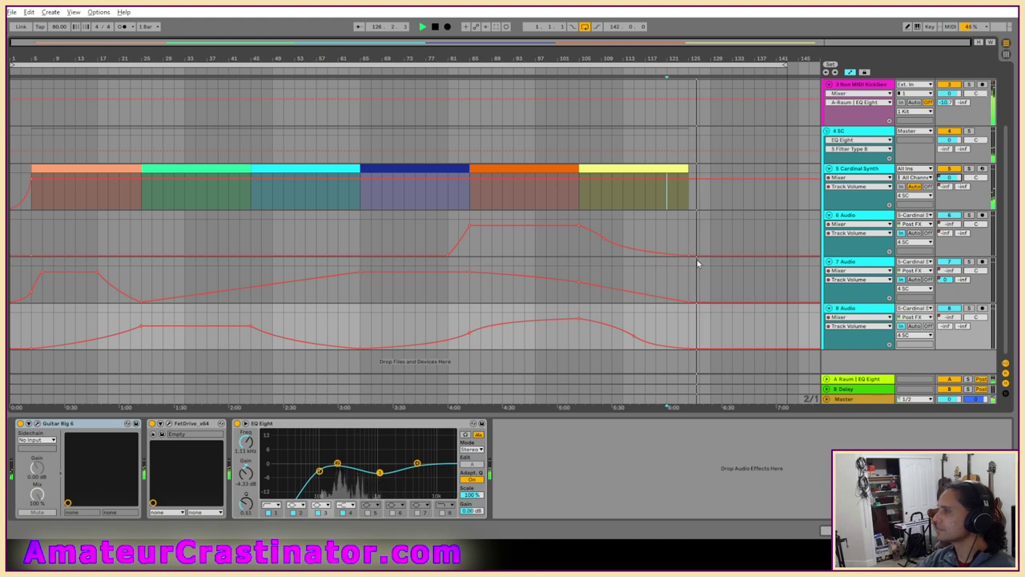
click(548, 245)
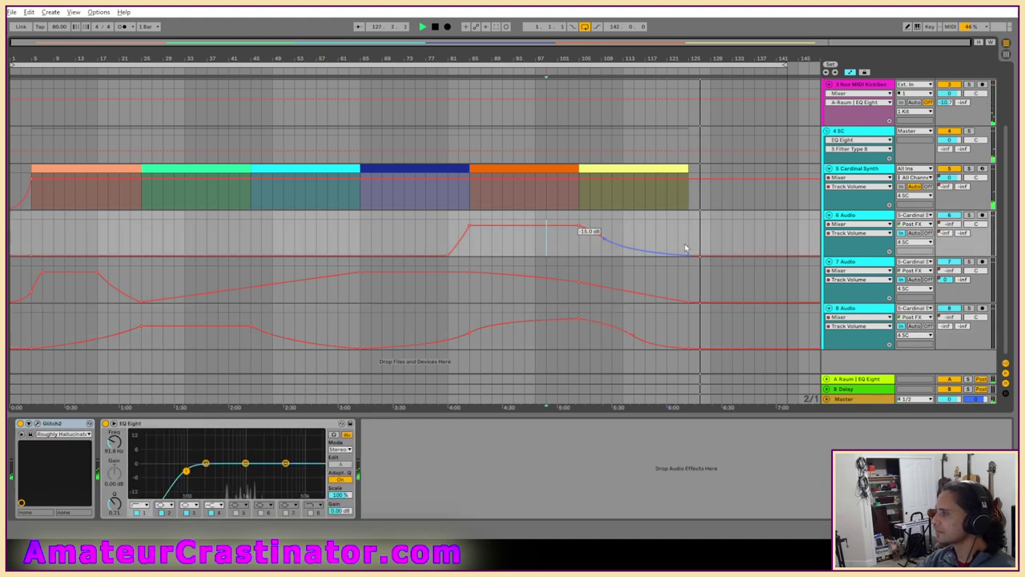
click(851, 248)
click(856, 302)
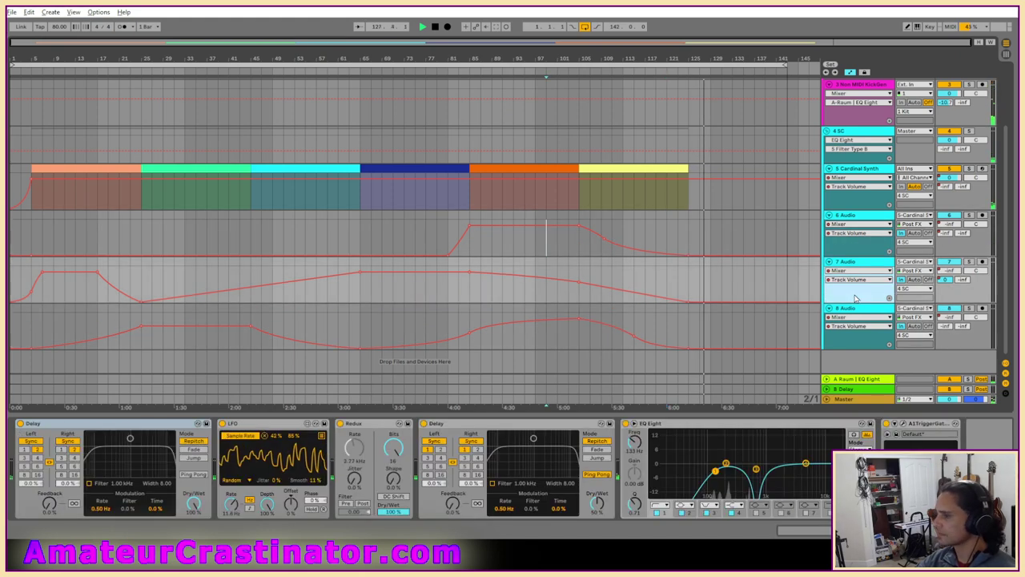
Play 7 Audio soloed from around bars 82 and 66, and listen to the full mix from near bar 121.
click(458, 297)
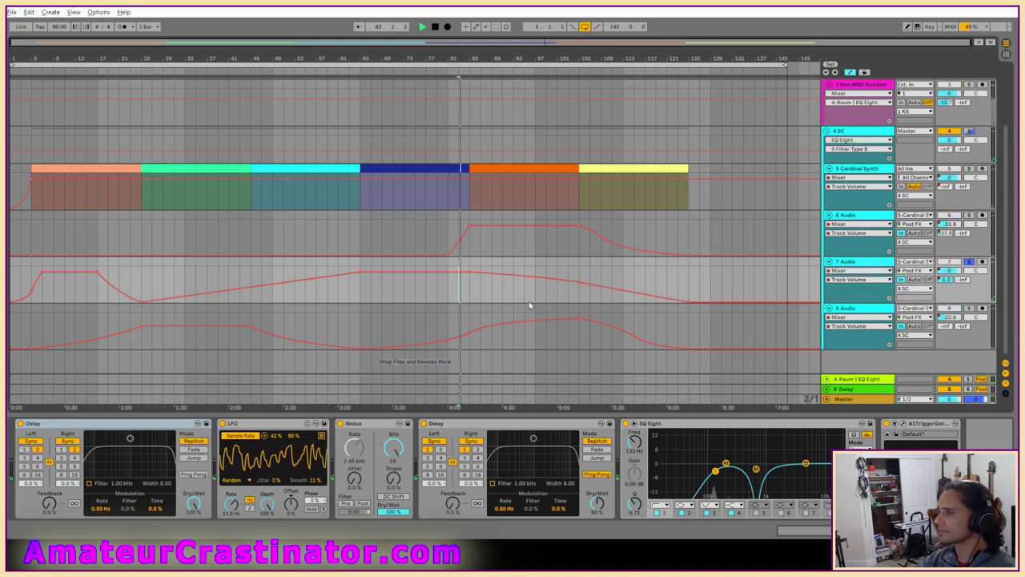
click(371, 293)
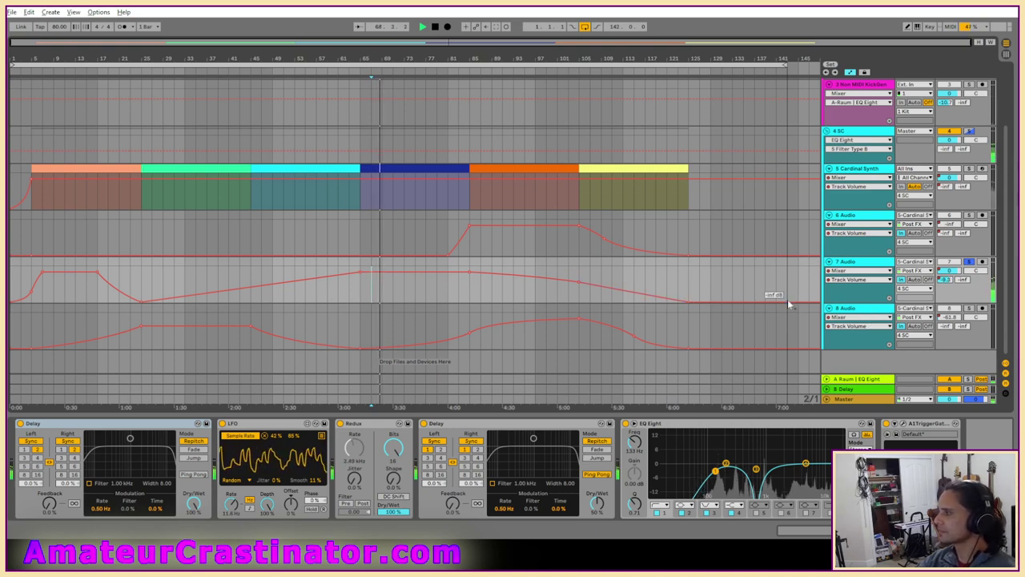
click(677, 284)
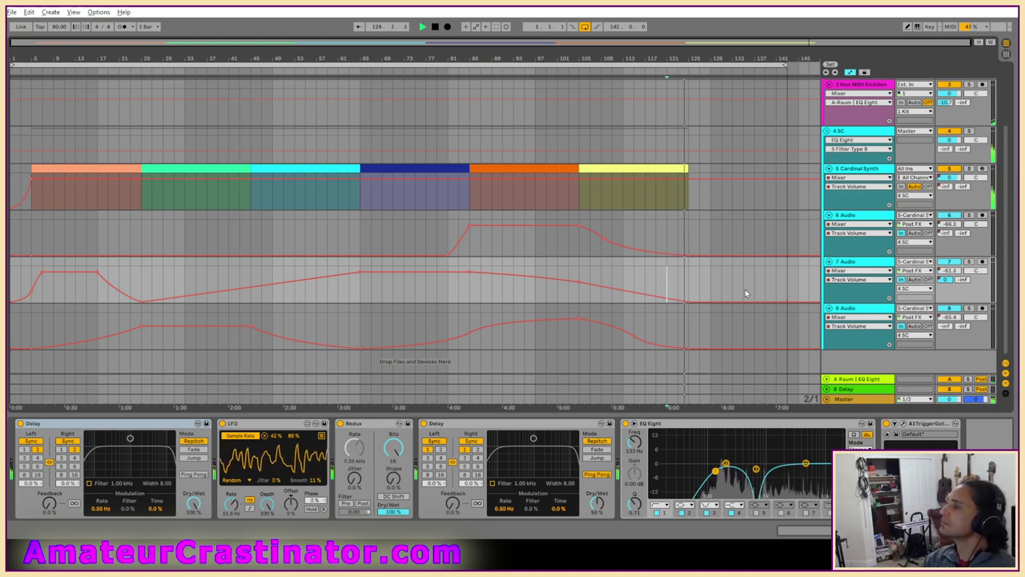
Hide the automation lanes and replace the Compressor on the 4 SC group with TDR Molotok, placed before the Limiter.
key(a)
click(867, 142)
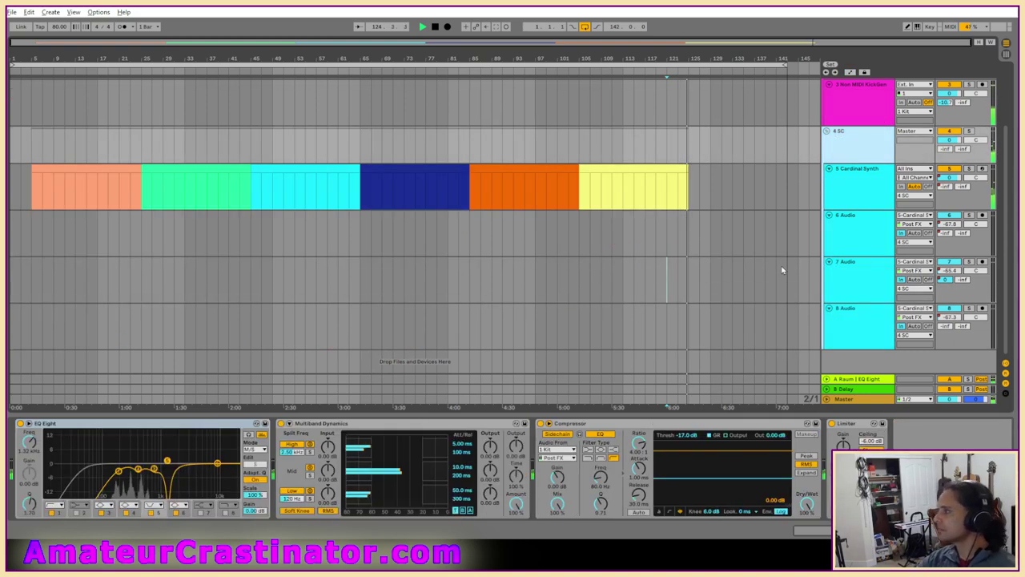
click(710, 370)
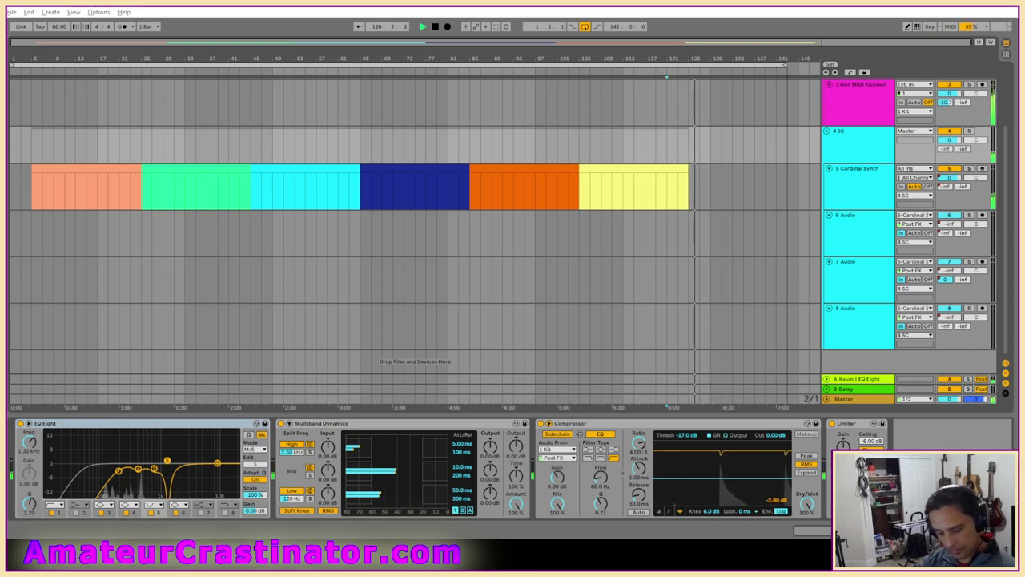
key(ctrl+v)
drag(934, 427, 553, 426)
drag(828, 184, 732, 133)
click(762, 423)
key(Delete)
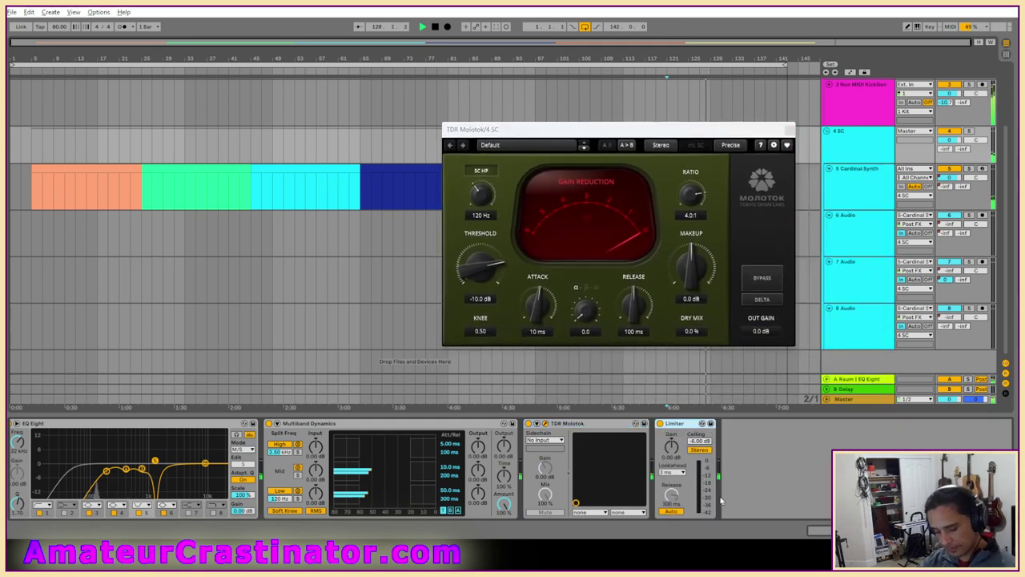
Switch TDR Molotok to external sidechain (Ext. SC) and feed it from the 3 Non MIDI KickGen track.
click(694, 145)
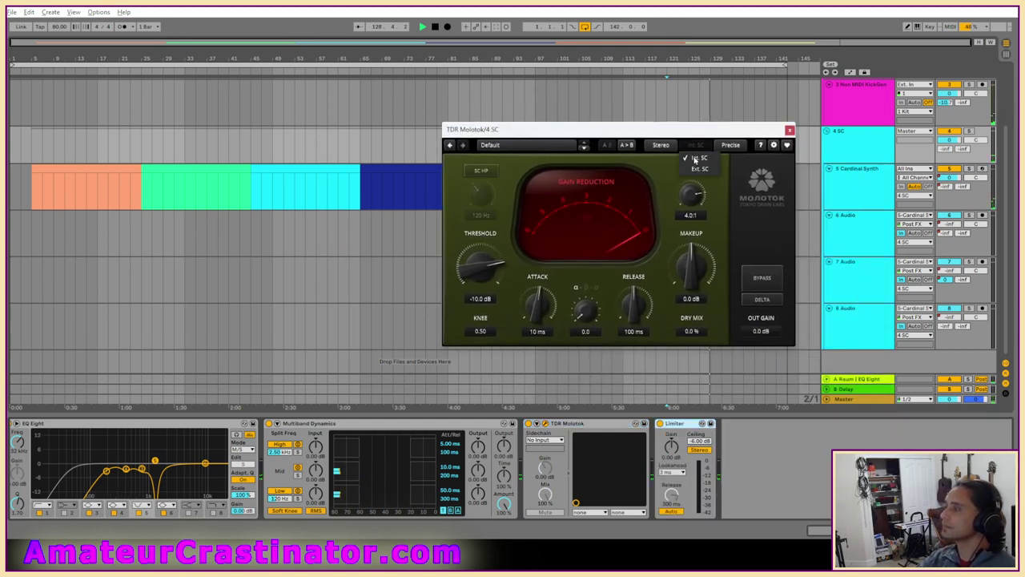
click(696, 169)
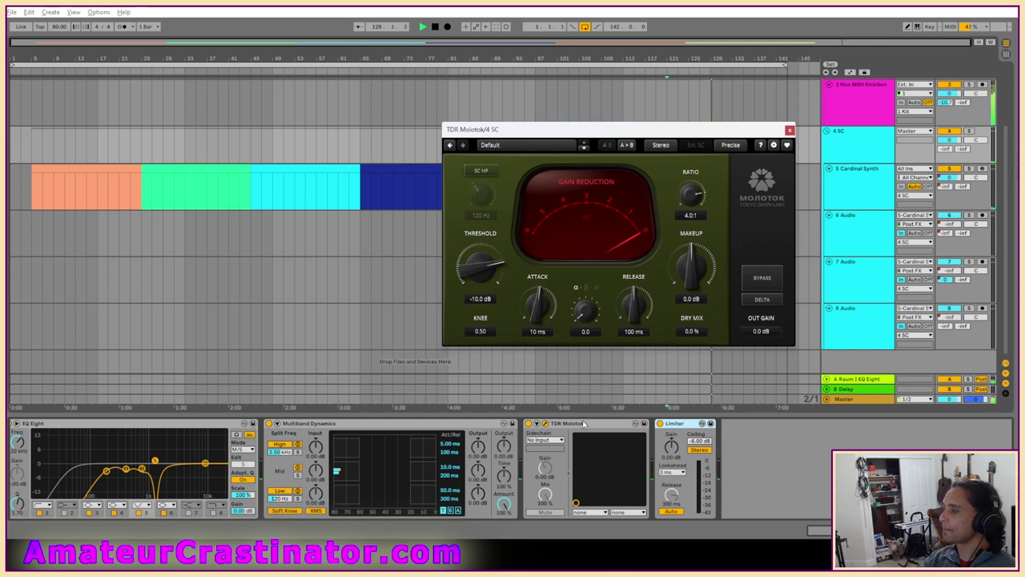
click(543, 439)
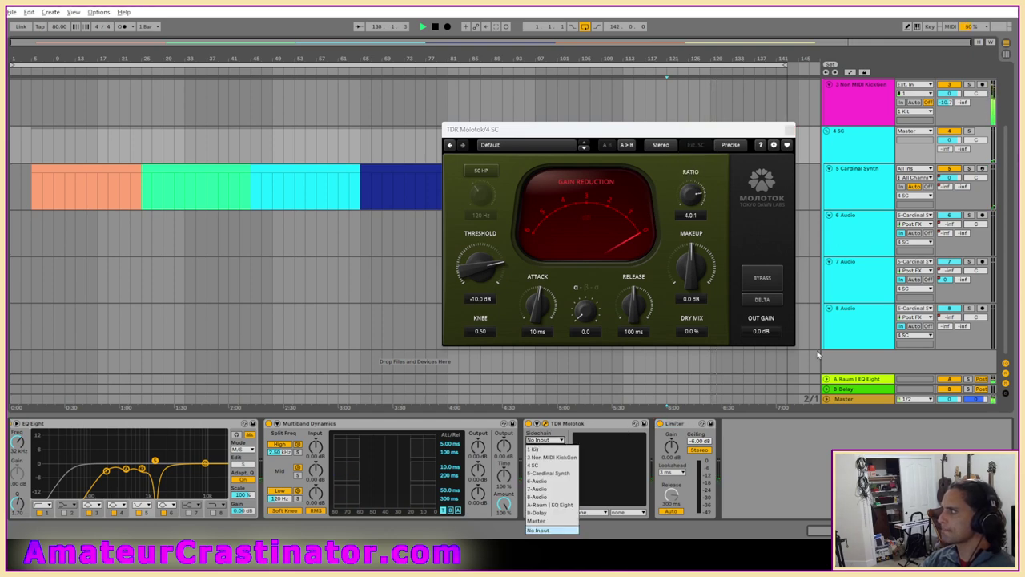
click(551, 457)
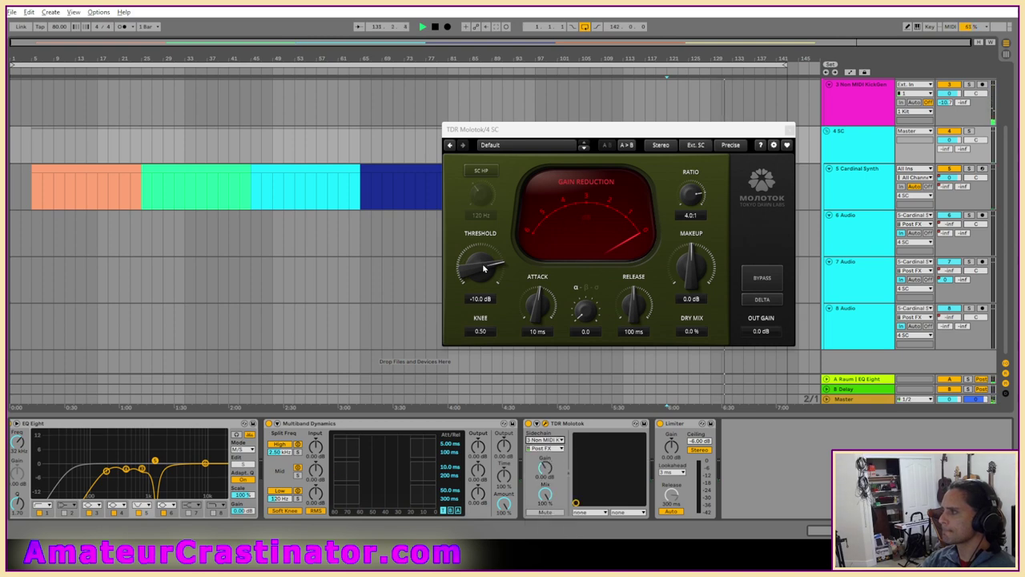
Set TDR Molotok's threshold to -30.2 dB, its ratio to 1.8:1 and its release to 22 ms.
drag(483, 269, 595, 294)
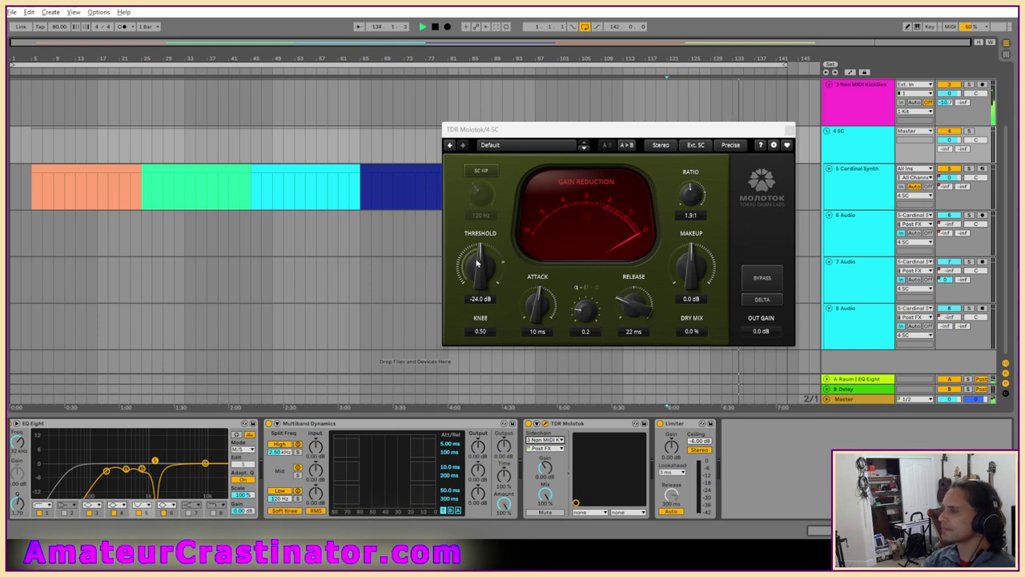
drag(483, 263, 482, 283)
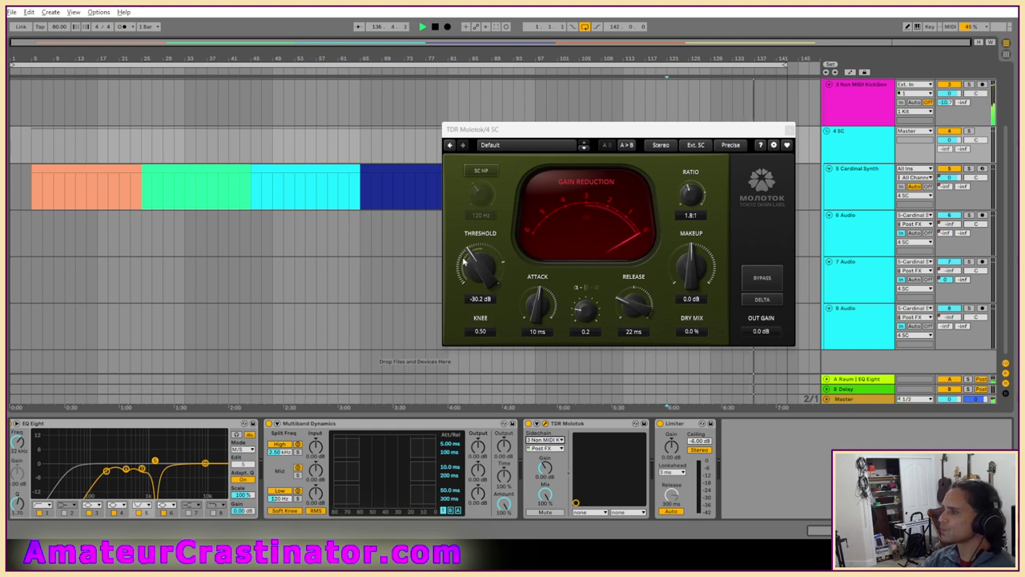
click(790, 130)
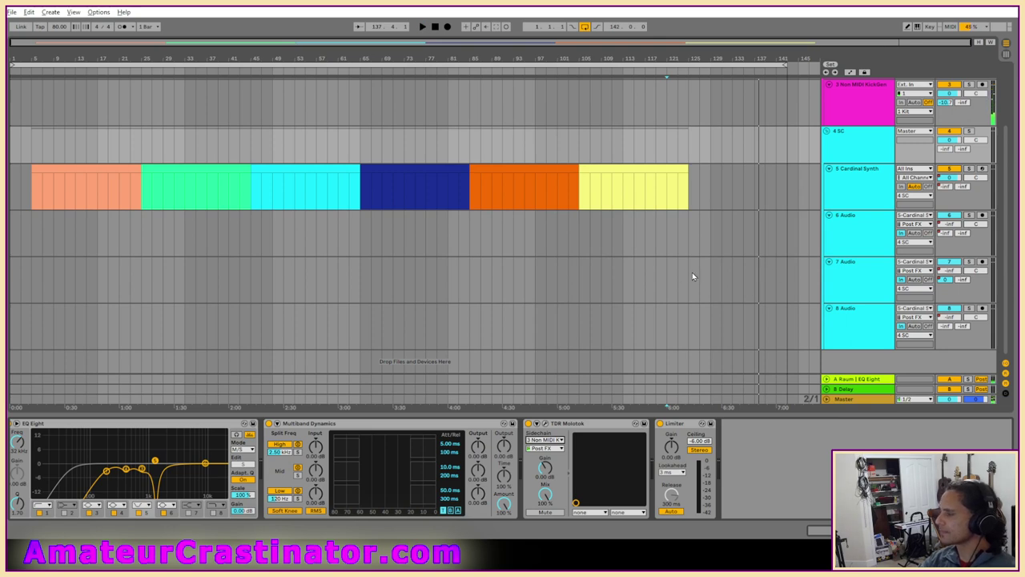
Play from bar 97 and try to insert a new audio track below 3 Non MIDI KickGen.
click(536, 248)
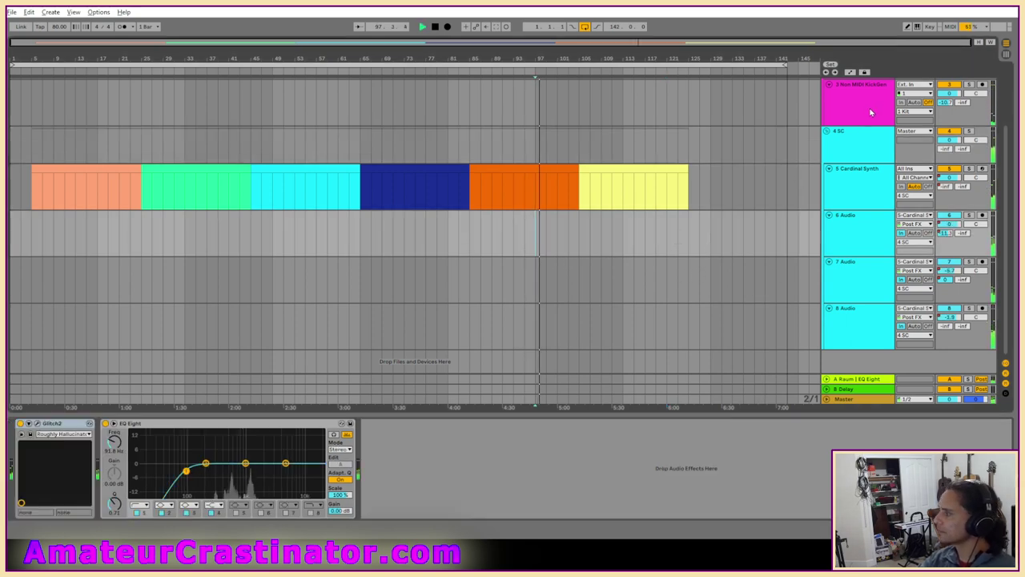
scroll(871, 107, up, 3)
click(853, 189)
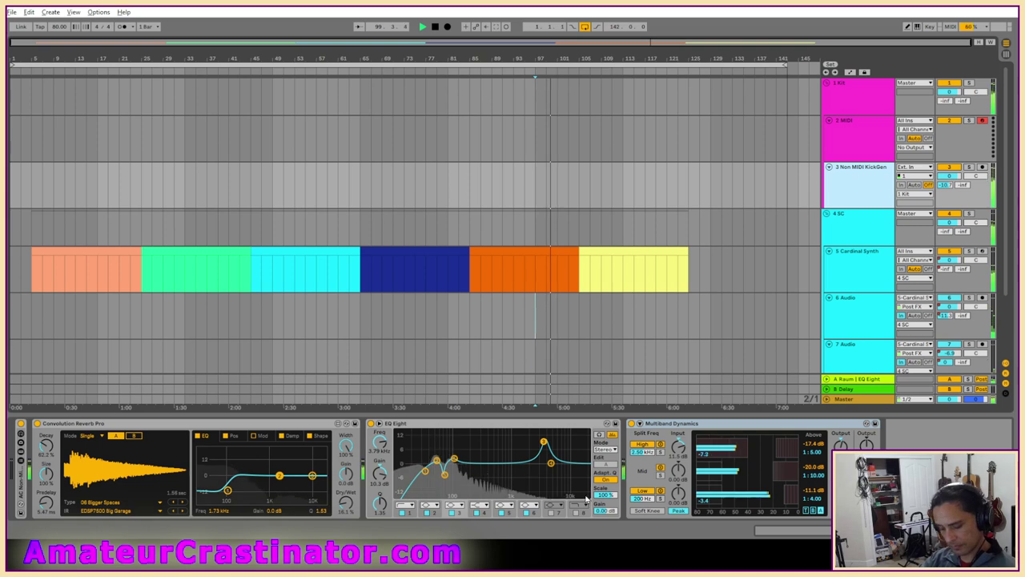
key(ctrl+t)
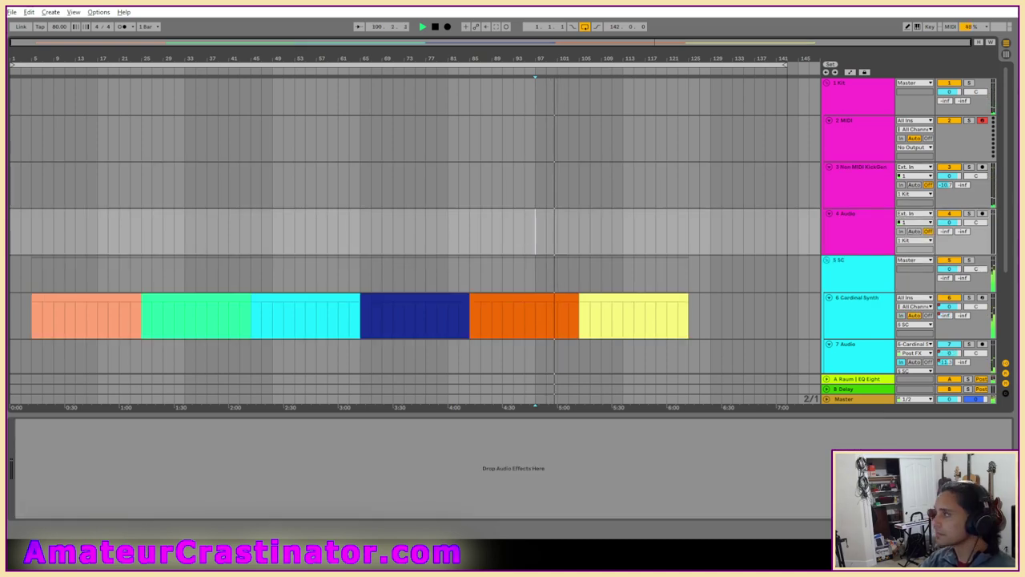
key(ctrl+z)
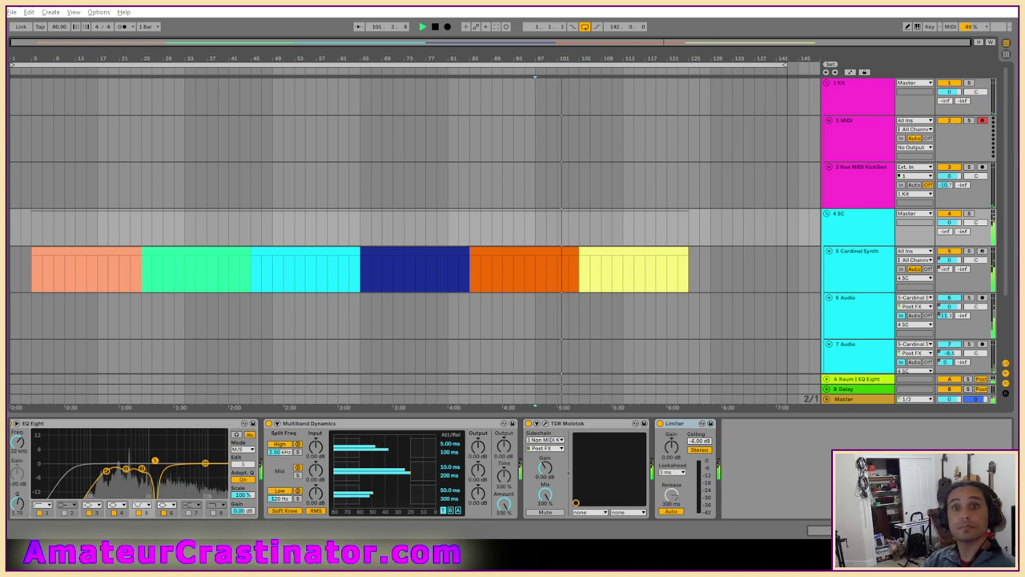
Put a switched-off Auto Filter at the end of the 4 SC chain and try to automate its Device On near bar 125.
key(ctrl+z)
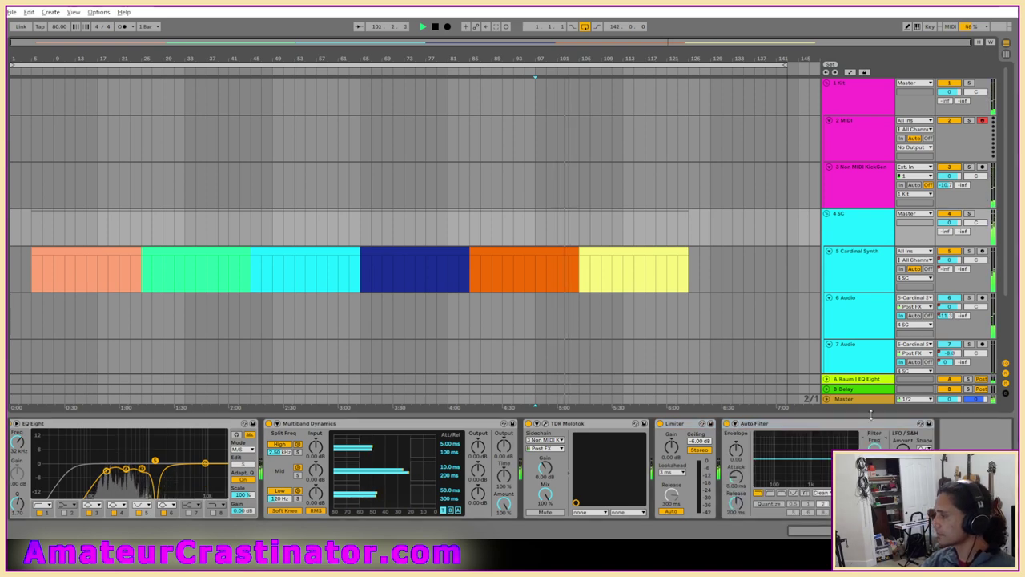
key(a)
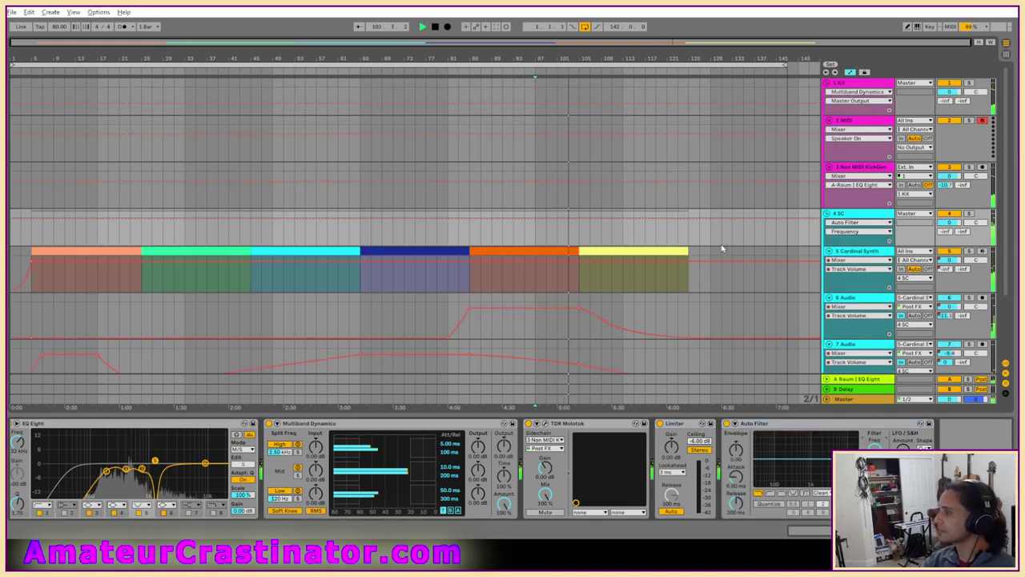
click(779, 425)
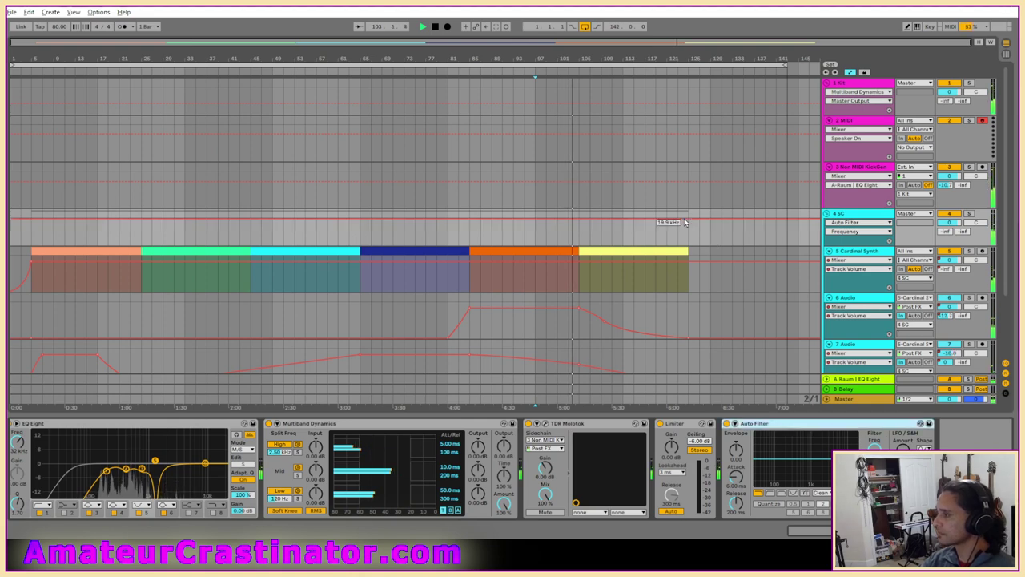
click(726, 424)
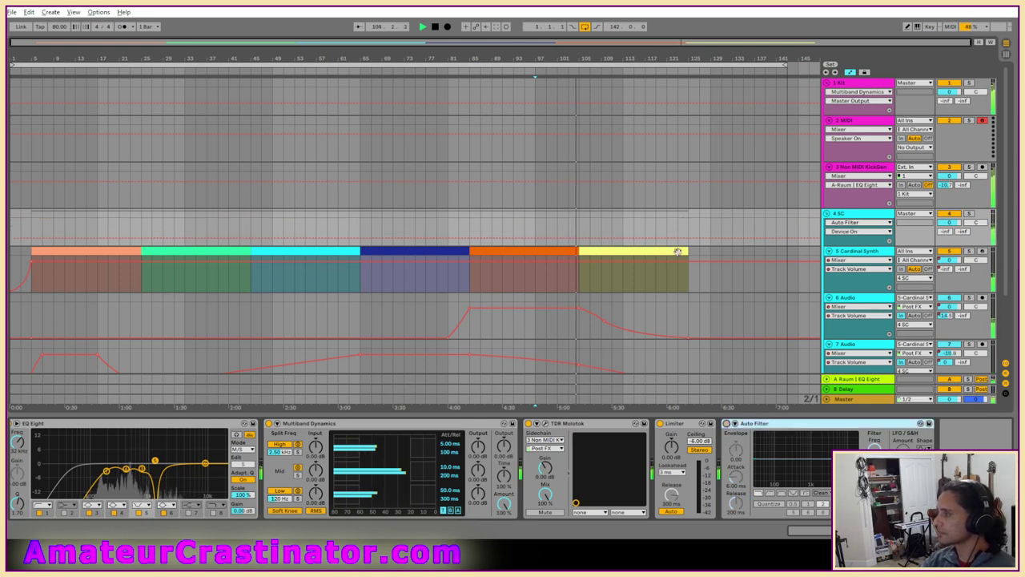
drag(691, 239, 679, 225)
key(ctrl+z)
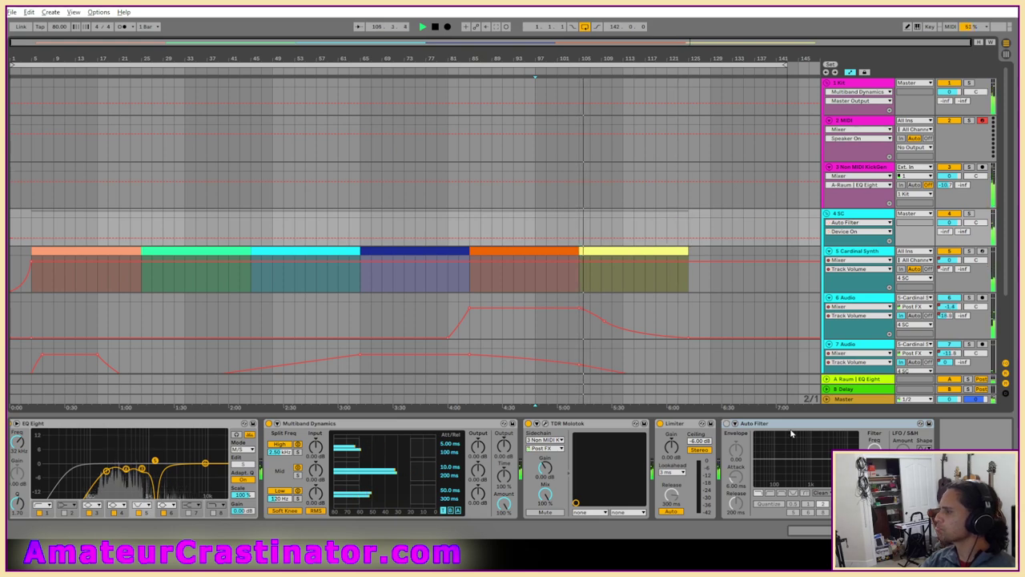
Move the Auto Filter to the 1 Kit group before its Limiter and automate its Device On to switch on at about bar 123.
drag(774, 426, 858, 96)
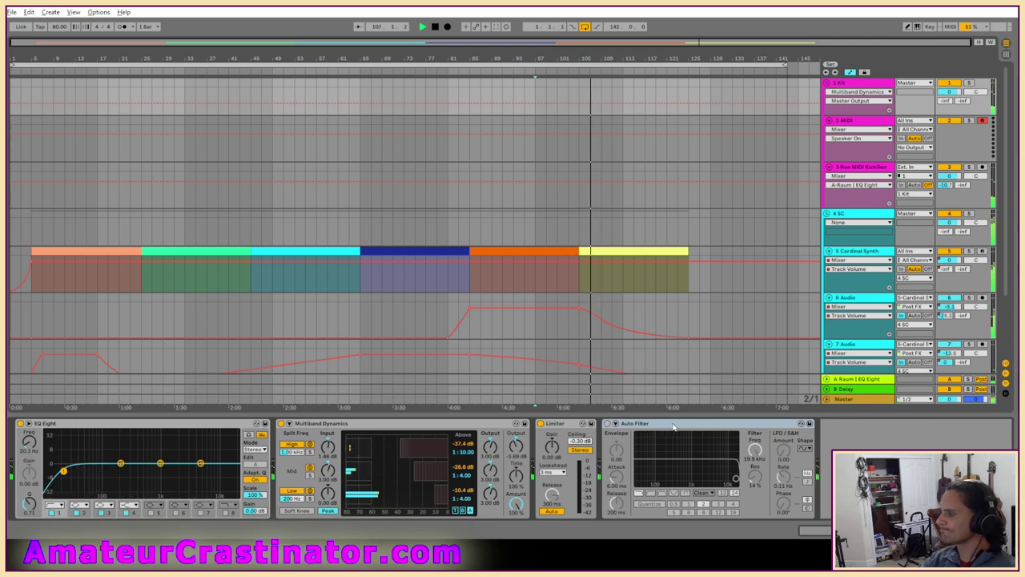
drag(674, 427, 543, 447)
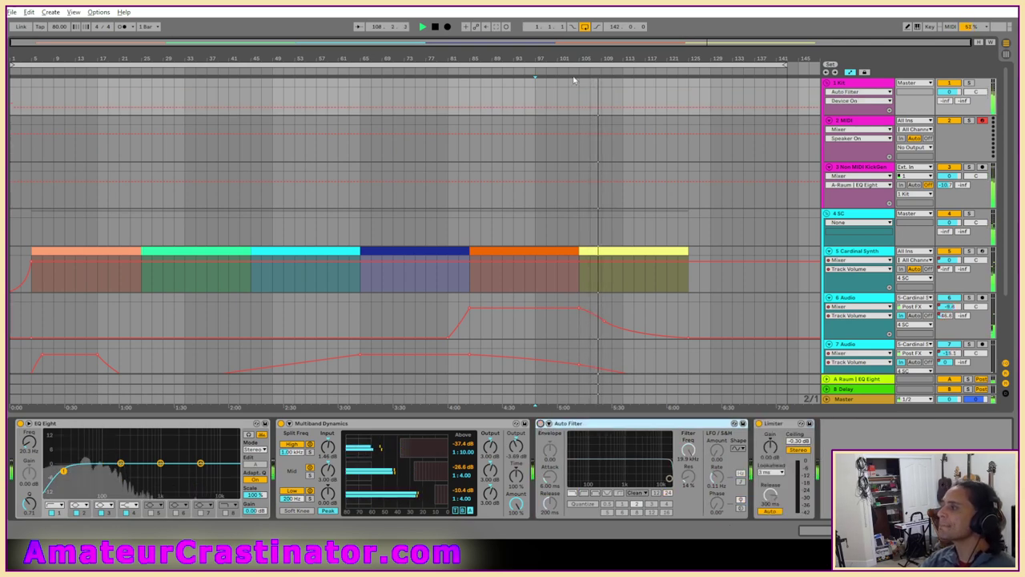
click(677, 109)
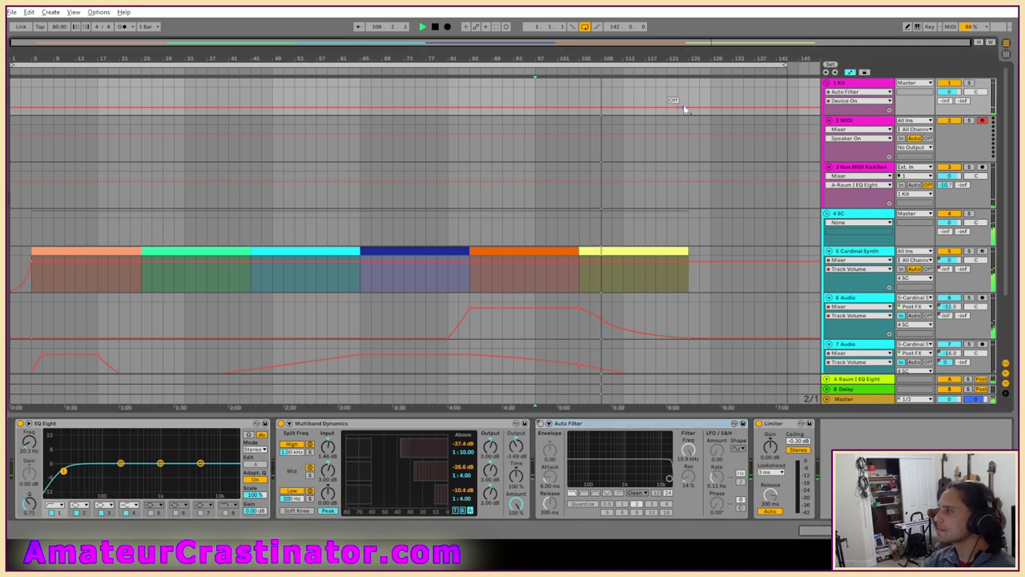
drag(688, 109, 674, 95)
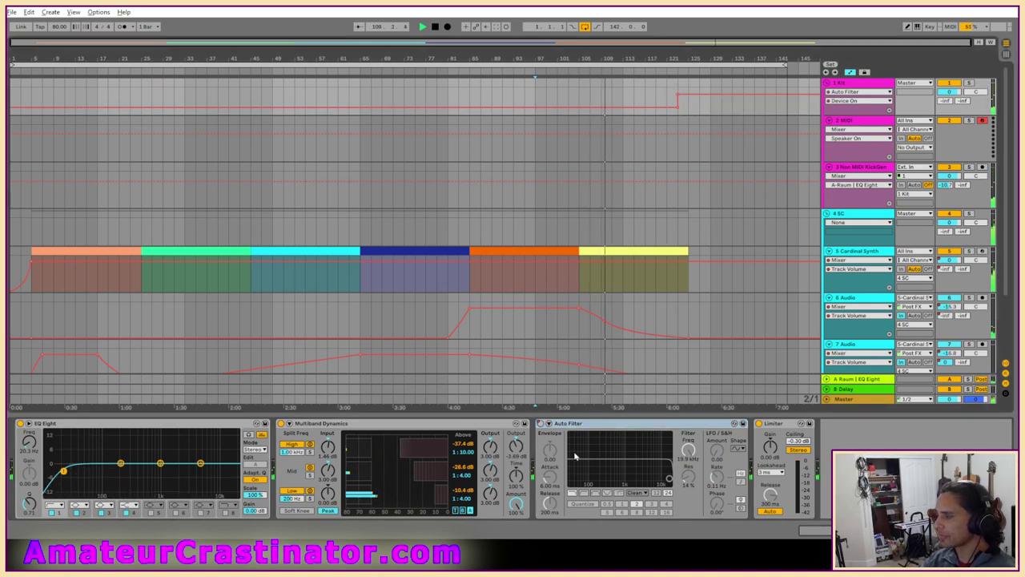
Automate the Kit Auto Filter's frequency to fall from 19.9 kHz at bar 125 to its minimum at the loop end.
click(687, 453)
key(a)
key(a)
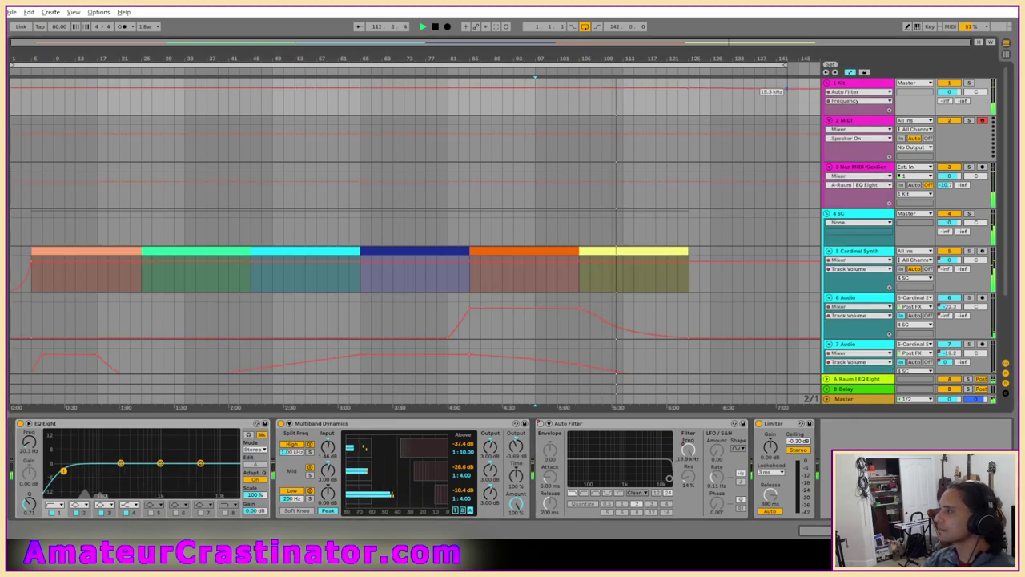
drag(761, 92, 784, 117)
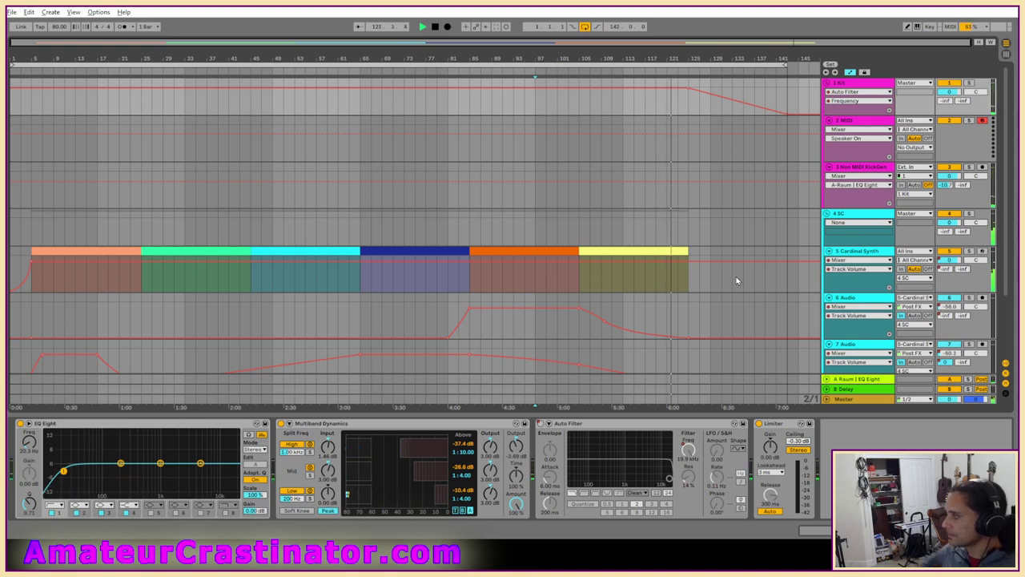
Automate Cardinal Synth's send to the A-Raum return to rise from -inf at bar 105 to 0 dB at bar 125.
click(948, 273)
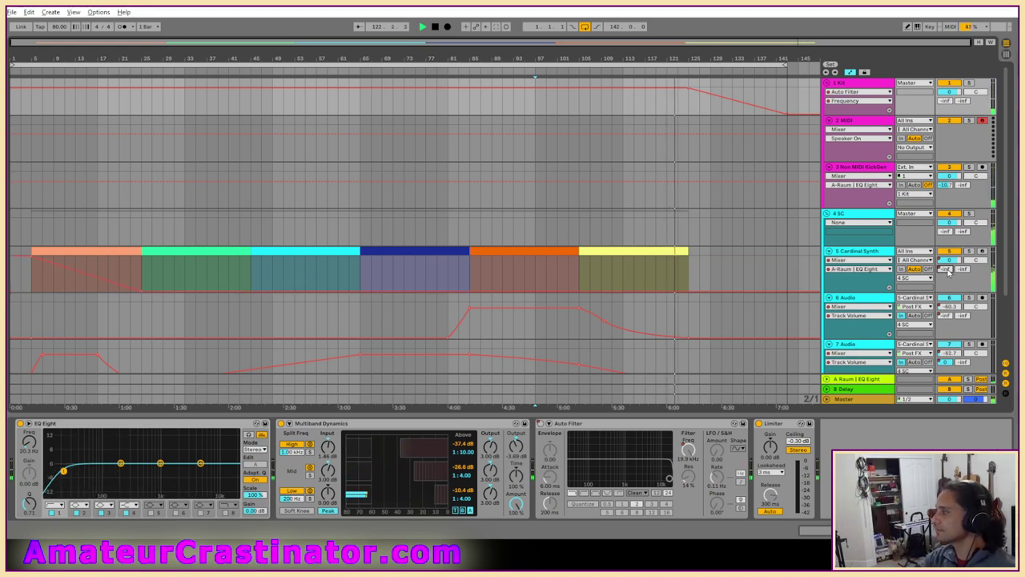
key(a)
key(a)
click(579, 292)
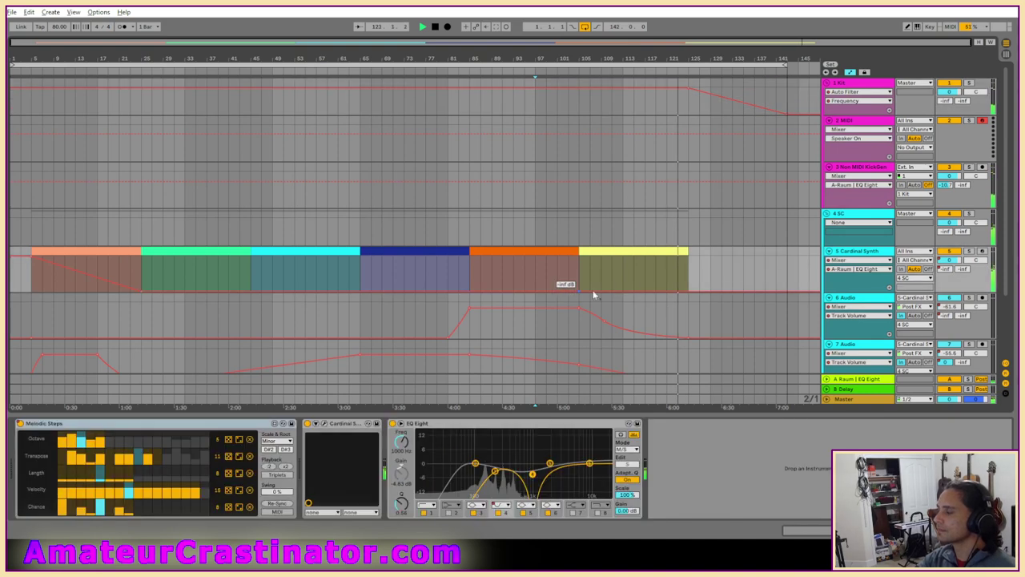
drag(689, 292, 690, 258)
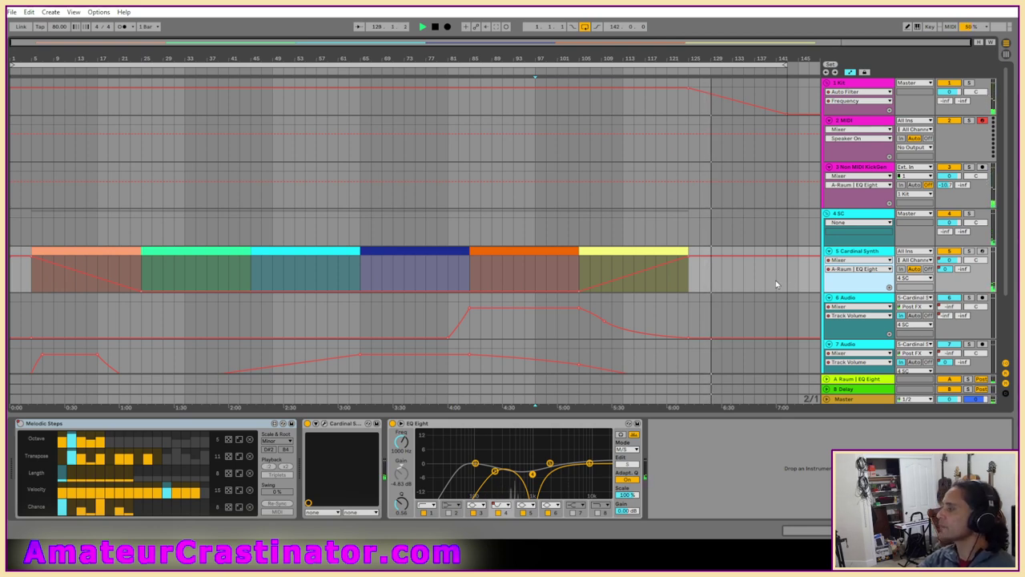
Bend the Kit Auto Filter's frequency fall after bar 125 into a steep early drop, and compare the filter off and on.
click(729, 100)
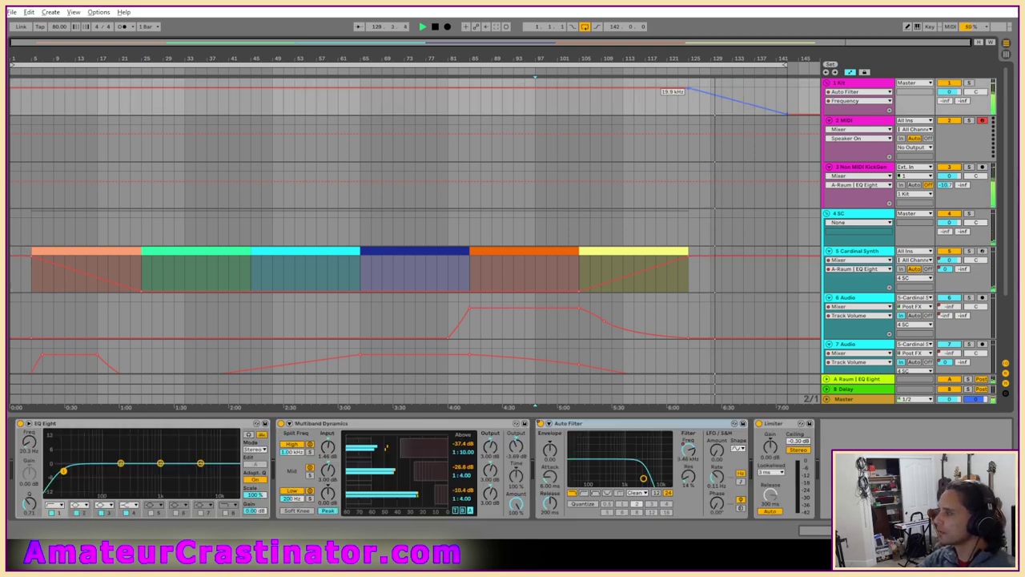
mouse_move(729, 100)
mouse_down()
mouse_move(731, 111)
mouse_move(754, 114)
mouse_move(732, 113)
mouse_up()
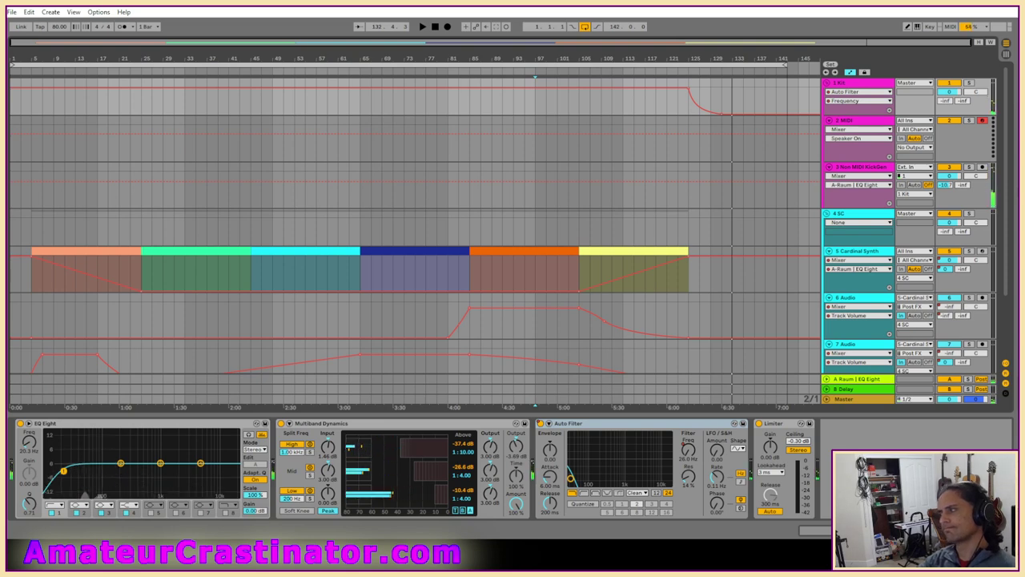
click(540, 423)
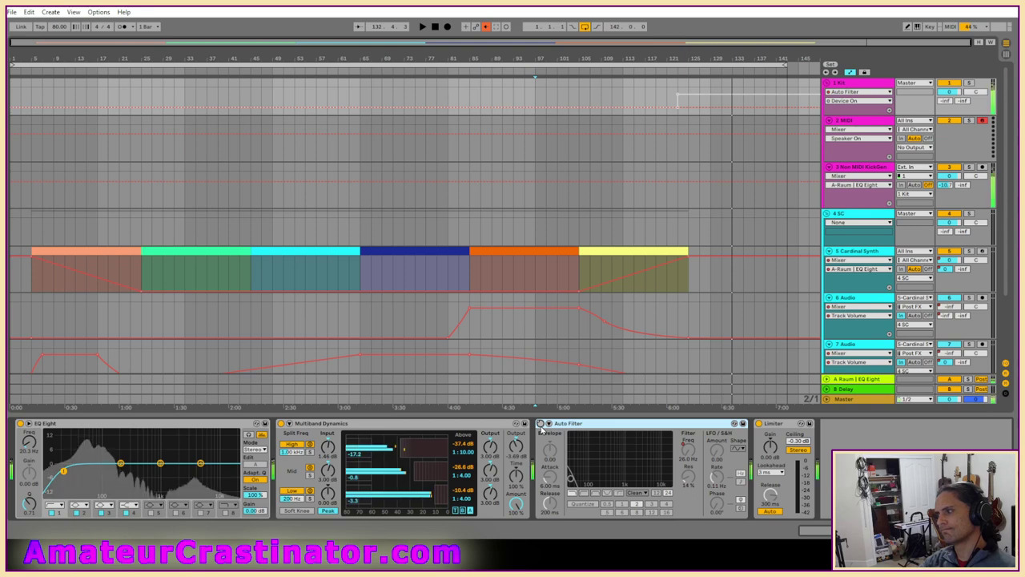
click(540, 424)
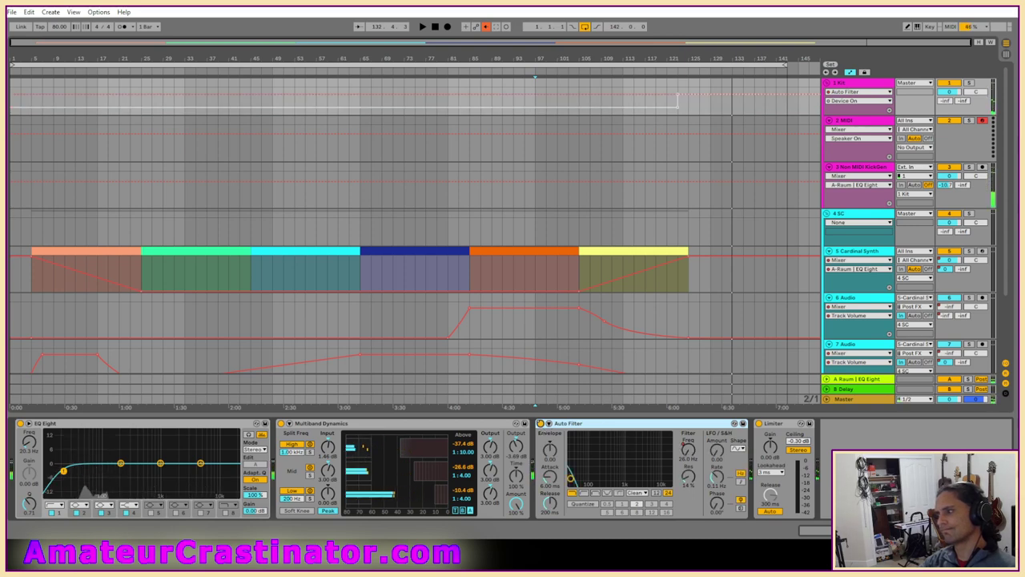
Compare the Kit group with its Multiband Dynamics off and on, and replay the ending from about bar 119.
click(281, 424)
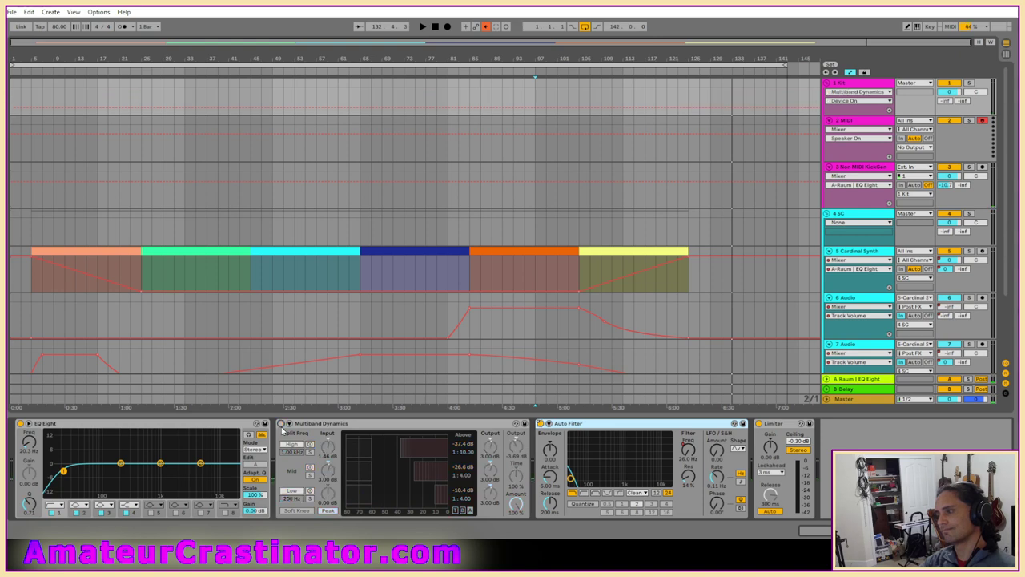
click(282, 427)
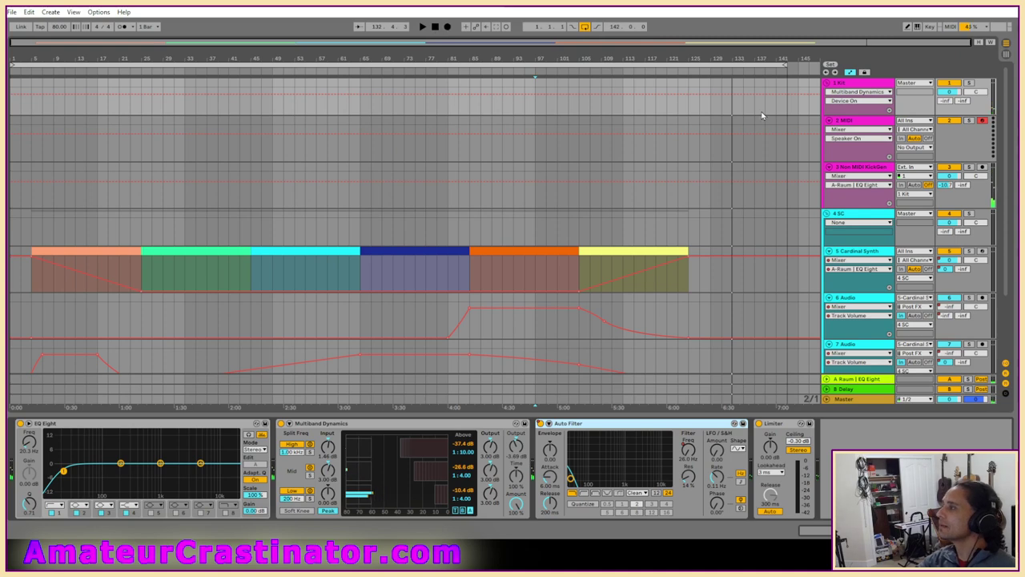
key(space)
click(656, 93)
key(space)
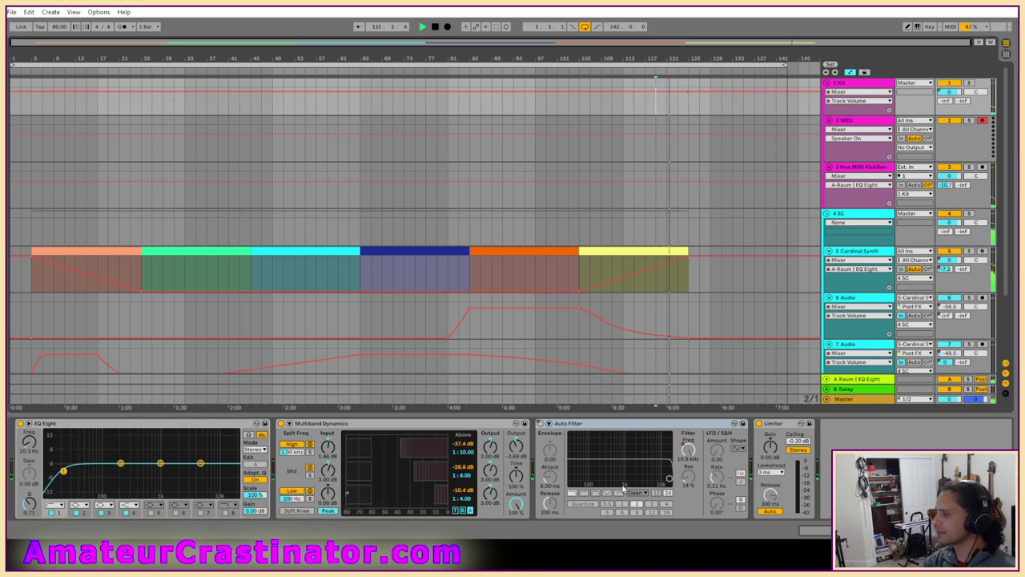
Automate the Kit group's track volume to fade in an S-curve from 0 dB at about bar 123 to -inf at about bar 129.
click(686, 451)
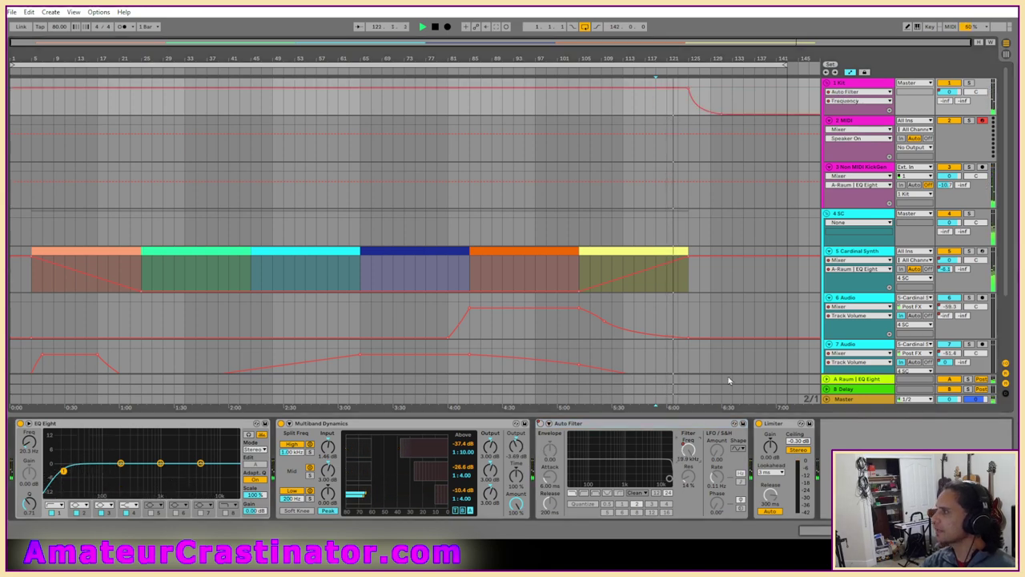
click(945, 92)
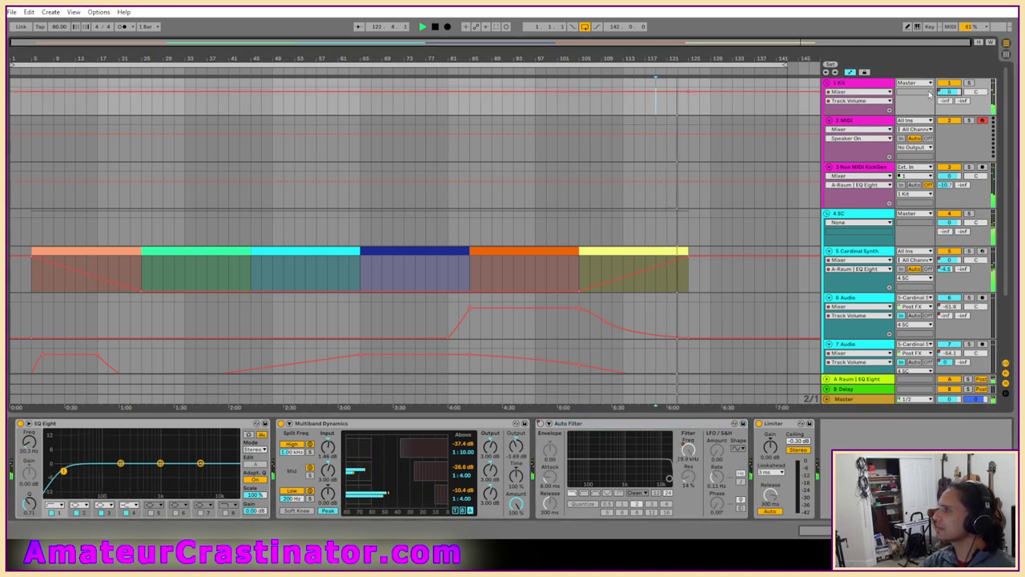
drag(711, 94, 712, 113)
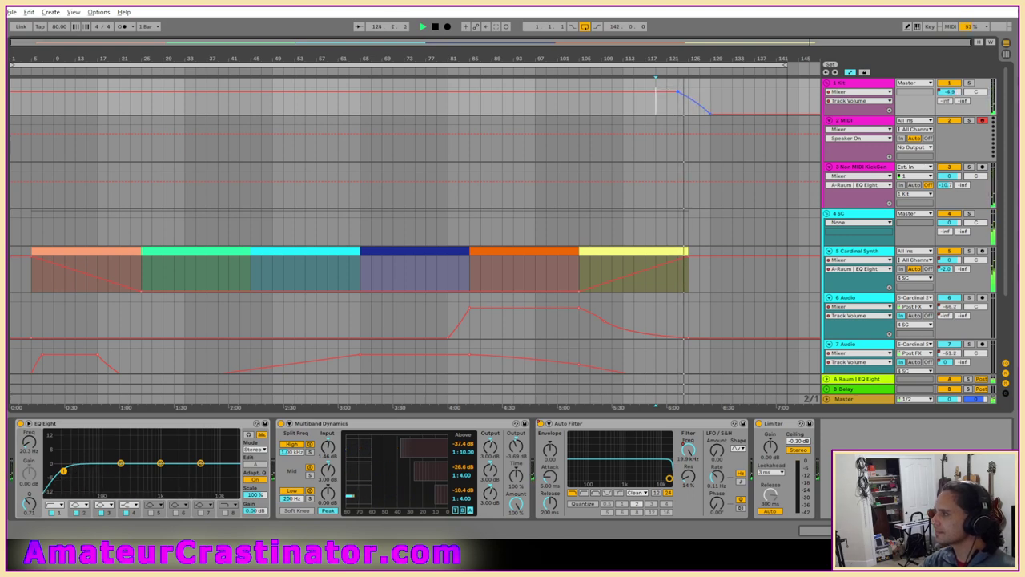
mouse_move(695, 103)
mouse_down()
mouse_move(682, 90)
mouse_move(692, 107)
mouse_up()
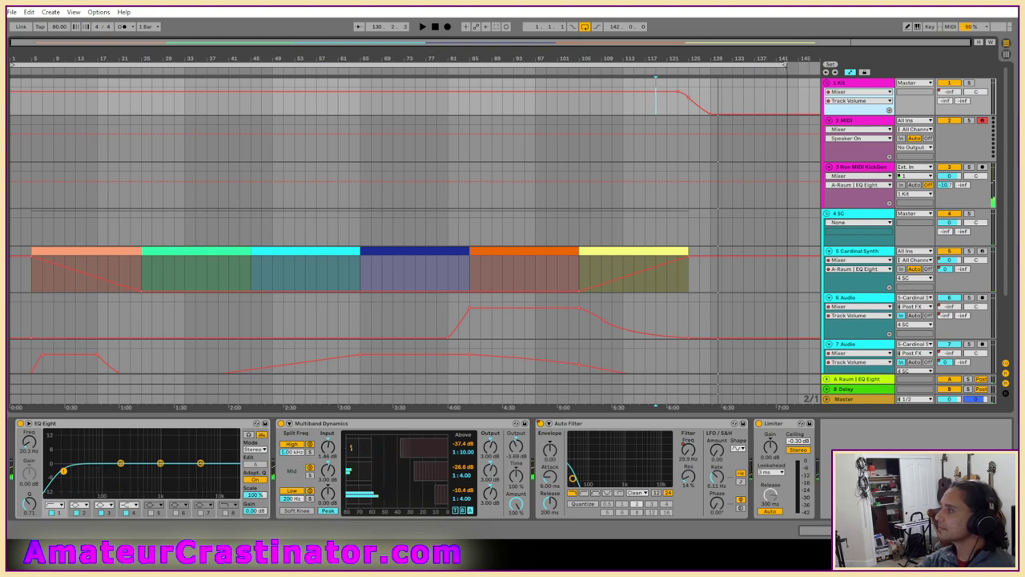
Shorten the arrangement loop to 129 bars and replay it from the start with the automation lanes hidden.
mouse_move(785, 66)
mouse_down()
mouse_move(722, 65)
mouse_move(738, 67)
mouse_up()
scroll(713, 89, up, 5)
scroll(691, 170, down, 5)
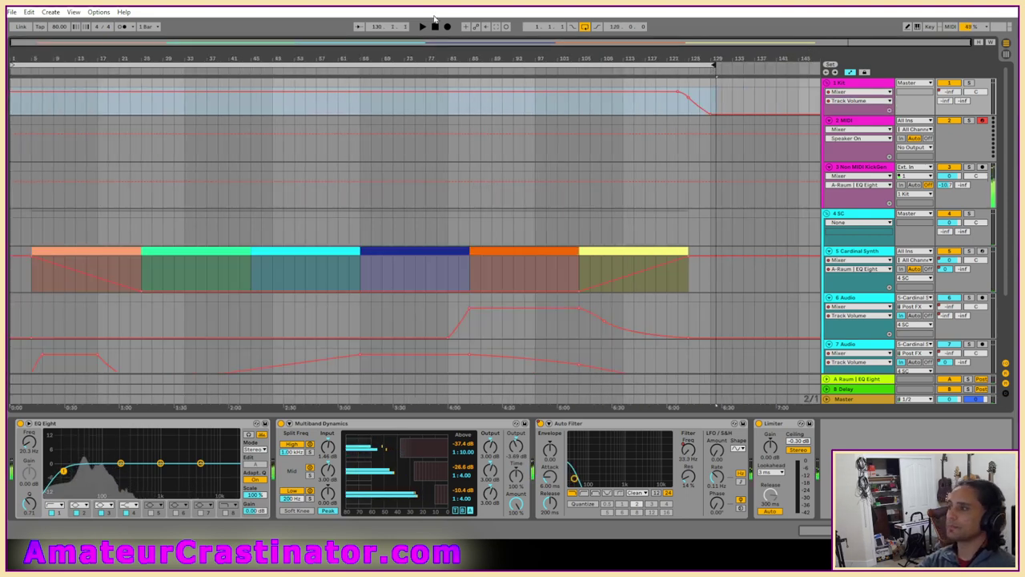
click(435, 27)
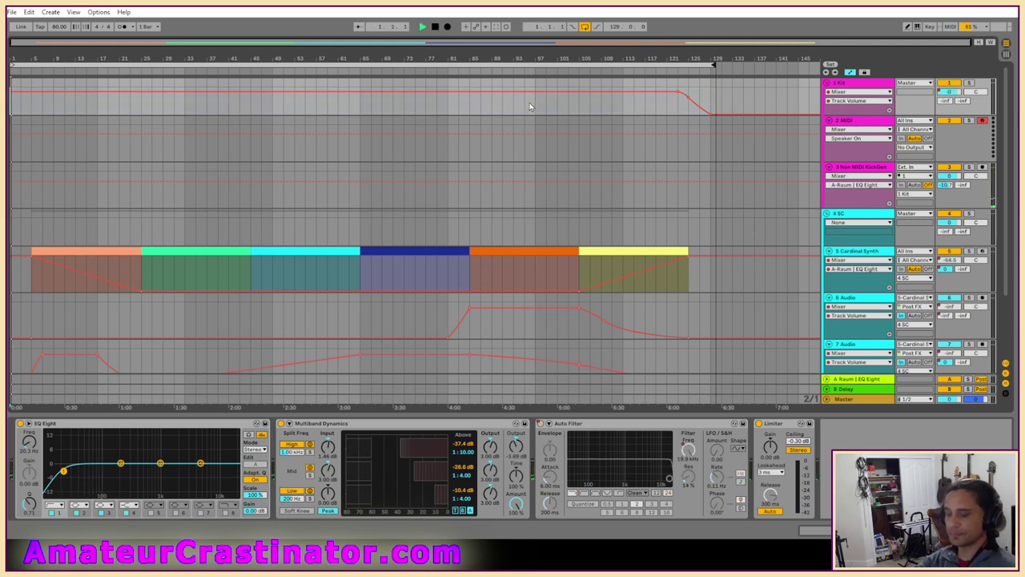
key(a)
scroll(553, 163, down, 2)
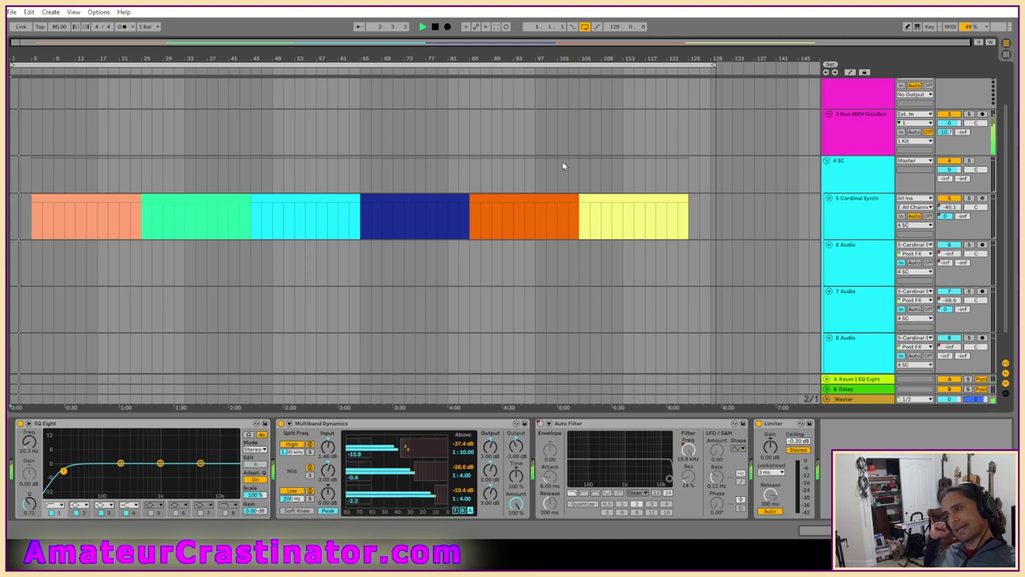
scroll(841, 144, up, 2)
Insert a Compressor before EQ Eight on the 1 Kit group with ratio 10:1 and threshold -9.44 dB.
click(849, 97)
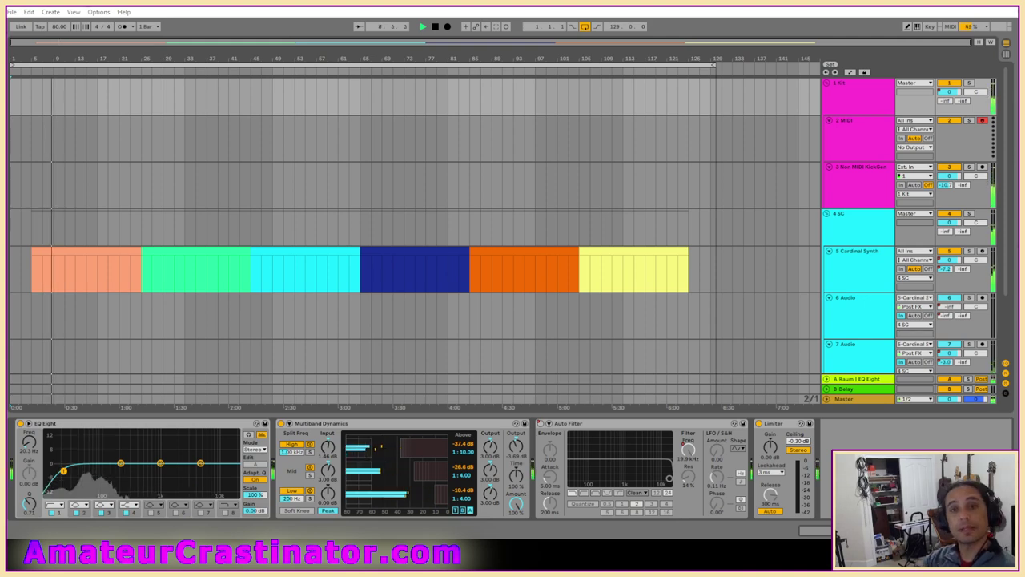
drag(23, 463, 24, 464)
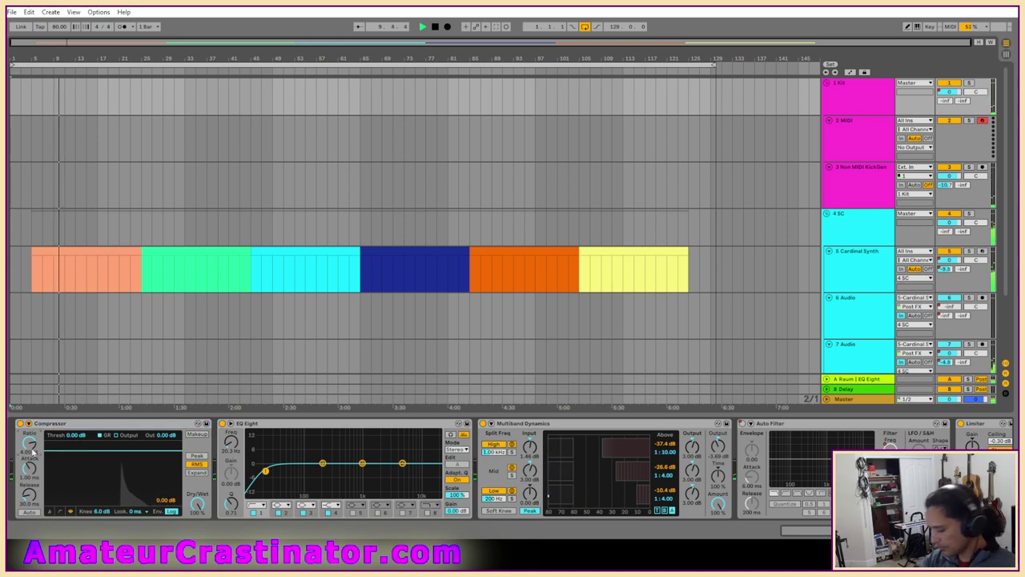
drag(77, 434, 78, 439)
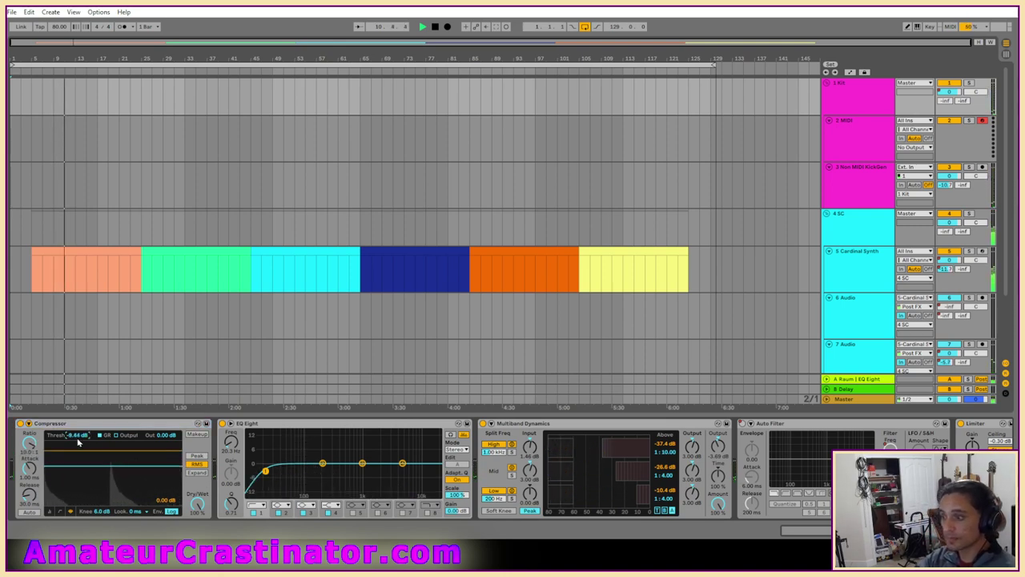
click(105, 514)
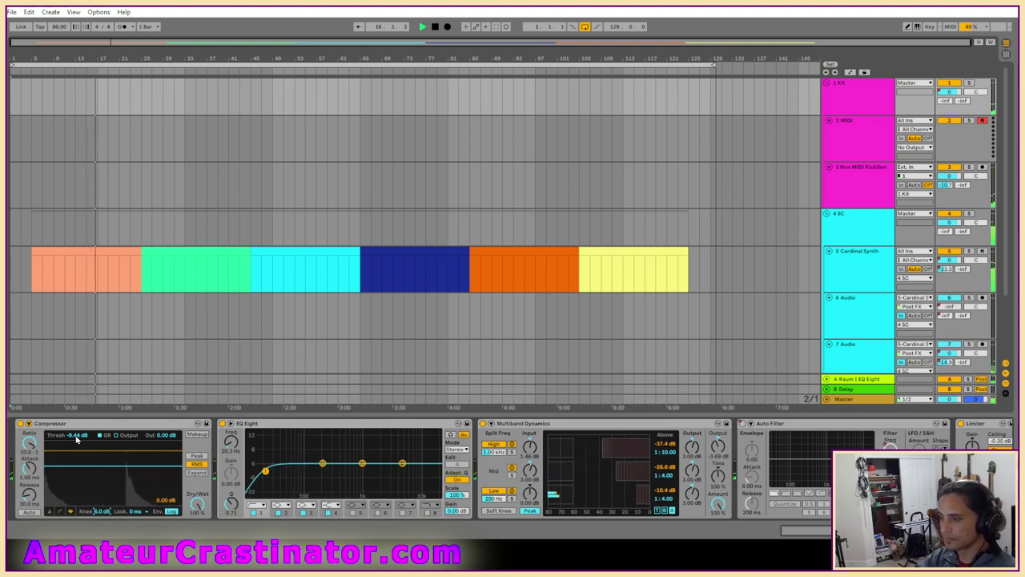
Lower the Kit Compressor's threshold to -20.2 dB and switch its level detection to Peak.
drag(77, 436, 77, 441)
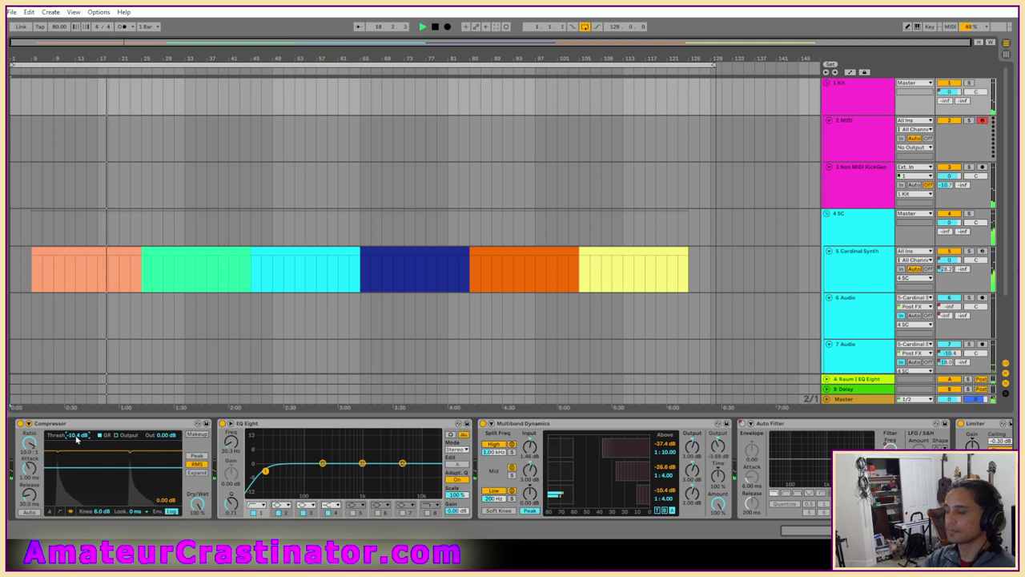
drag(77, 437, 75, 439)
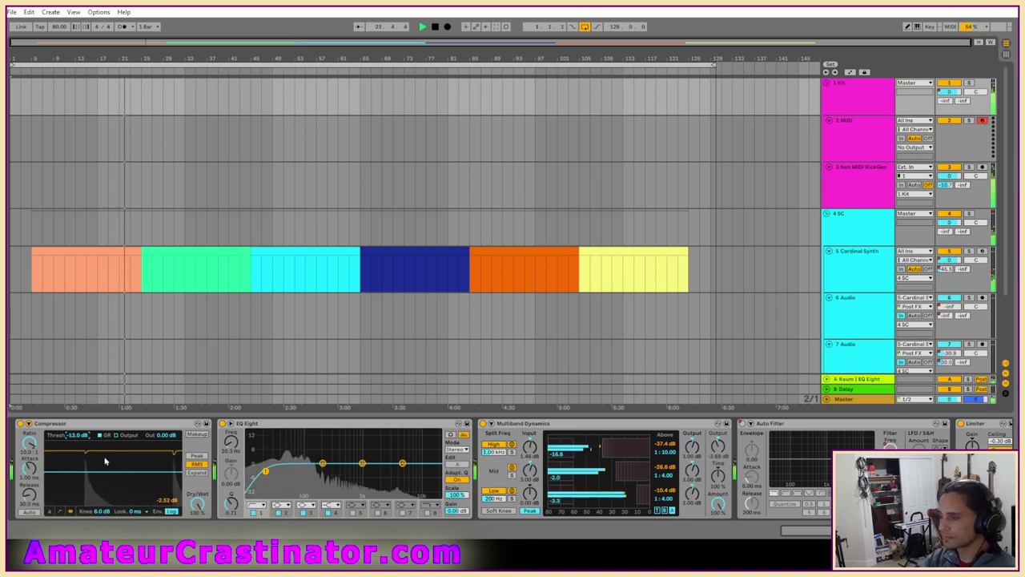
drag(78, 437, 78, 449)
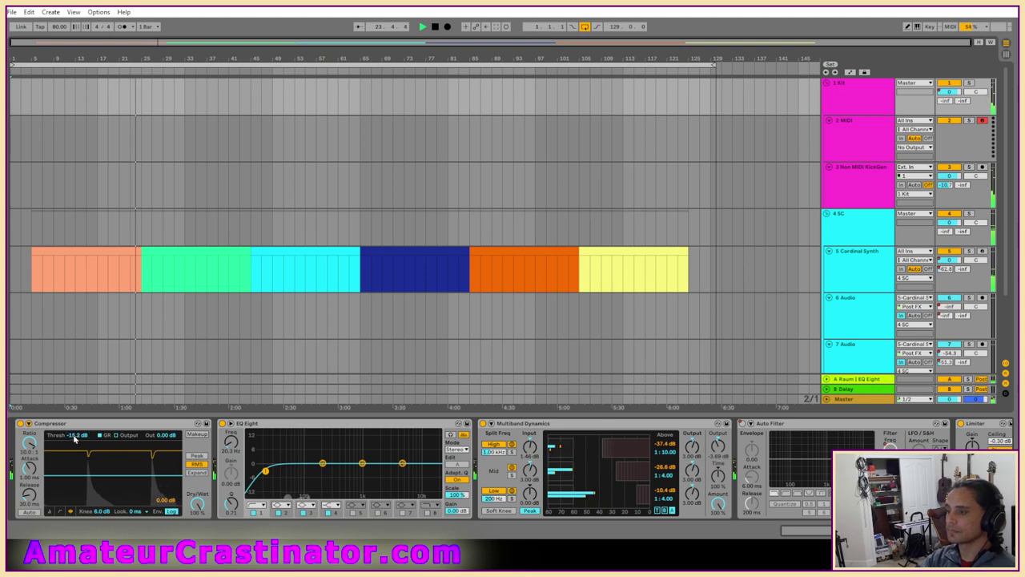
drag(78, 436, 78, 442)
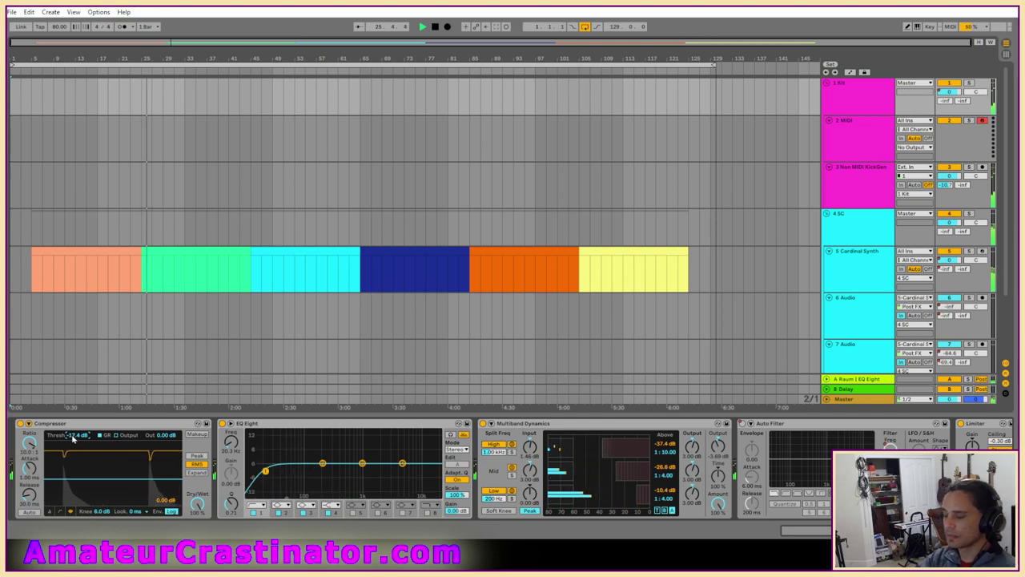
click(195, 456)
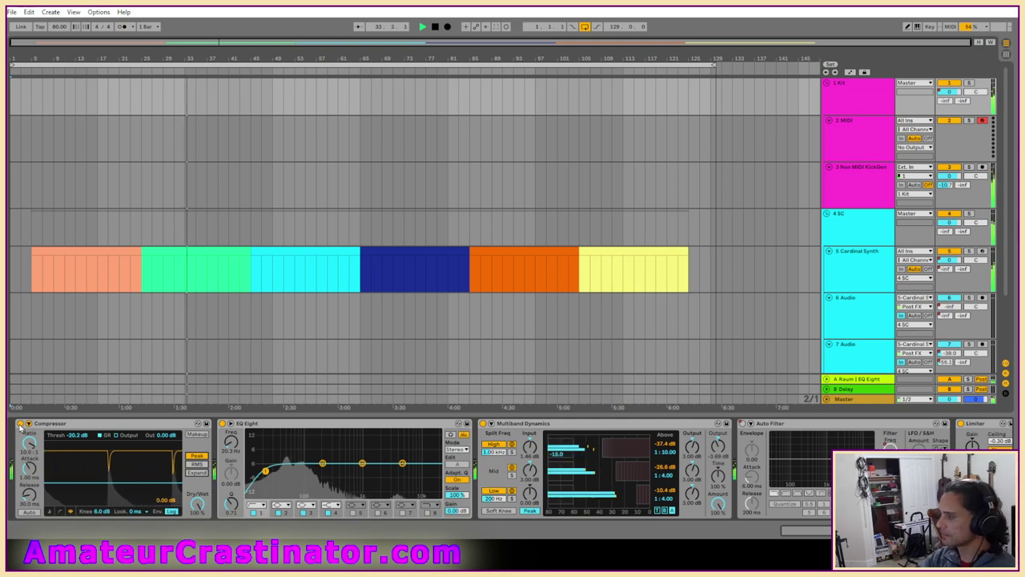
scroll(109, 442, right, 2)
scroll(109, 442, left, 2)
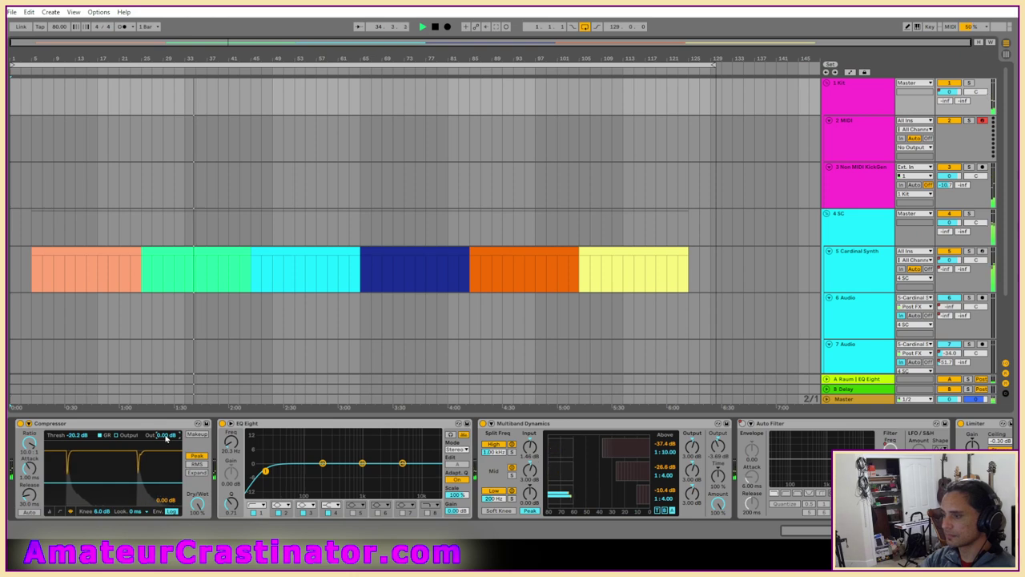
Set the Kit Compressor's release to 100 ms and raise its threshold to -10.3 dB.
drag(78, 438, 77, 435)
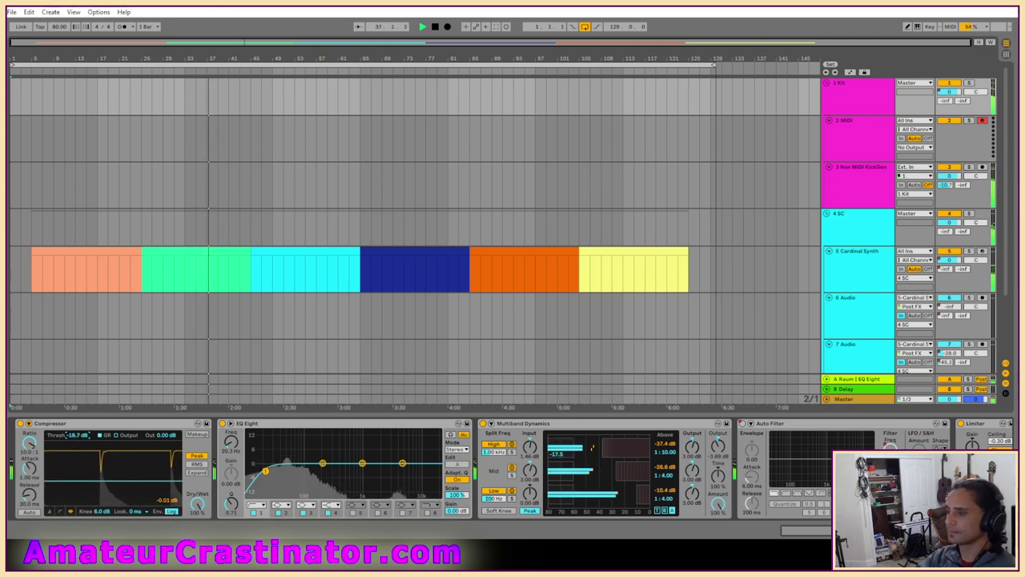
drag(78, 438, 78, 435)
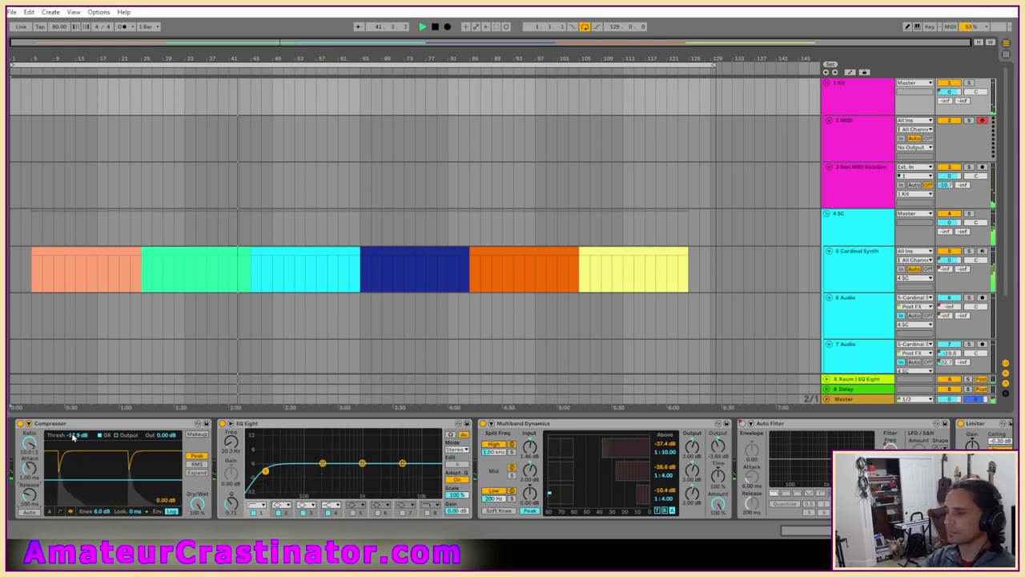
drag(73, 435, 73, 430)
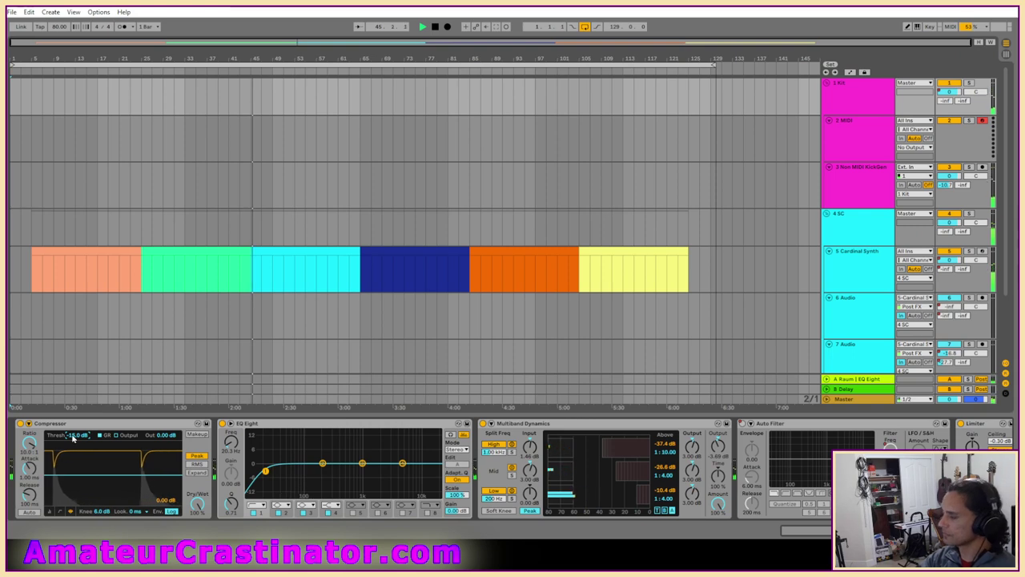
drag(74, 438, 74, 421)
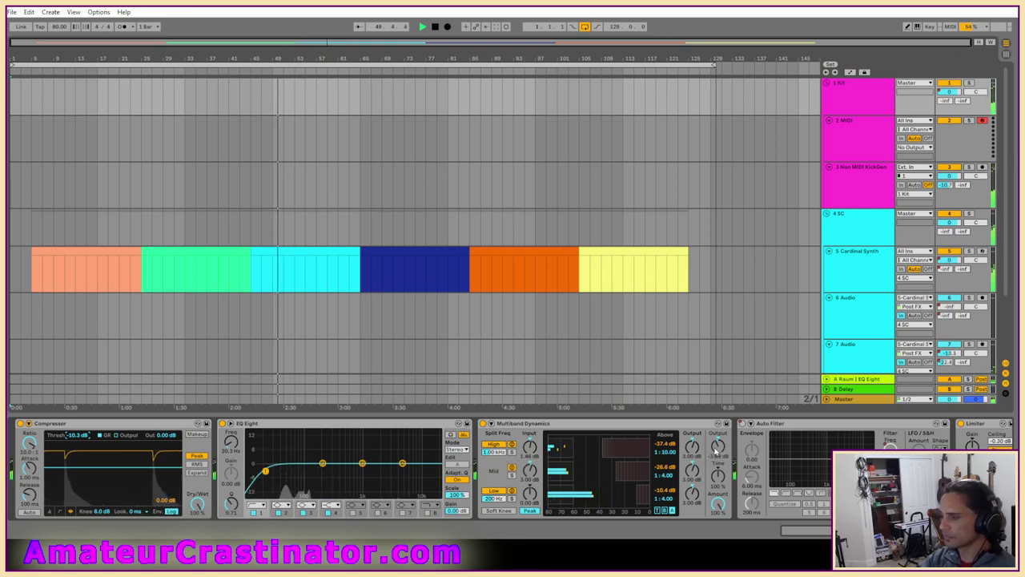
Review the TDR Molotok sidechain settings on the 4 SC group and the device chain of the Non MIDI KickGen track.
scroll(772, 282, down, 3)
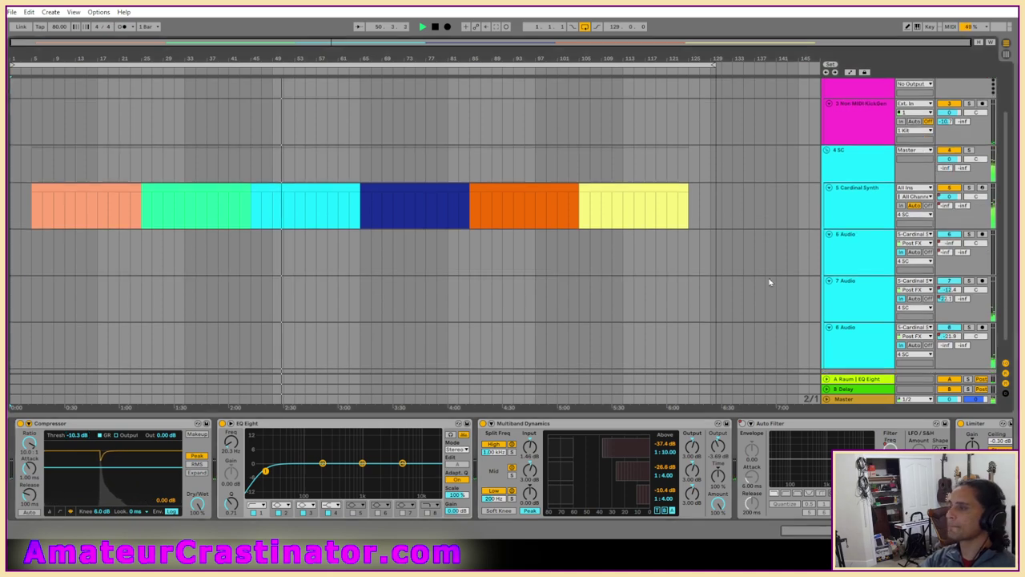
scroll(844, 257, up, 2)
click(846, 230)
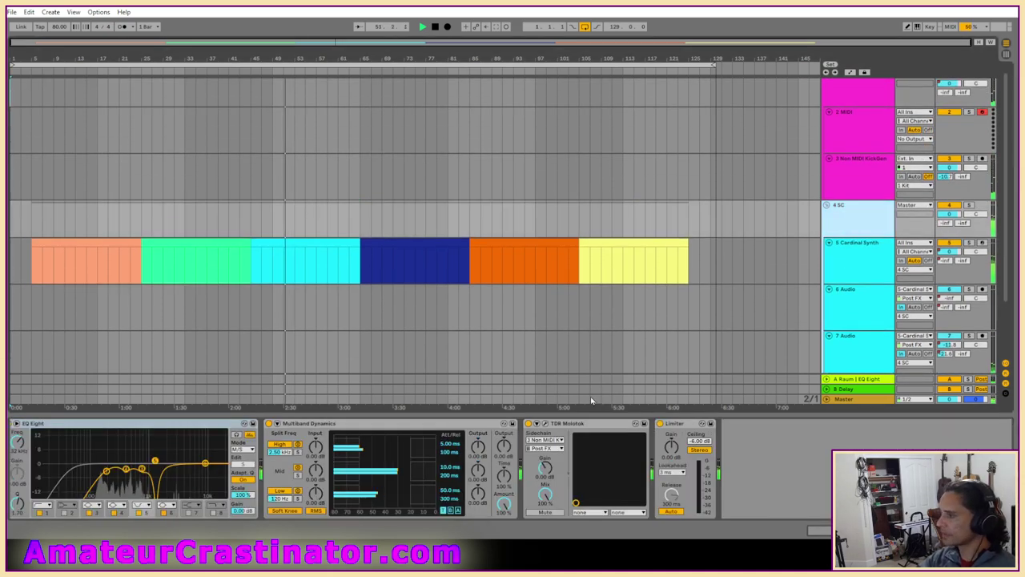
click(547, 423)
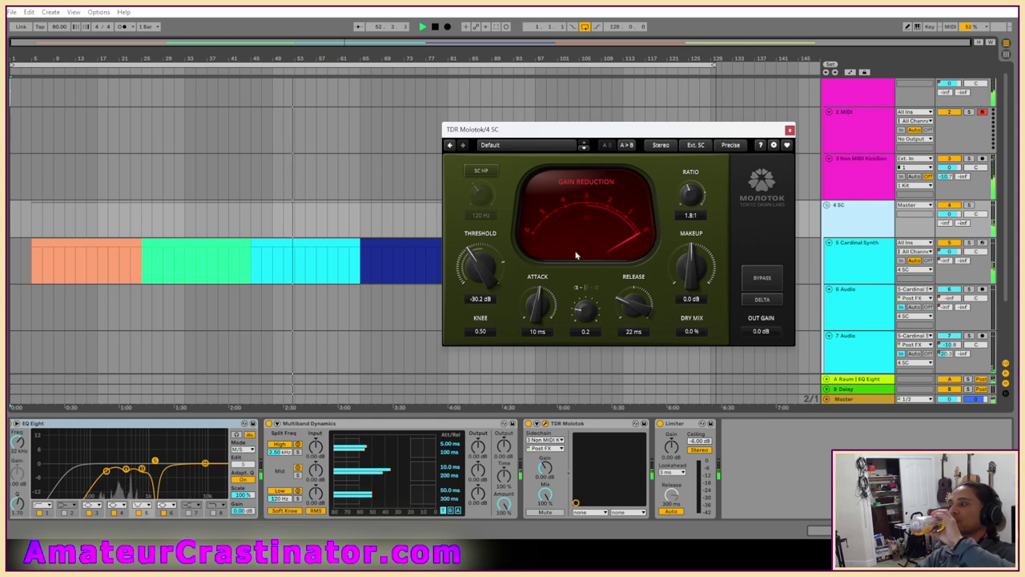
click(790, 130)
scroll(797, 163, up, 1)
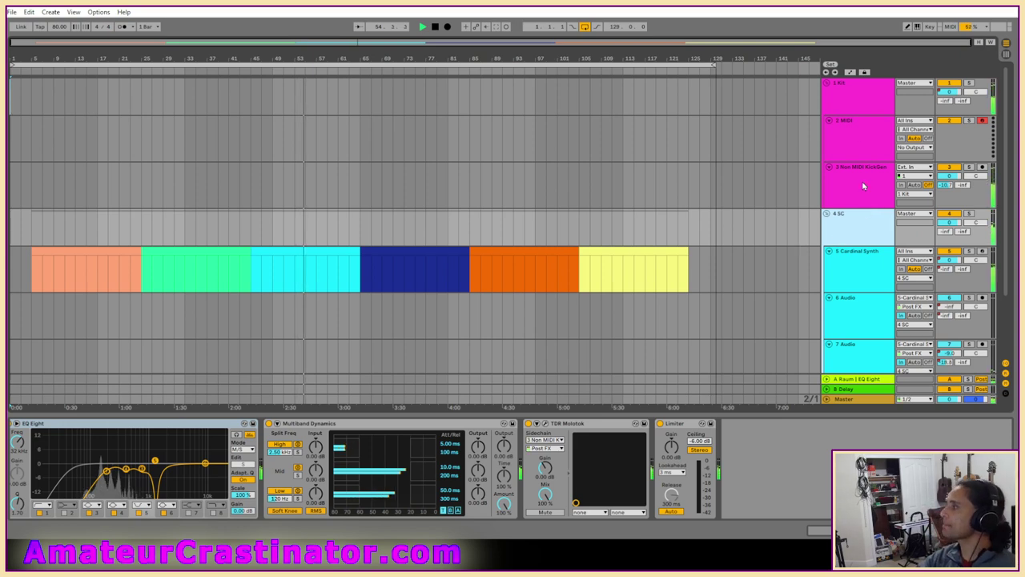
click(837, 175)
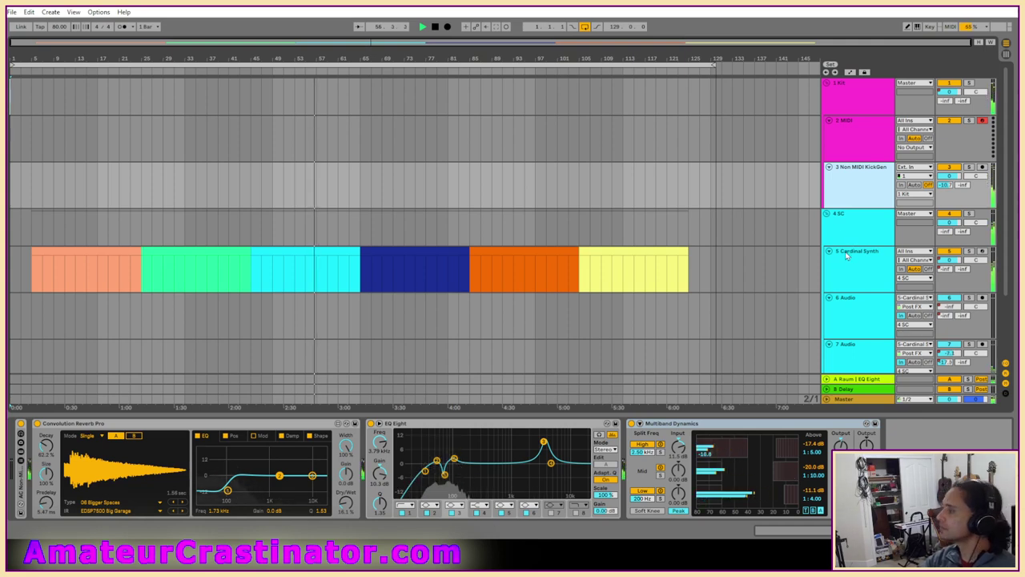
key(Down)
click(545, 426)
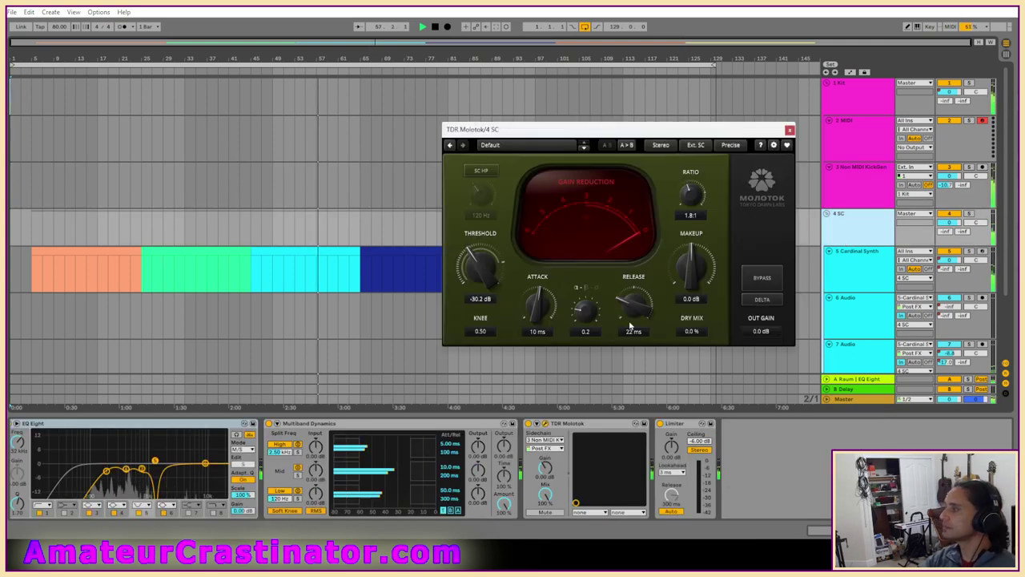
click(790, 130)
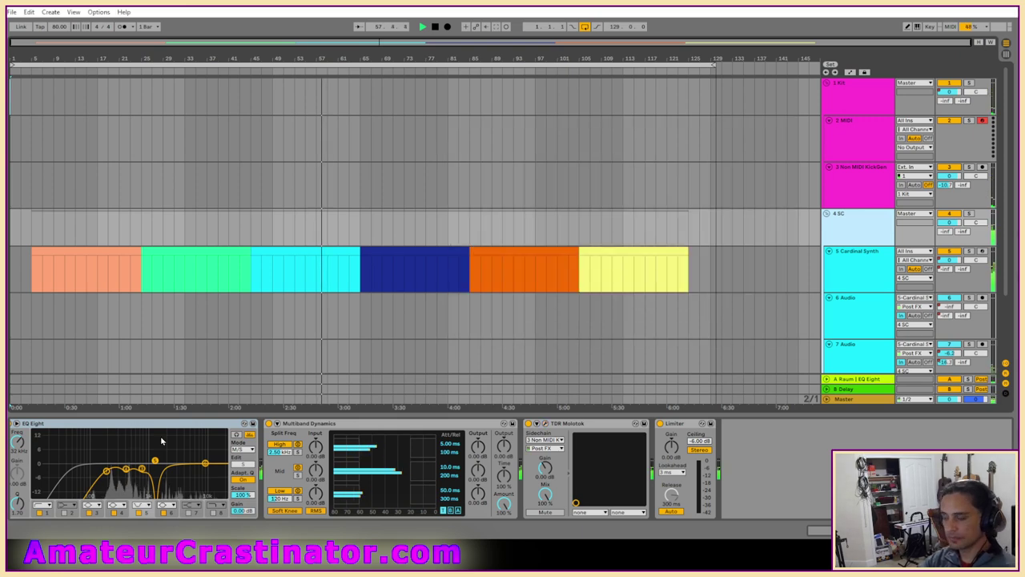
Examine the device chains of Cardinal Synth and 6 Audio, and check the audio tracks' volume automation.
click(847, 268)
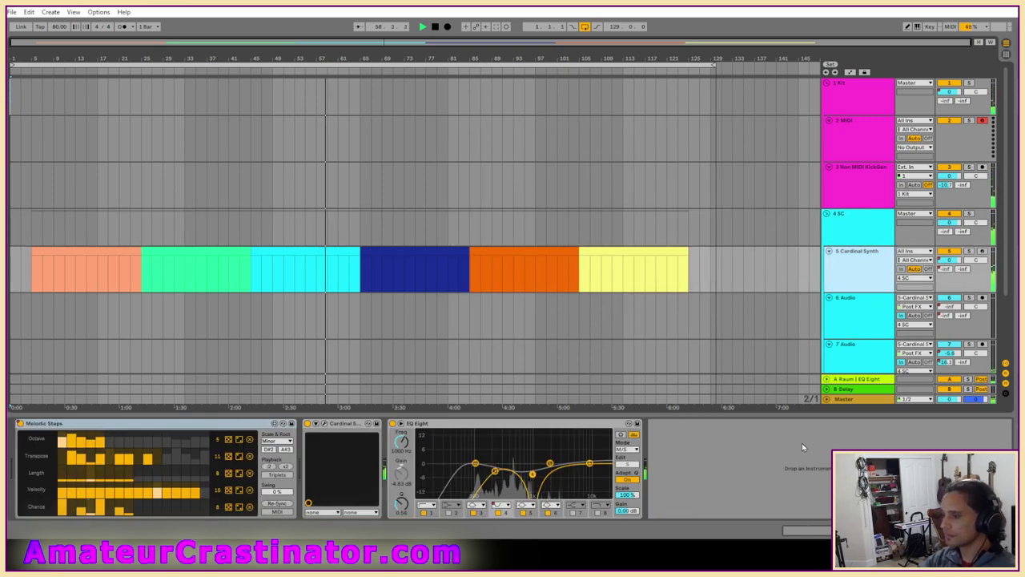
scroll(879, 242, down, 1)
scroll(880, 242, down, 3)
click(869, 244)
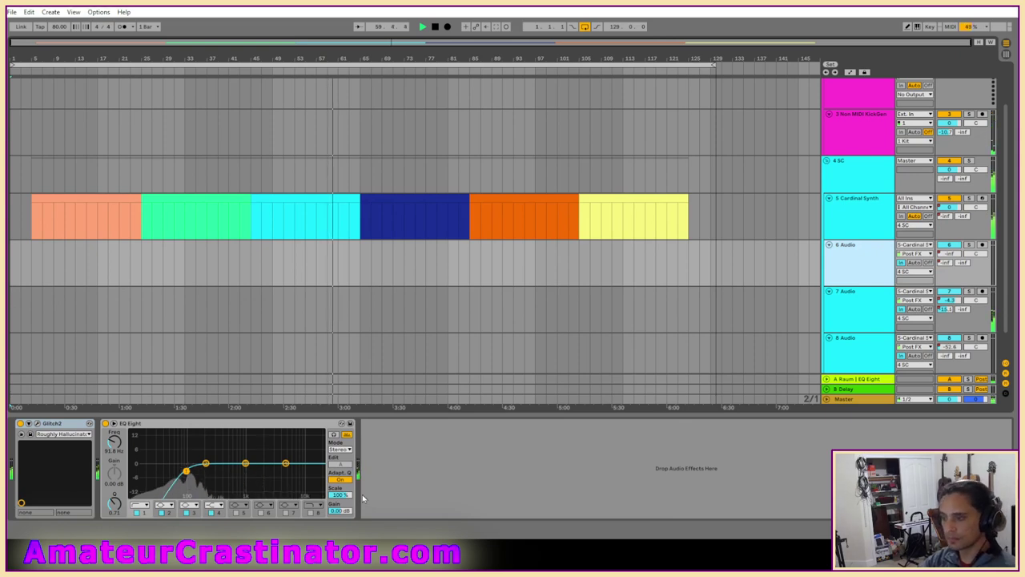
key(a)
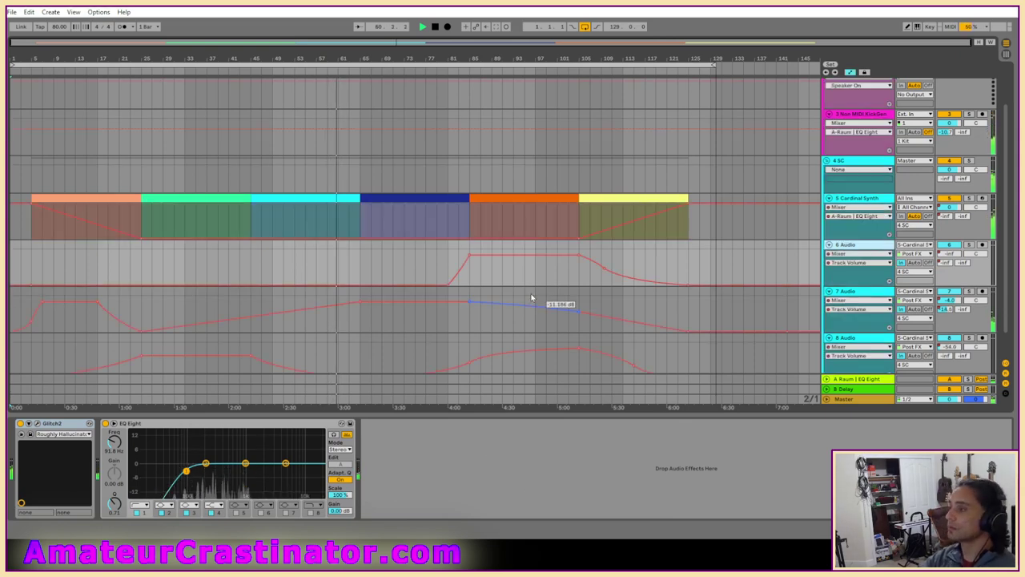
key(a)
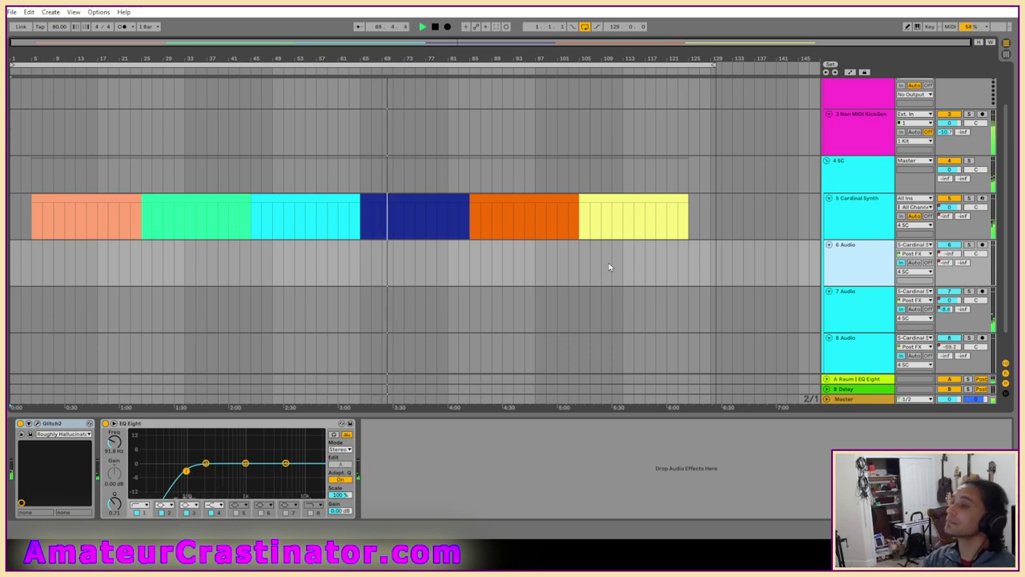
Show the automation lanes and duplicate the time of the green Cardinal Synth section at bars 25–45, shifting the following sections and automation.
key(a)
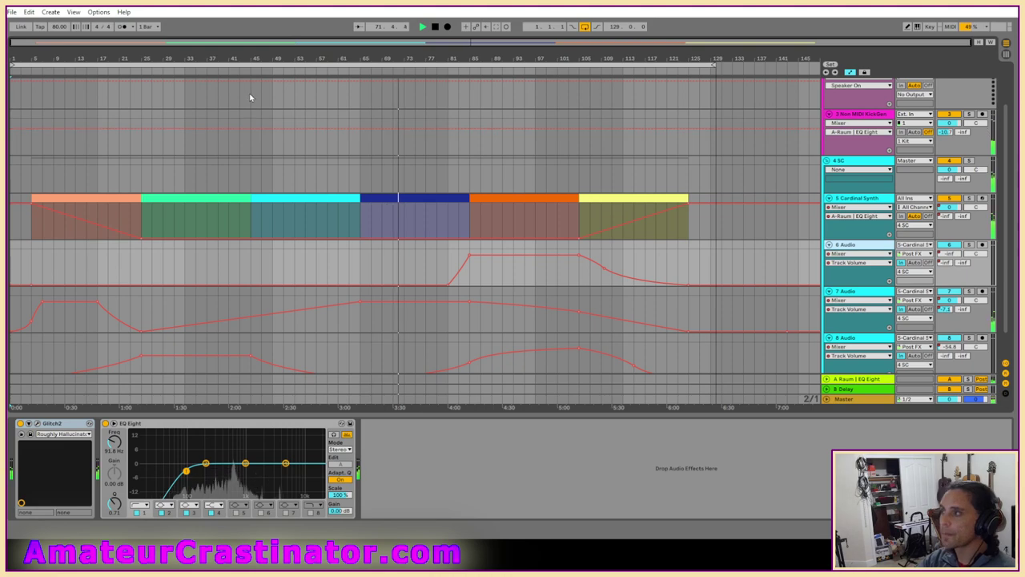
drag(250, 96, 732, 374)
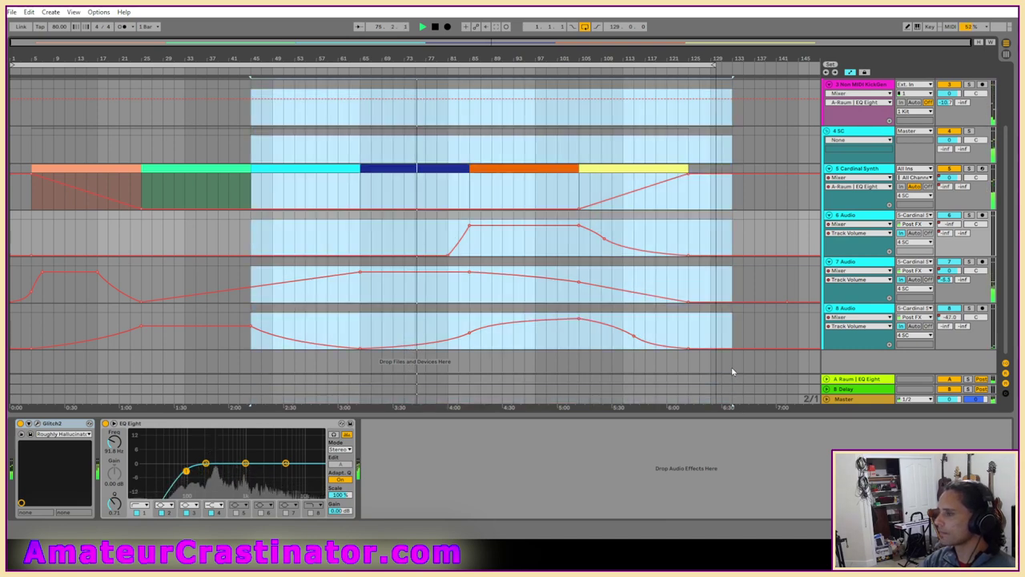
scroll(435, 280, up, 3)
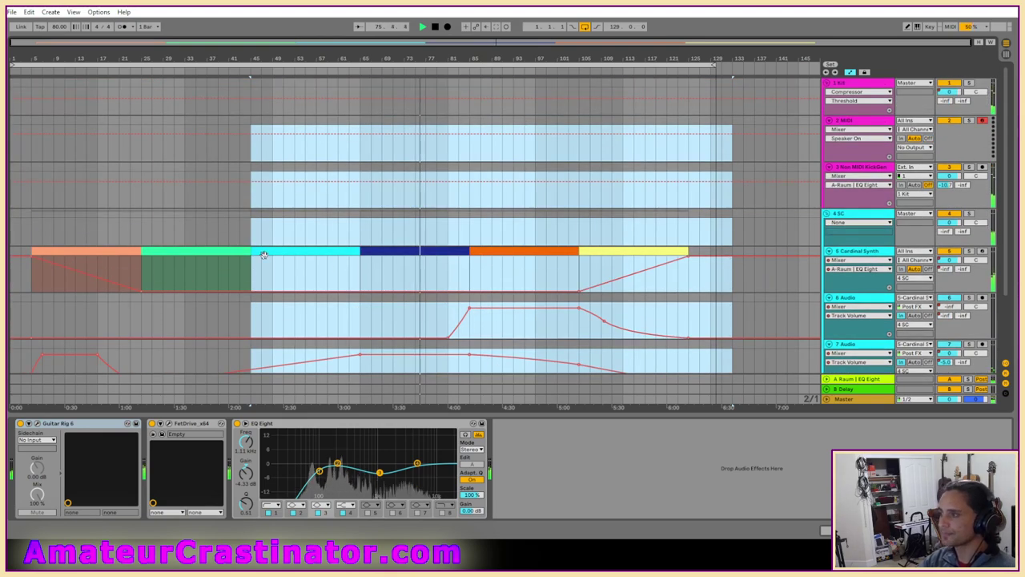
drag(264, 254, 375, 257)
click(236, 250)
key(ctrl+d)
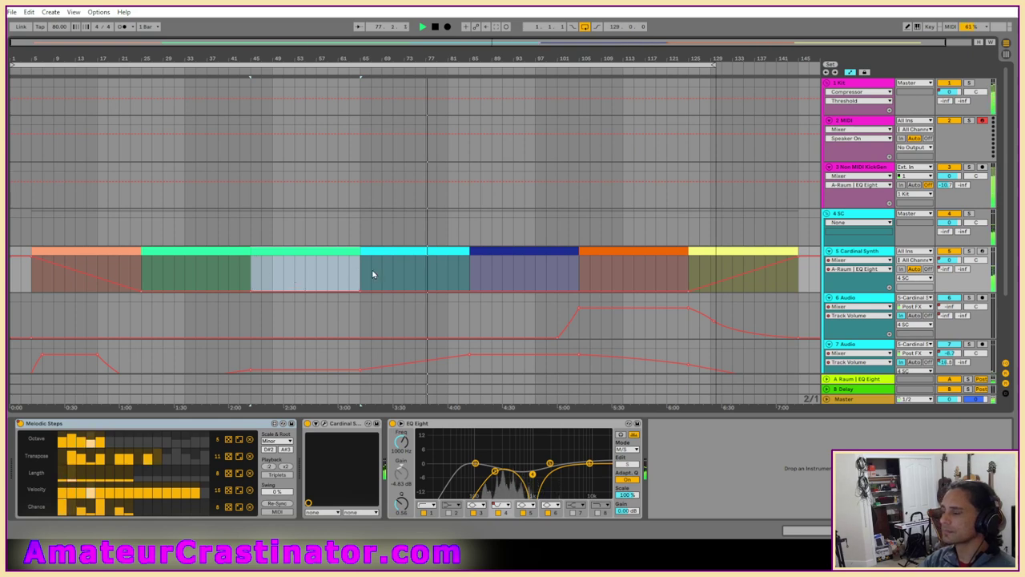
Rename the track 6 Audio as CARDglitch, keeping its automatic number prefix.
scroll(373, 275, down, 3)
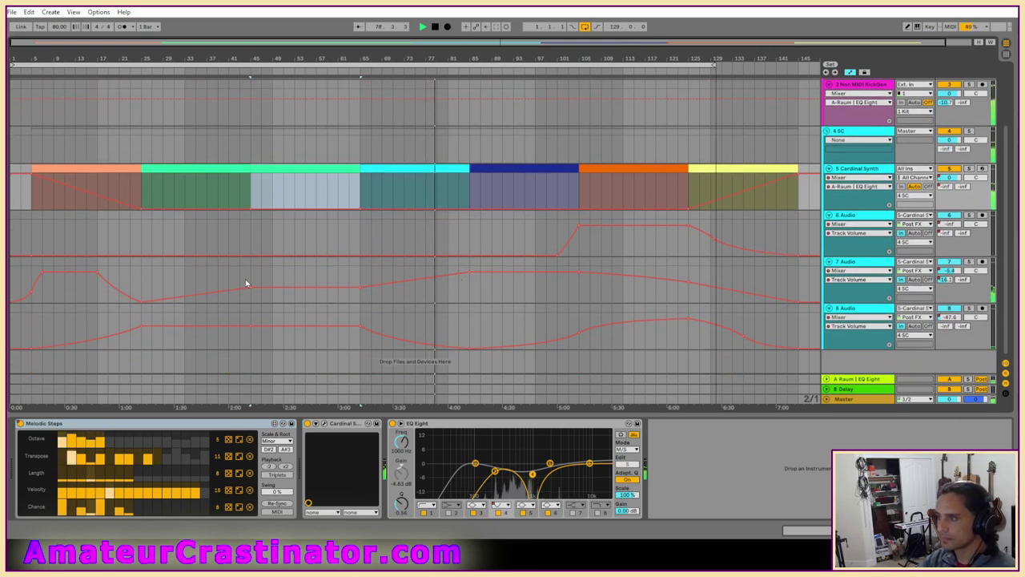
click(853, 298)
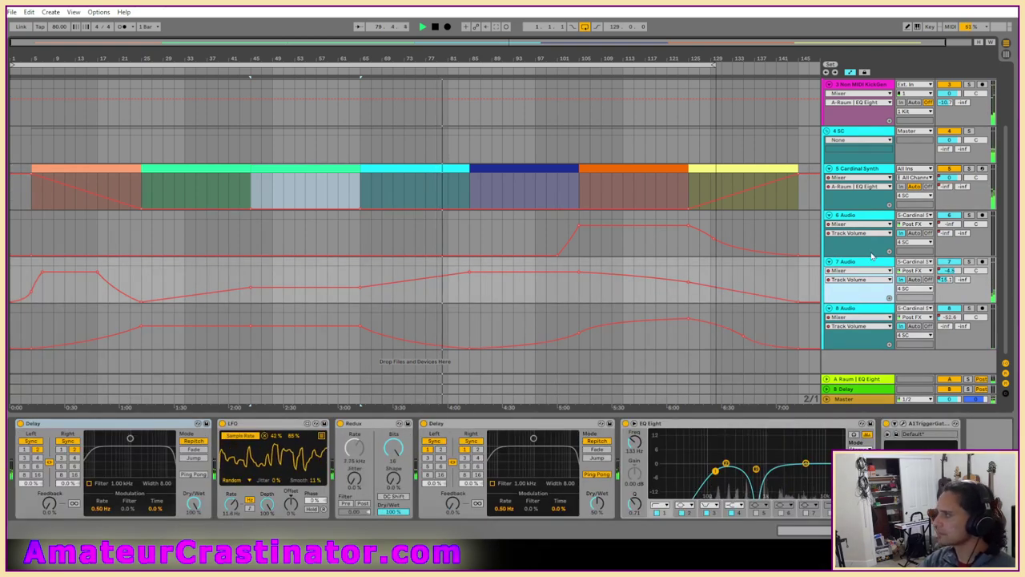
click(853, 221)
key(ctrl+r)
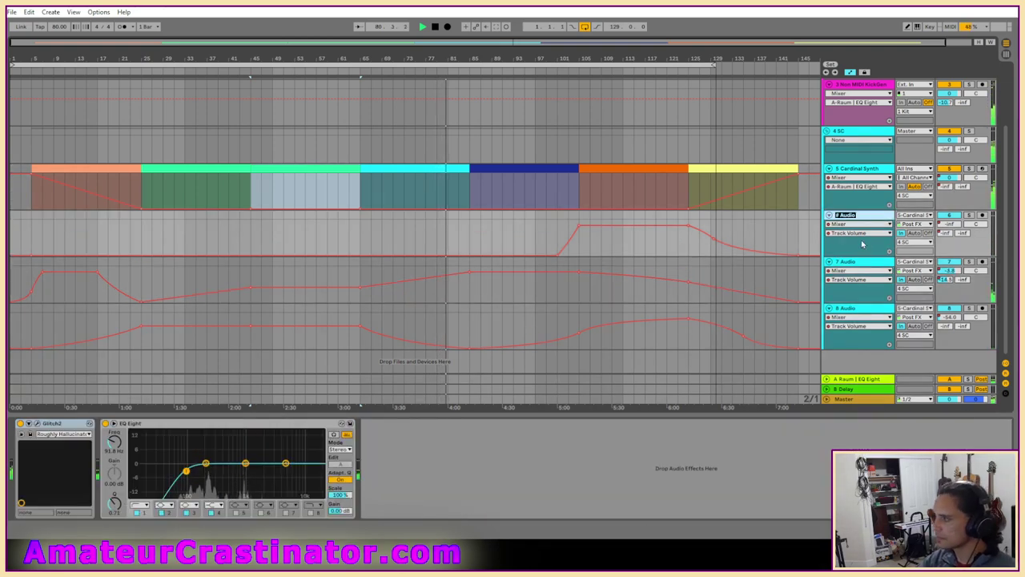
text(# Glitch)
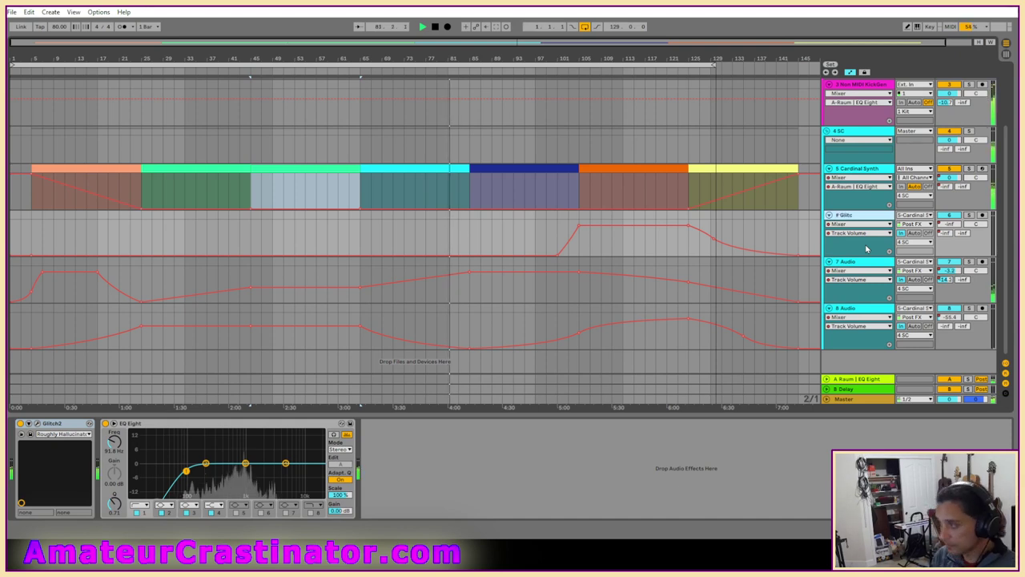
key(BackSpace)
key(BackSpace)
key(BackSpace)
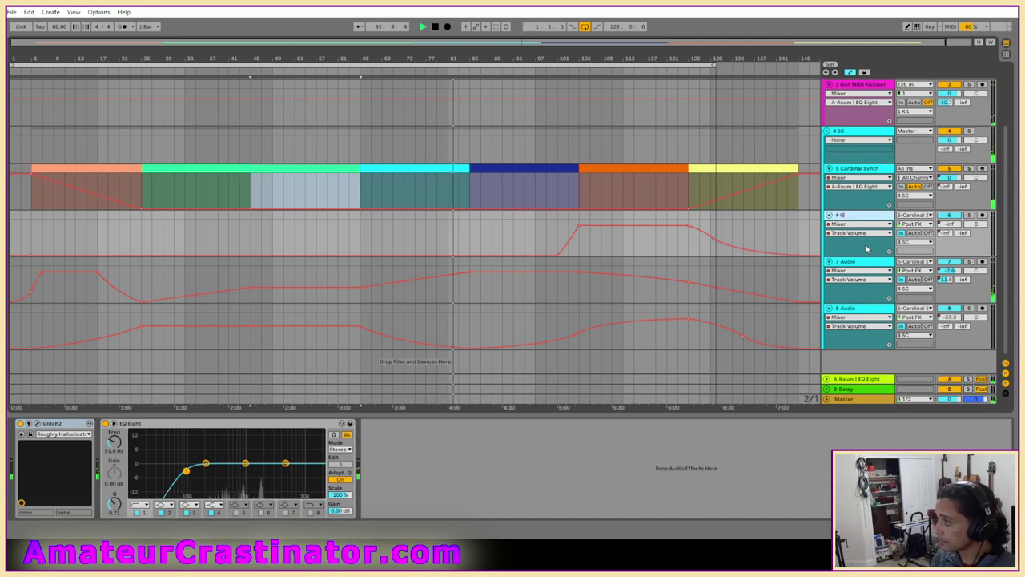
text(CARD)
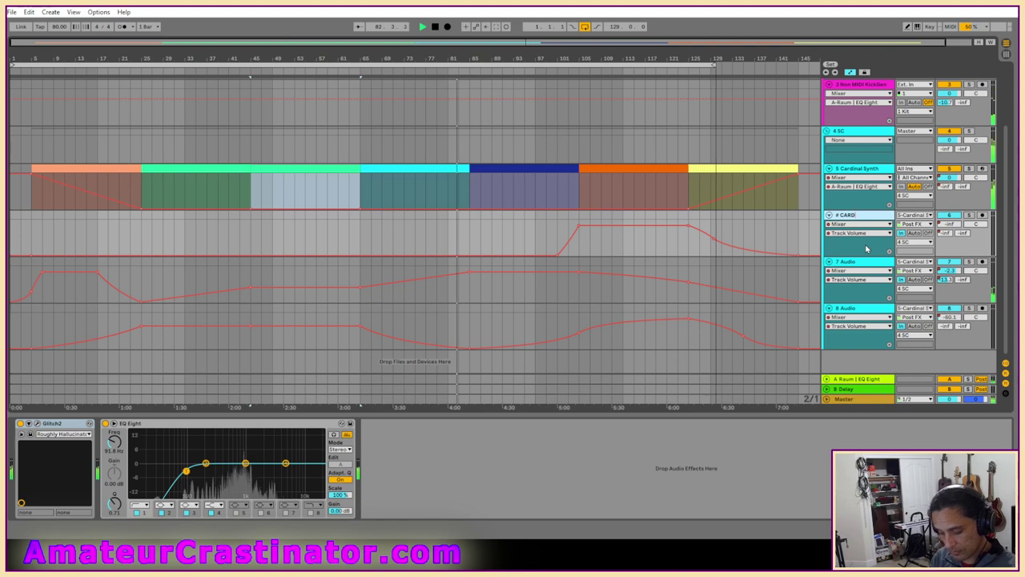
text(glitch)
key(Return)
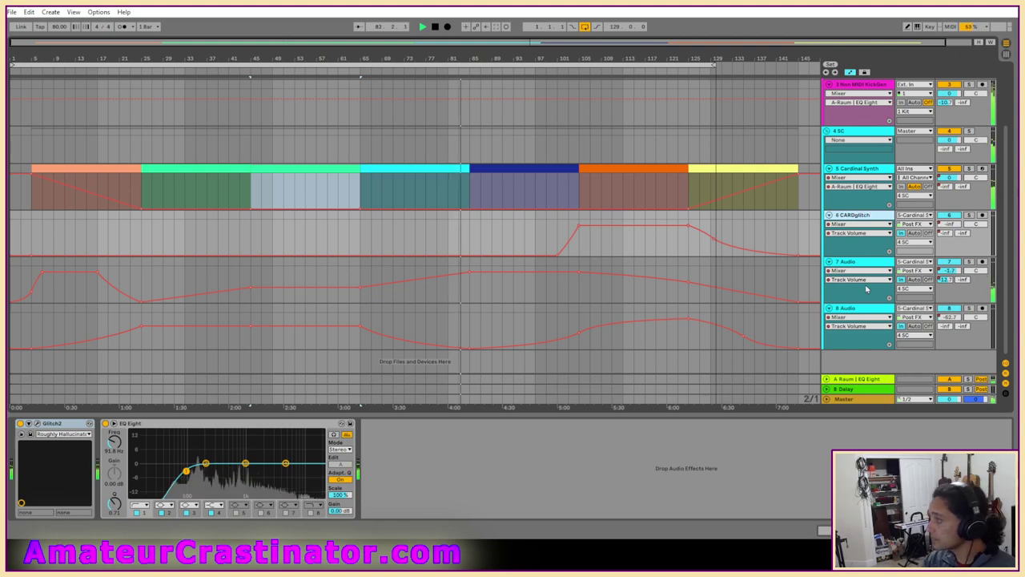
Rename the track 7 Audio as CARDredux, keeping its automatic number prefix.
click(855, 264)
key(ctrl+r)
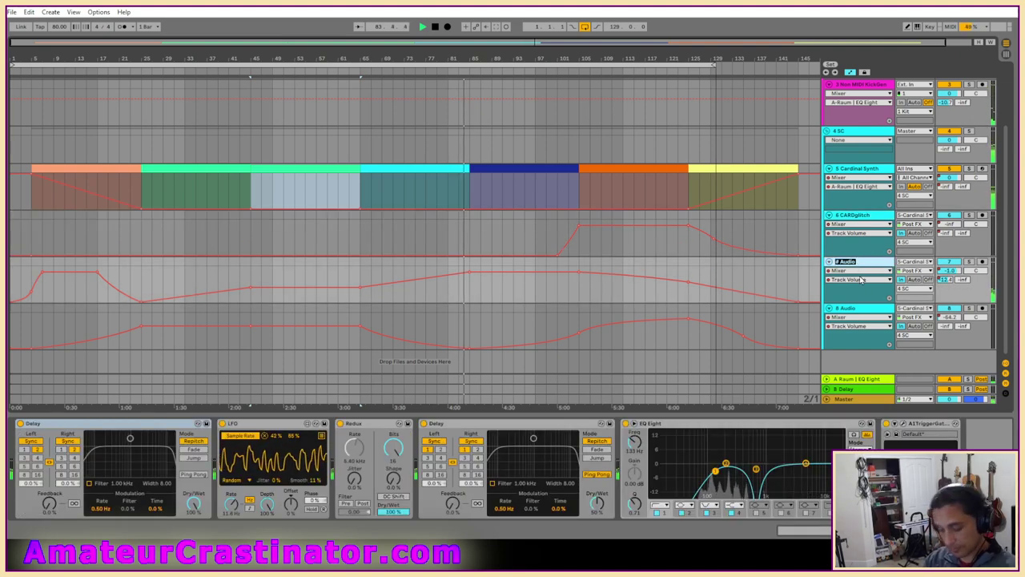
text(# CAR)
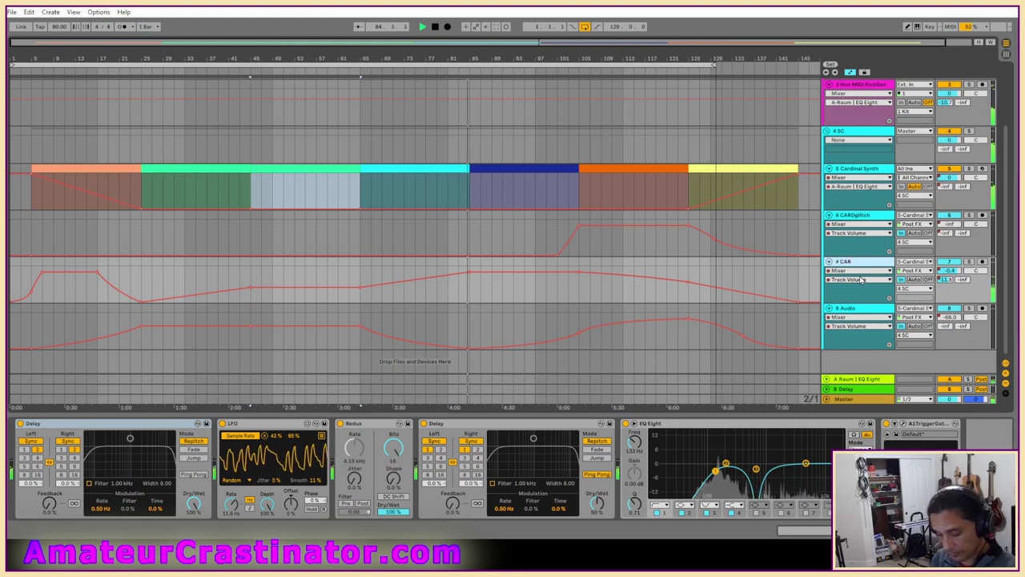
text(Dred)
key(Return)
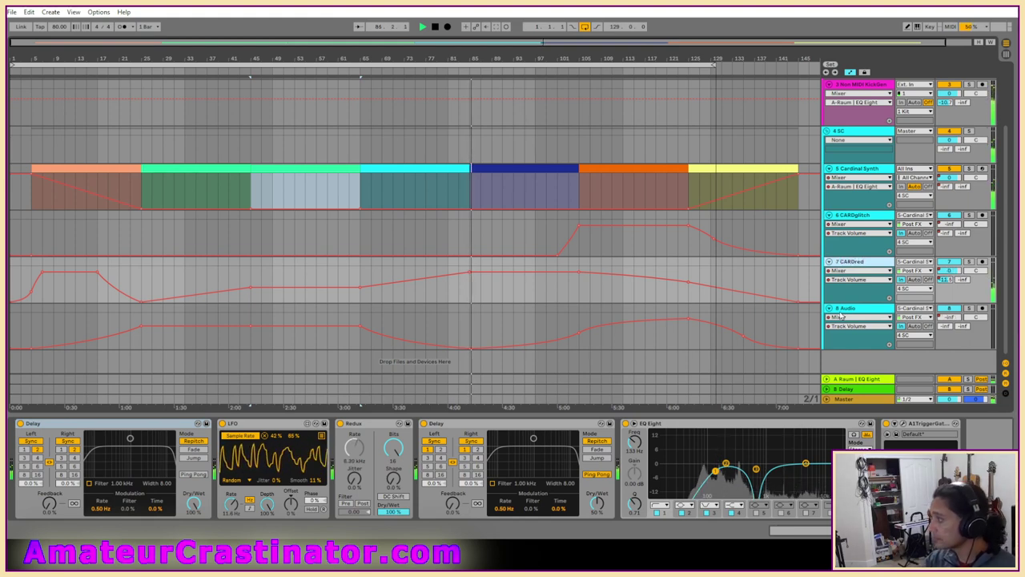
key(ctrl+r)
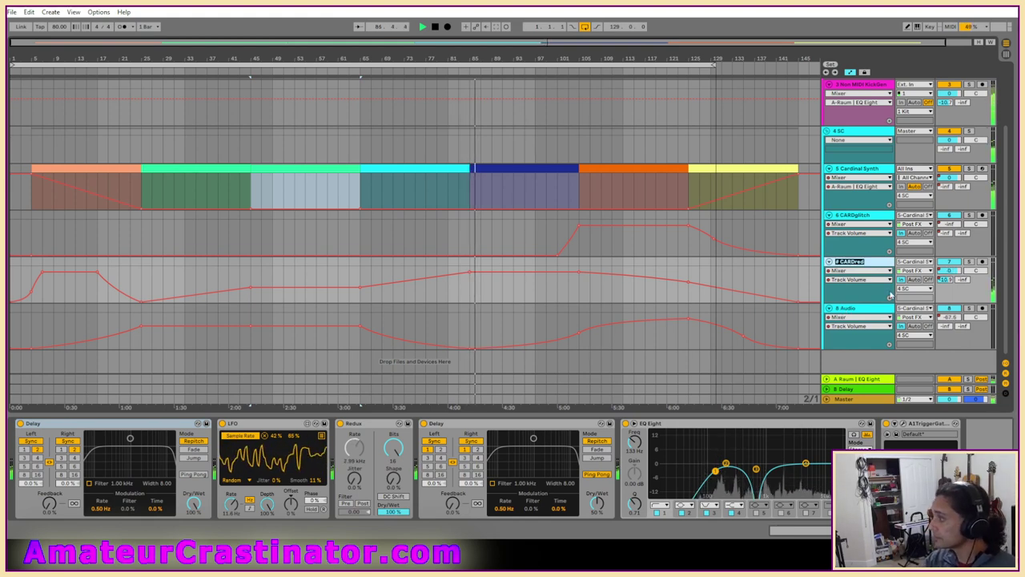
key(Right)
text(ux)
key(Return)
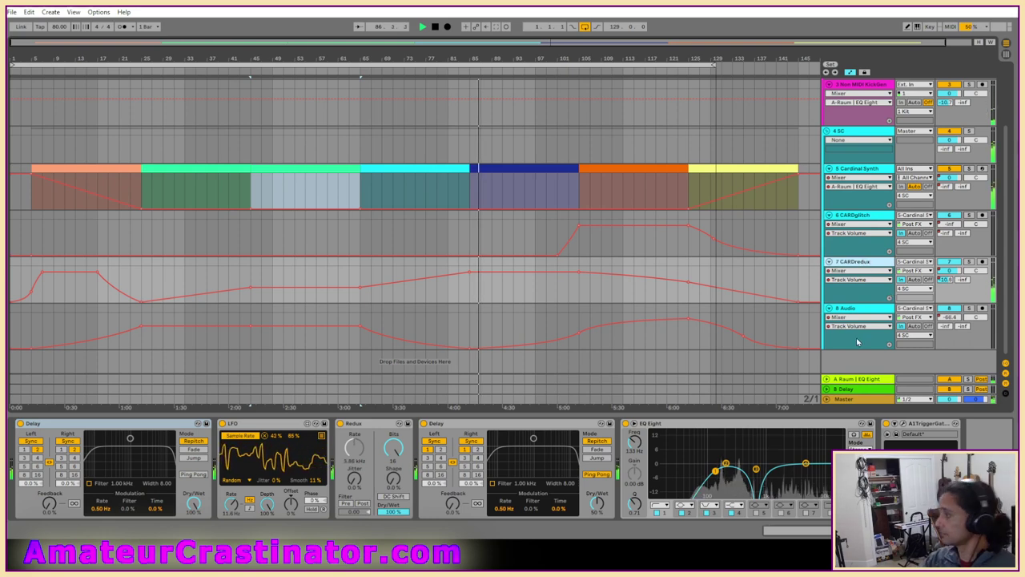
Rename the track 8 Audio as CARDchord, keeping its automatic number prefix.
click(843, 316)
key(ctrl+r)
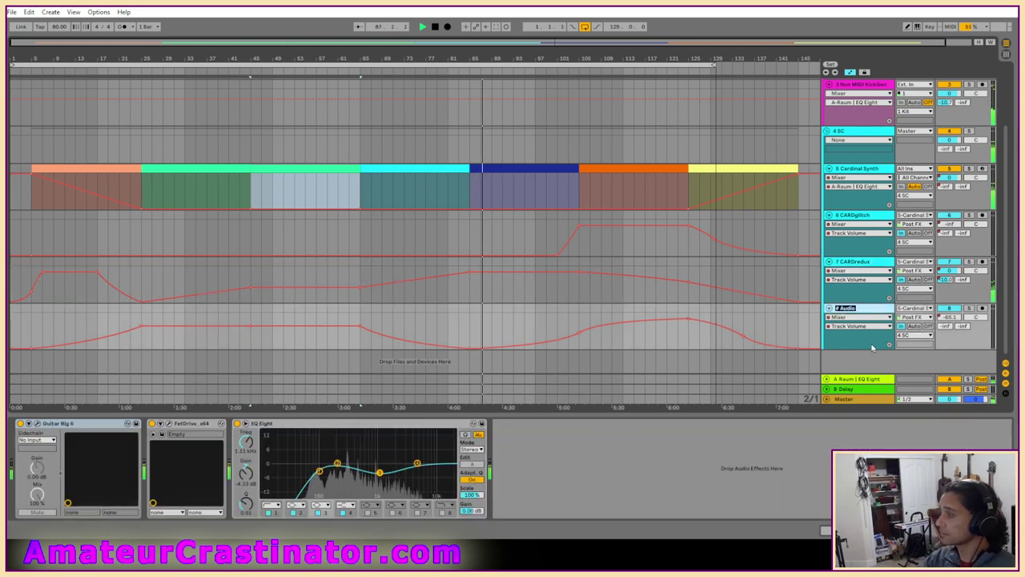
text(#)
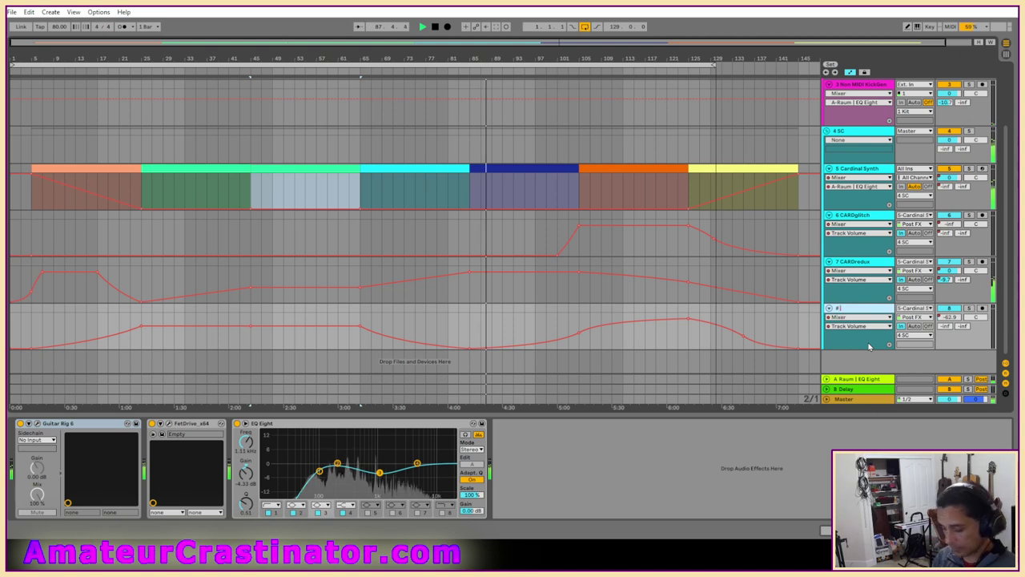
text( Car)
key(BackSpace)
key(BackSpace)
text(AR)
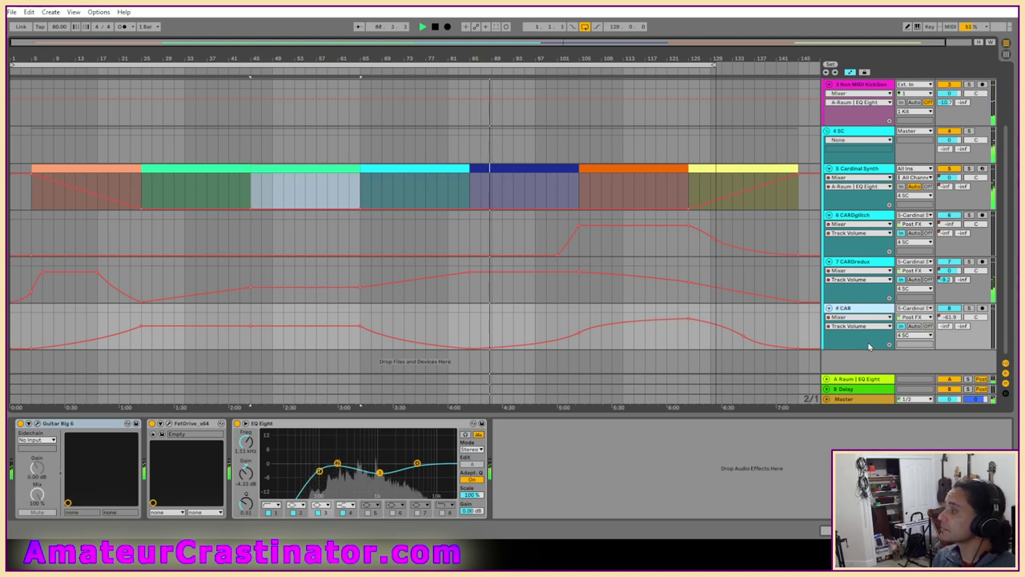
text(Dchord)
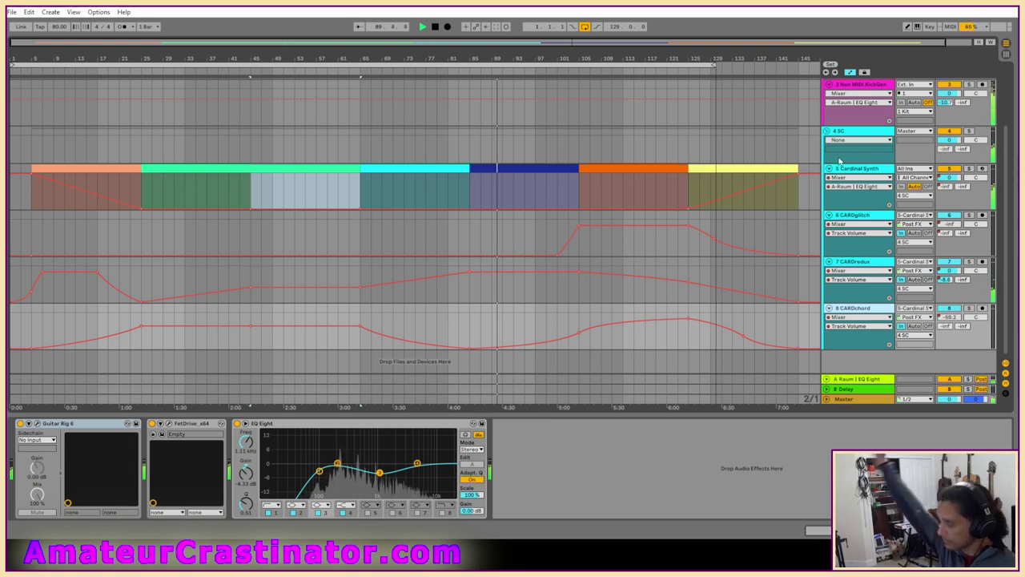
Add a slightly raised breakpoint near bar 55 in CARDredux's volume automation and play the arrangement from bar 45.
drag(821, 207, 825, 206)
scroll(677, 334, up, 1)
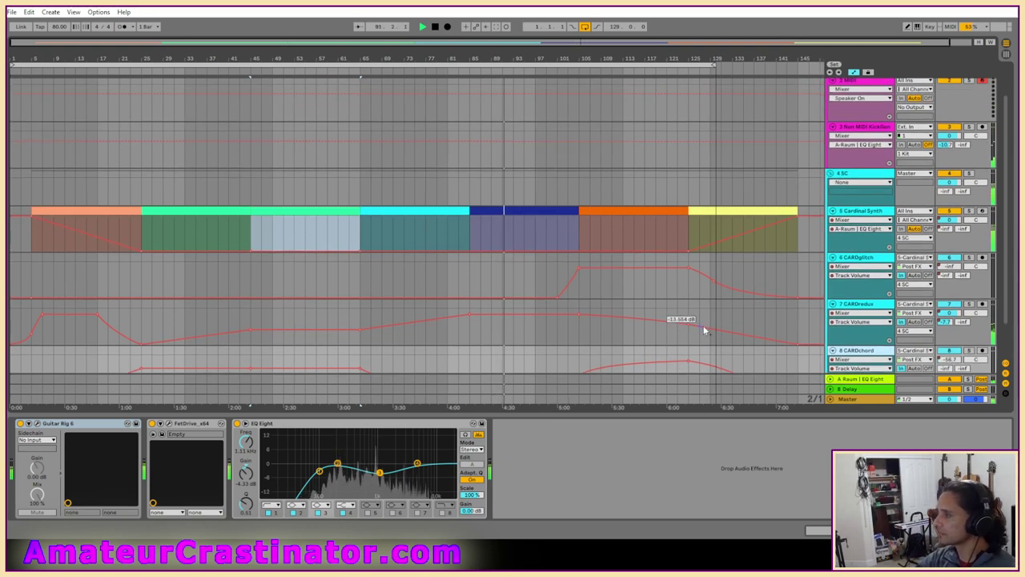
scroll(707, 329, down, 1)
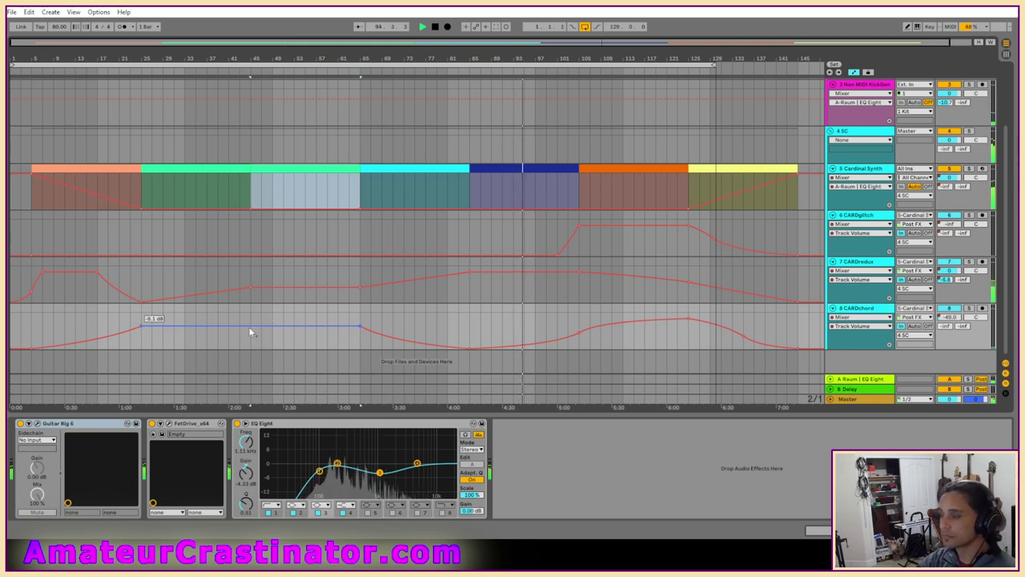
click(857, 296)
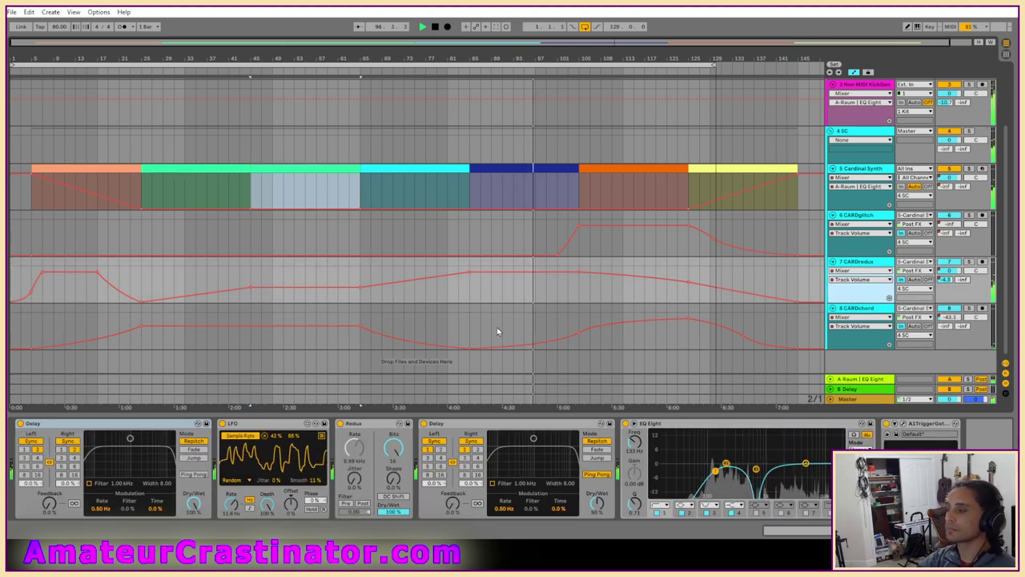
click(306, 286)
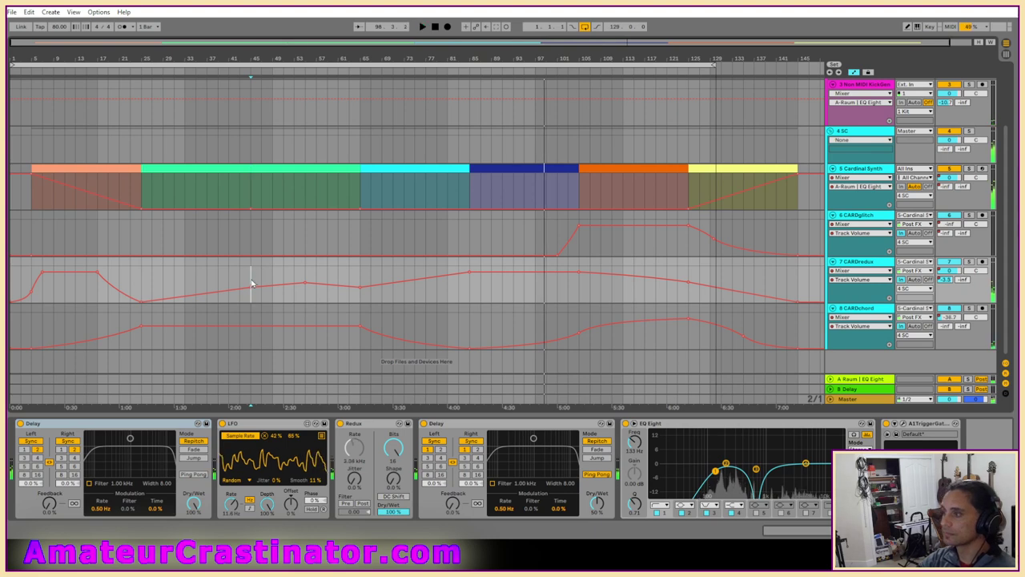
key(space)
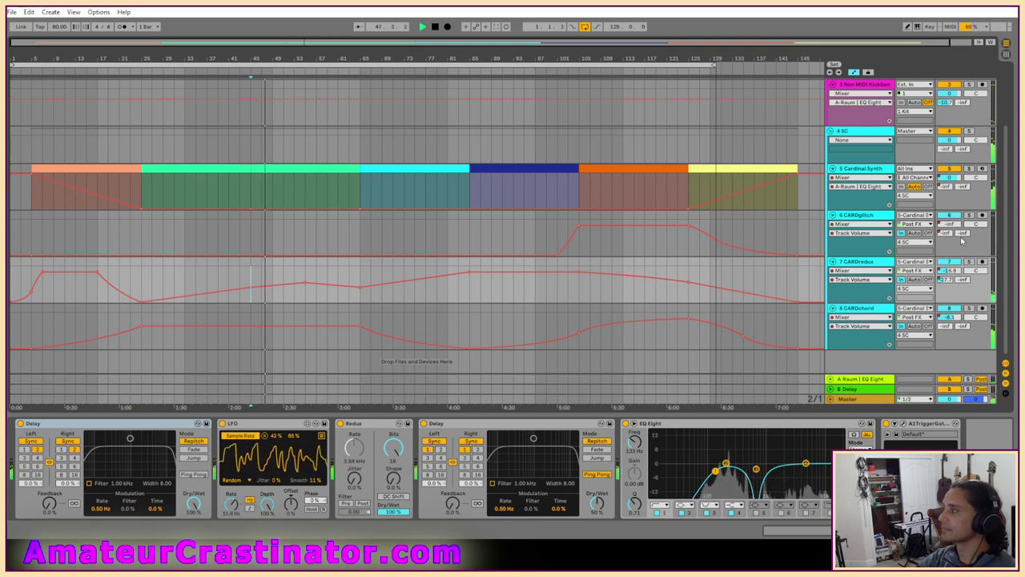
Display the B-Delay send automation on the CARDglitch and CARDredux tracks.
key(a)
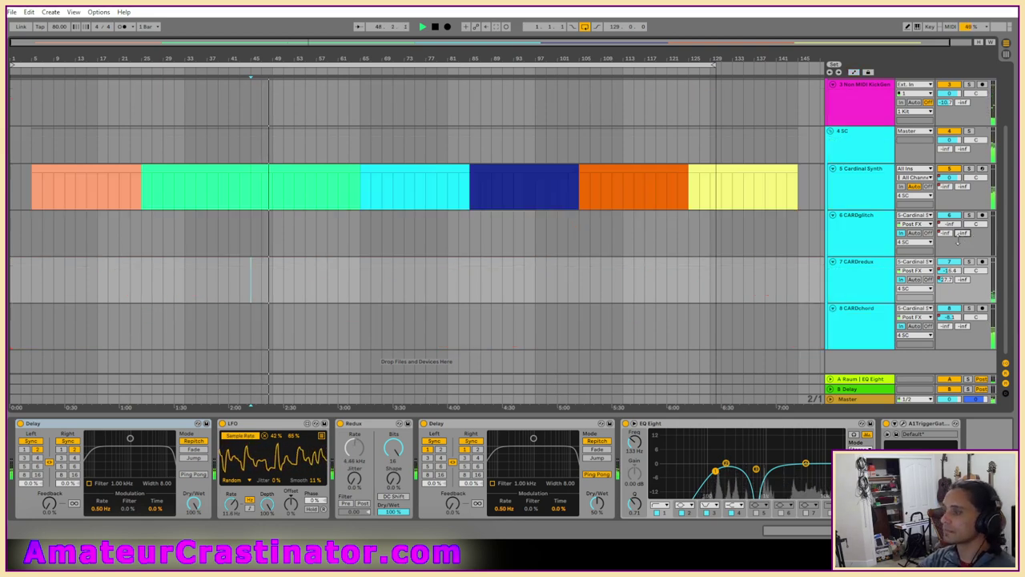
key(a)
scroll(272, 284, up, 2)
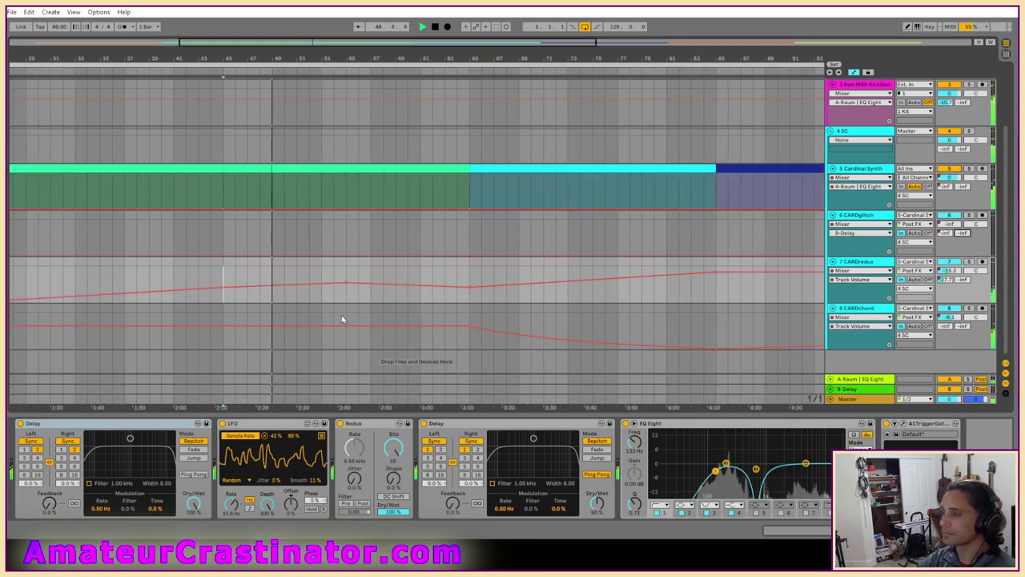
click(967, 281)
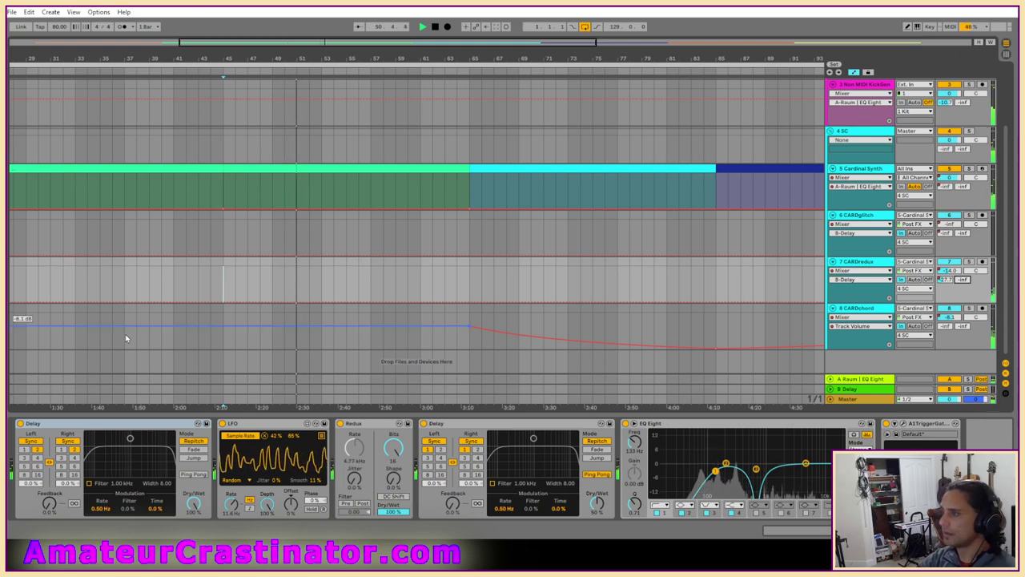
Try to raise CARDredux's B-Delay send automation to 0.0 dB across bar 52.
click(314, 345)
drag(315, 346, 322, 345)
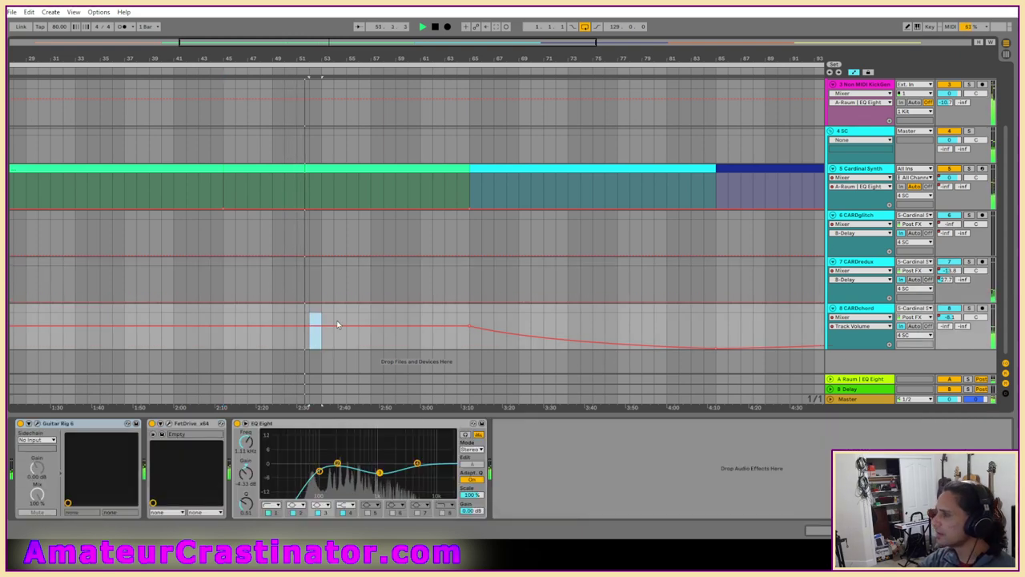
drag(312, 296, 318, 300)
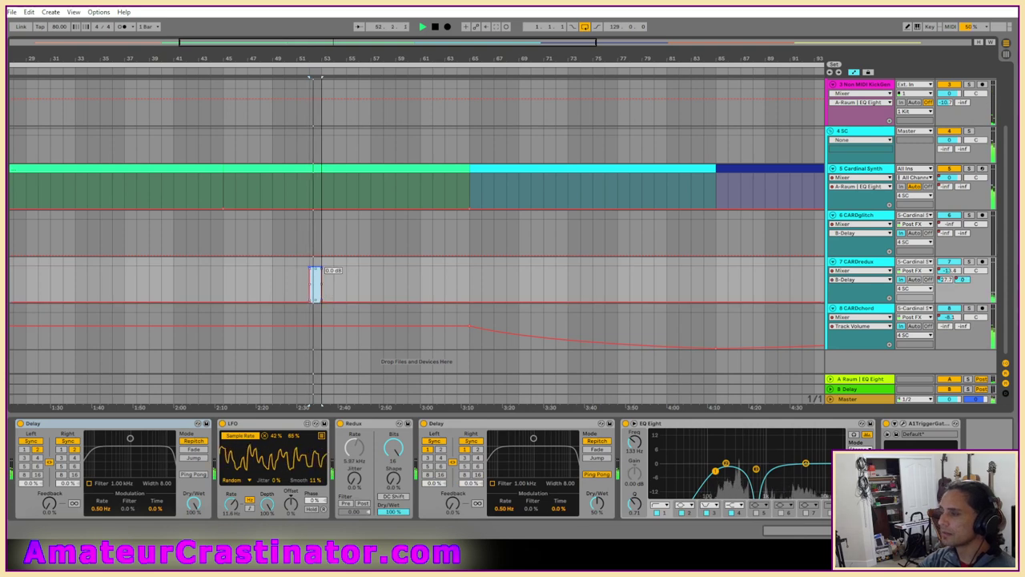
scroll(314, 296, up, 1)
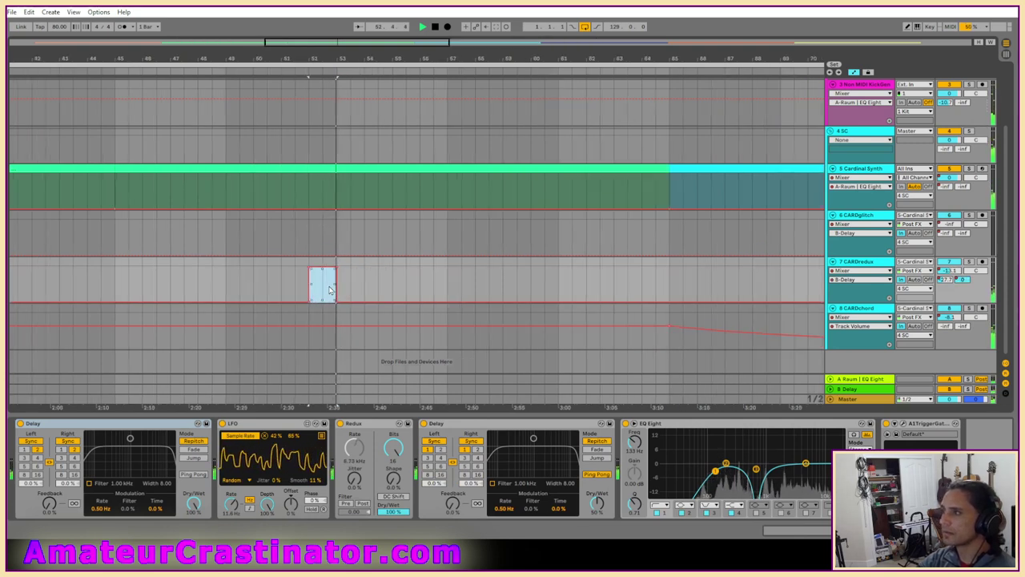
scroll(324, 298, up, 2)
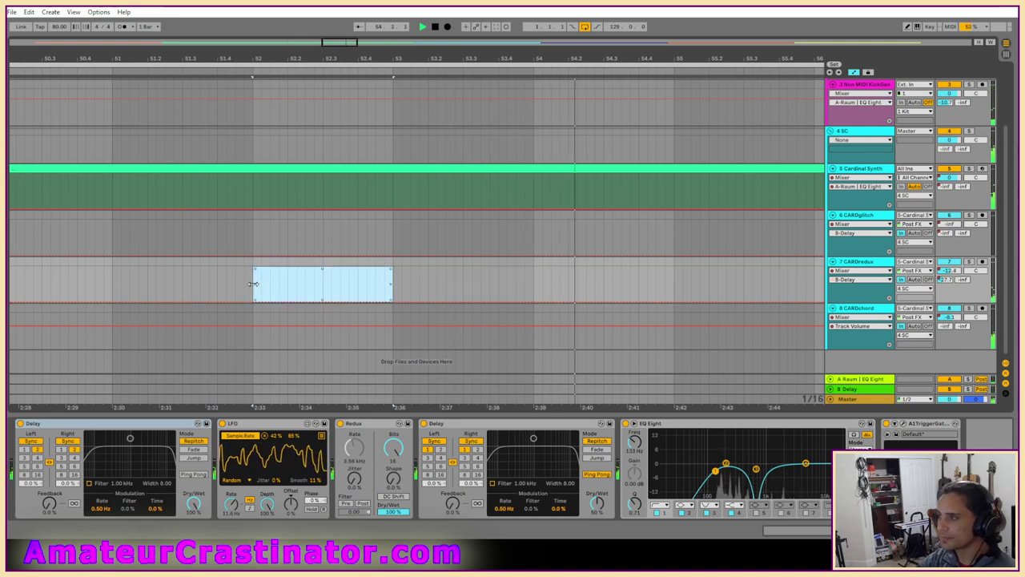
scroll(295, 288, up, 3)
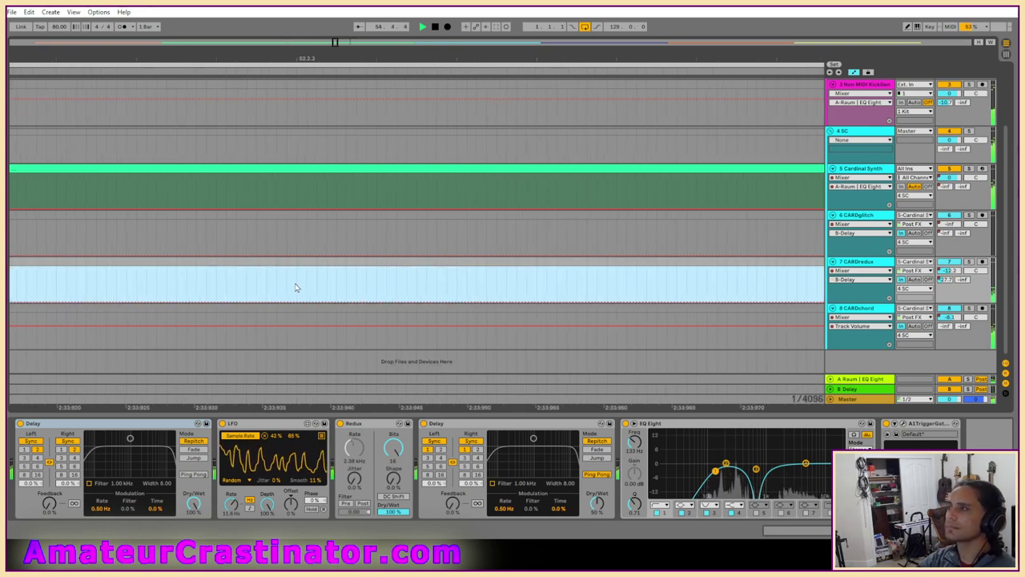
scroll(296, 288, down, 2)
scroll(187, 263, left, 1)
scroll(187, 263, left, 6)
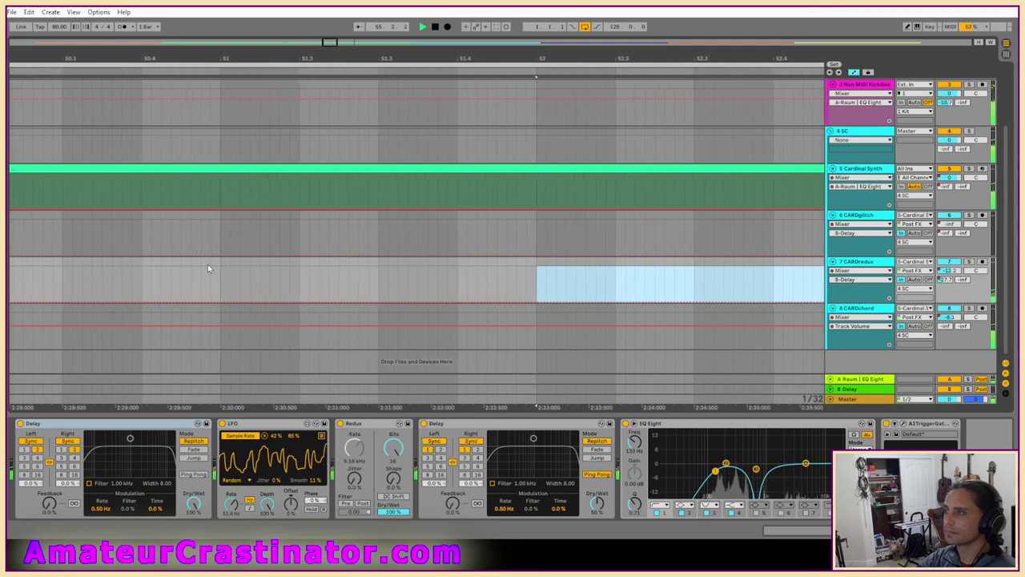
scroll(214, 269, up, 1)
scroll(214, 270, down, 2)
scroll(213, 270, down, 4)
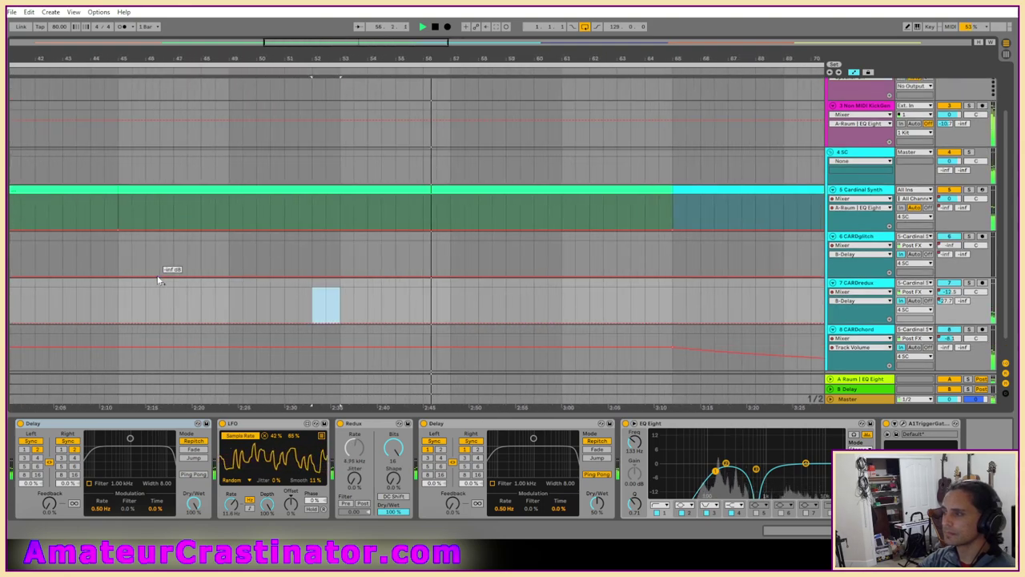
Display CARDredux's track volume automation across the earlier part of the arrangement.
scroll(160, 275, left, 5)
scroll(166, 285, left, 5)
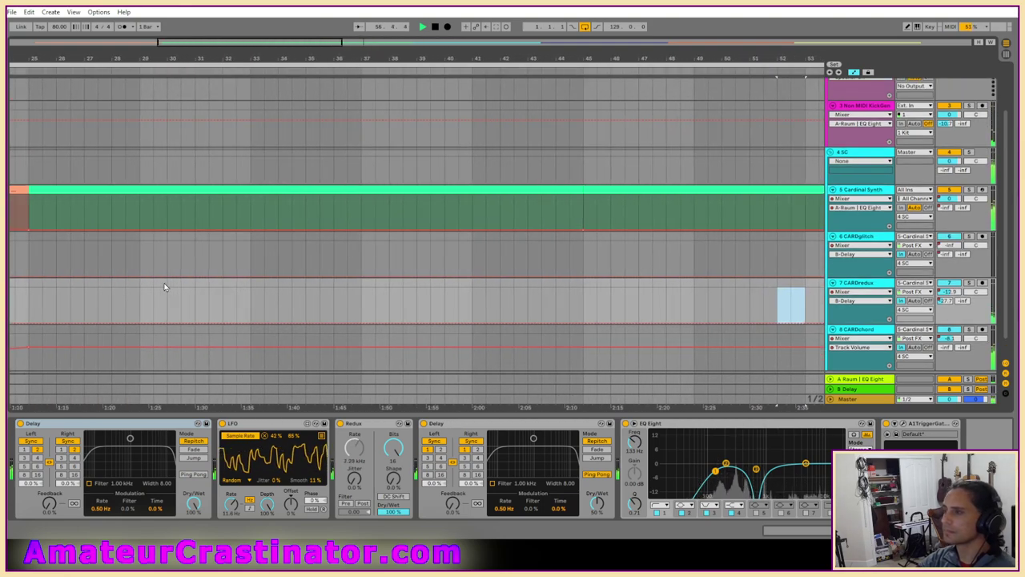
scroll(165, 286, up, 1)
scroll(127, 313, down, 2)
scroll(127, 313, left, 5)
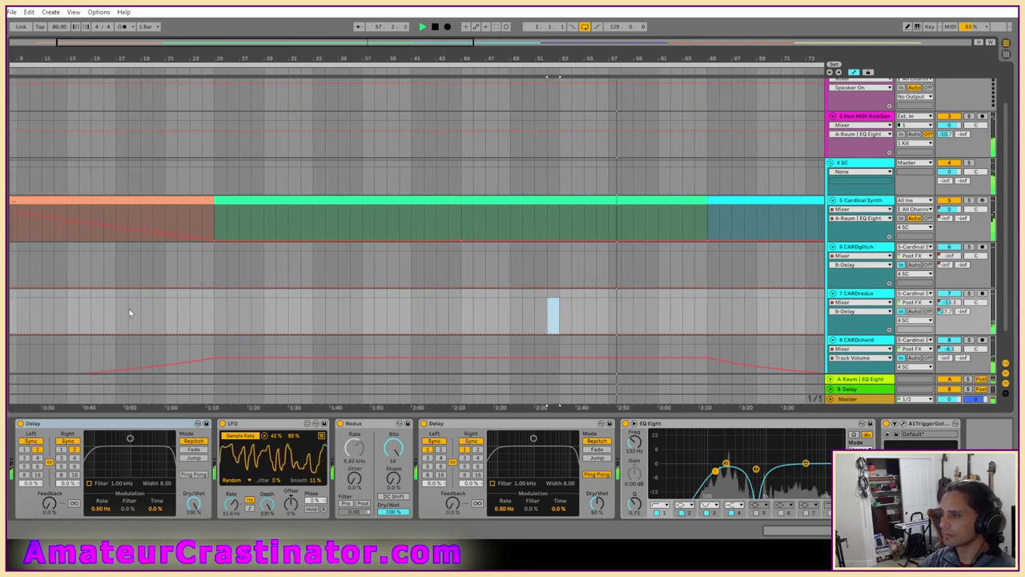
click(950, 302)
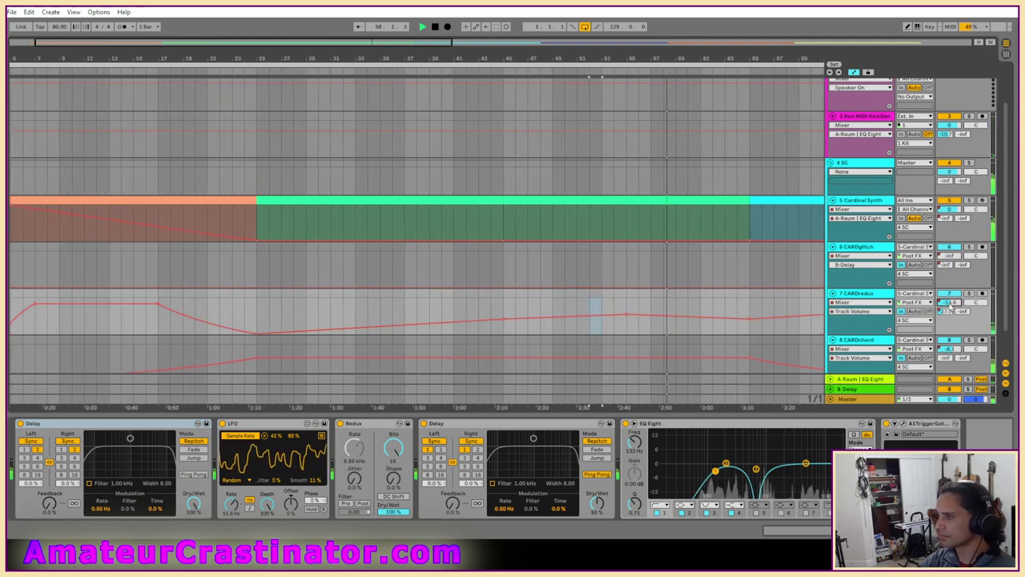
Display CARDredux's B-Delay send automation and create three sixteenth-note 0.0 dB pulses, spaced three sixteenths apart, from bar 44.
scroll(659, 313, right, 5)
scroll(362, 325, up, 5)
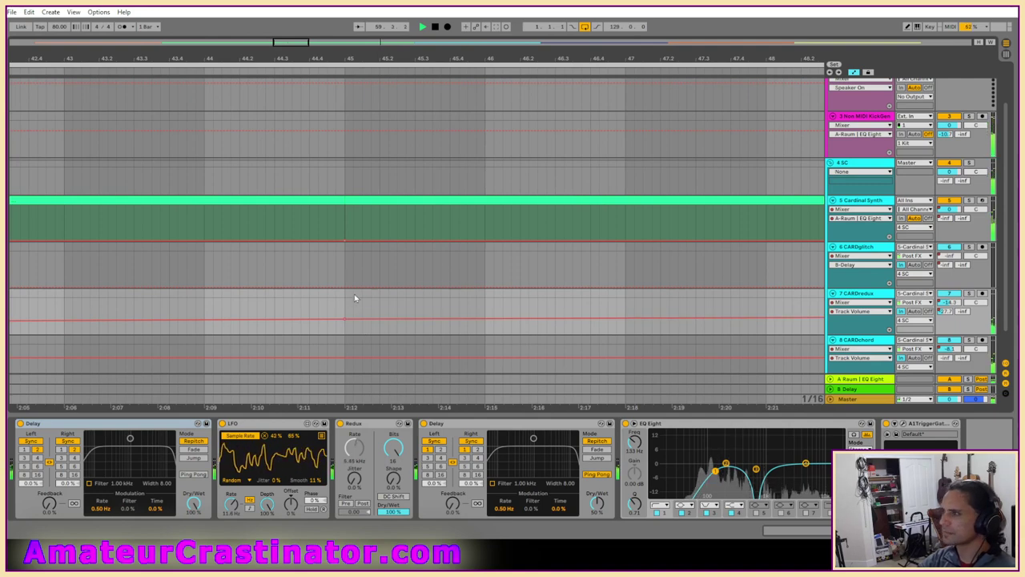
scroll(355, 297, up, 3)
scroll(576, 319, down, 3)
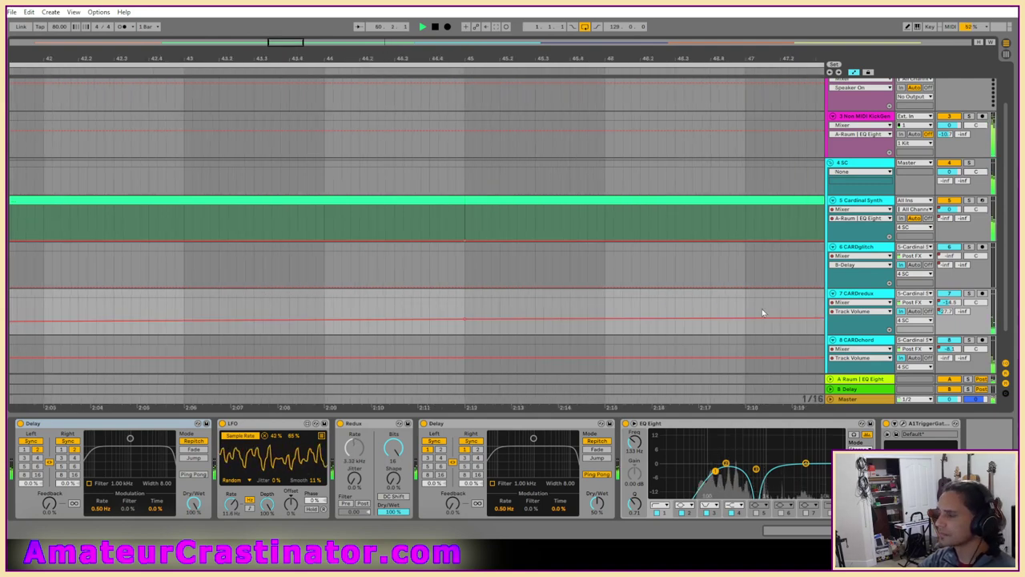
click(961, 312)
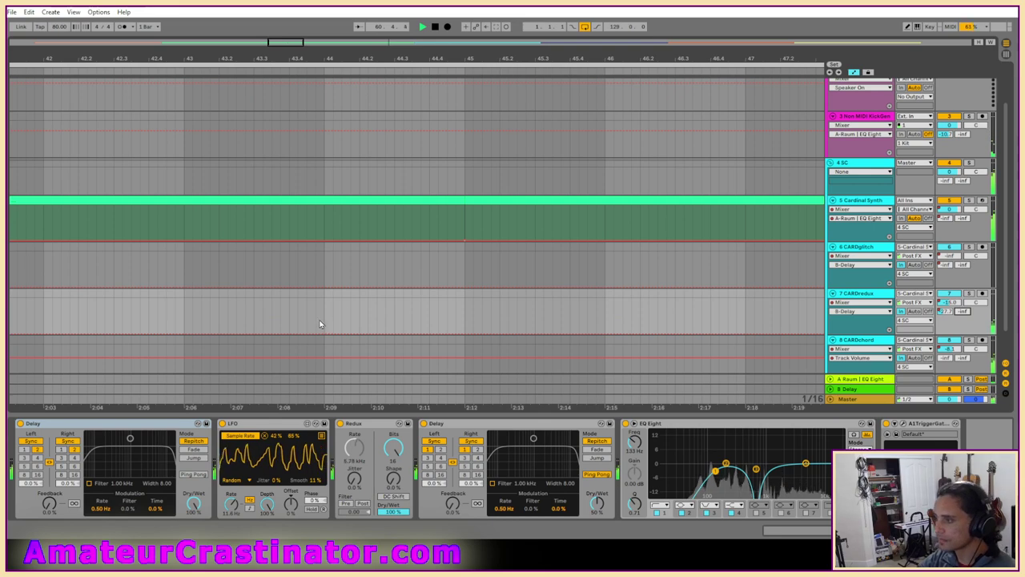
drag(332, 323, 328, 299)
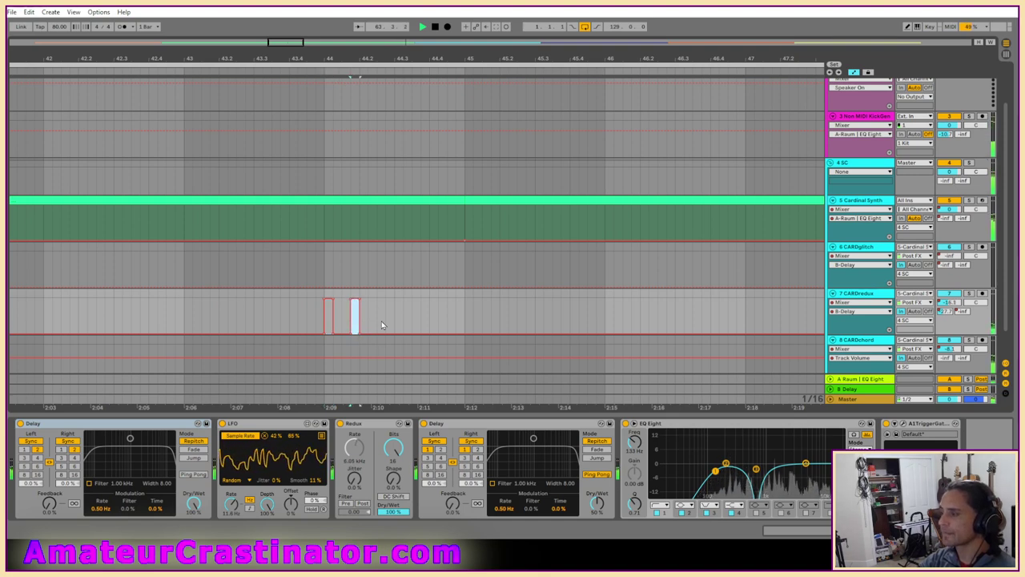
drag(379, 321, 384, 321)
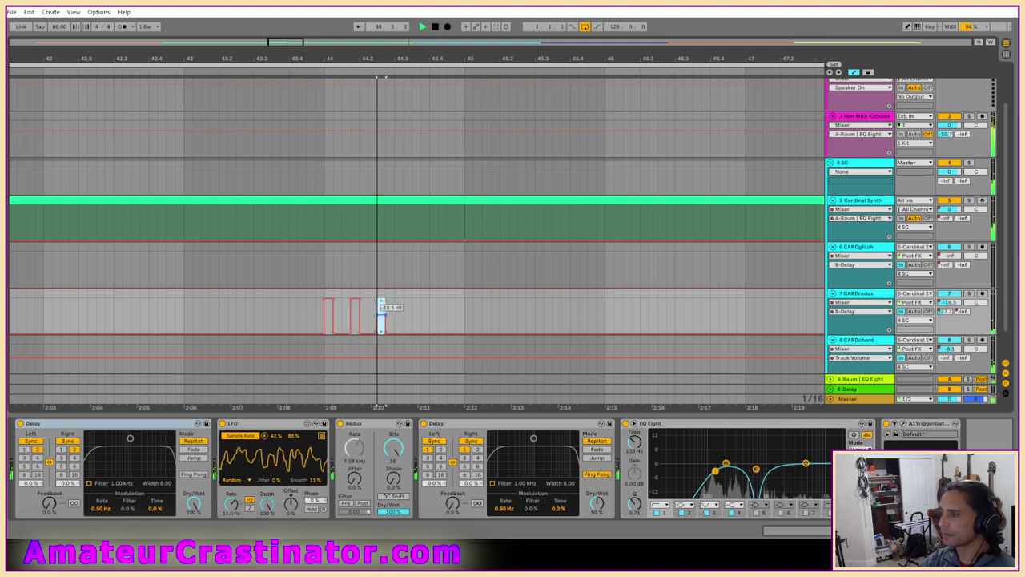
Duplicate CARDredux's delay-send pulse pattern to fill bars 44 and 45, and play it from bar 44.
mouse_move(318, 315)
mouse_down()
mouse_move(360, 317)
mouse_move(319, 320)
mouse_up()
key(ctrl+d)
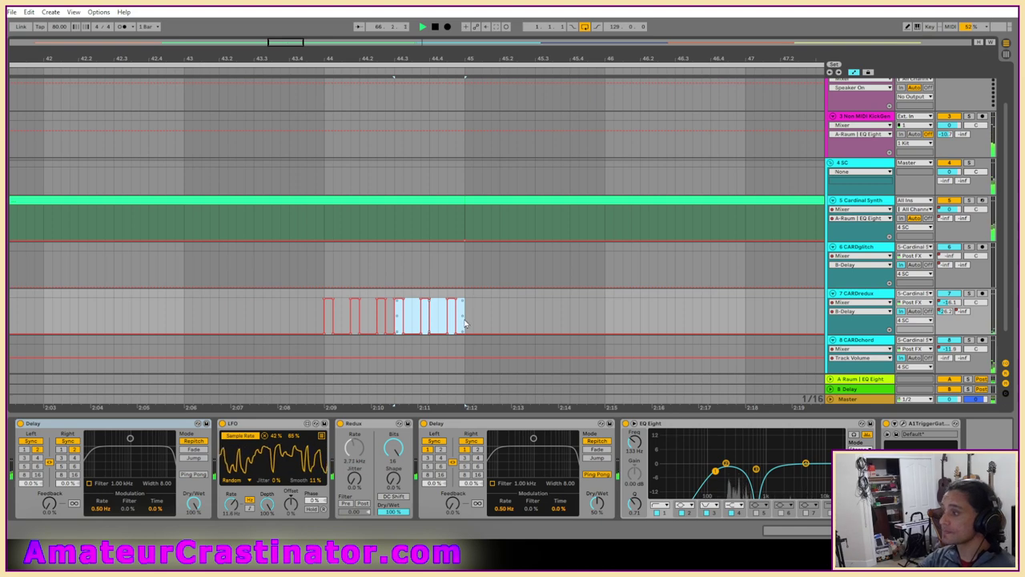
drag(466, 324, 325, 319)
key(ctrl+d)
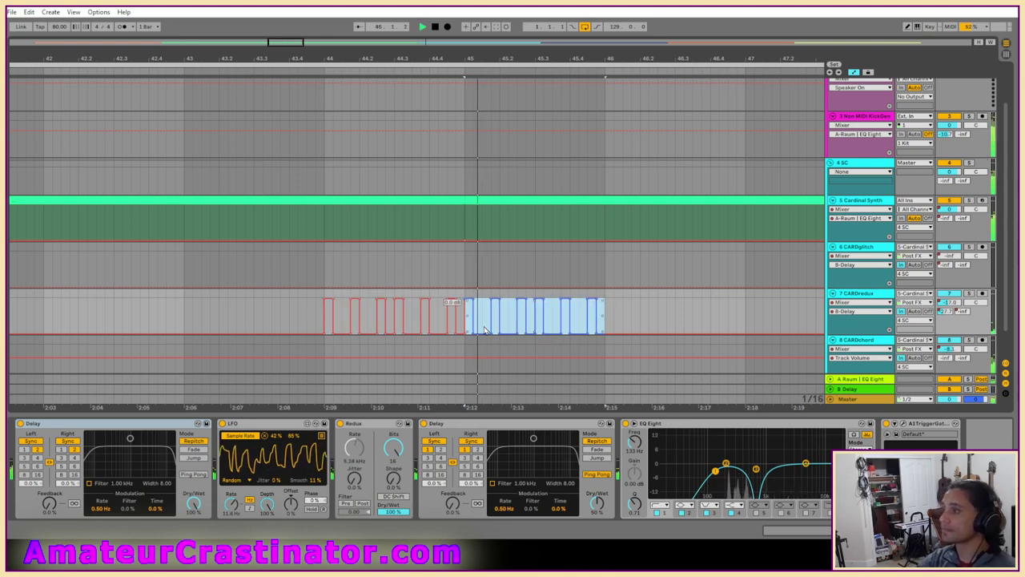
click(307, 319)
key(space)
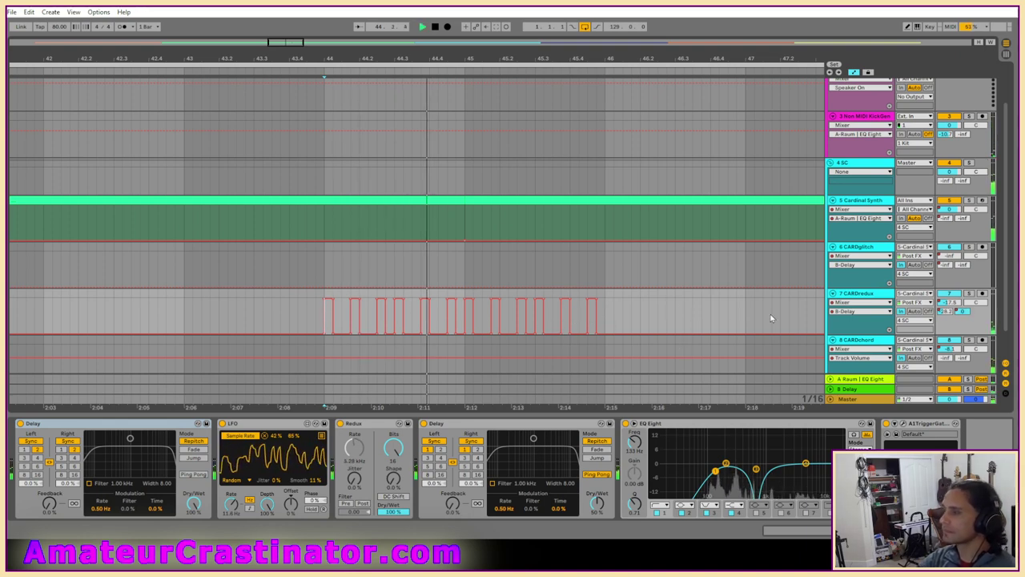
Play from just before bar 42 and raise the B Delay return's Feedback to 53%.
scroll(313, 312, down, 2)
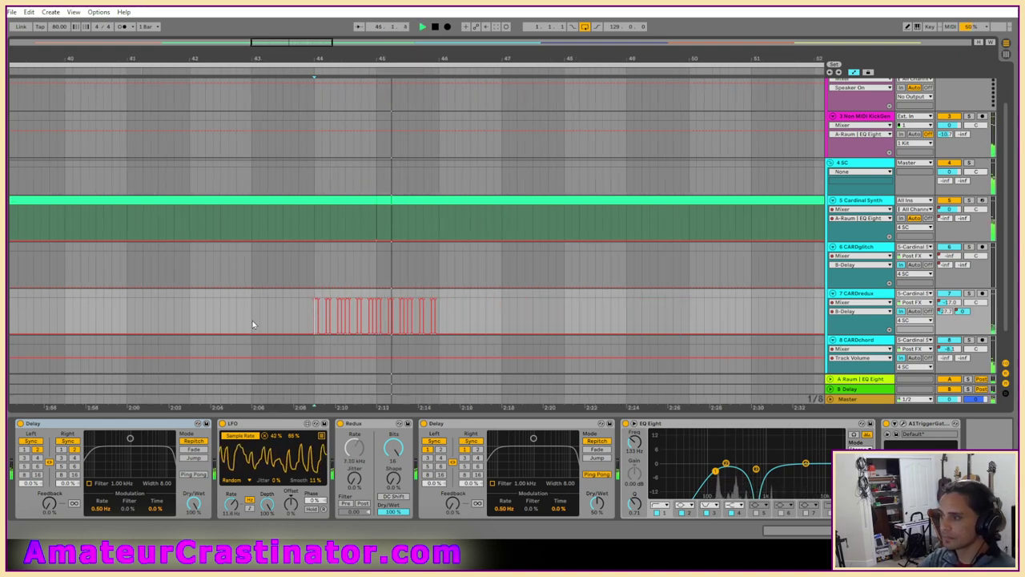
click(184, 321)
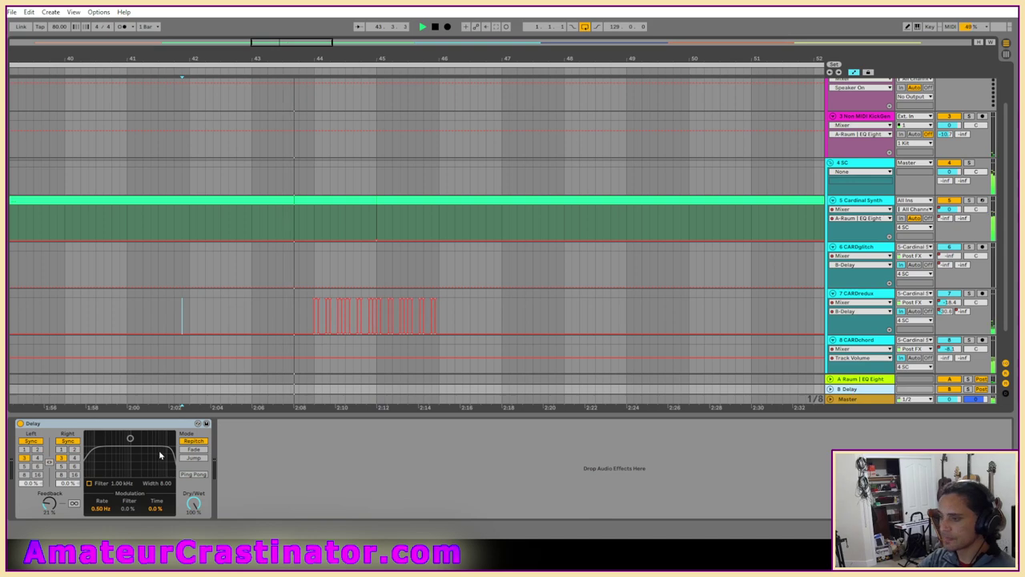
drag(52, 502, 56, 500)
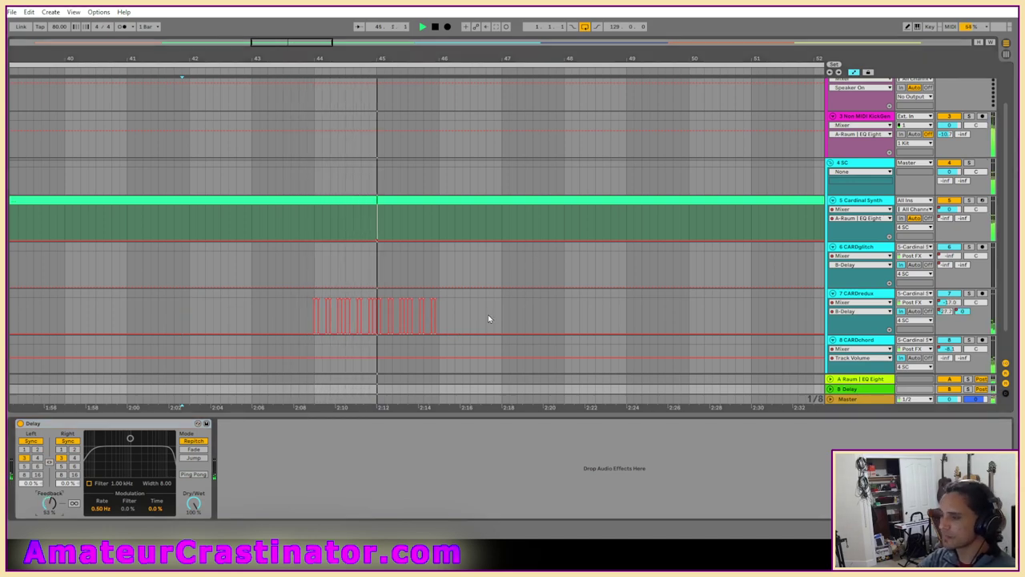
Turn the first, third and fifth delay-send pulses in bar 44 into short descending ramps and solo the B Delay return.
ctrl+scroll(355, 329, up, 5)
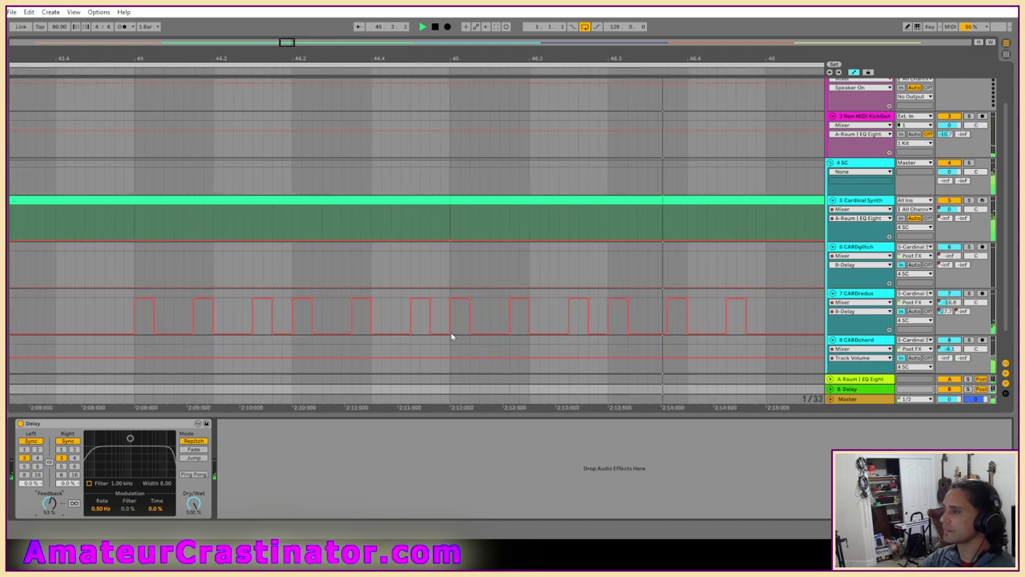
click(157, 298)
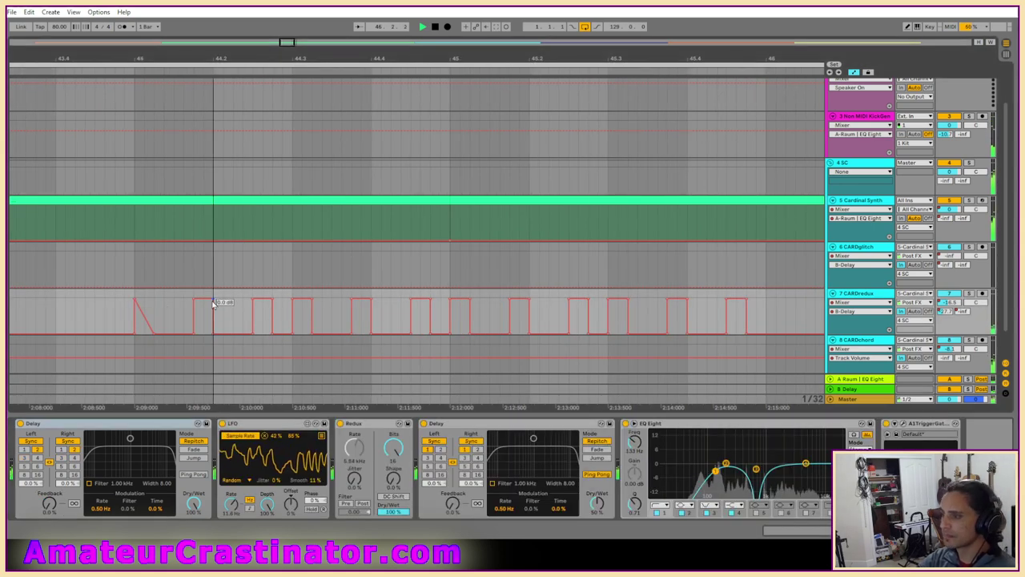
key(space)
click(272, 299)
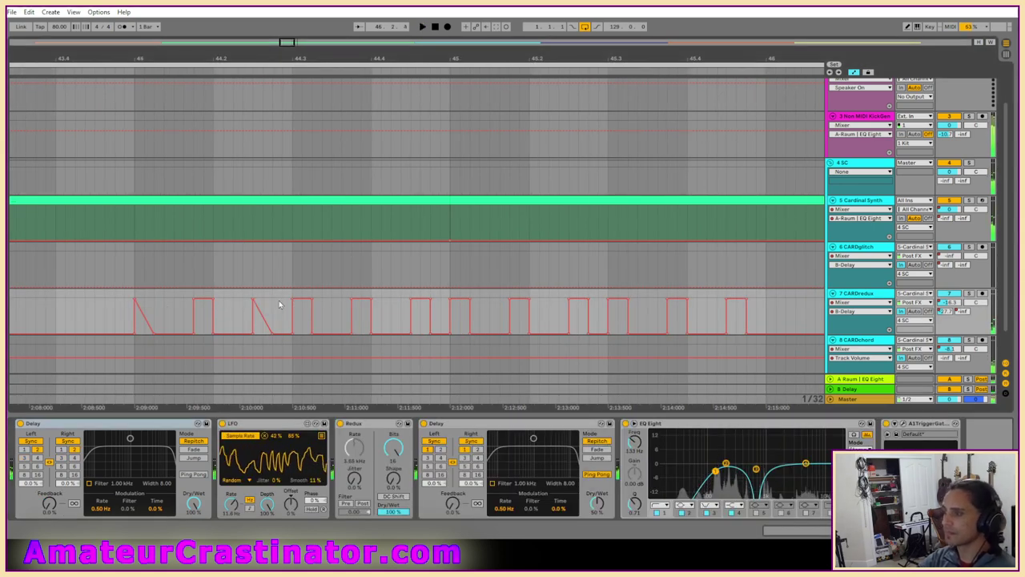
click(371, 298)
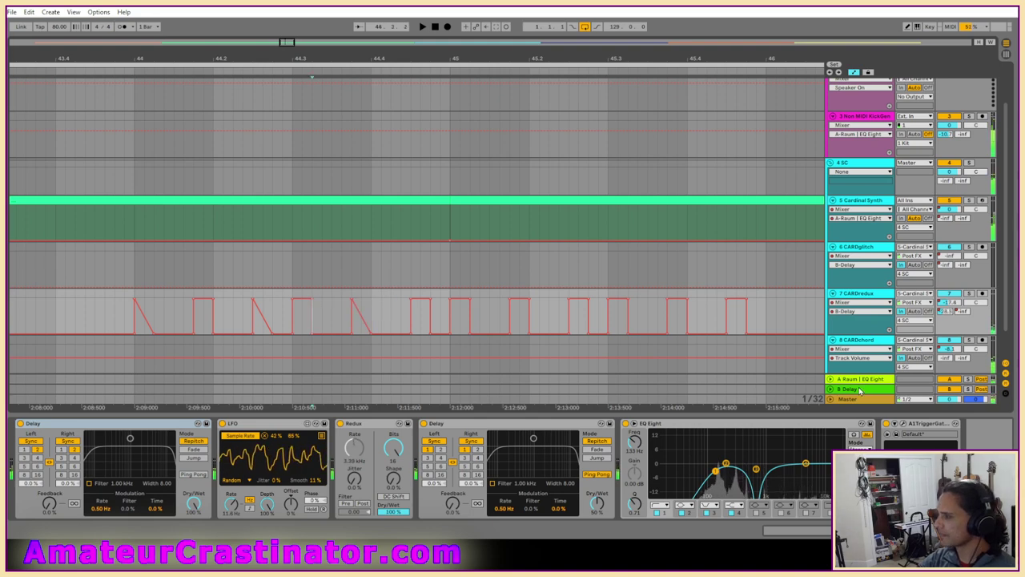
click(860, 389)
click(313, 303)
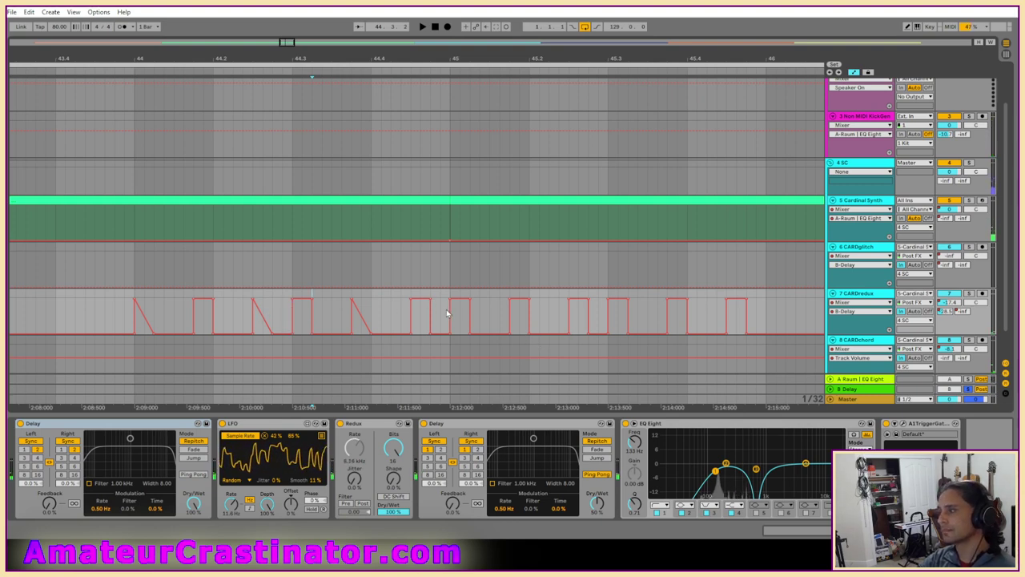
Duplicate CARDredux's bar 44 delay-send shape over bar 45 and set the B Delay return's Feedback to 68%.
drag(449, 315, 140, 316)
key(ctrl+d)
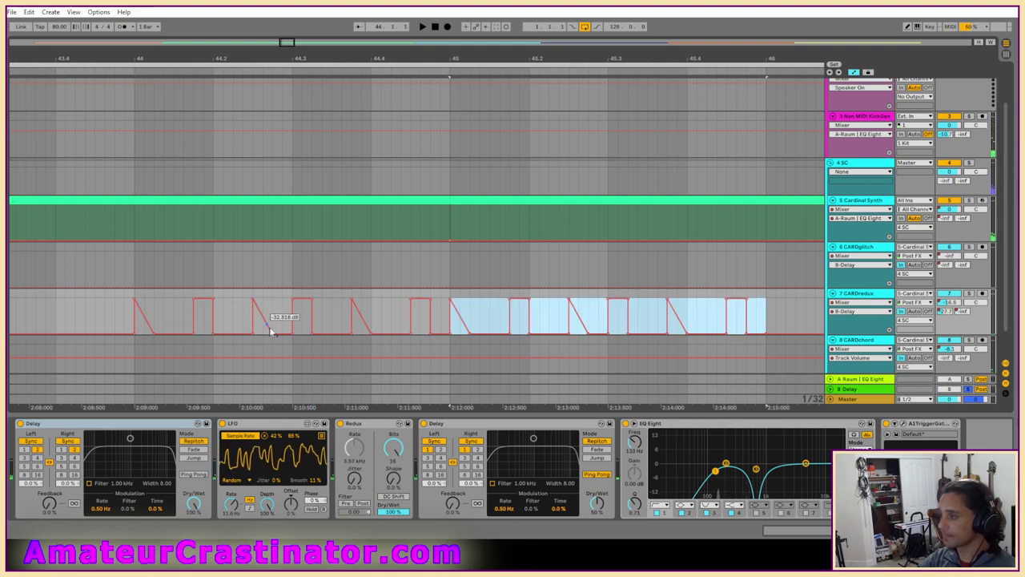
click(133, 322)
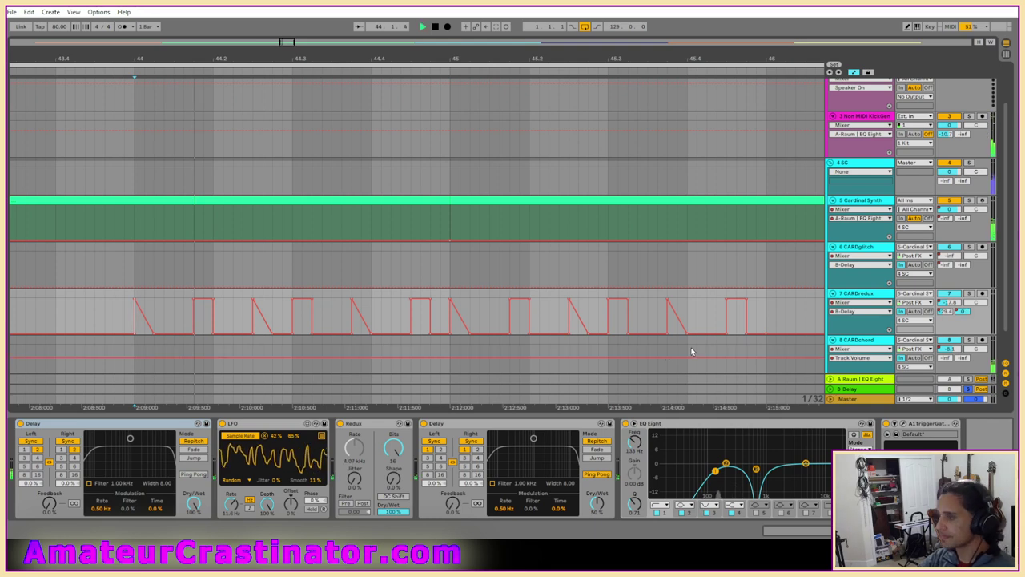
click(854, 388)
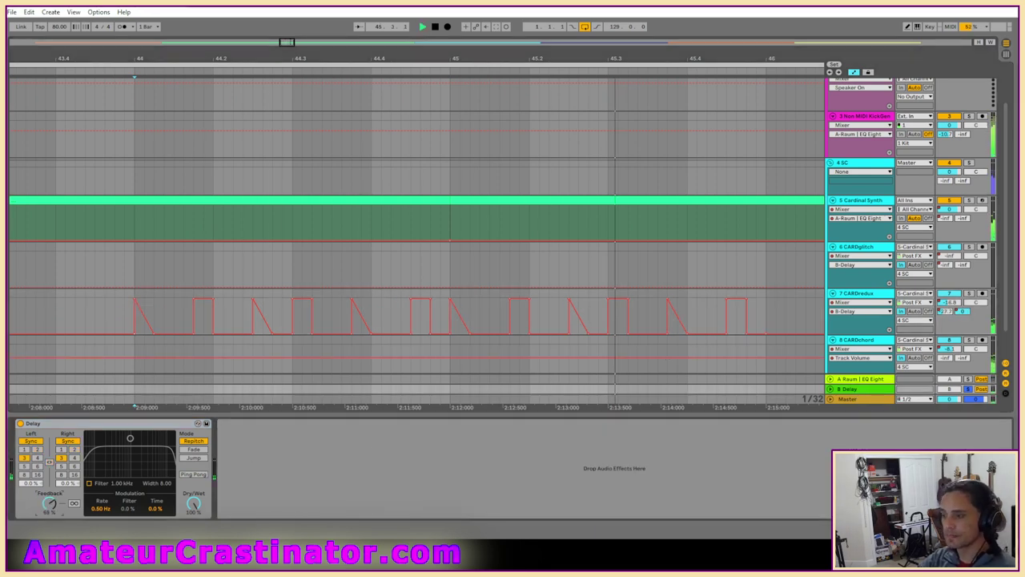
Lengthen the delay-send falloffs in bar 44 so each pulse ramps down to -inf dB at the start of the following one.
click(155, 339)
click(154, 332)
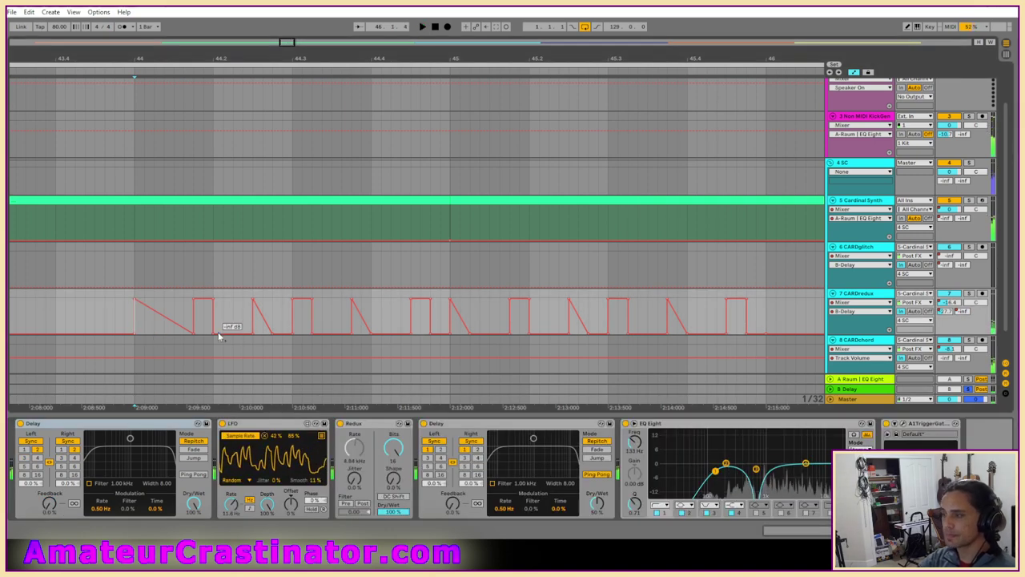
click(213, 335)
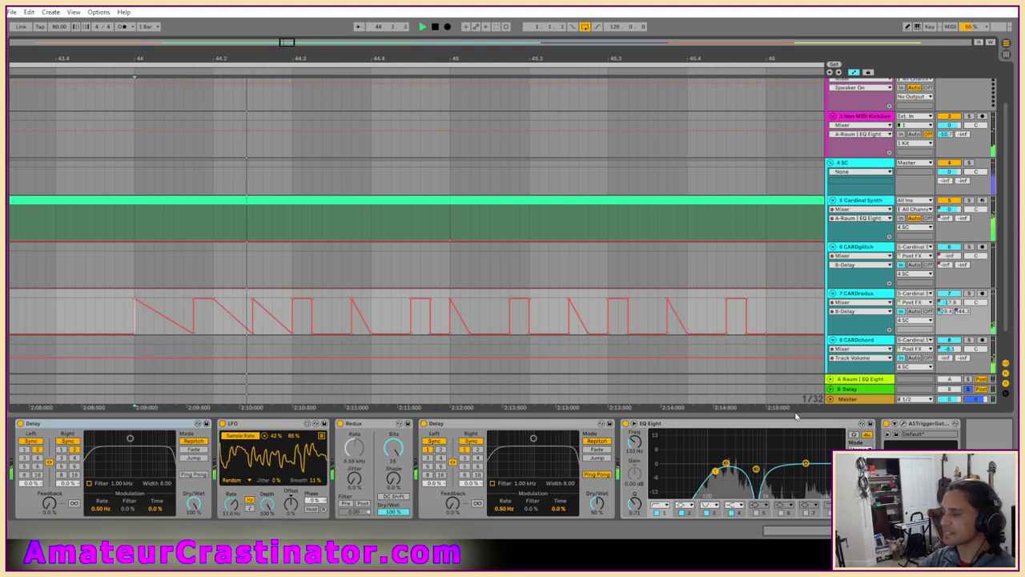
click(314, 334)
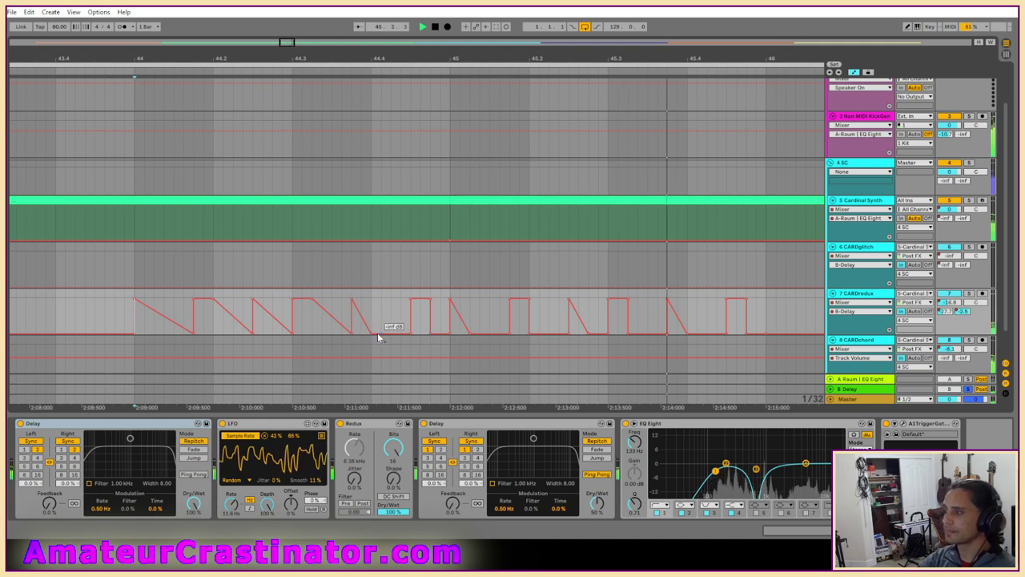
click(353, 334)
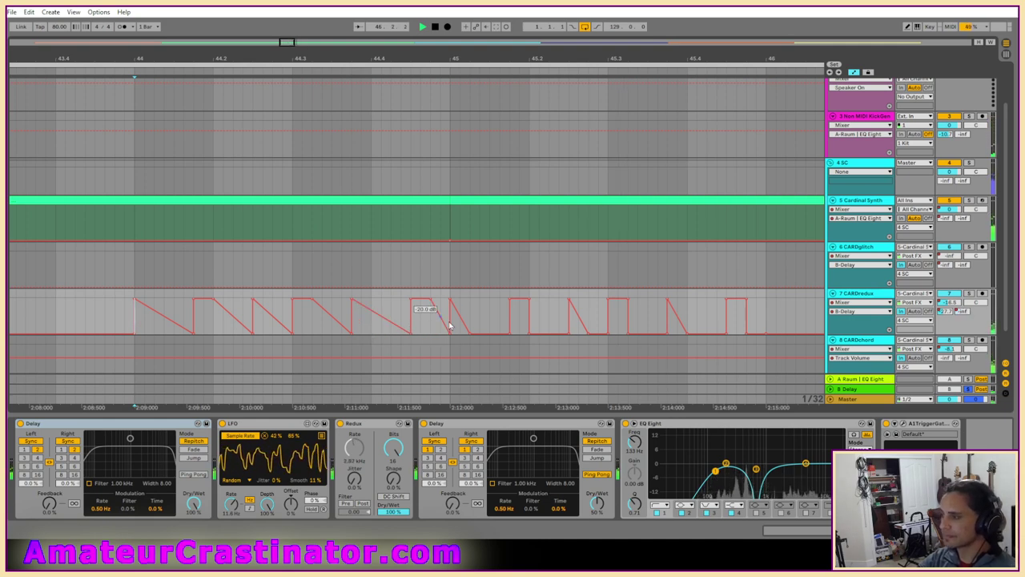
Duplicate CARDredux's reshaped bar 44 delay-send automation over bar 45 and play it from bar 44.
drag(442, 309, 359, 309)
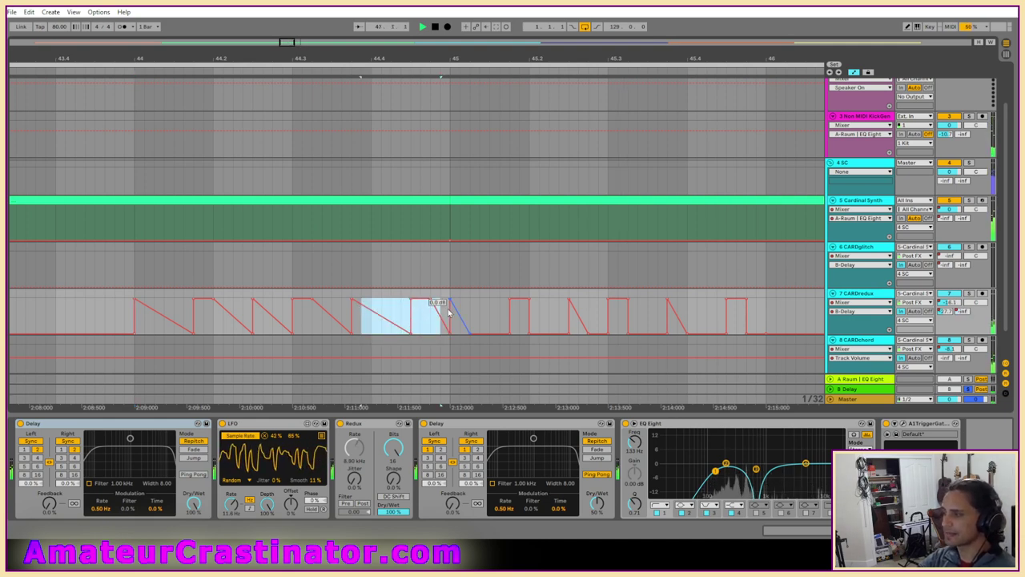
drag(450, 312, 132, 317)
key(ctrl+d)
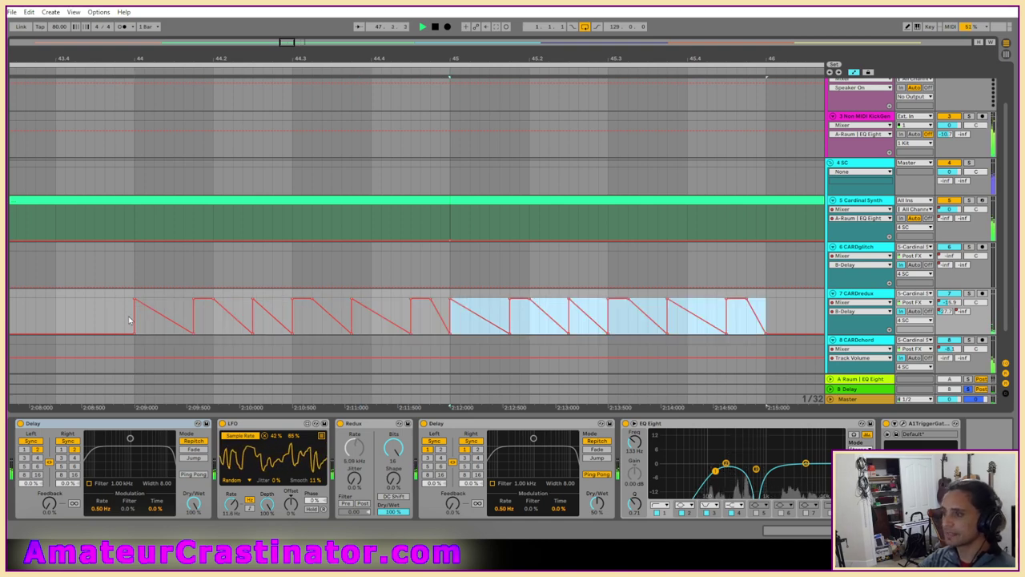
click(133, 320)
key(space)
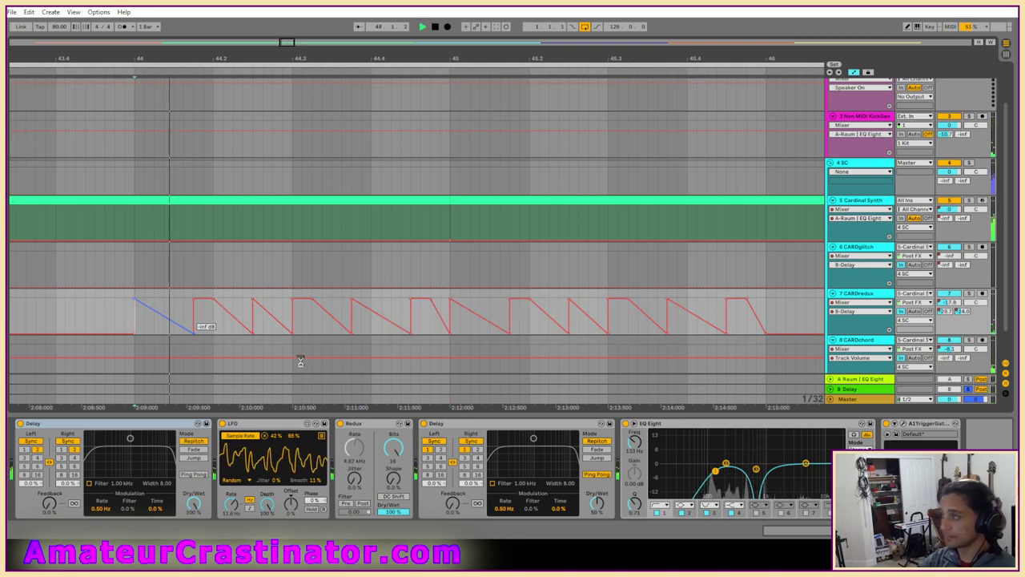
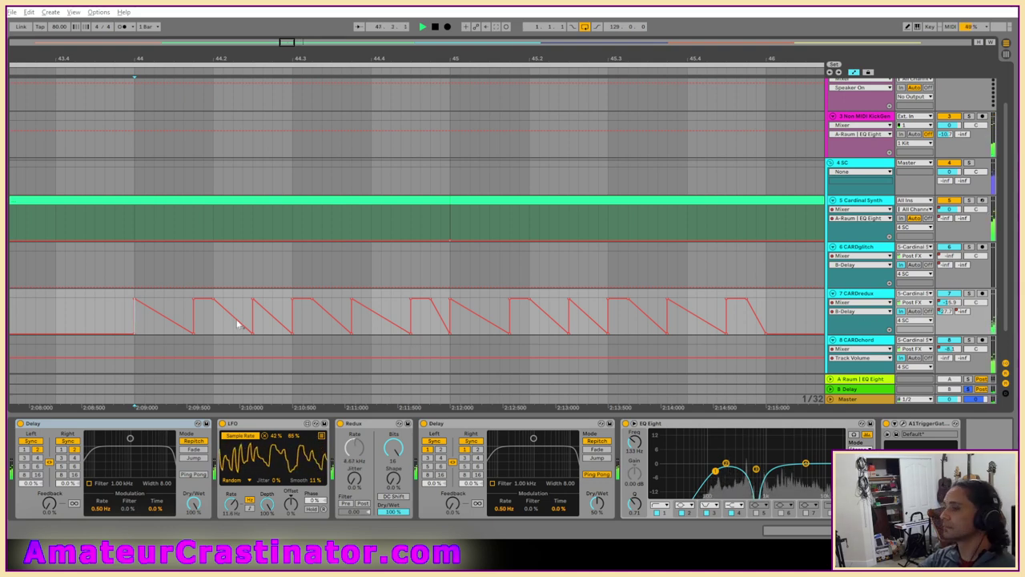
Set the playback start point to bar 43 and stop playback.
scroll(238, 322, down, 5)
click(184, 323)
key(space)
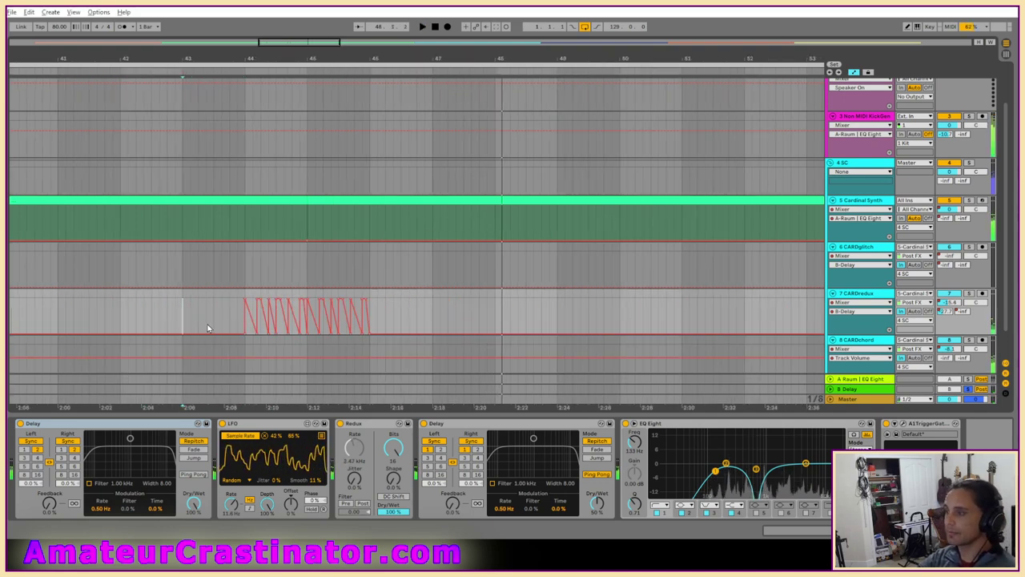
Play the song from bar 43 and show the B-Delay send automation on the CARDredux track around bar 44.
key(space)
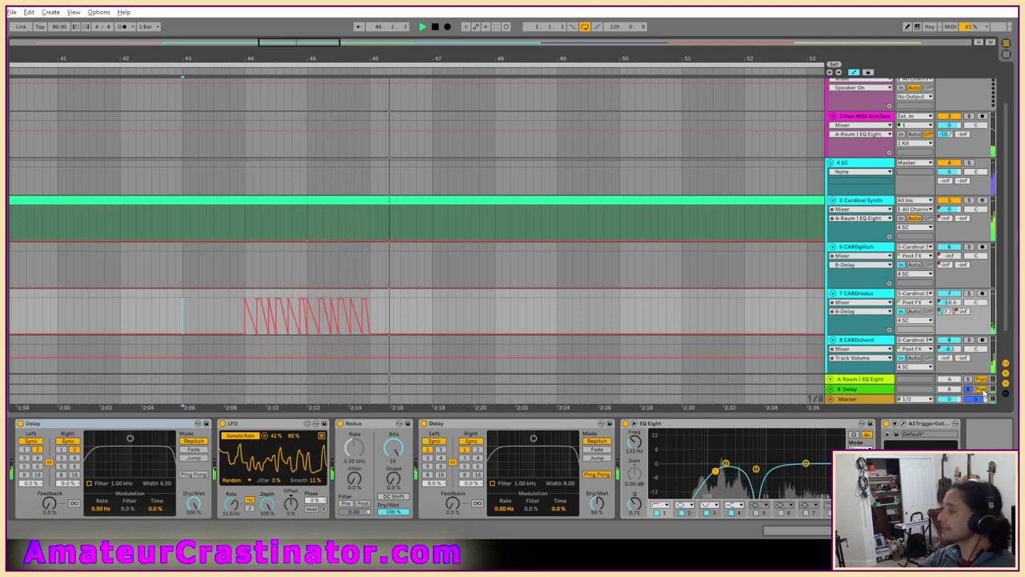
click(955, 304)
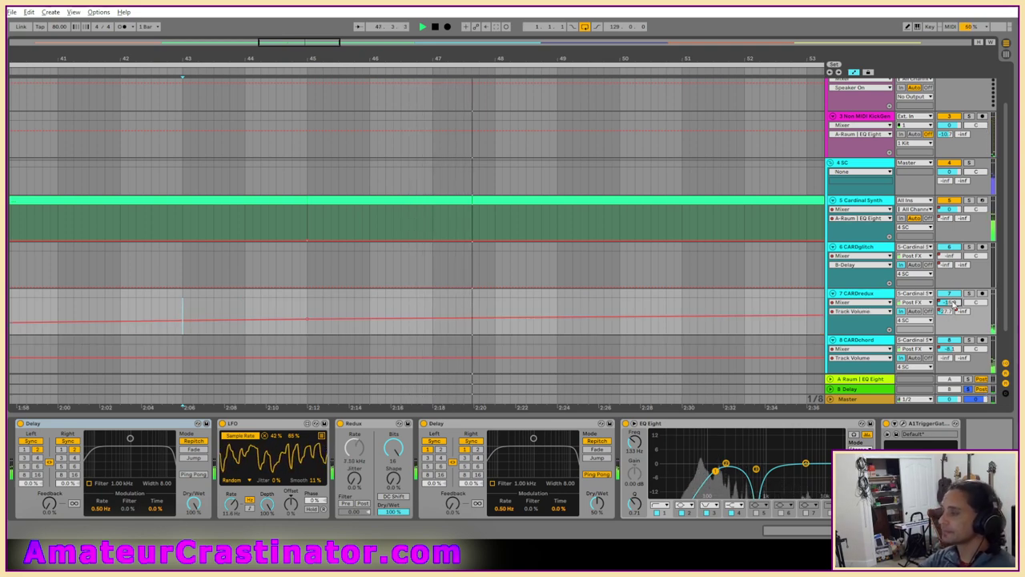
scroll(623, 327, down, 1)
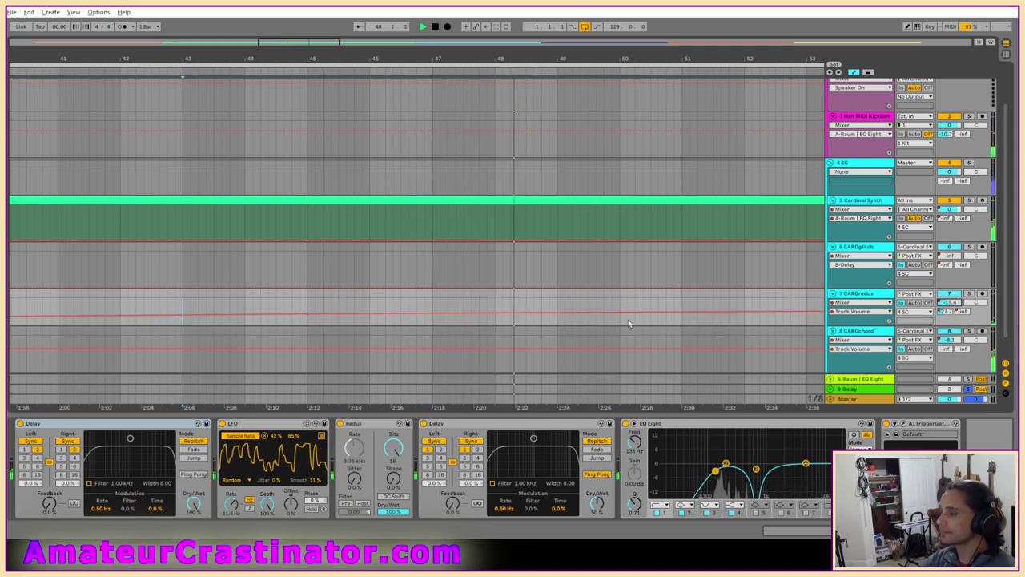
key(ctrl+z)
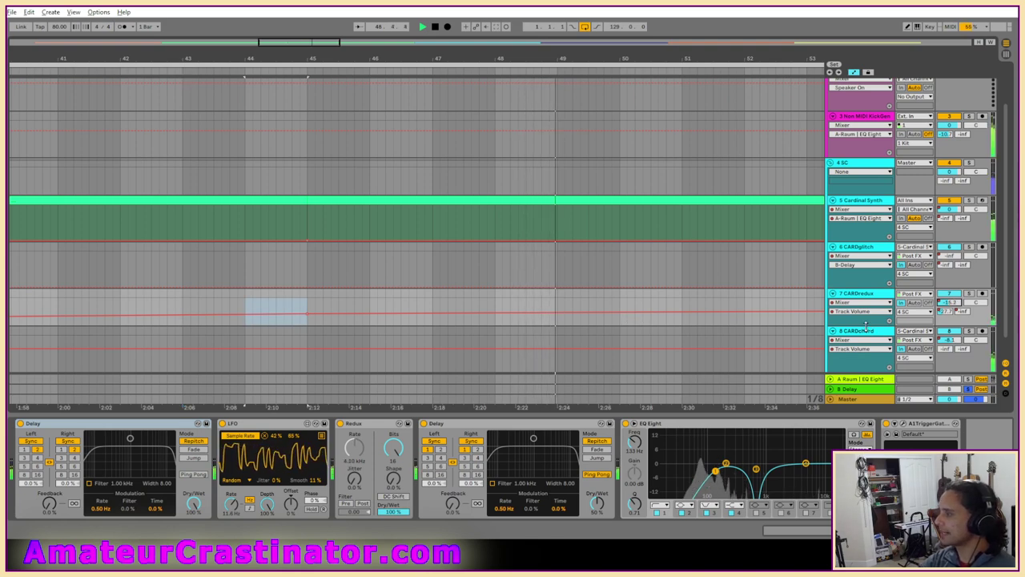
mouse_move(868, 325)
mouse_down()
mouse_move(868, 343)
mouse_move(868, 332)
mouse_up()
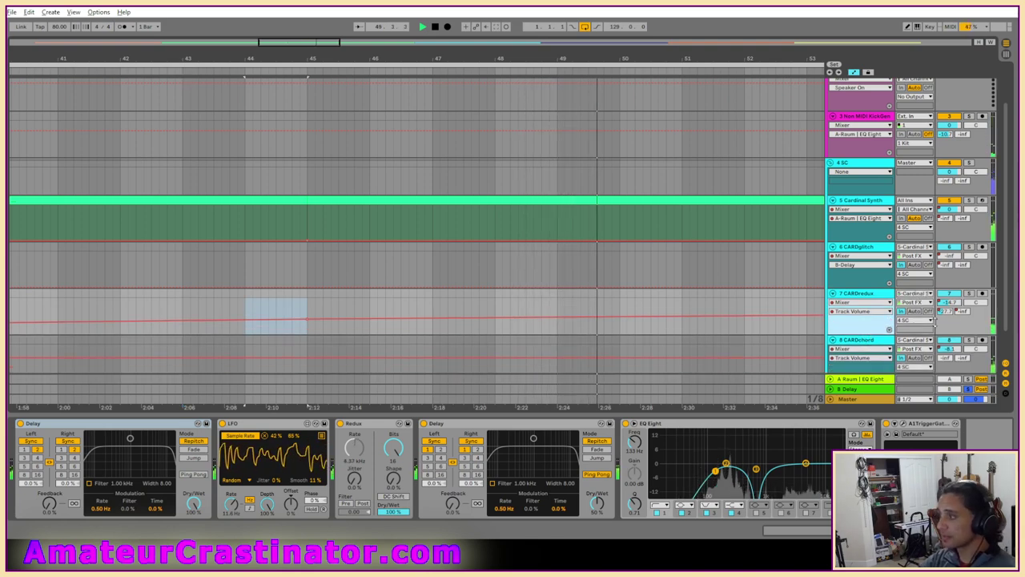
click(946, 312)
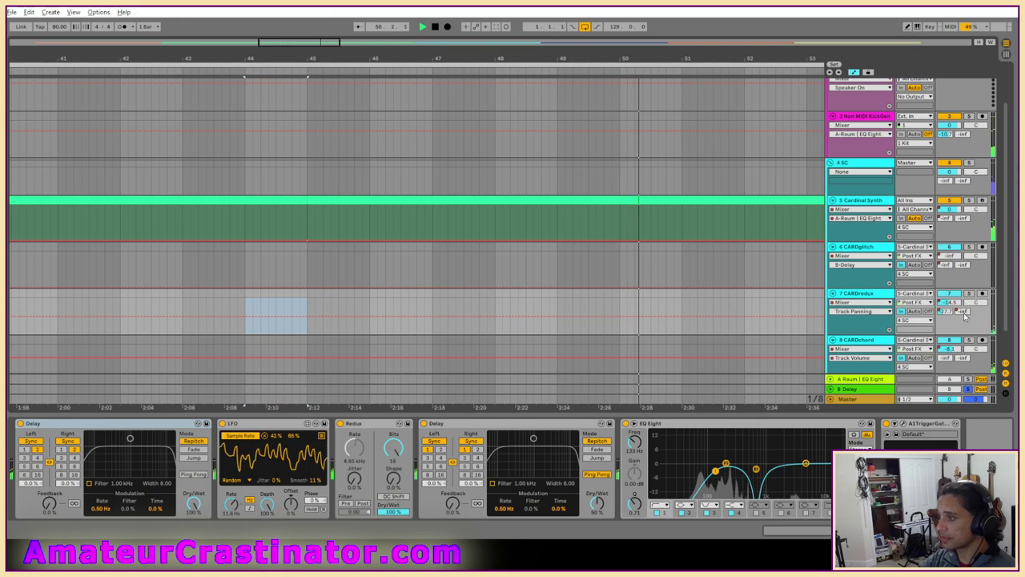
click(964, 312)
scroll(293, 335, up, 2)
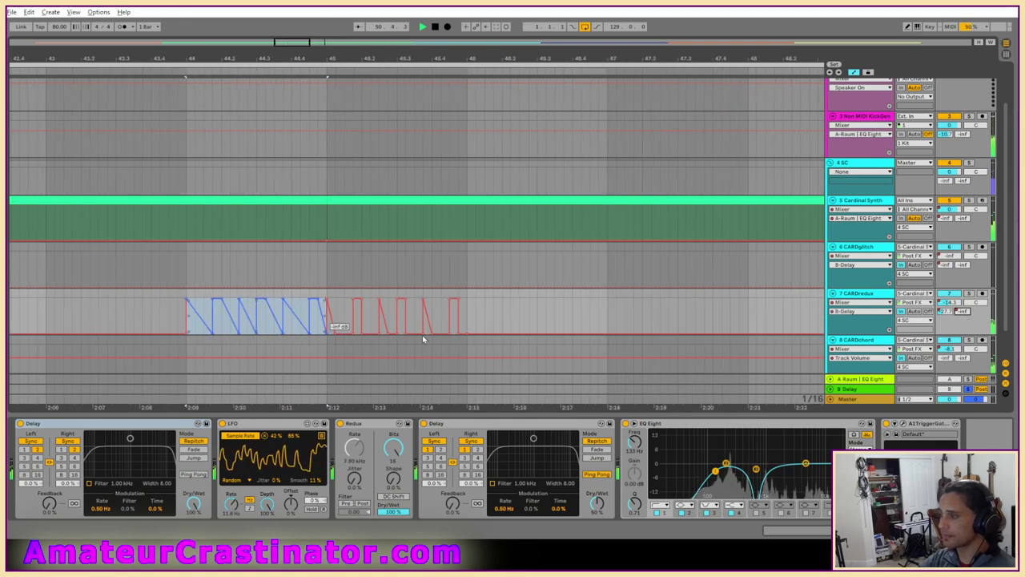
key(ctrl+d)
key(ctrl+d)
key(ctrl+z)
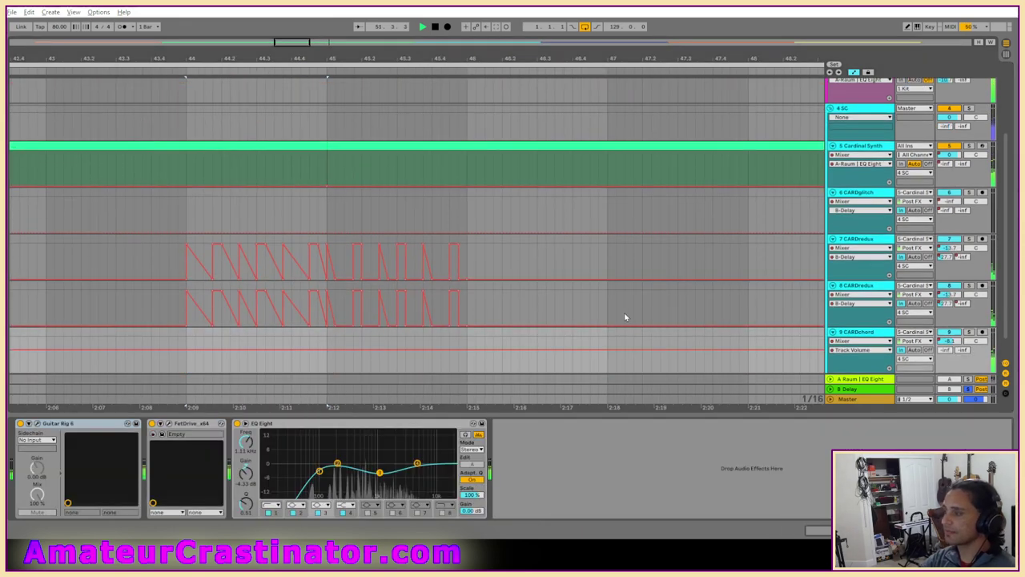
key(ctrl+z)
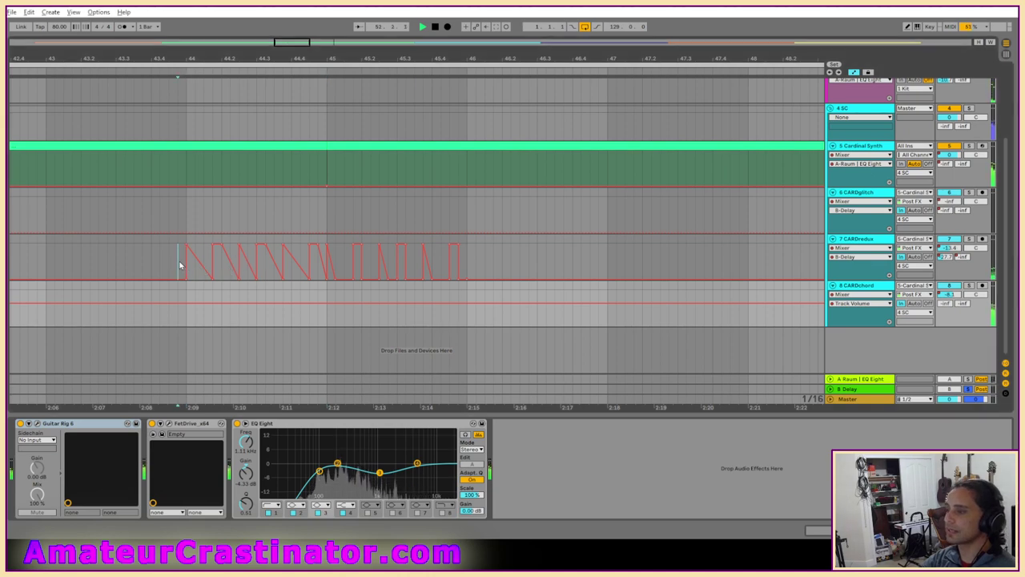
Select the one-bar B-Delay automation pattern from bar 44 to 45 on CARDredux and duplicate it twice, up to bar 47.
drag(179, 268, 327, 267)
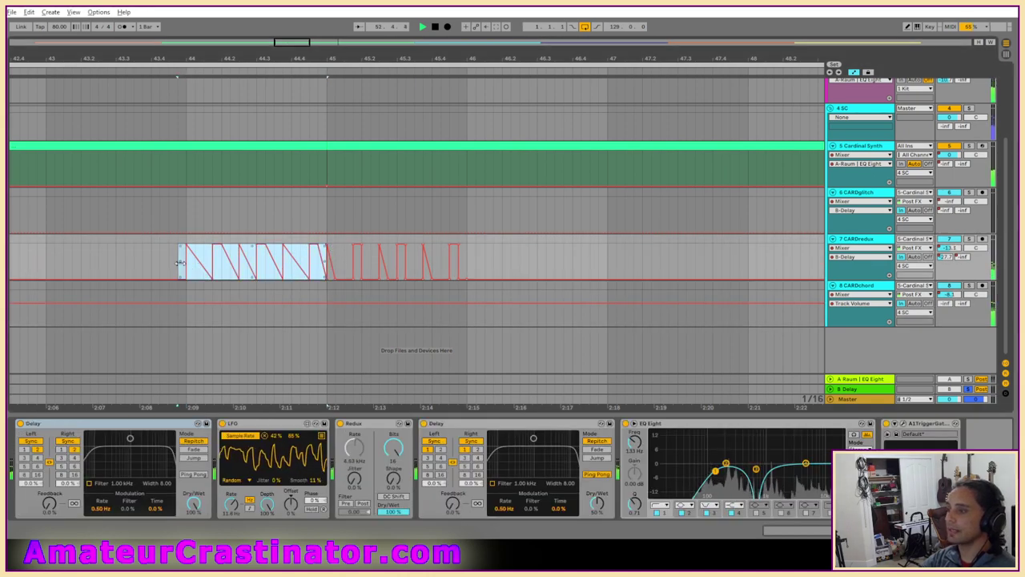
click(181, 258)
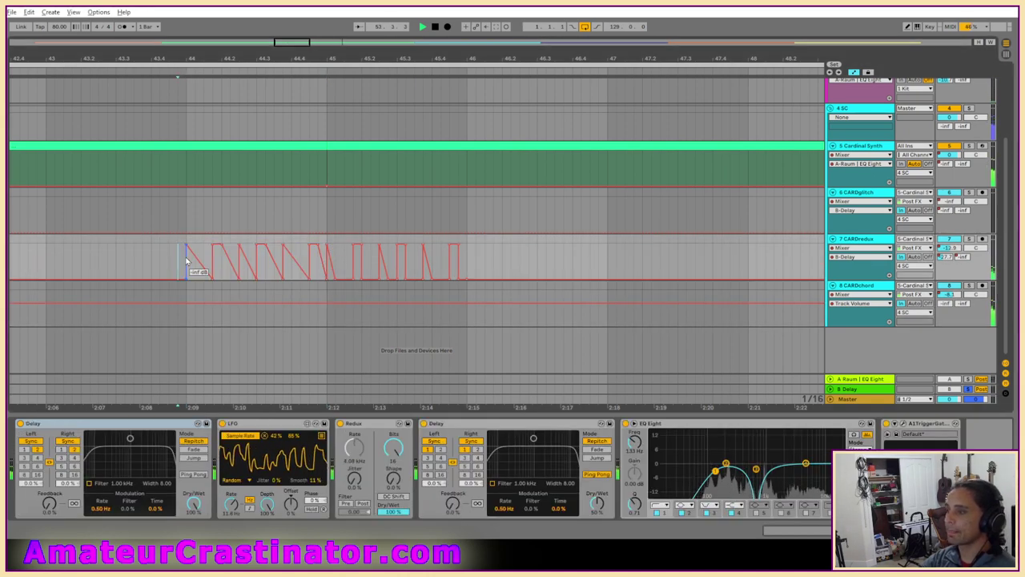
drag(184, 262, 325, 266)
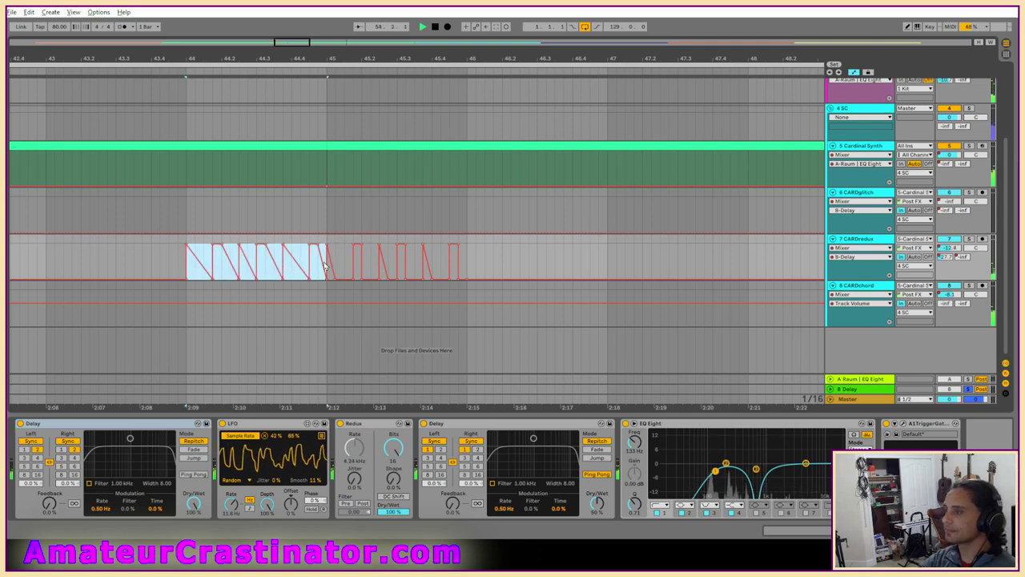
key(ctrl+d)
key(ctrl+d)
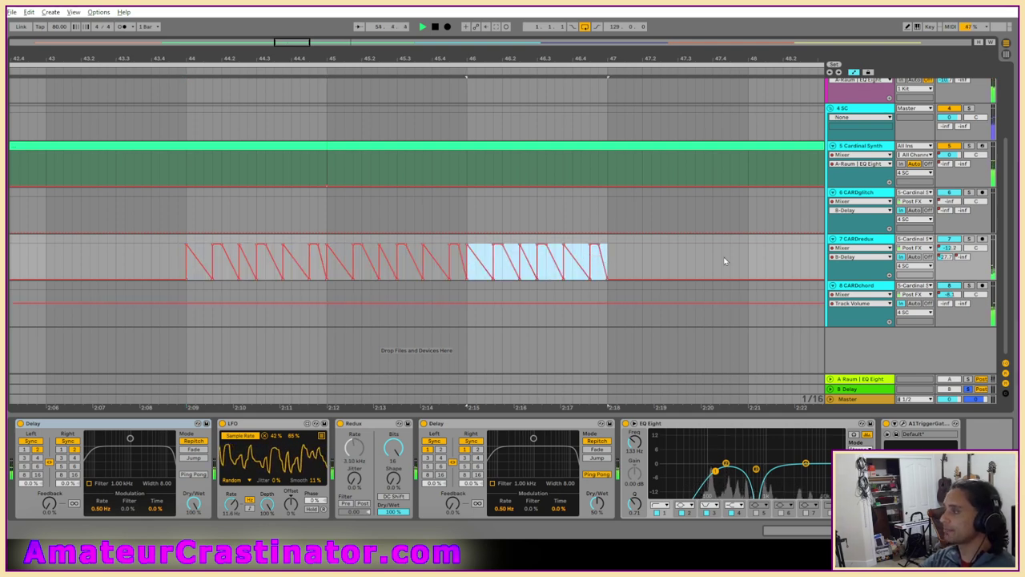
Select the B-Delay automation from bar 45 to 47 on CARDredux and duplicate it repeatedly until it reaches bar 65.
key(minus)
key(minus)
key(minus)
key(minus)
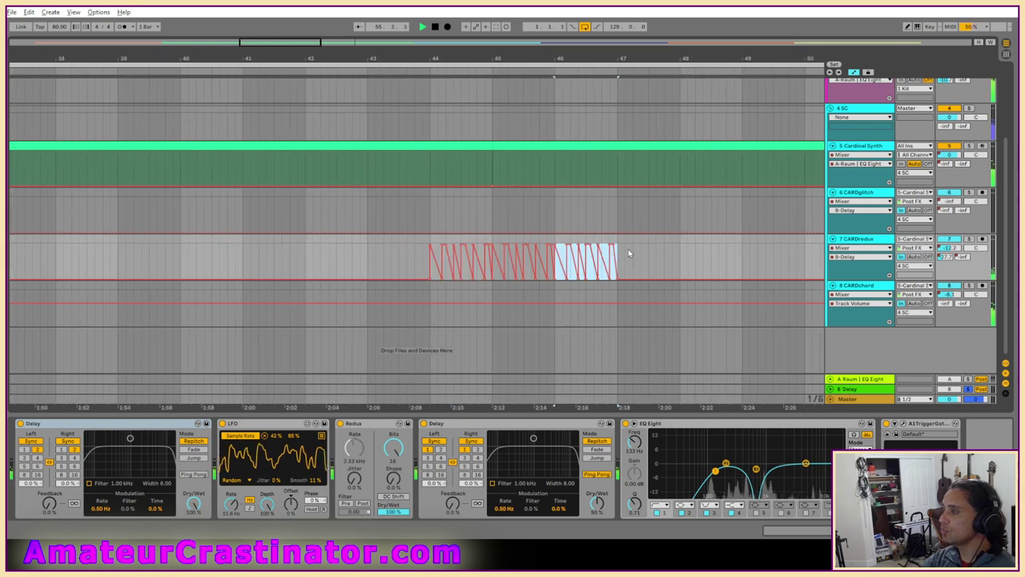
key(minus)
key(minus)
key(minus)
key(minus)
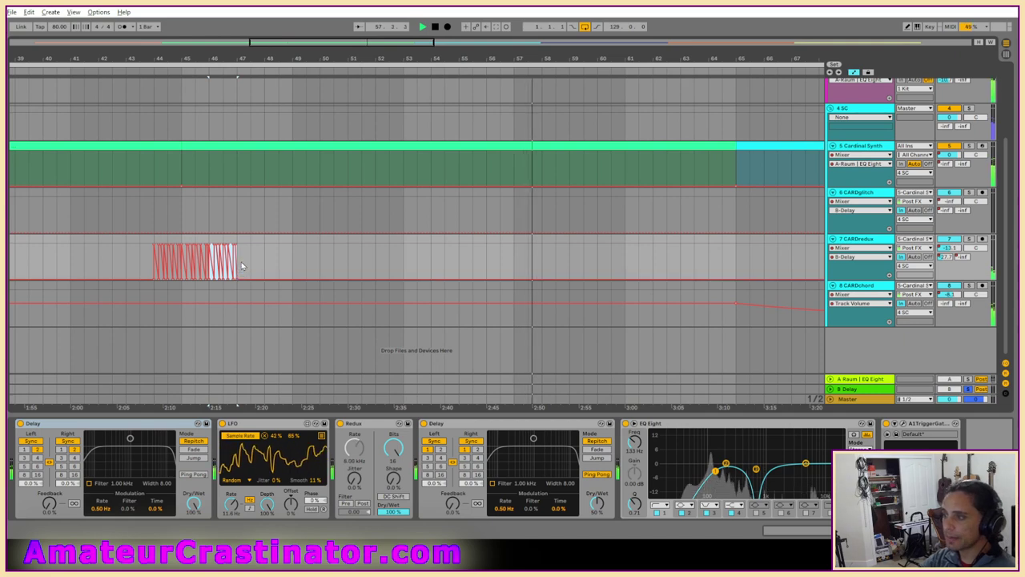
drag(238, 266, 183, 266)
key(ctrl+d)
key(ctrl+d)
key(ctrl+d)
key(ctrl+d)
key(ctrl+d)
key(ctrl+d)
key(ctrl+d)
key(ctrl+d)
key(ctrl+d)
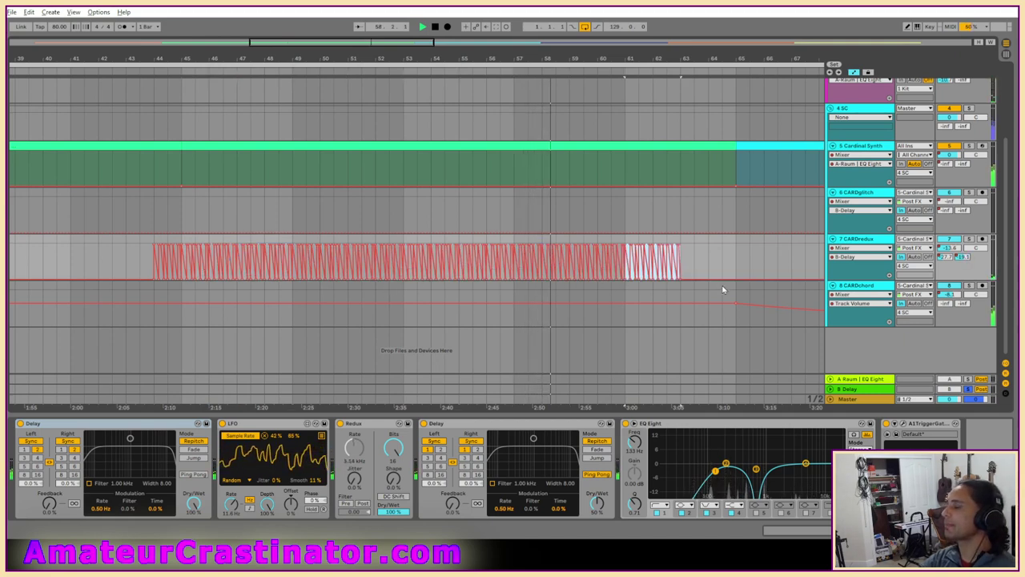
Show the track volume automation of CARDredux and replay the song from just before bar 44.
scroll(451, 266, down, 2)
key(a)
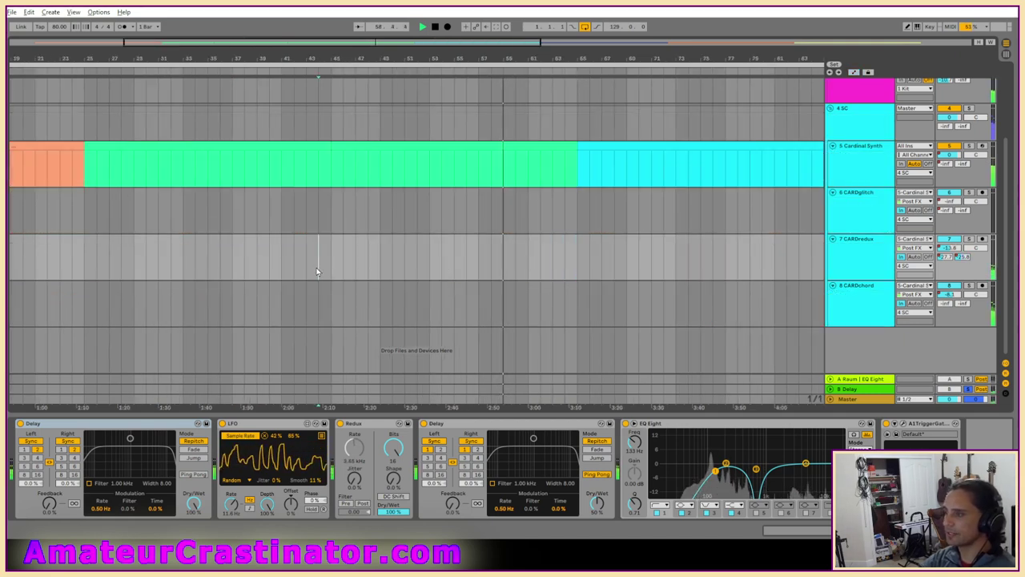
key(a)
click(954, 248)
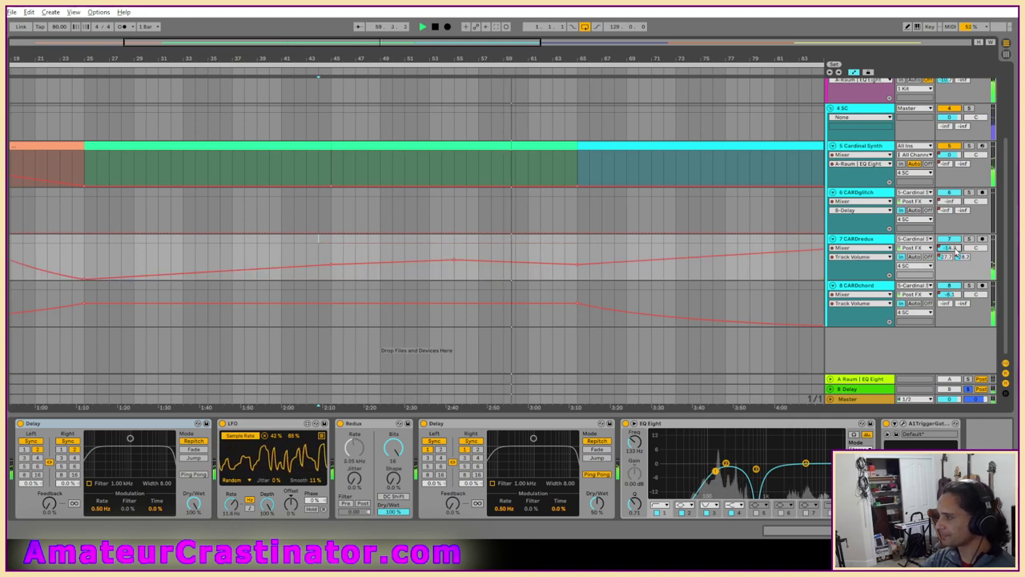
key(space)
key(space)
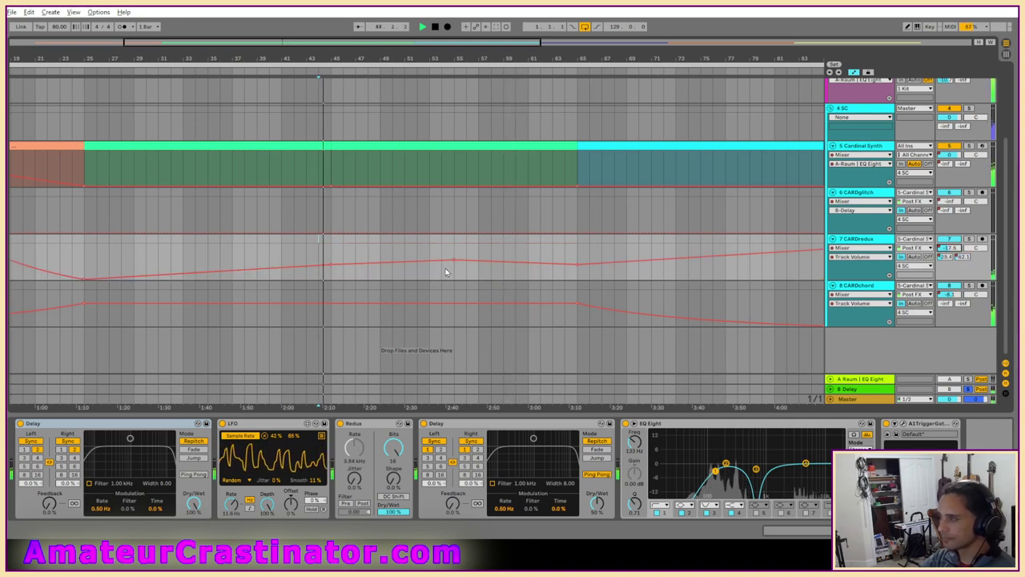
Unsolo the B Delay return track and open its Delay device.
key(a)
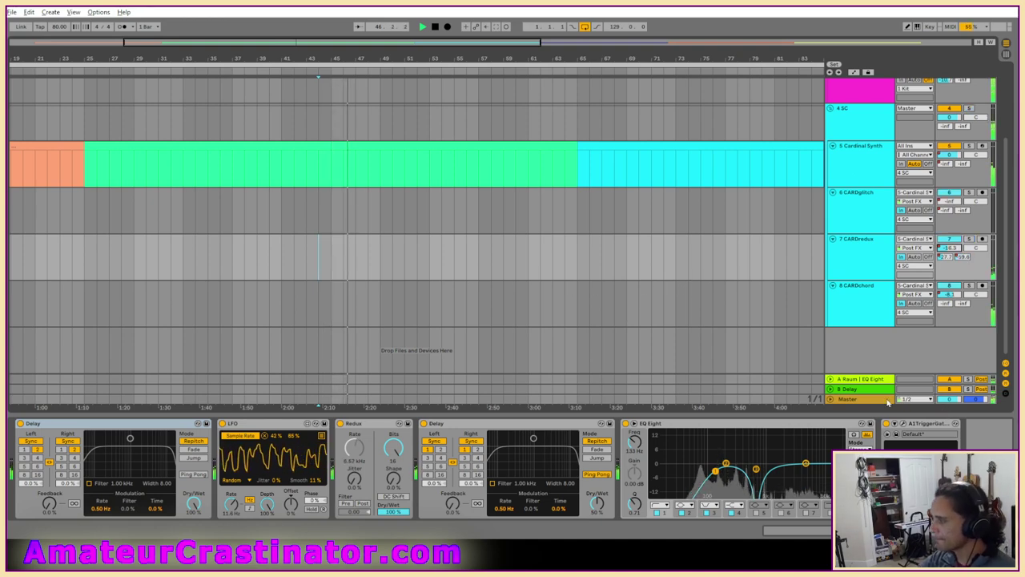
click(865, 390)
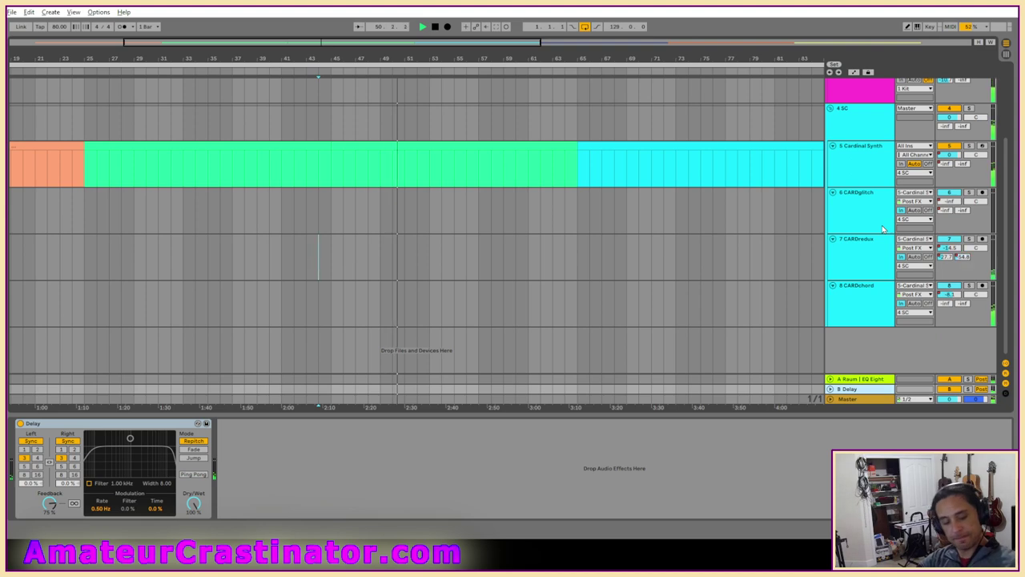
key(a)
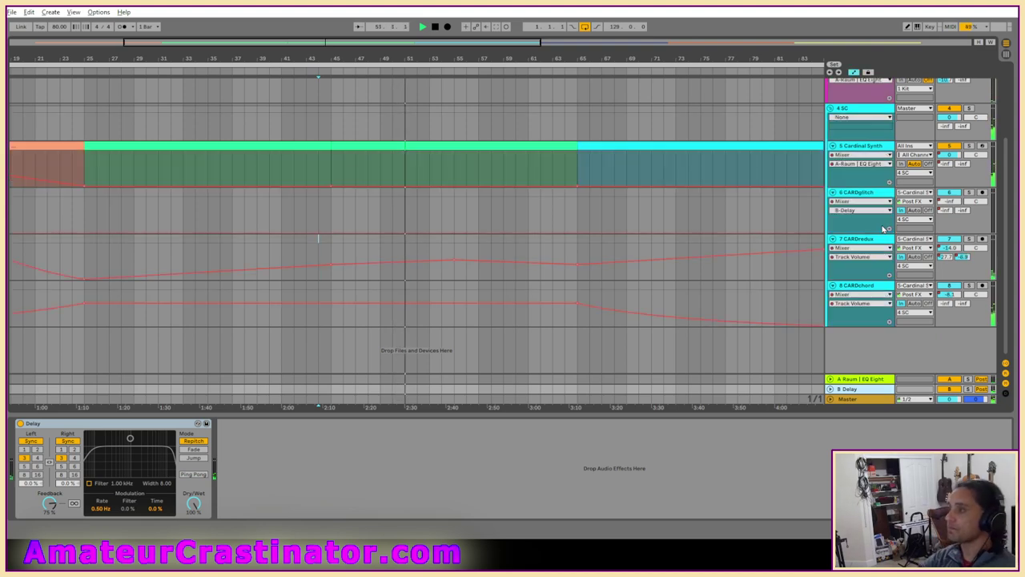
Copy the CARDredux B-Delay send automation from bar 55 to 65 and paste it at bar 95.
scroll(705, 246, down, 5)
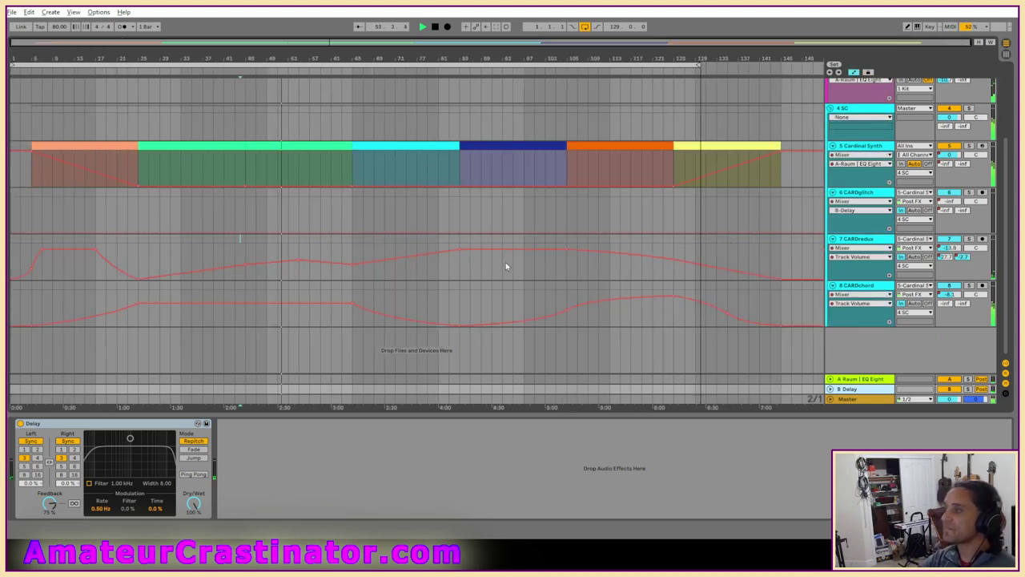
click(962, 260)
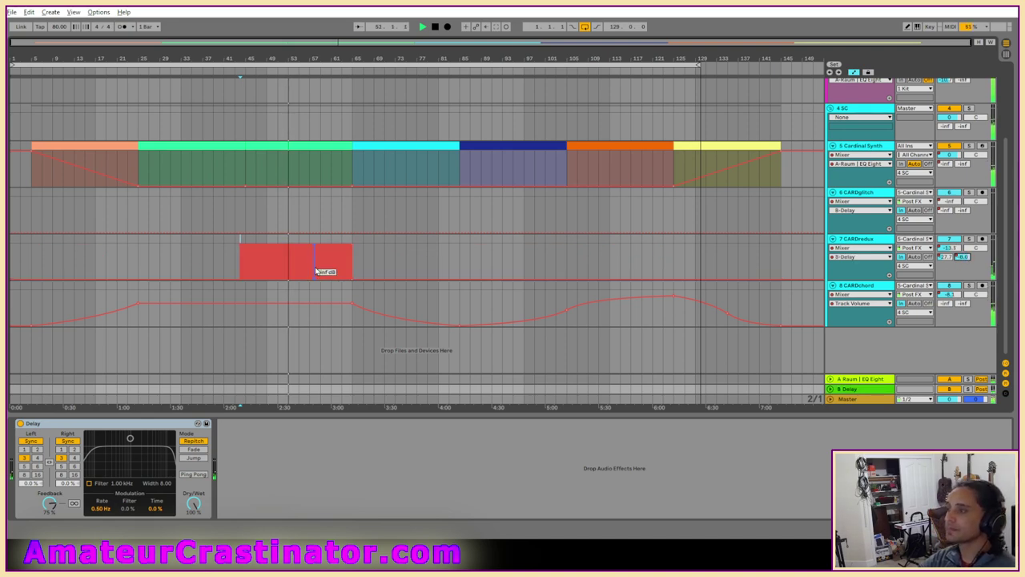
scroll(336, 271, up, 5)
scroll(218, 277, left, 5)
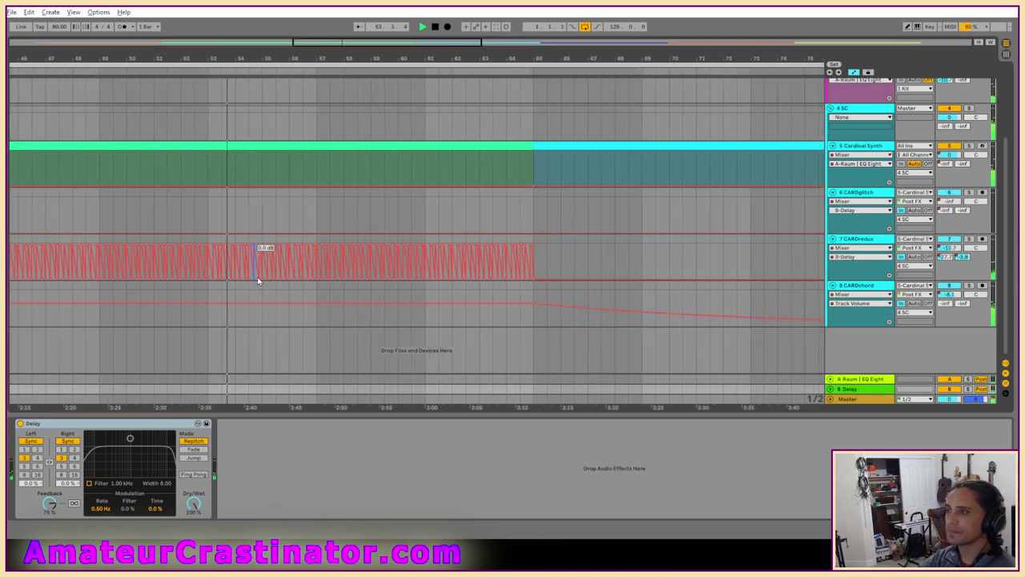
scroll(301, 283, left, 1)
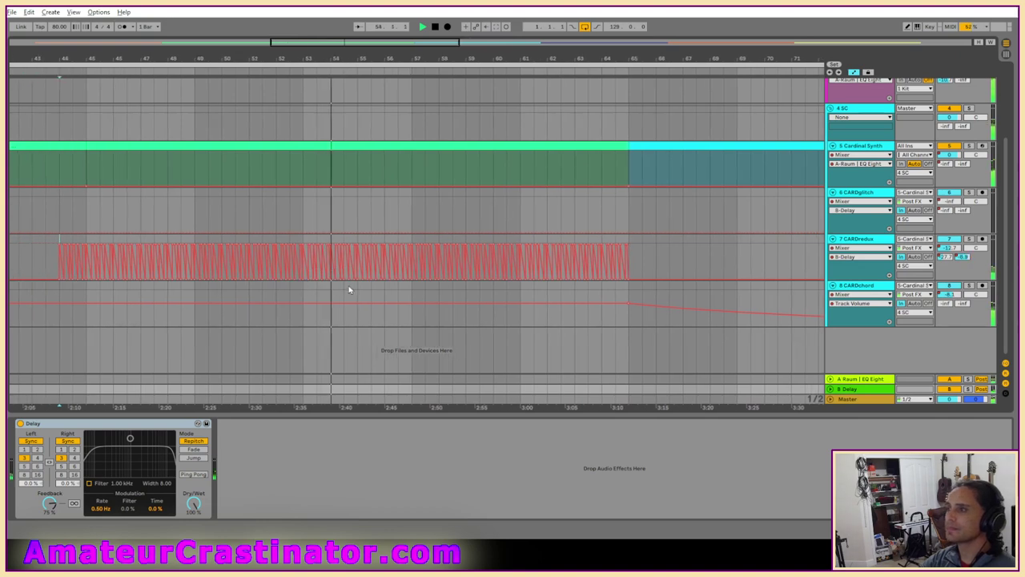
click(630, 256)
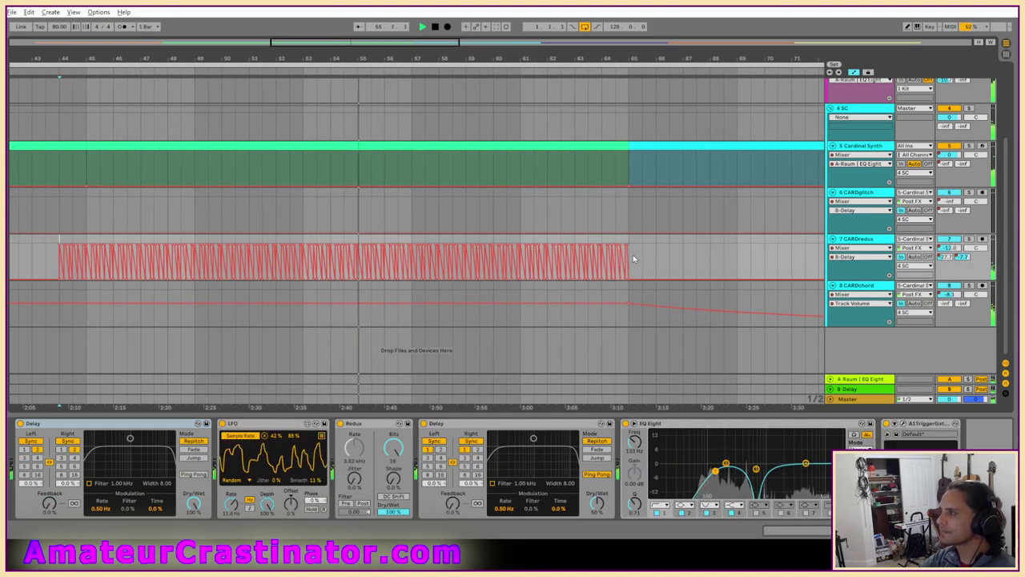
drag(622, 248, 468, 268)
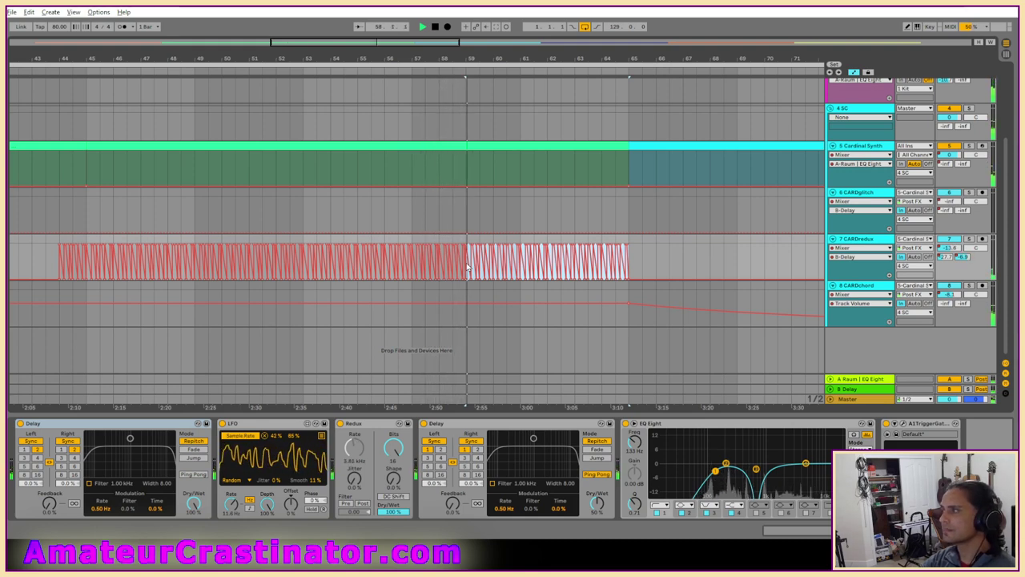
drag(468, 267, 360, 267)
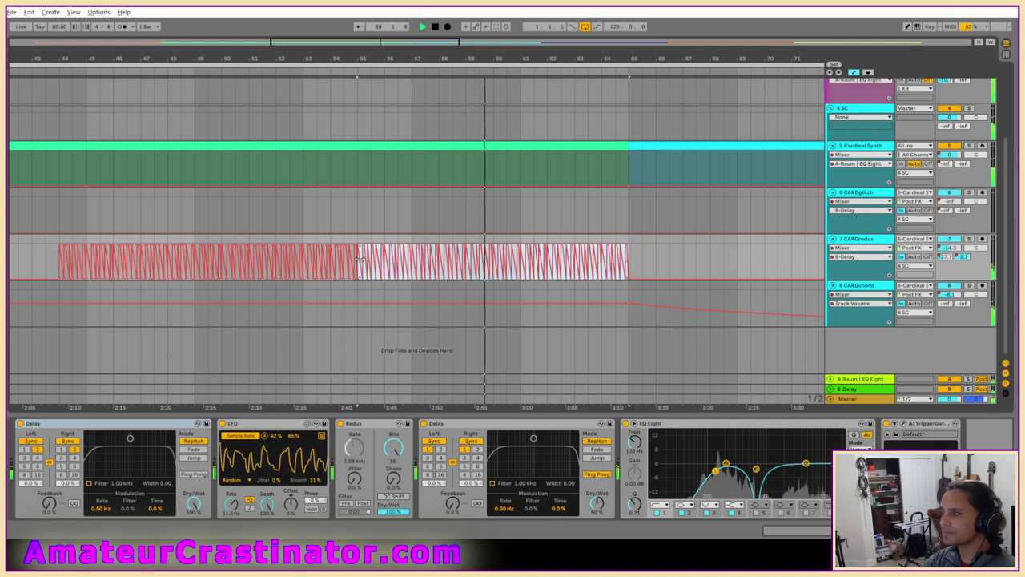
scroll(599, 275, down, 3)
scroll(653, 270, right, 10)
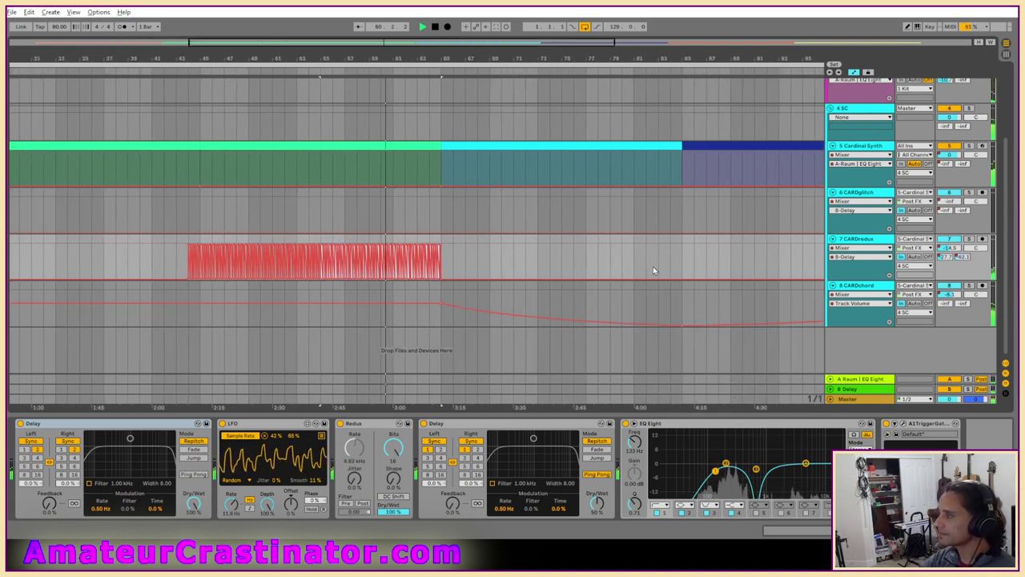
scroll(569, 279, right, 1)
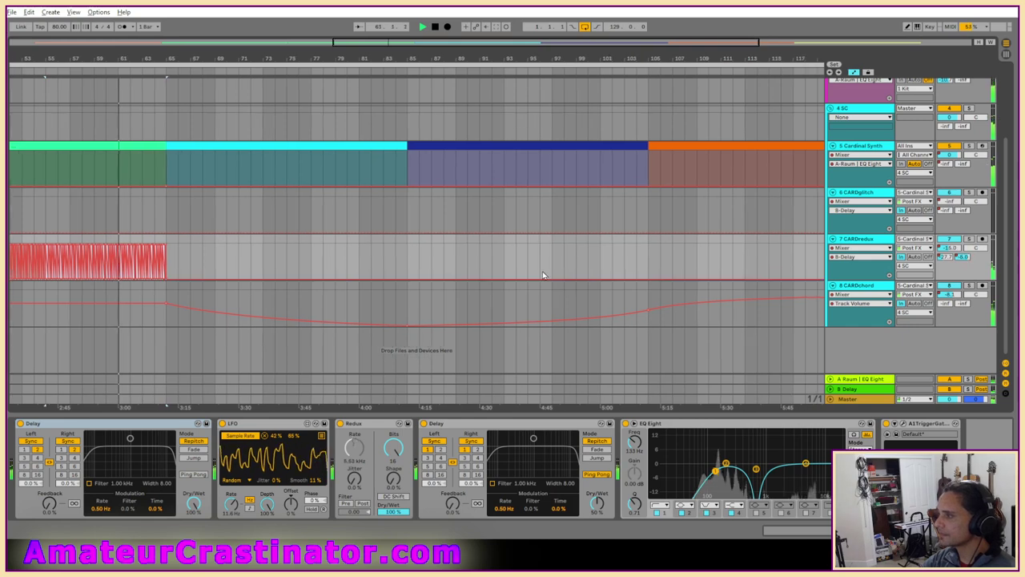
click(530, 268)
key(ctrl+v)
click(474, 264)
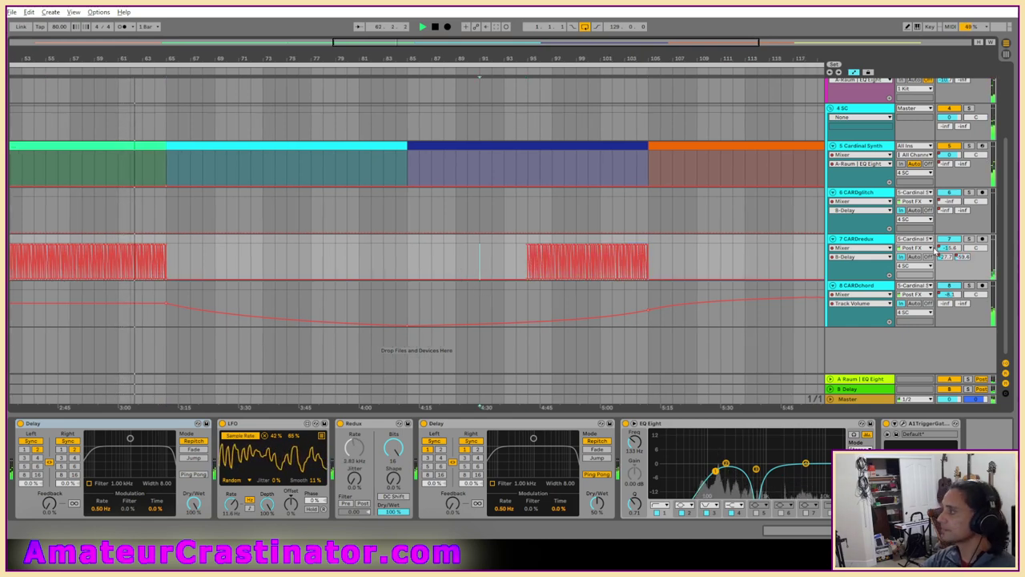
Switch CARDredux back to its track volume automation and review the whole arrangement with automation shown and hidden.
click(951, 250)
key(a)
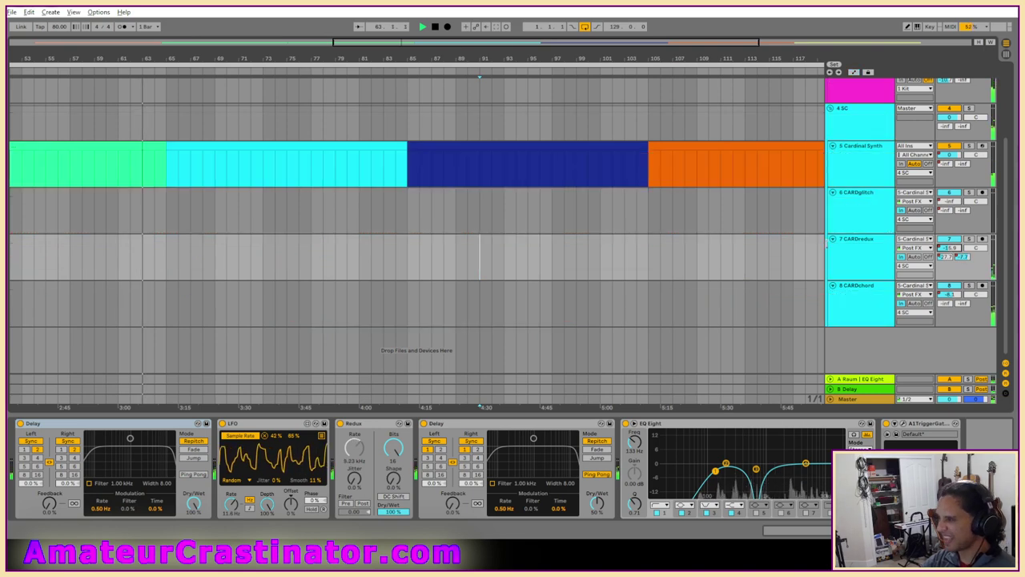
key(a)
key(minus)
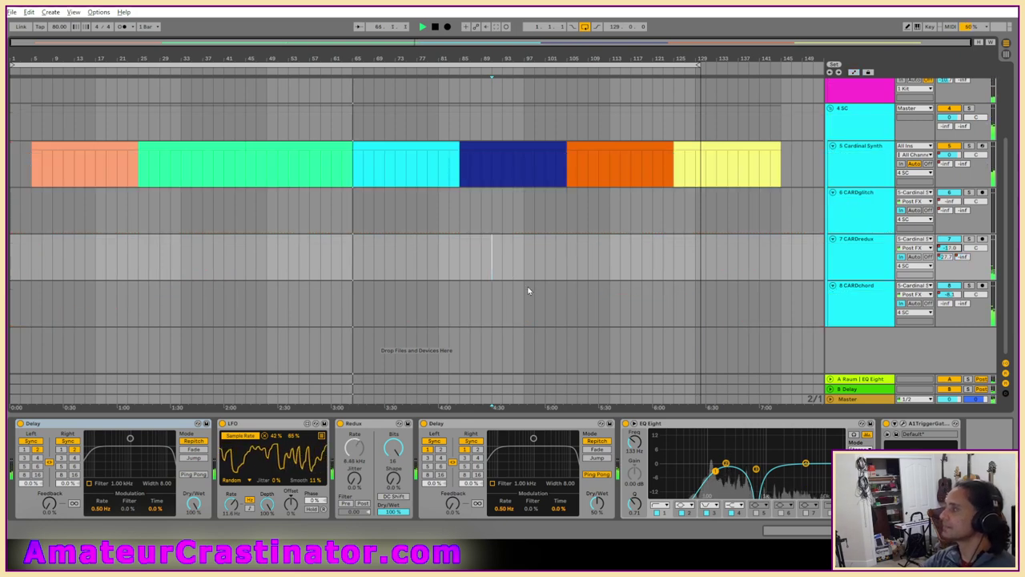
key(a)
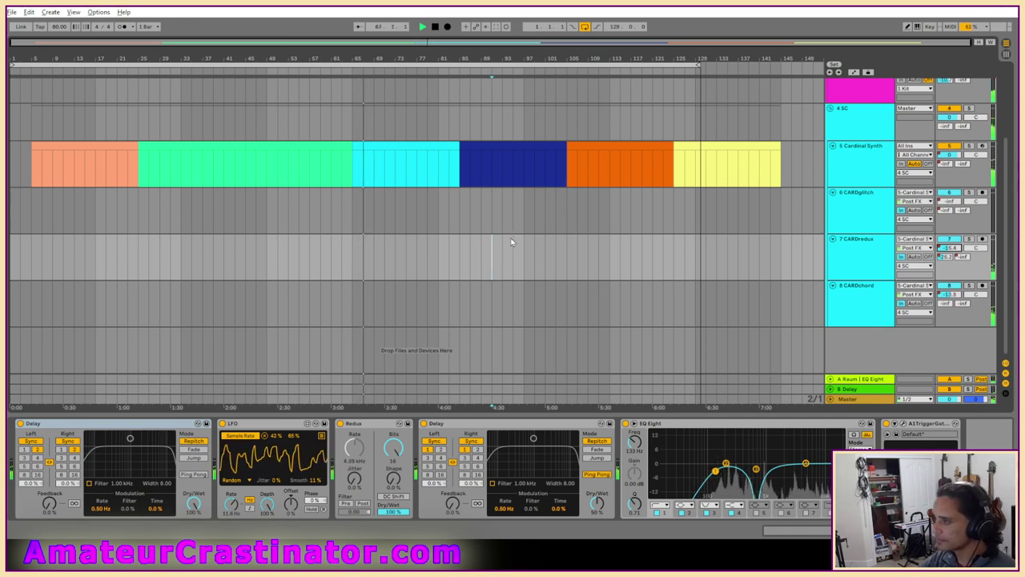
Review the arrangement with automation shown and hidden, and inspect the devices on the CARDglitch, SC and Cardinal Synth tracks.
key(a)
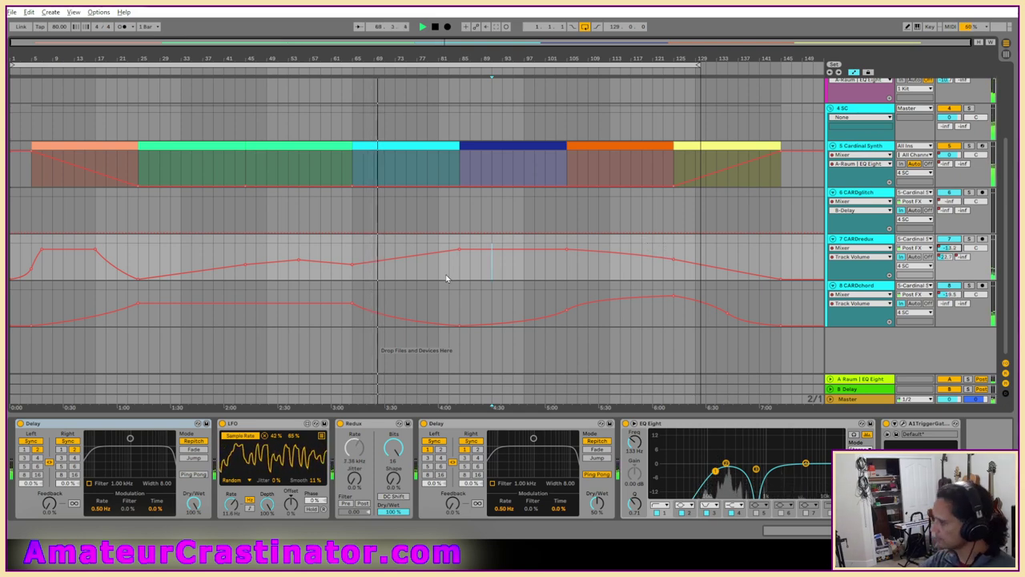
click(532, 271)
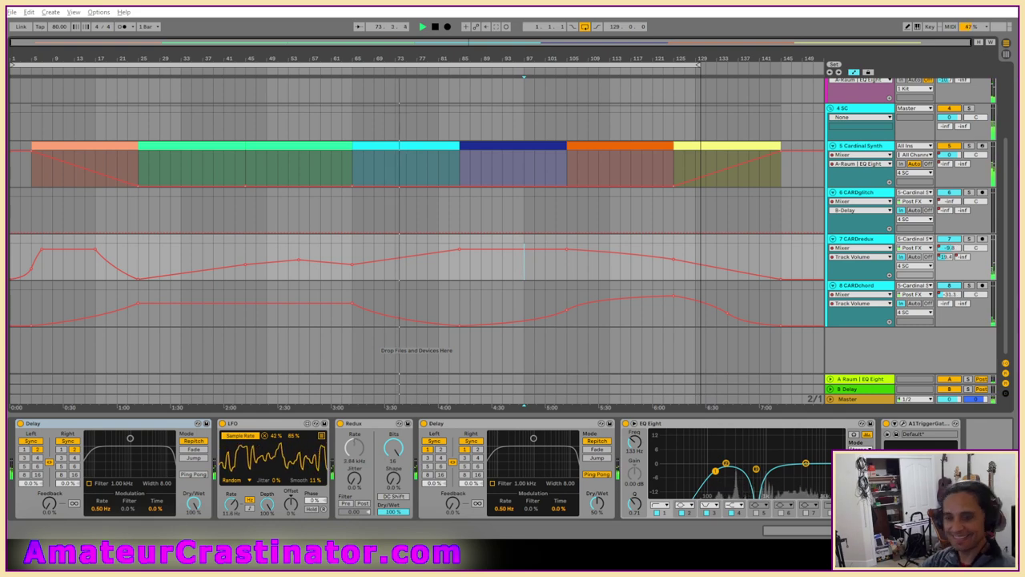
click(869, 224)
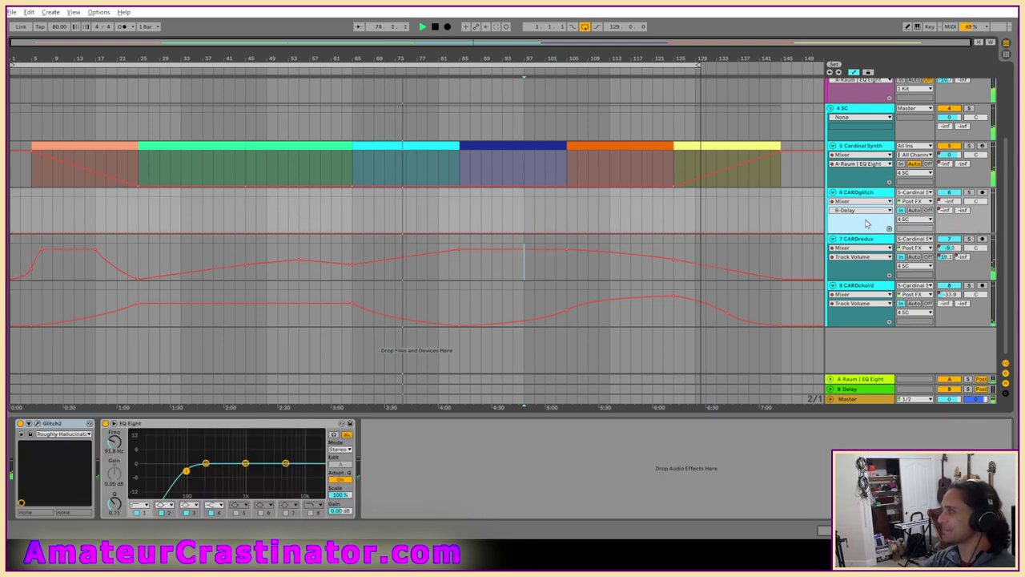
key(a)
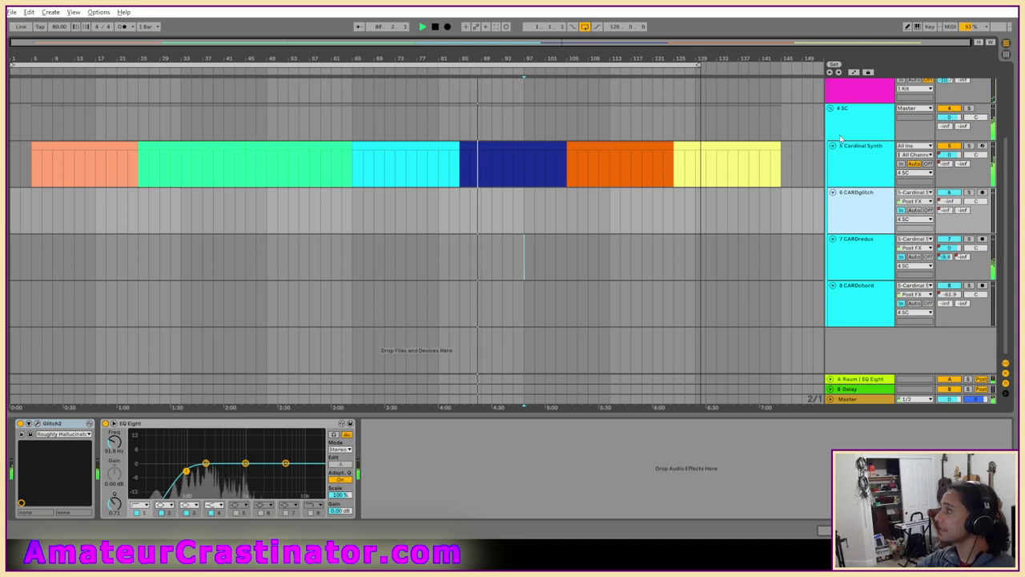
click(842, 121)
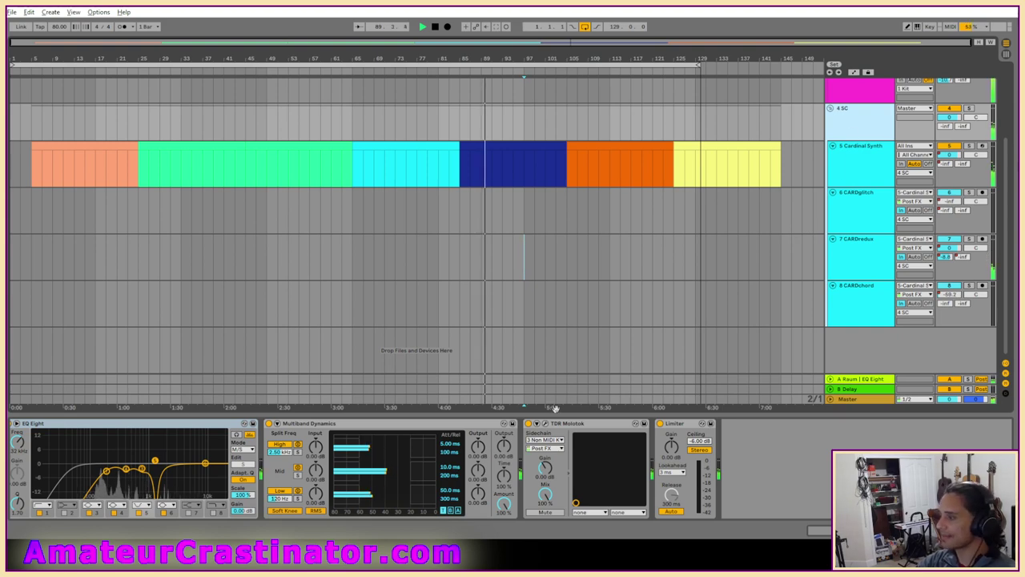
click(843, 168)
click(839, 218)
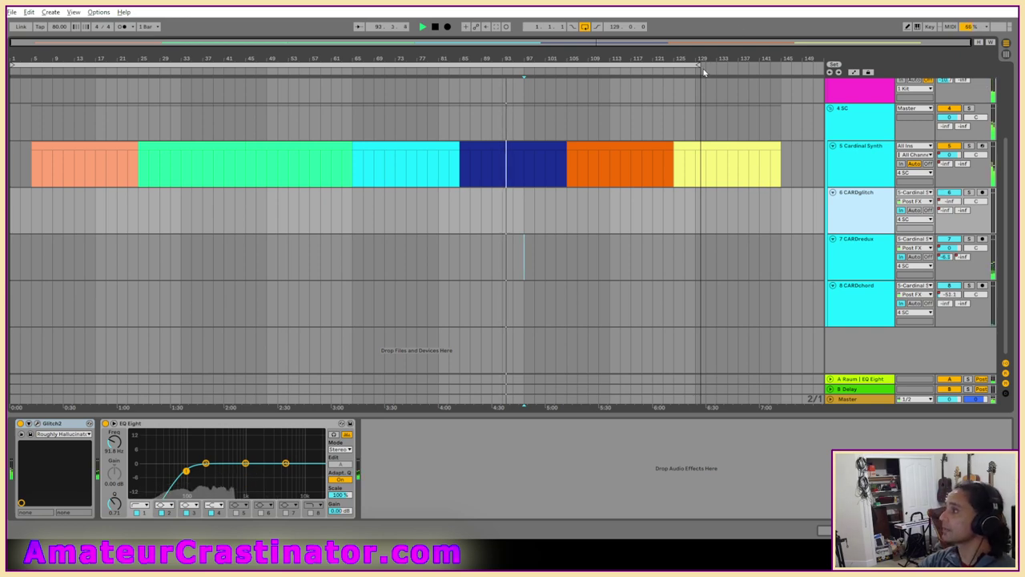
Extend the arrangement loop to a length of 148 bars and show the automation lanes again.
drag(700, 65, 803, 76)
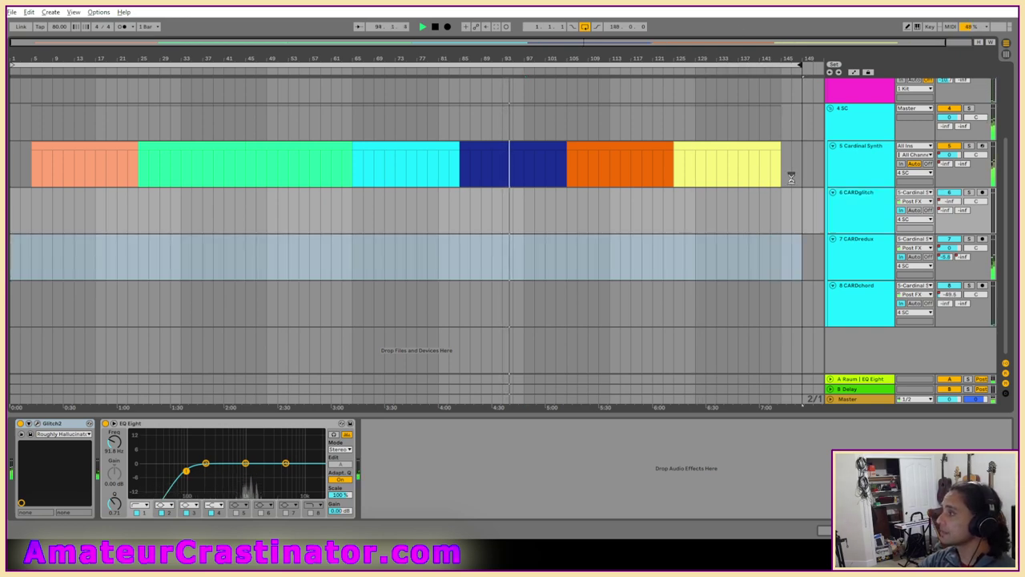
key(a)
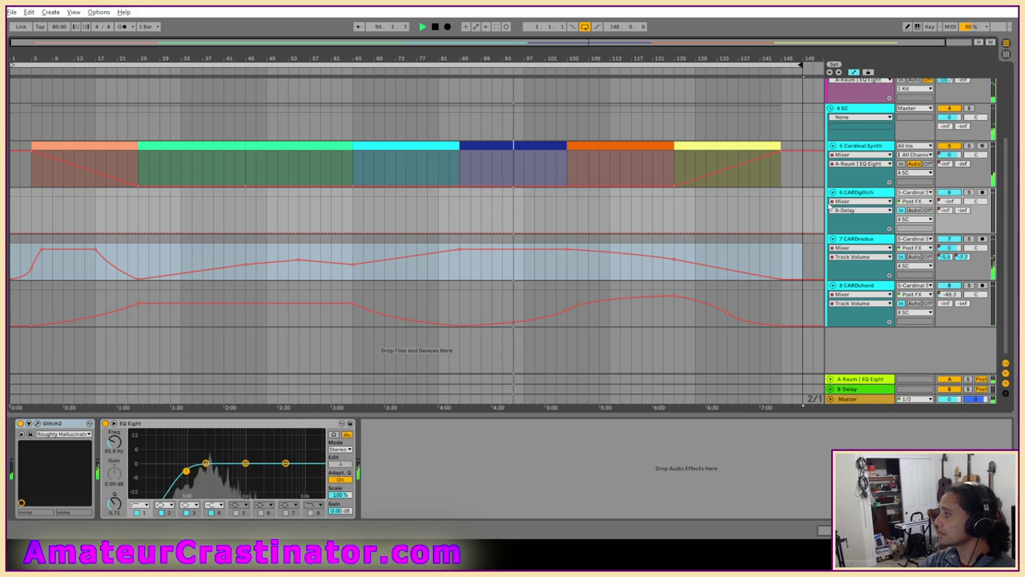
scroll(763, 157, down, 1)
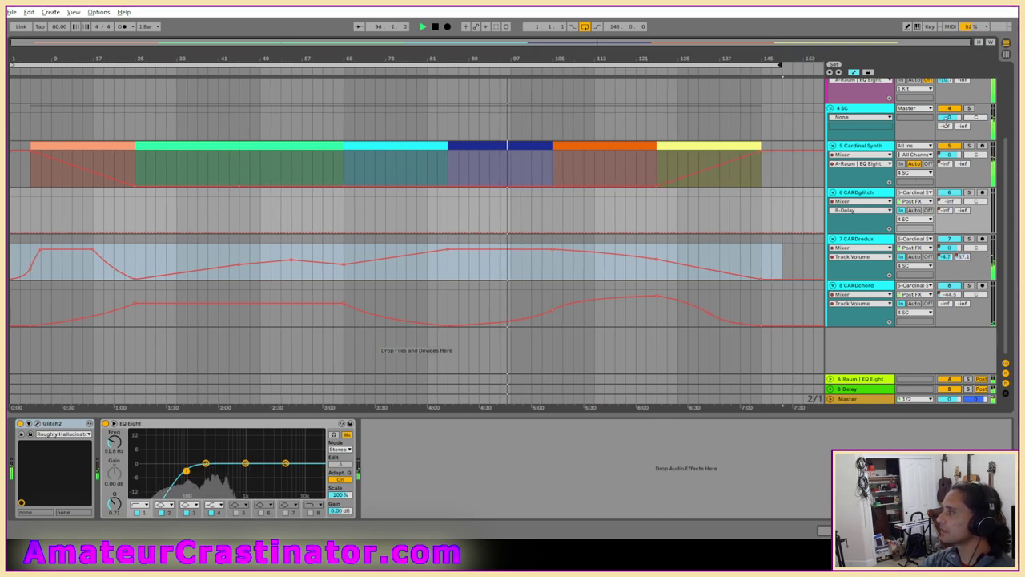
scroll(873, 175, up, 3)
scroll(873, 175, down, 2)
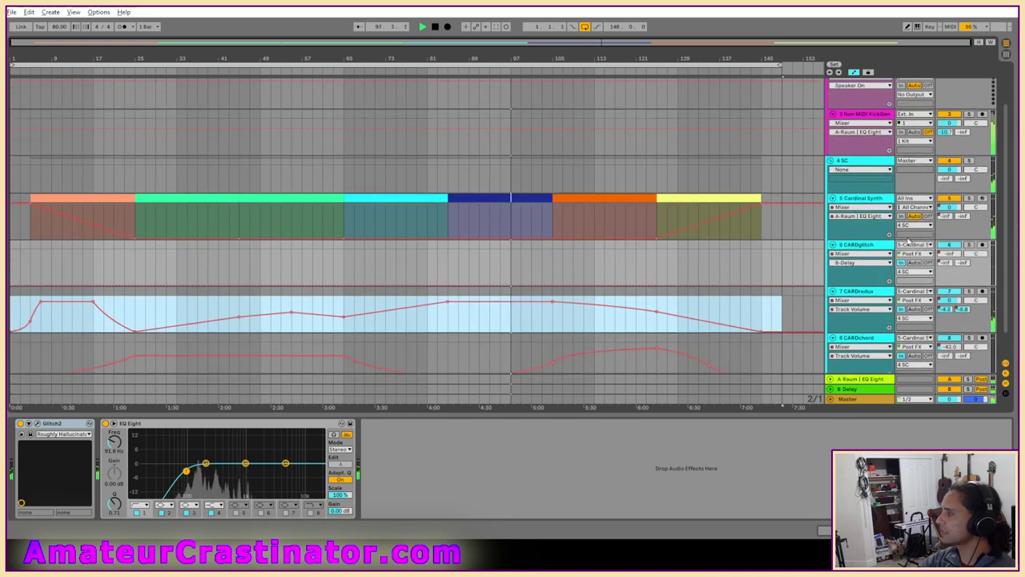
Show the Cardinal Synth's track volume automation and the Auto Filter frequency automation of the 1 Kit track.
click(951, 214)
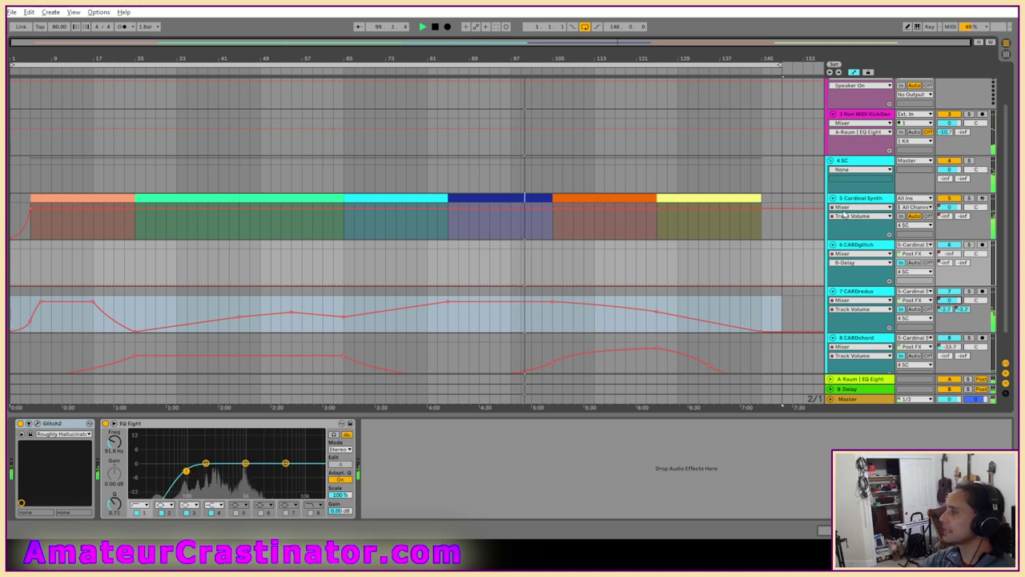
click(846, 215)
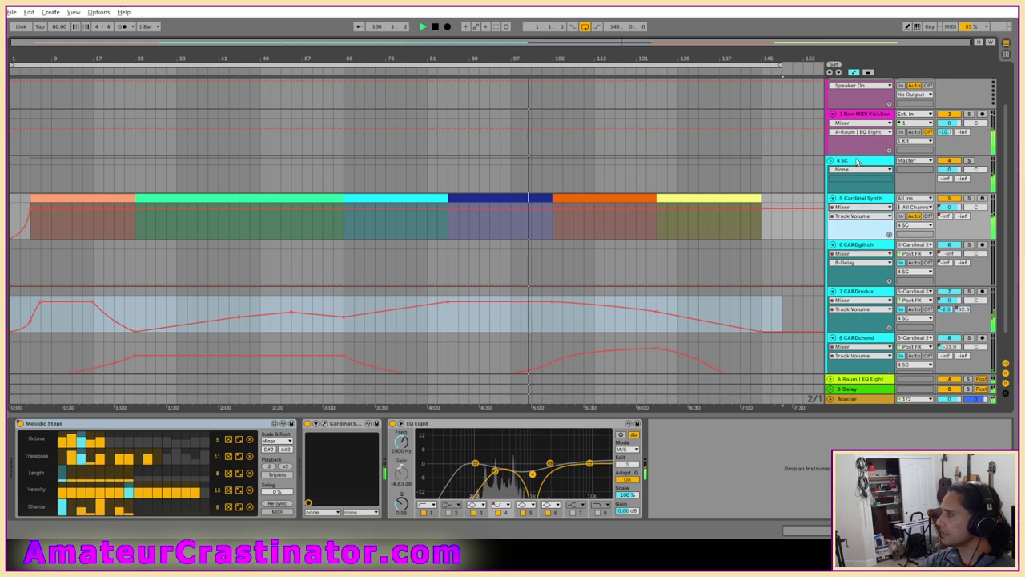
click(857, 162)
click(854, 170)
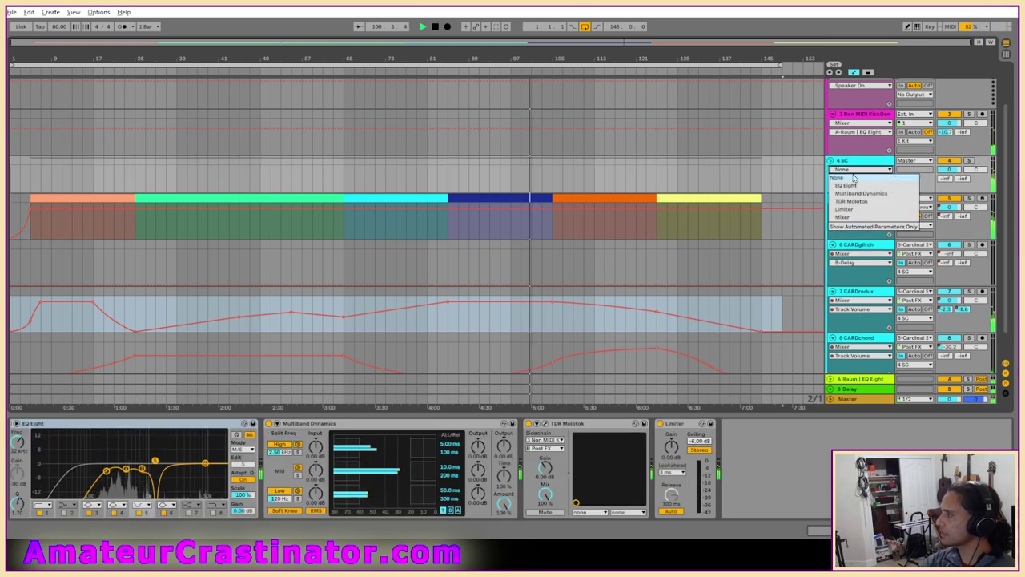
scroll(861, 106, up, 3)
click(854, 92)
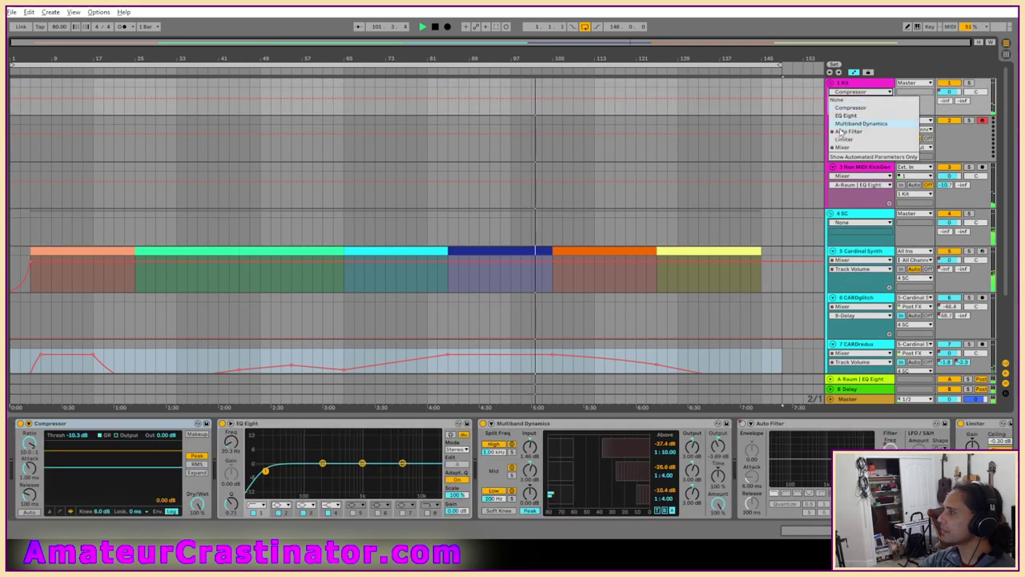
click(843, 131)
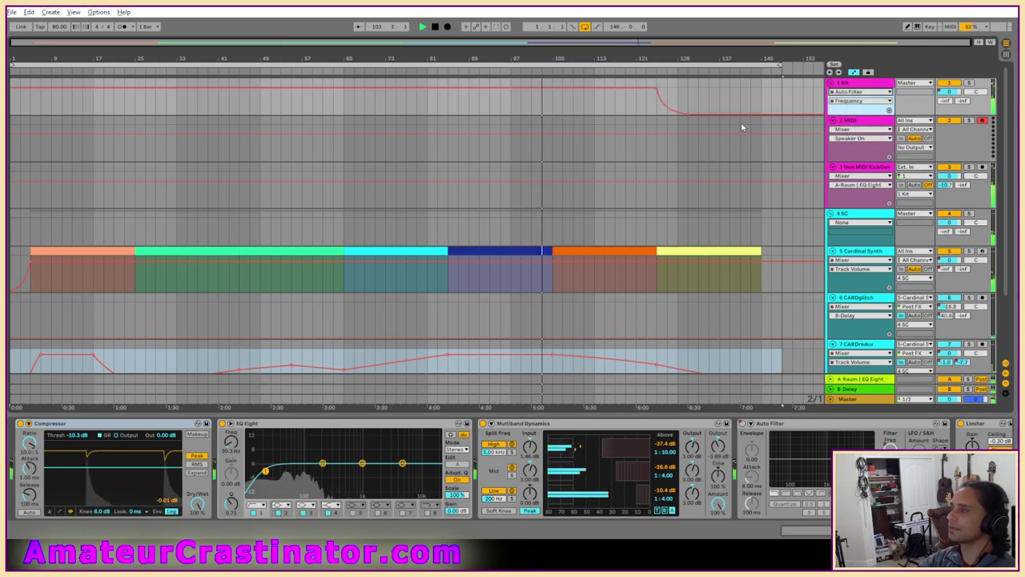
Try to paste the 1 Kit track's Auto Filter frequency fade-out at bar 145, and undo it.
drag(614, 103, 785, 107)
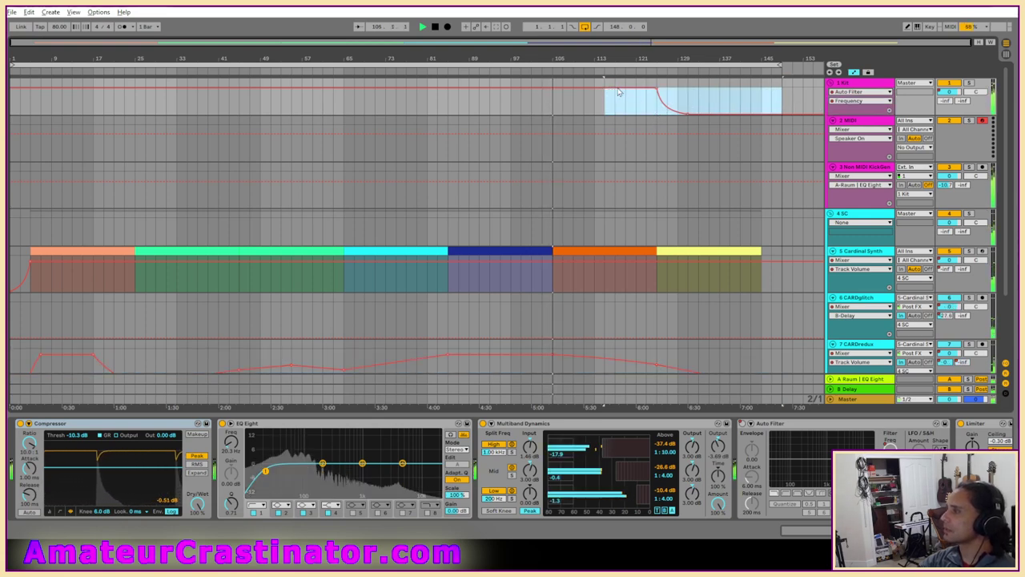
drag(616, 103, 699, 110)
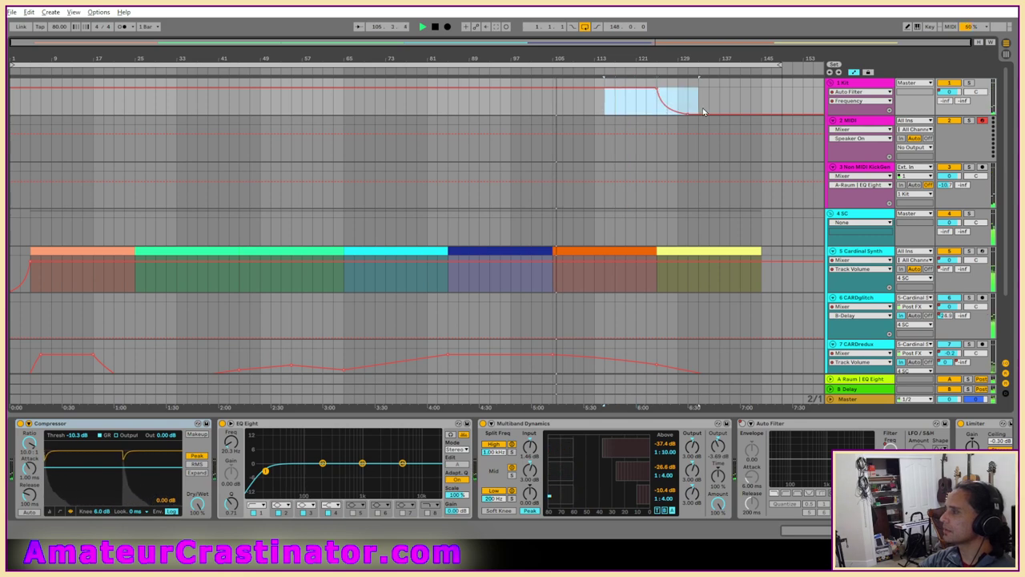
click(605, 104)
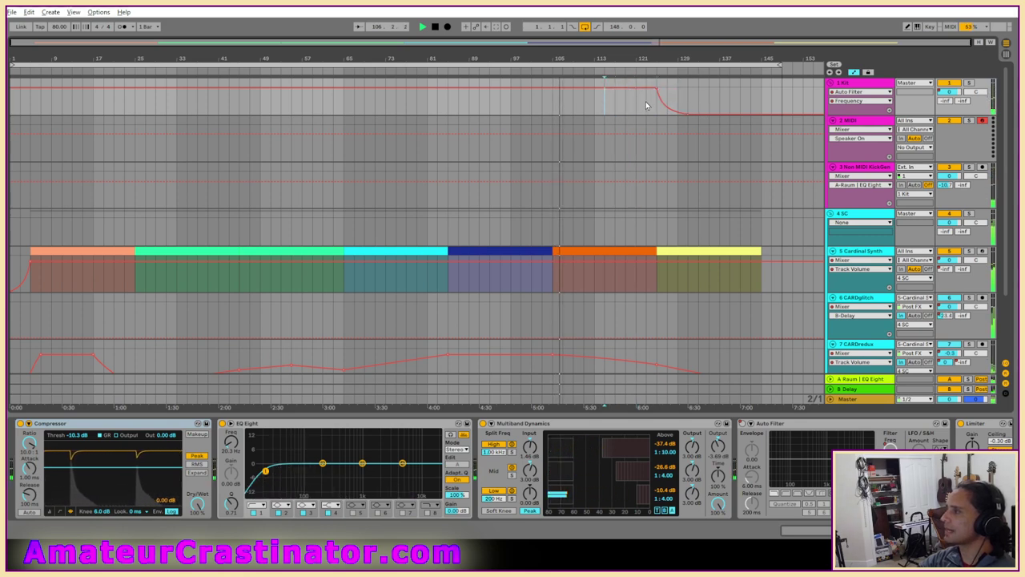
drag(605, 103, 694, 101)
key(ctrl+z)
key(ctrl+z)
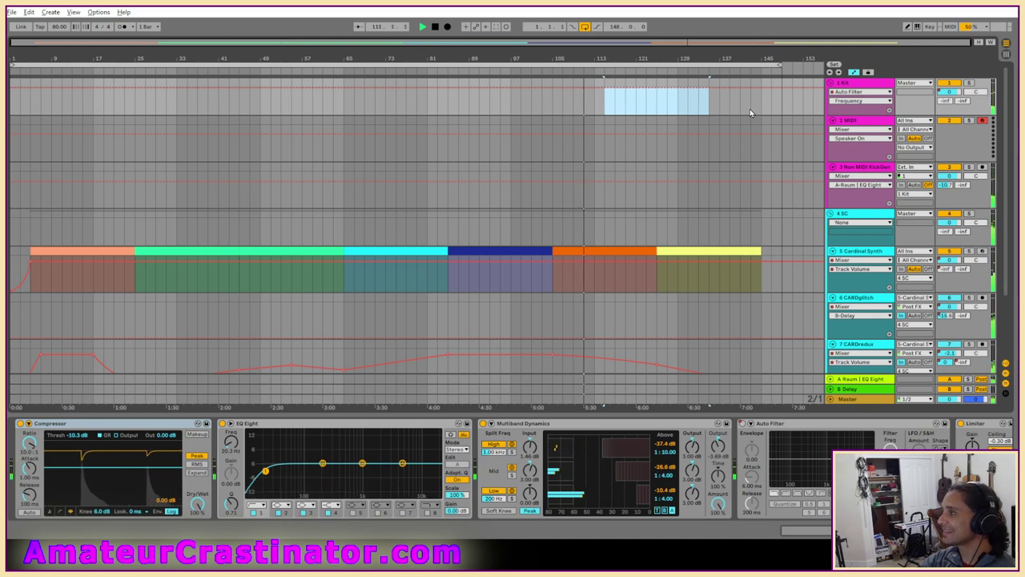
click(762, 110)
key(ctrl+v)
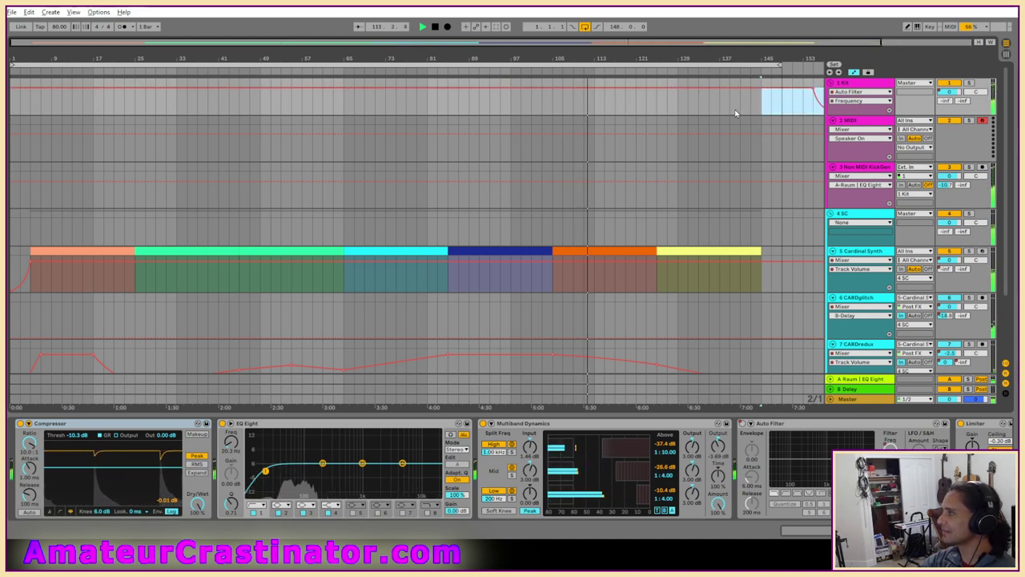
key(ctrl+z)
key(ctrl+z)
Copy the 1 Kit filter frequency automation from bar 113 to 145, paste it at bar 127 and delete the leftover dip before it.
click(616, 106)
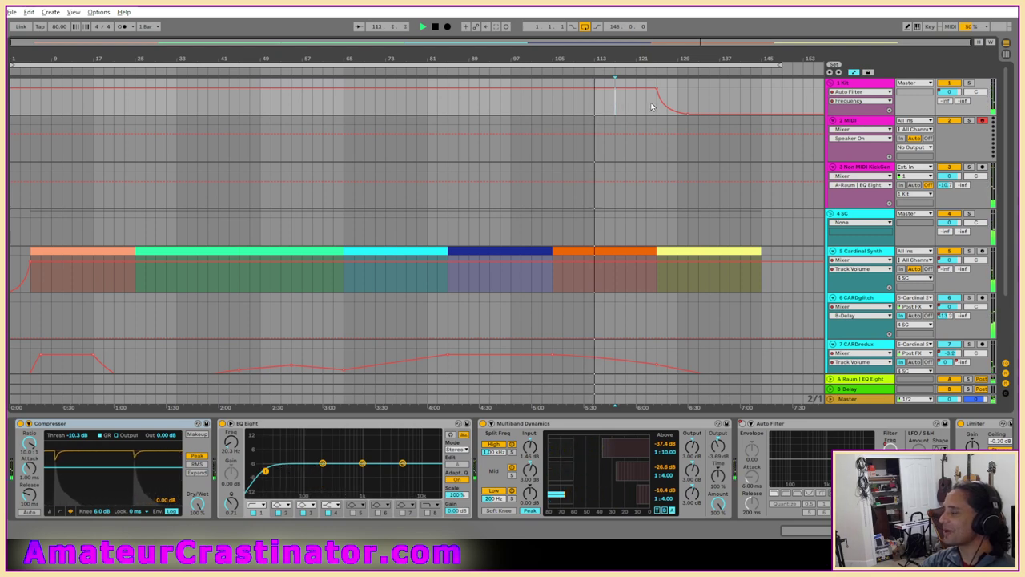
drag(615, 102, 759, 109)
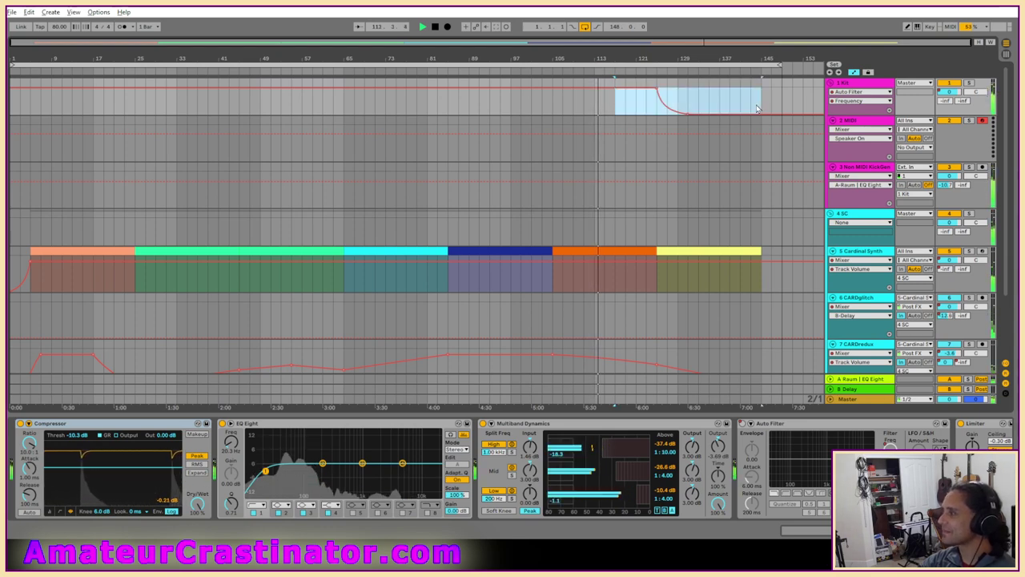
drag(597, 101, 761, 107)
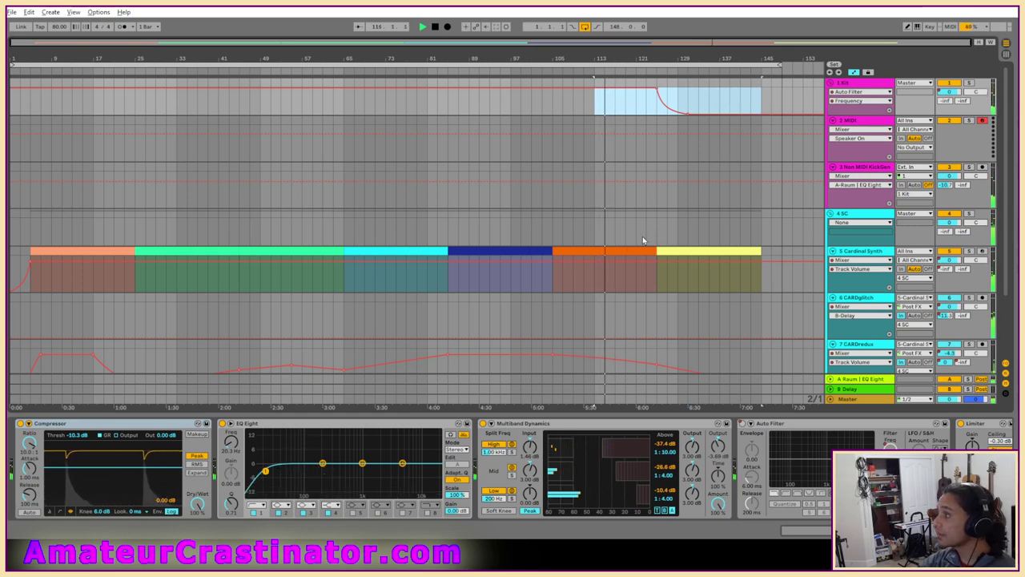
click(669, 102)
key(ctrl+v)
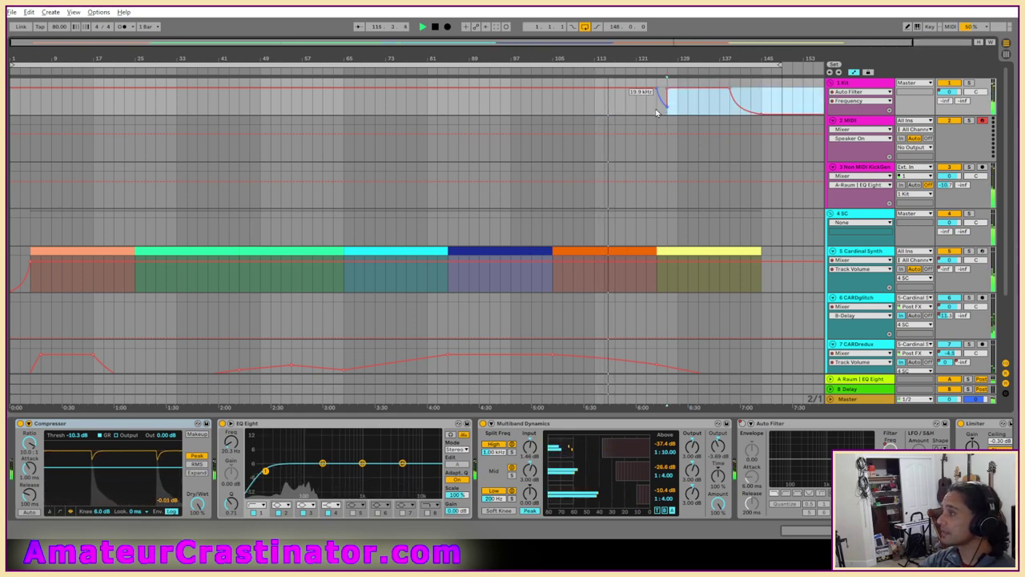
click(690, 111)
drag(691, 110, 638, 109)
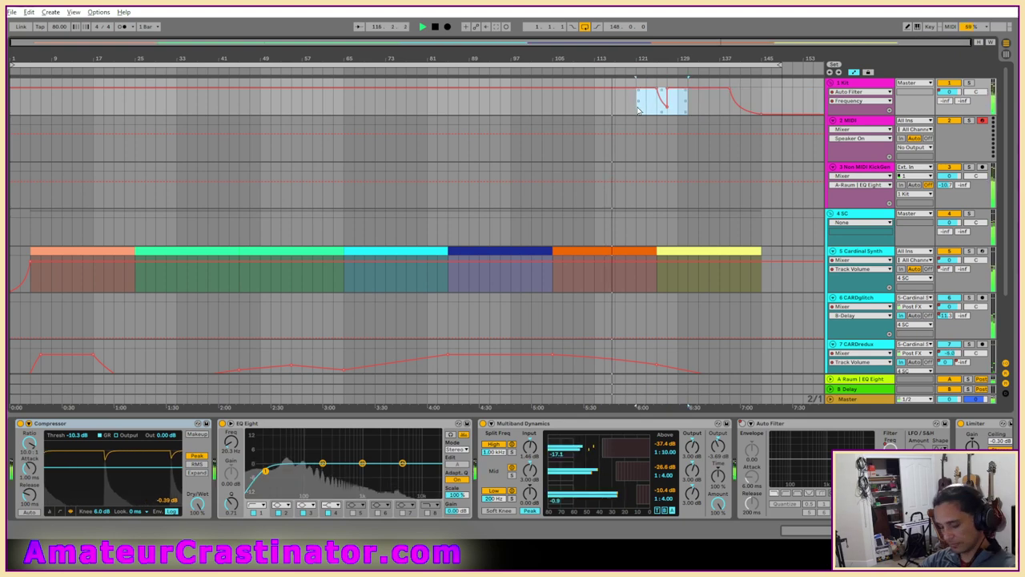
key(Delete)
Cut the 1 Kit filter frequency fade-out starting at bar 139 and paste it at bar 145.
scroll(735, 156, right, 2)
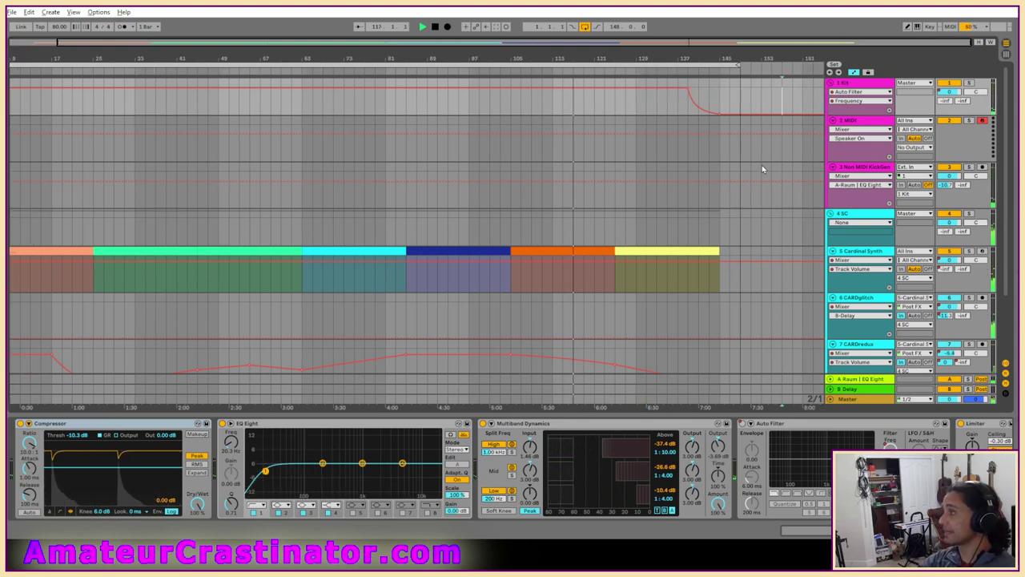
scroll(760, 169, down, 1)
scroll(762, 169, up, 1)
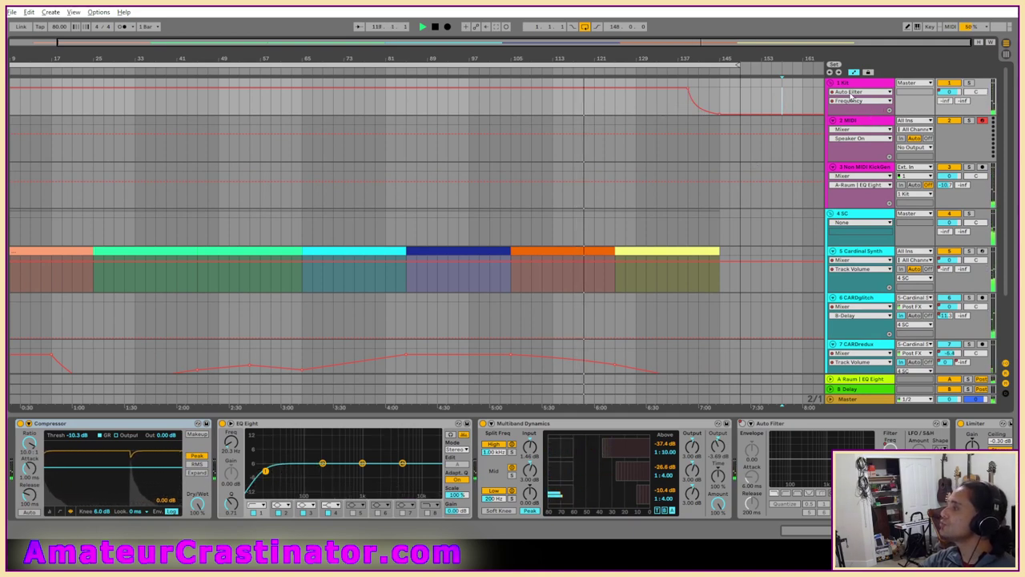
click(851, 100)
click(753, 110)
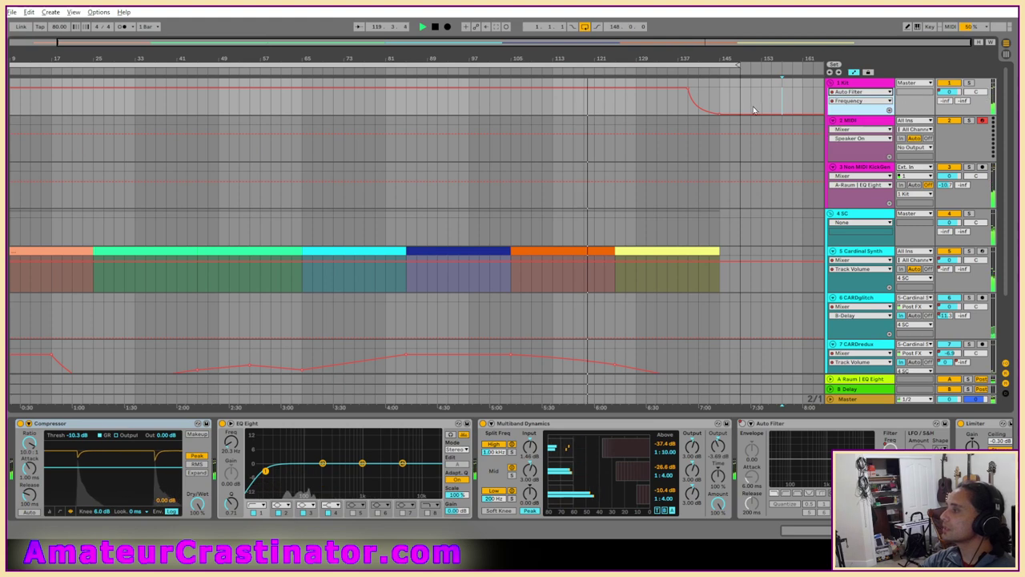
drag(668, 105, 785, 113)
key(ctrl+x)
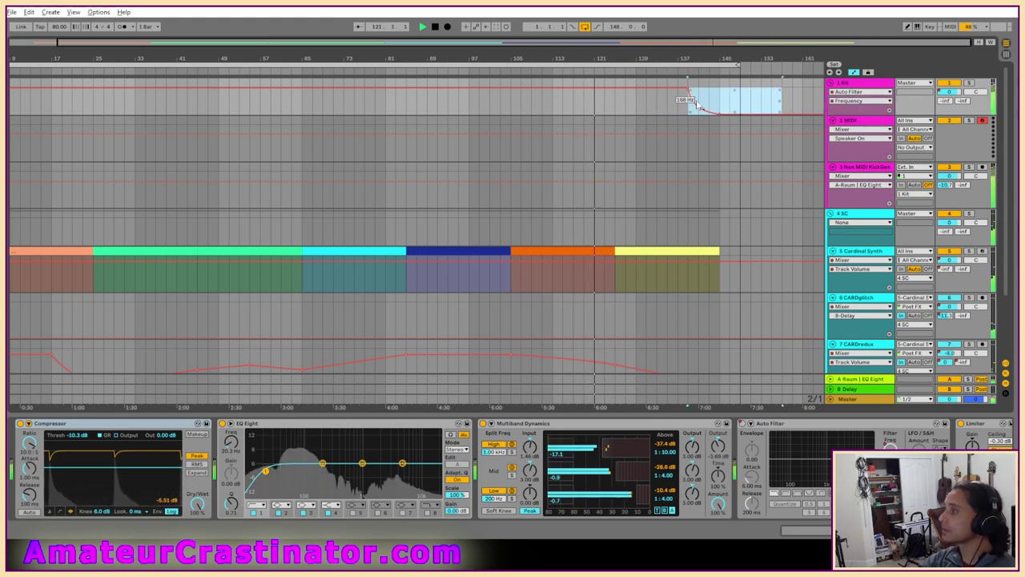
click(721, 102)
key(ctrl+v)
Extend the loop to 152 bars and lower the end of the 1 Kit filter frequency automation to its minimum from bar 163.
drag(740, 66, 761, 68)
scroll(809, 111, right, 1)
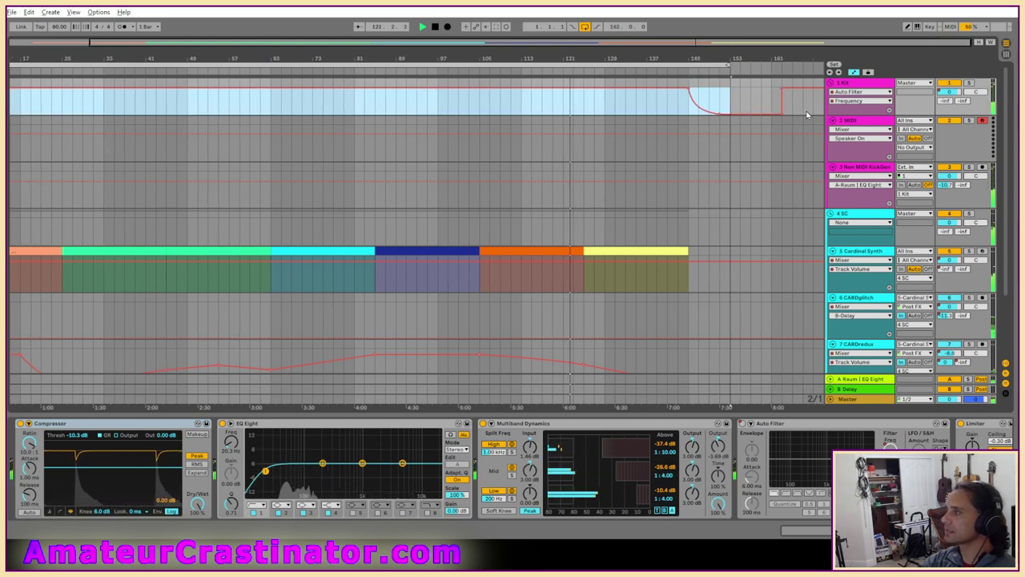
drag(782, 88, 784, 121)
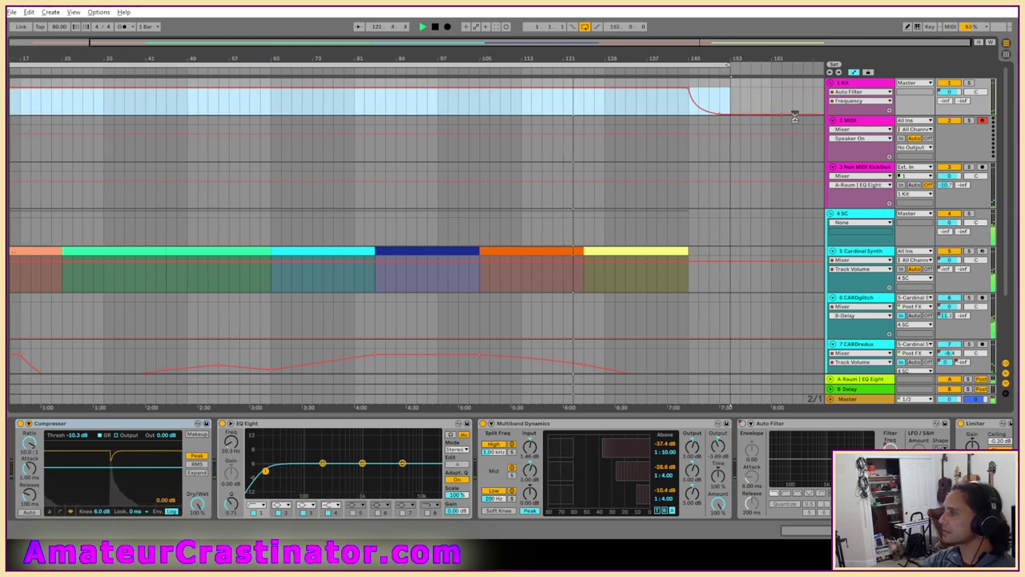
Show the 1 Kit track volume automation, move its fade-out to start at bar 145 and clear the leftover dip after bar 121.
key(a)
key(a)
click(951, 92)
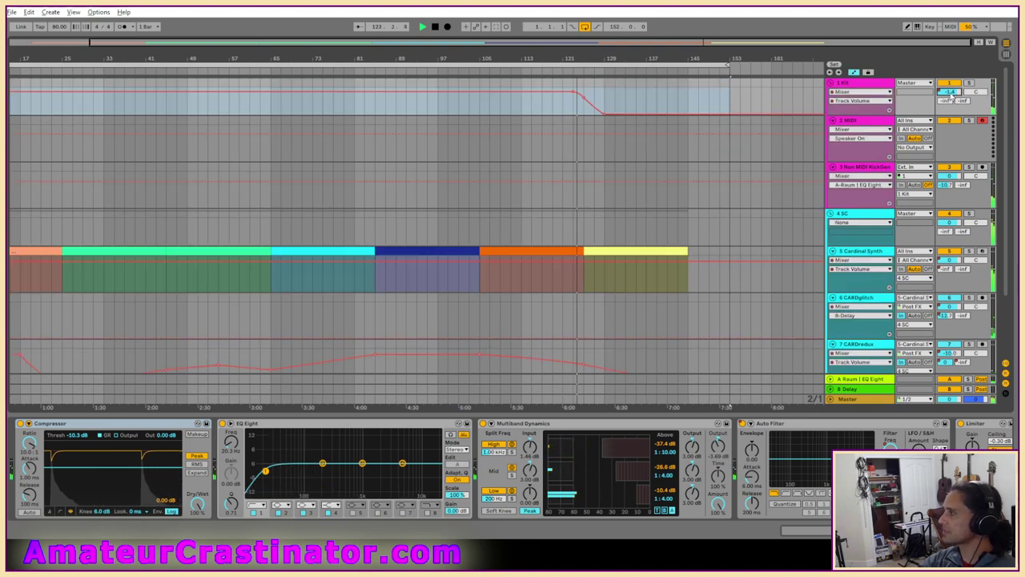
drag(574, 104, 624, 112)
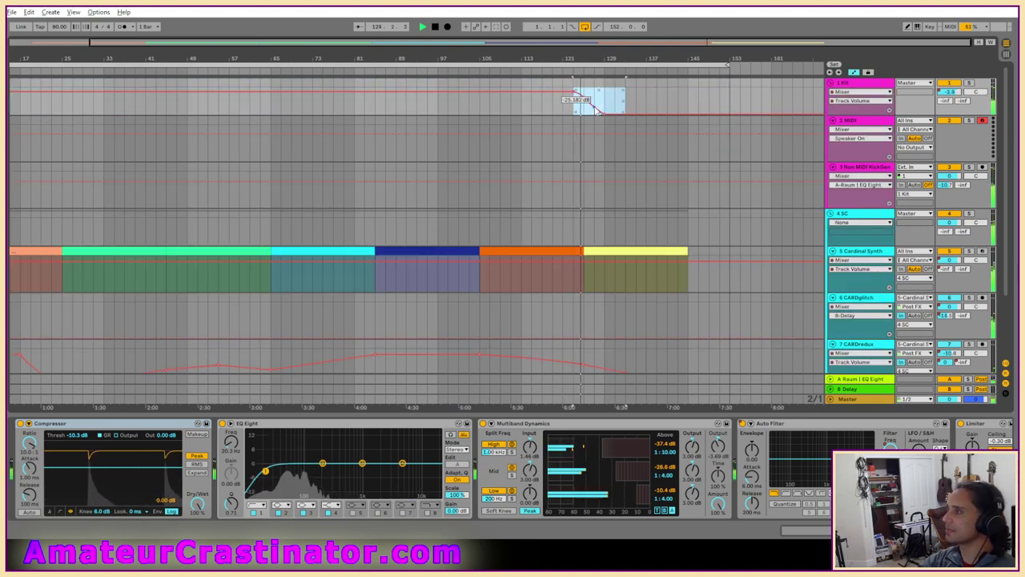
drag(575, 91, 688, 92)
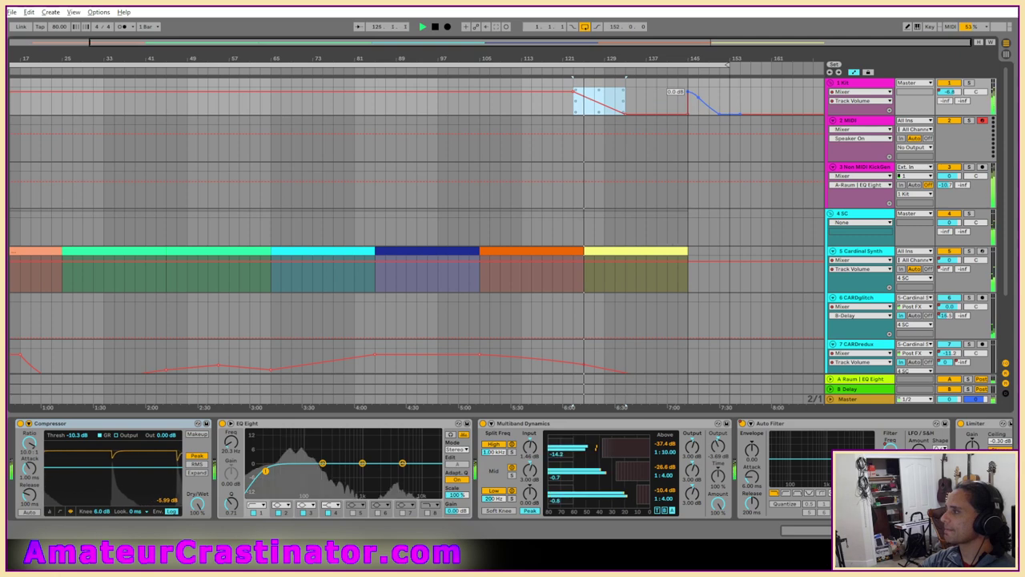
click(686, 114)
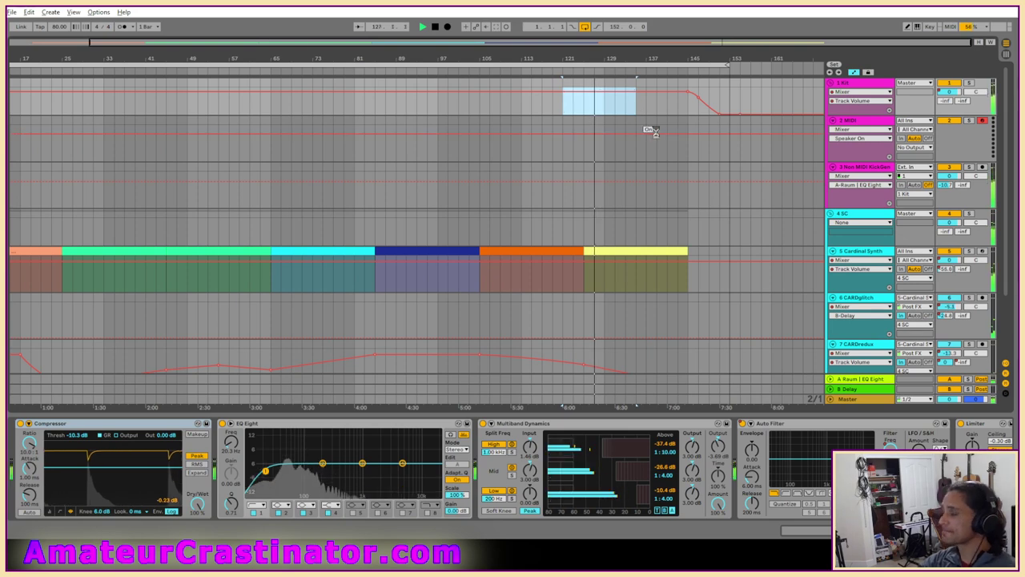
Show the Auto Filter Device On automation of the 1 Kit track.
click(858, 92)
click(851, 130)
click(859, 102)
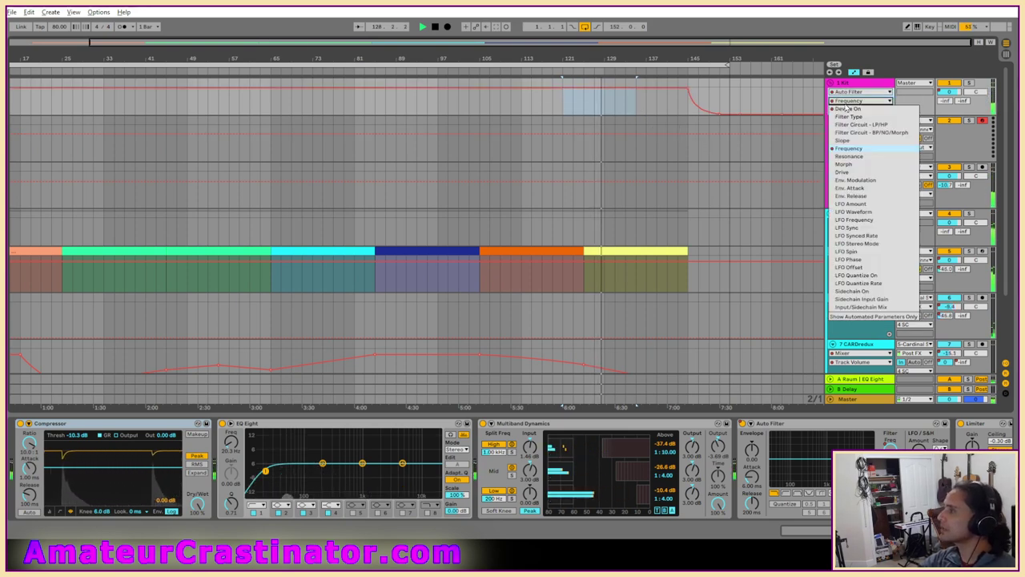
click(854, 109)
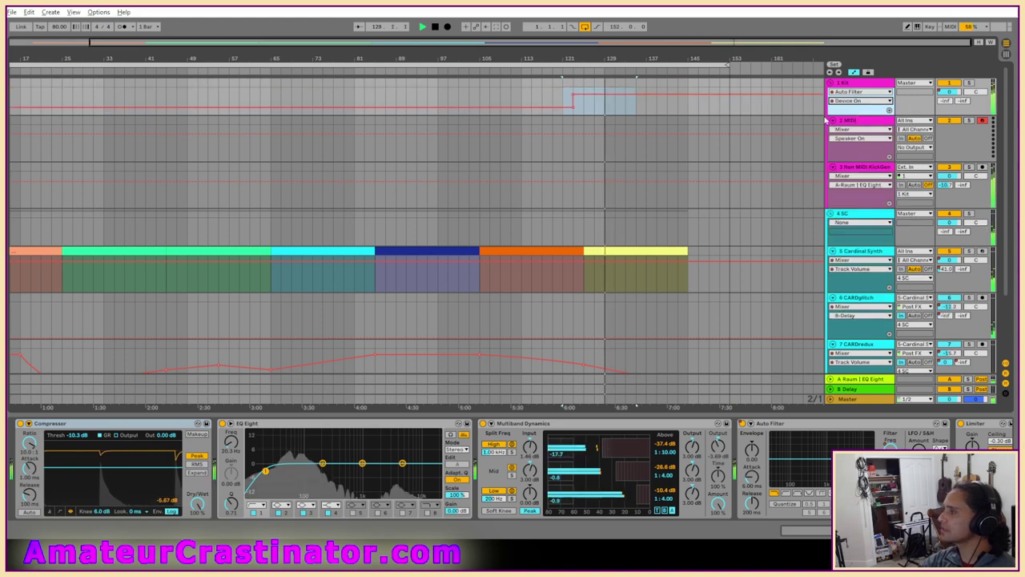
Move the 1 Kit Auto Filter's switch-on point to about bar 143, delete the leftover on section before it and clean up the breakpoints.
drag(577, 105, 673, 107)
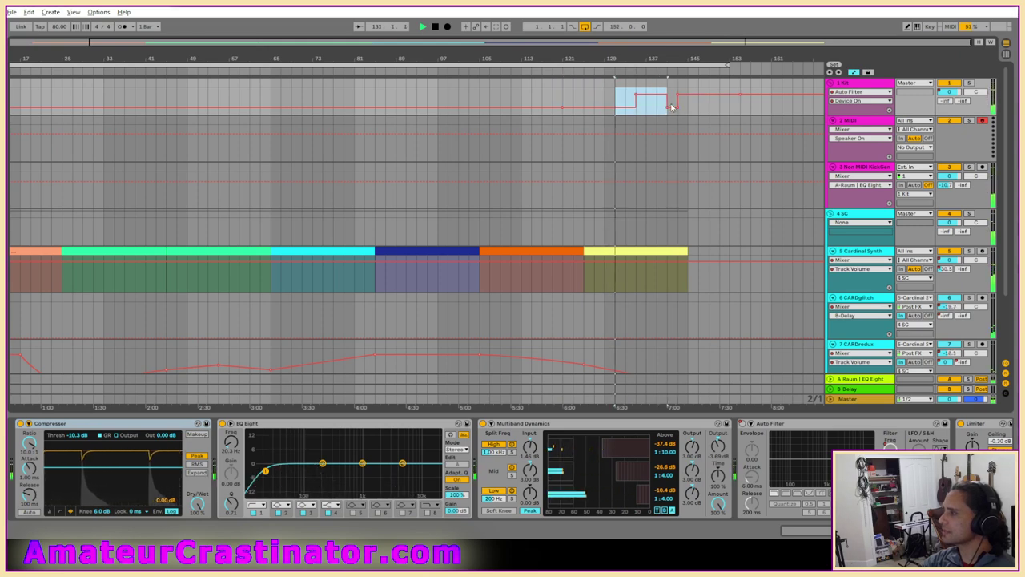
key(Delete)
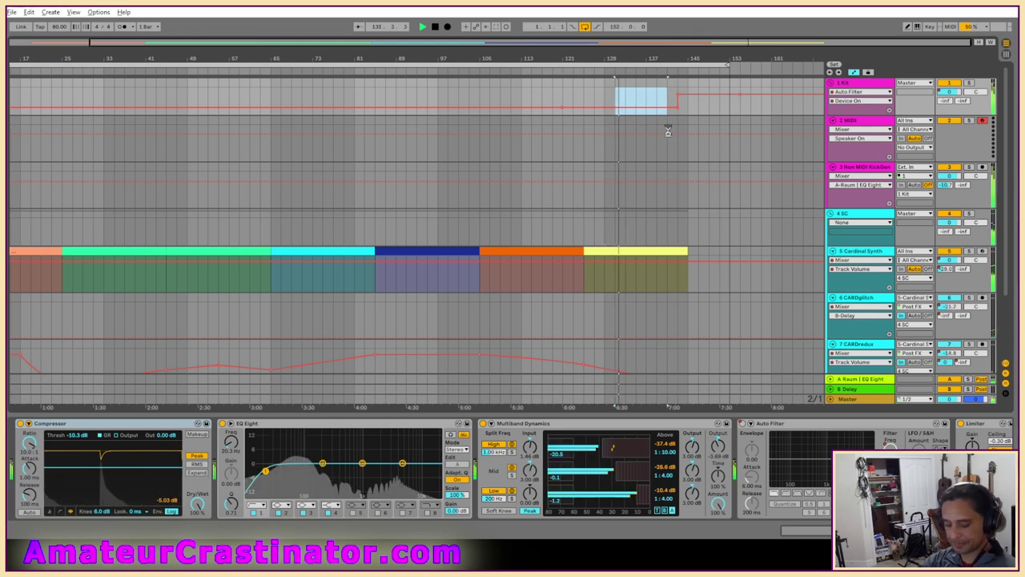
click(678, 109)
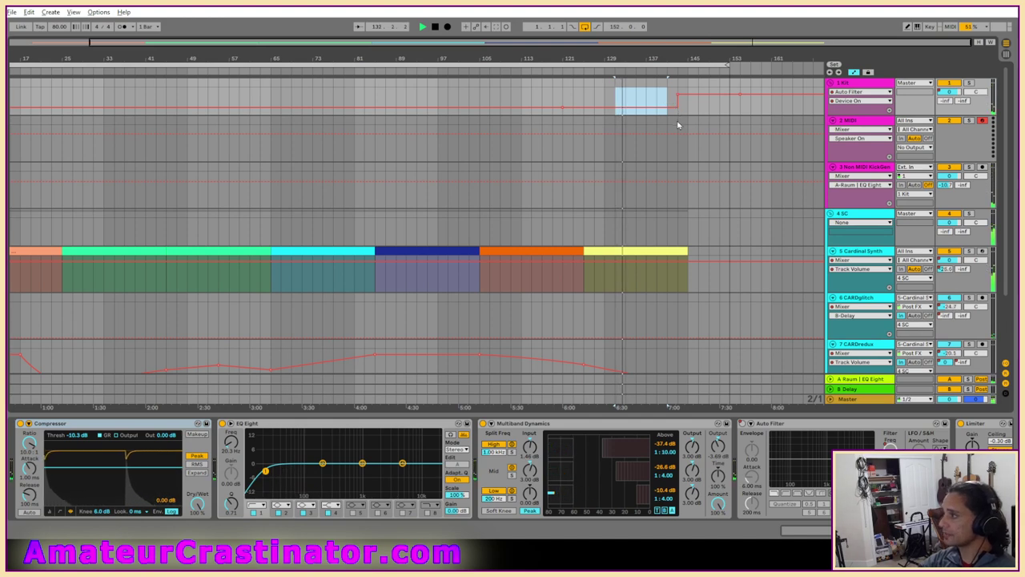
click(564, 109)
key(ctrl+z)
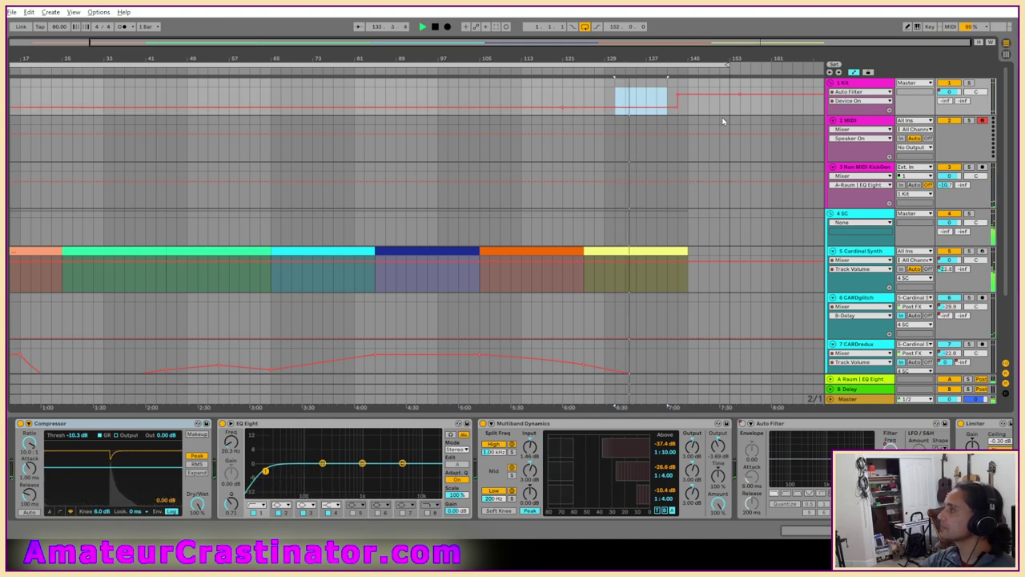
click(743, 96)
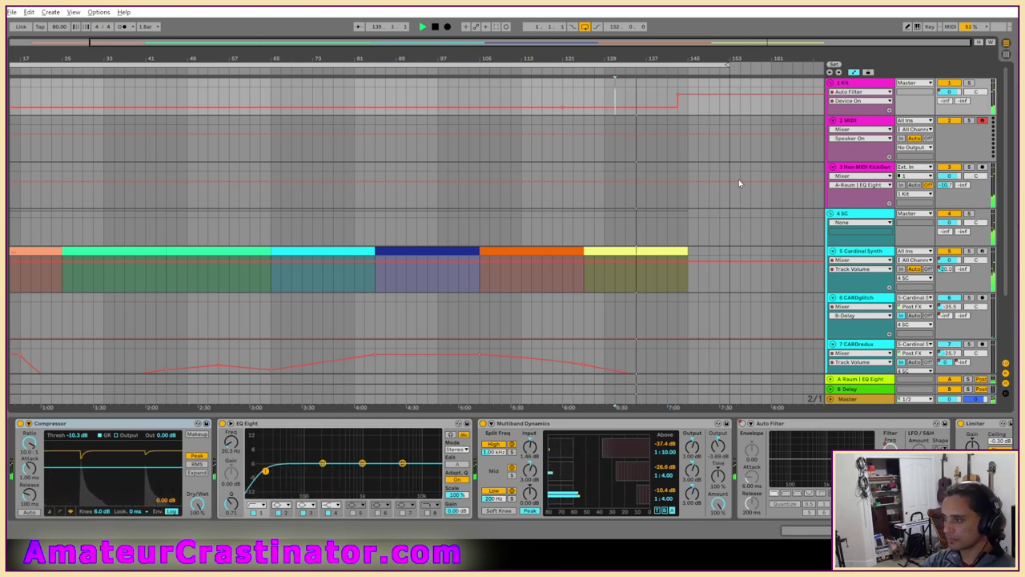
Examine the 5 Cardinal Synth track's volume and A-Raum send automation and clear the accidental volume override.
scroll(741, 188, down, 4)
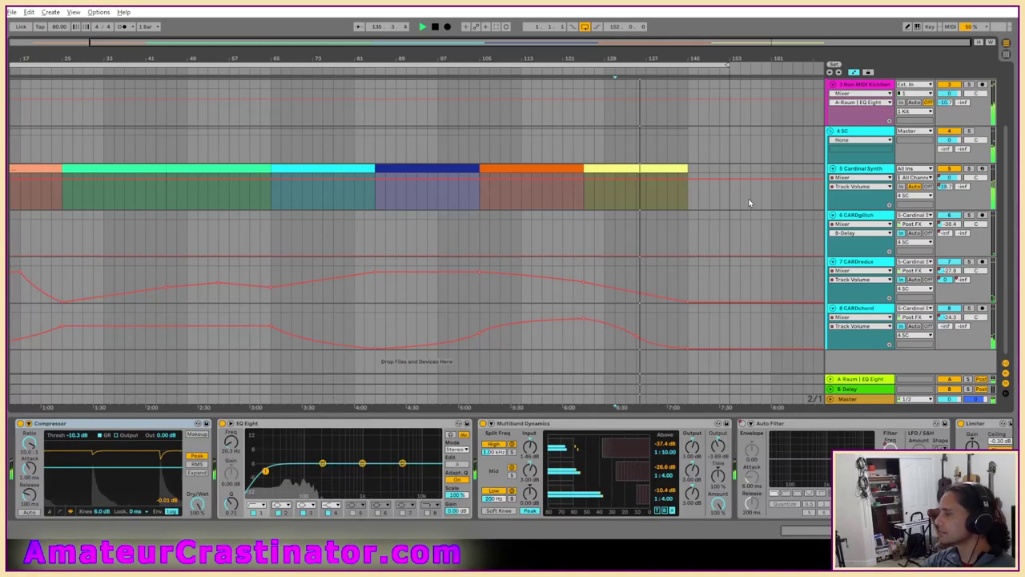
scroll(749, 203, up, 1)
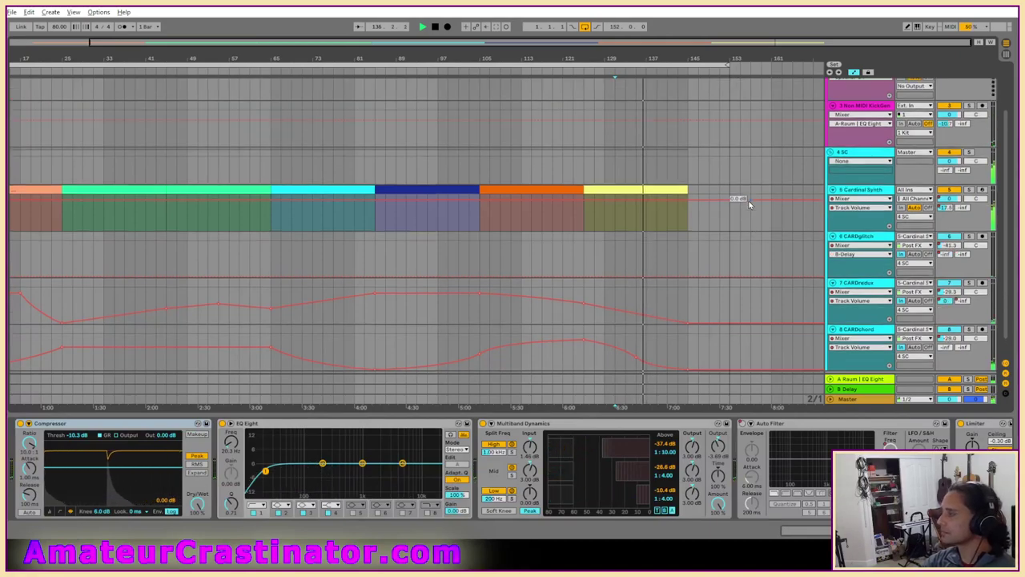
scroll(751, 205, up, 1)
click(845, 239)
key(a)
key(a)
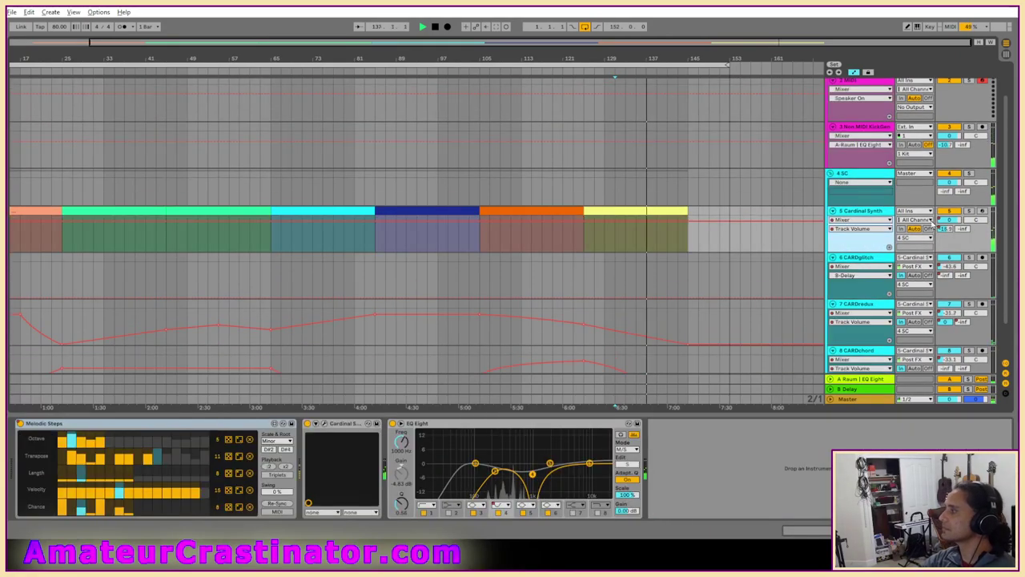
drag(949, 224, 949, 224)
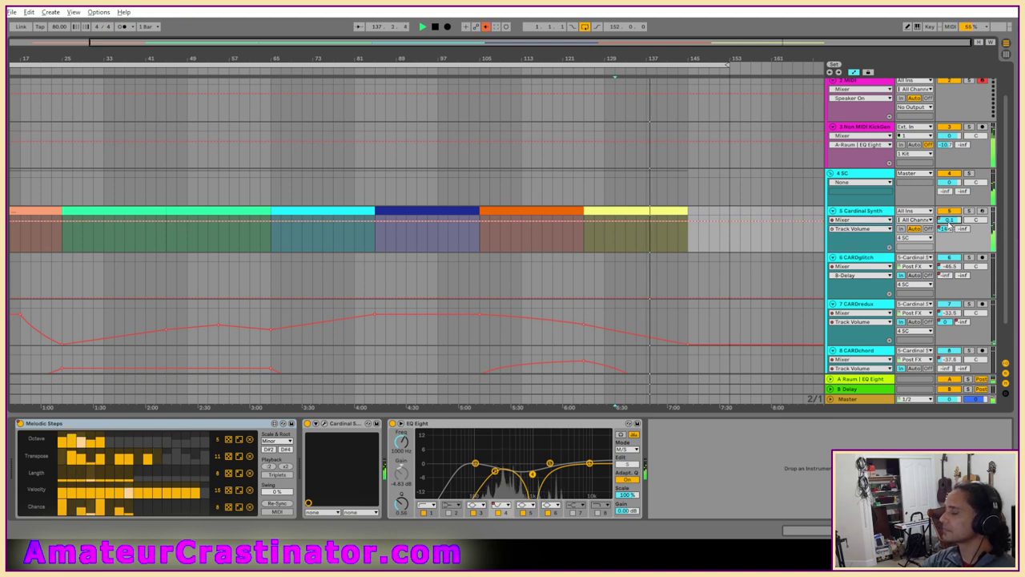
click(484, 27)
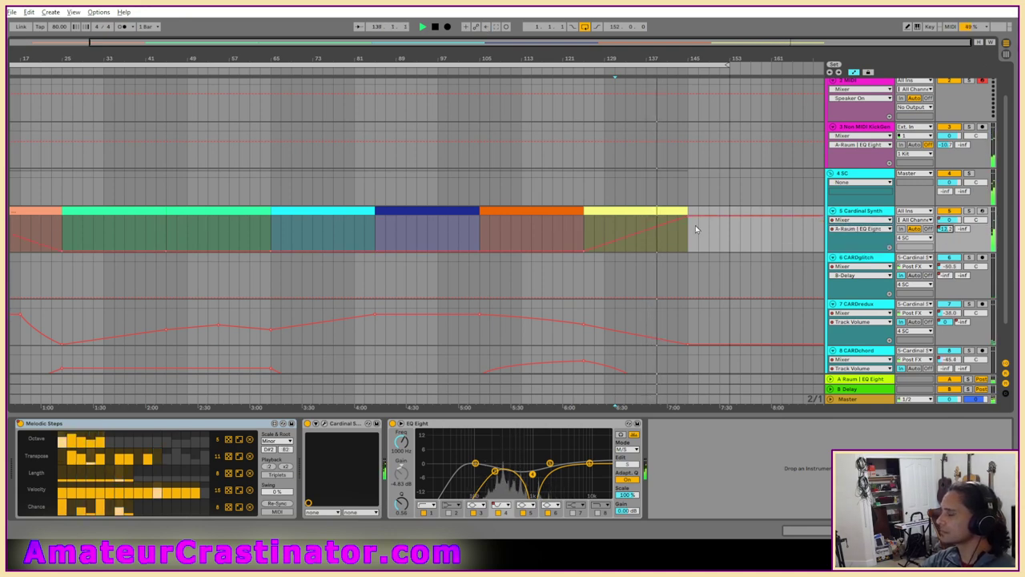
Review the 5 Cardinal Synth track's EQ Eight and Melodic Steps automation, ending with all automation lanes hidden.
click(862, 219)
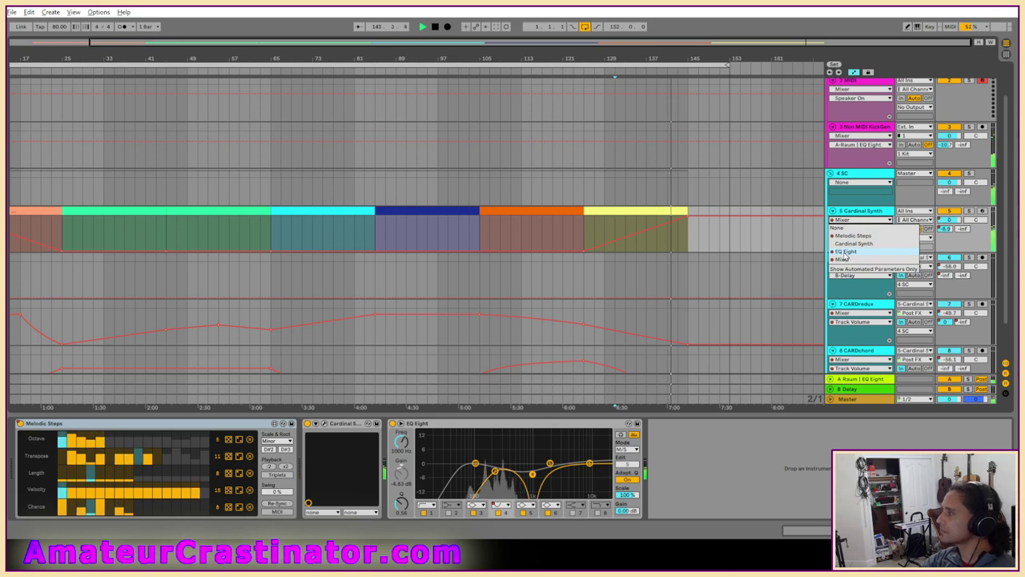
click(845, 253)
click(854, 230)
click(854, 230)
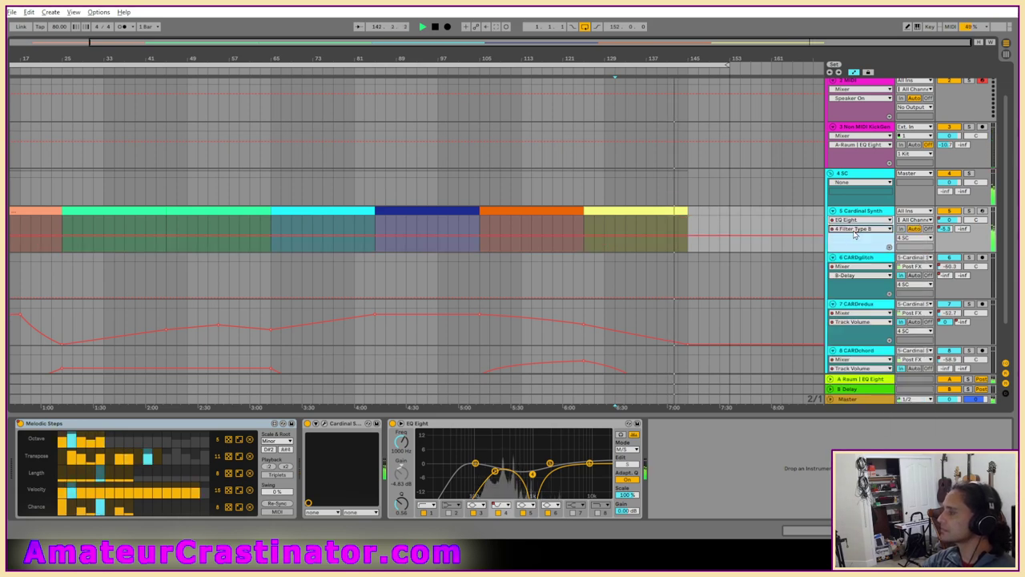
click(854, 231)
click(854, 232)
click(855, 219)
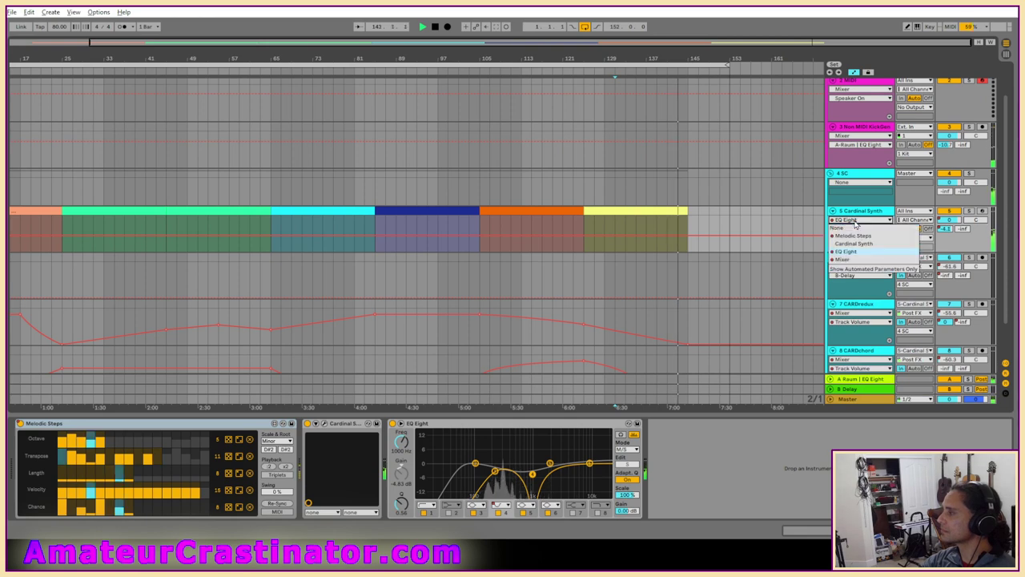
click(838, 228)
click(846, 222)
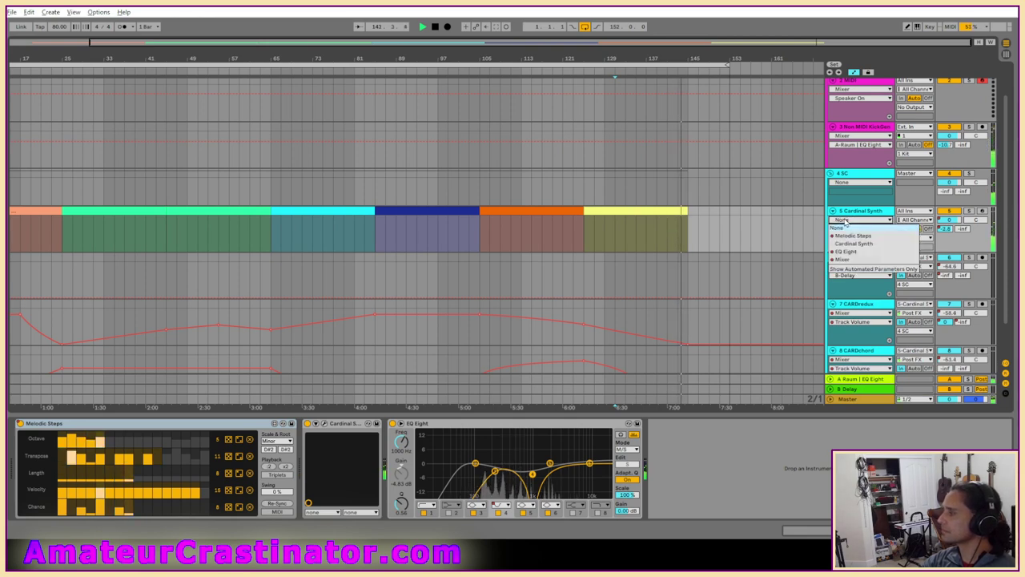
click(851, 235)
key(a)
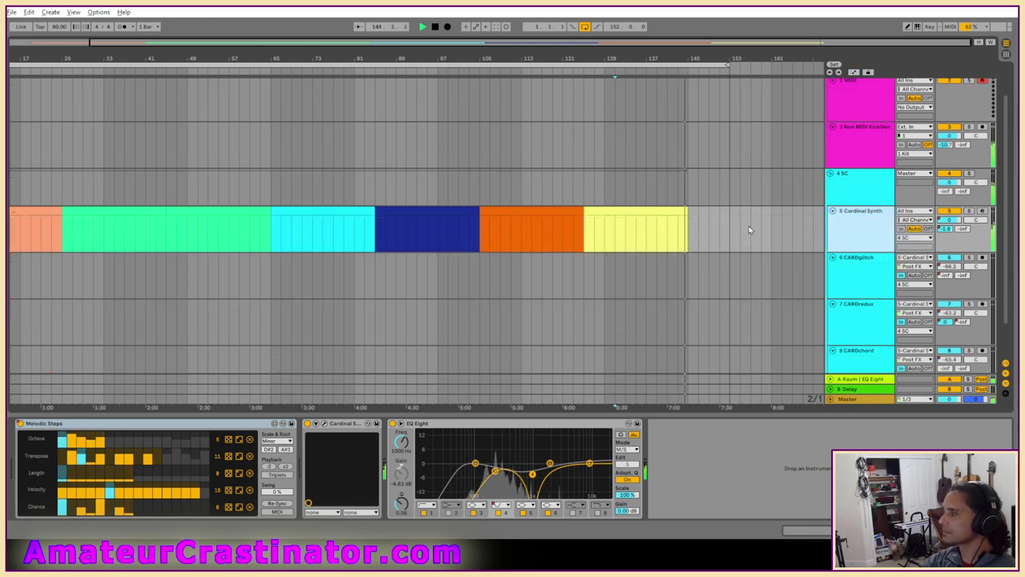
Check the 7 CARDredux track's B-Delay send automation across the whole song, then hide the automation lanes.
scroll(746, 221, down, 1)
scroll(747, 219, down, 1)
scroll(747, 222, up, 2)
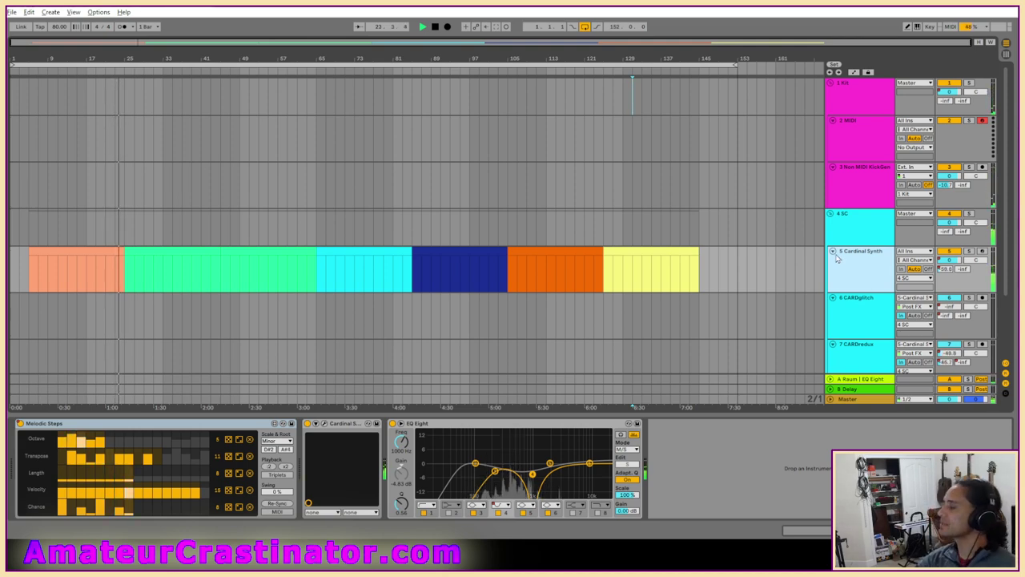
key(Up)
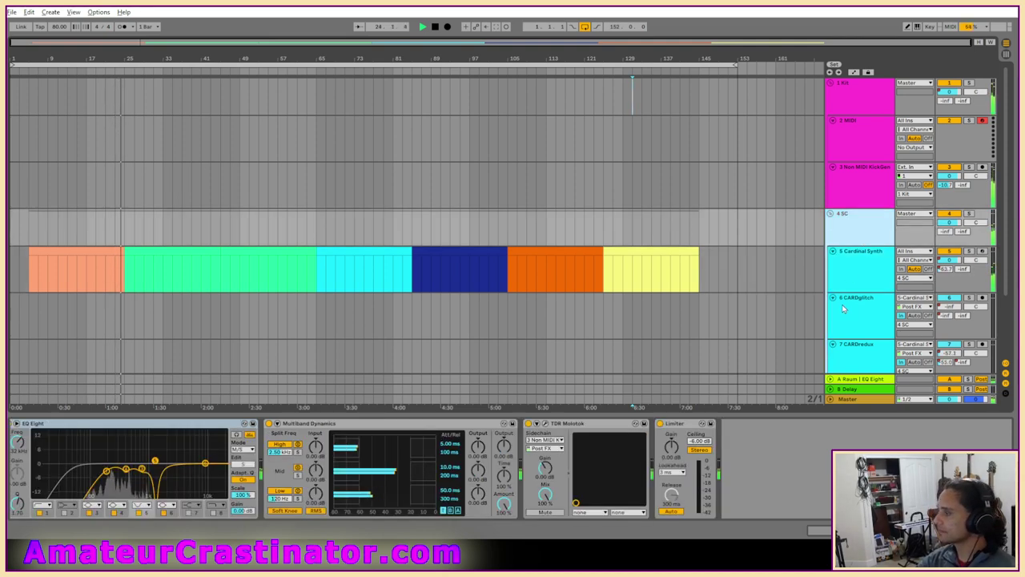
click(855, 194)
scroll(862, 317, down, 2)
key(a)
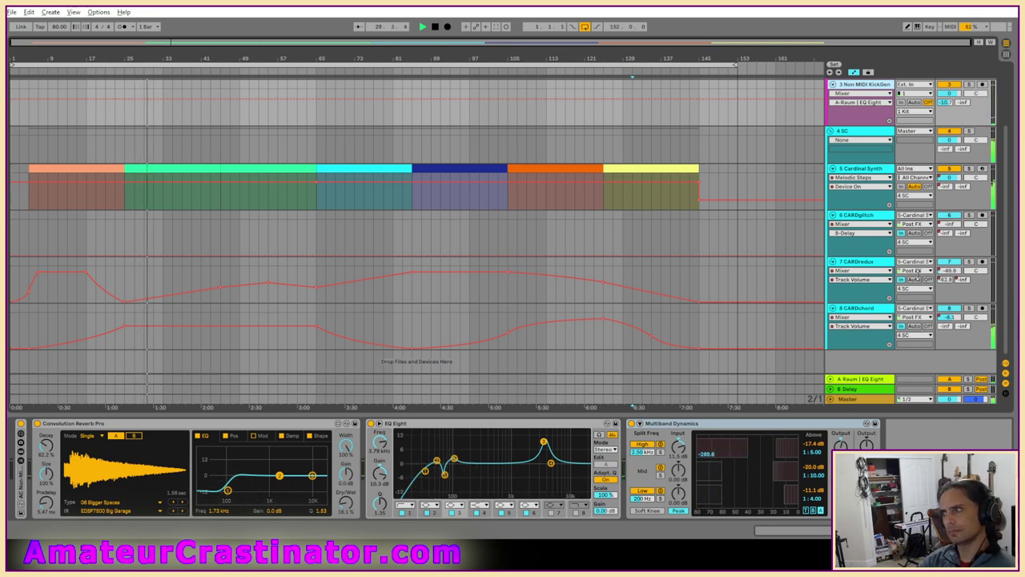
click(965, 282)
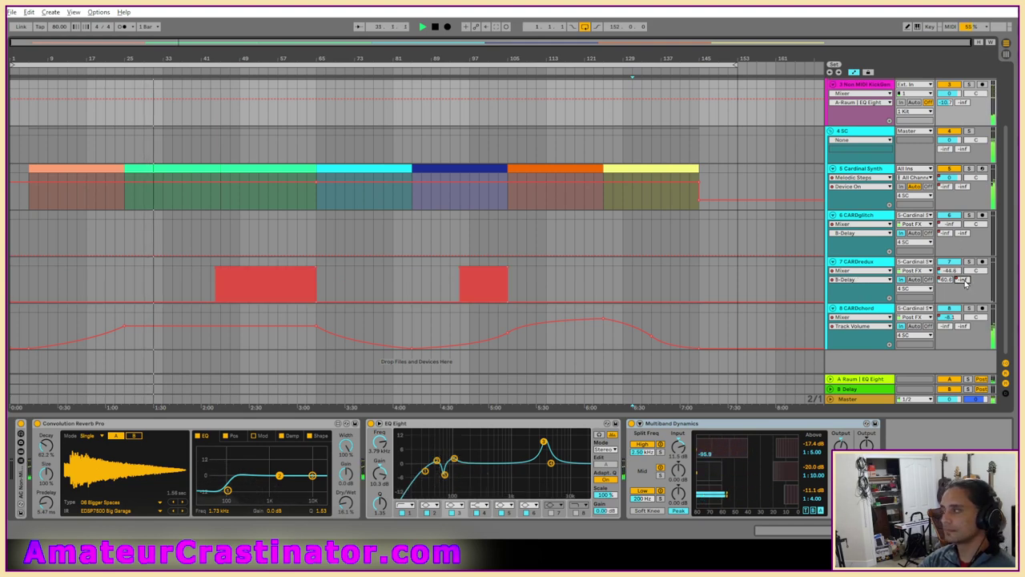
key(a)
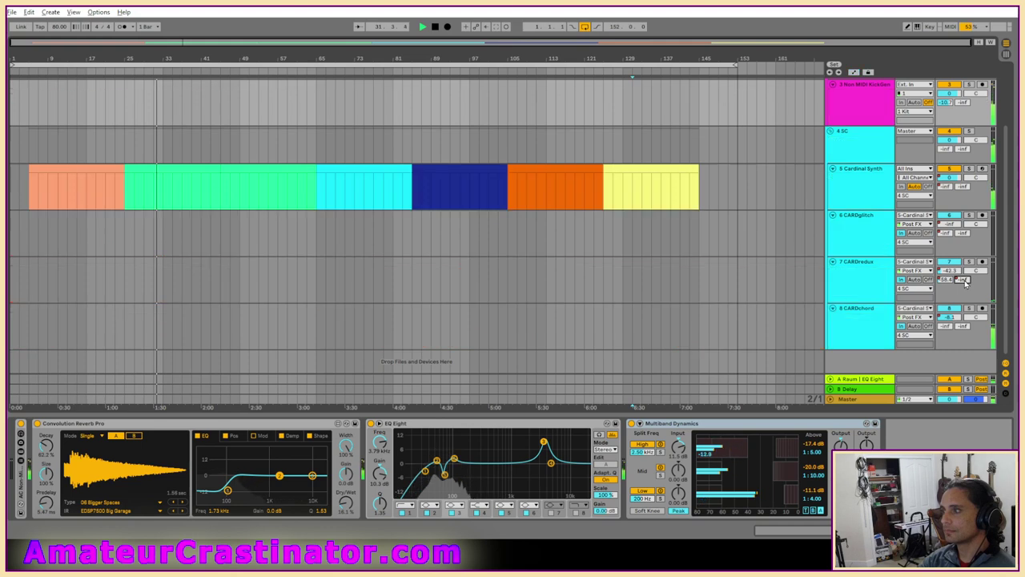
Insert TDR Nova before the EQ Eight on the 5 Cardinal Synth track and position its plugin window over the arrangement.
click(868, 243)
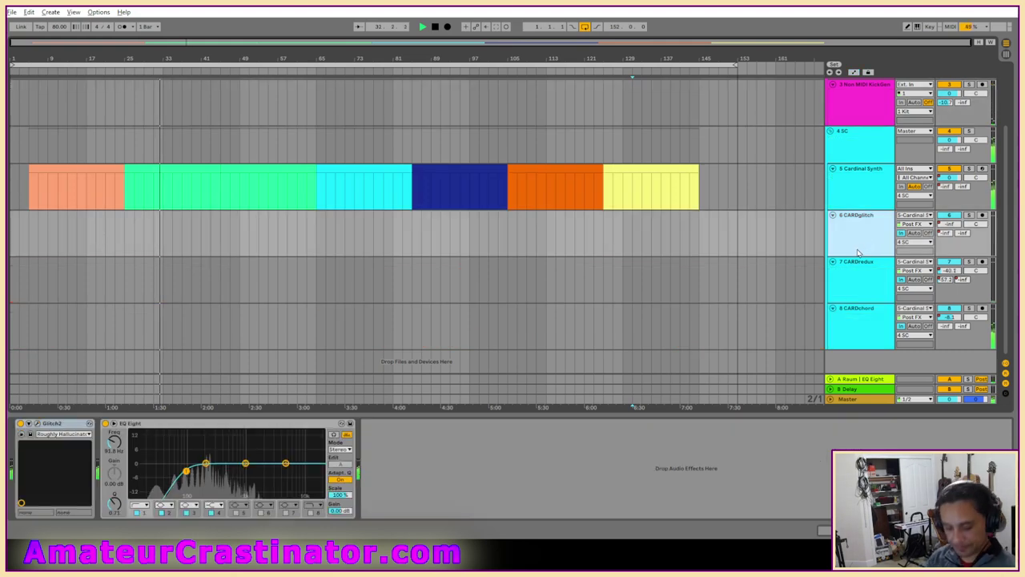
click(866, 193)
key(ctrl+alt+p)
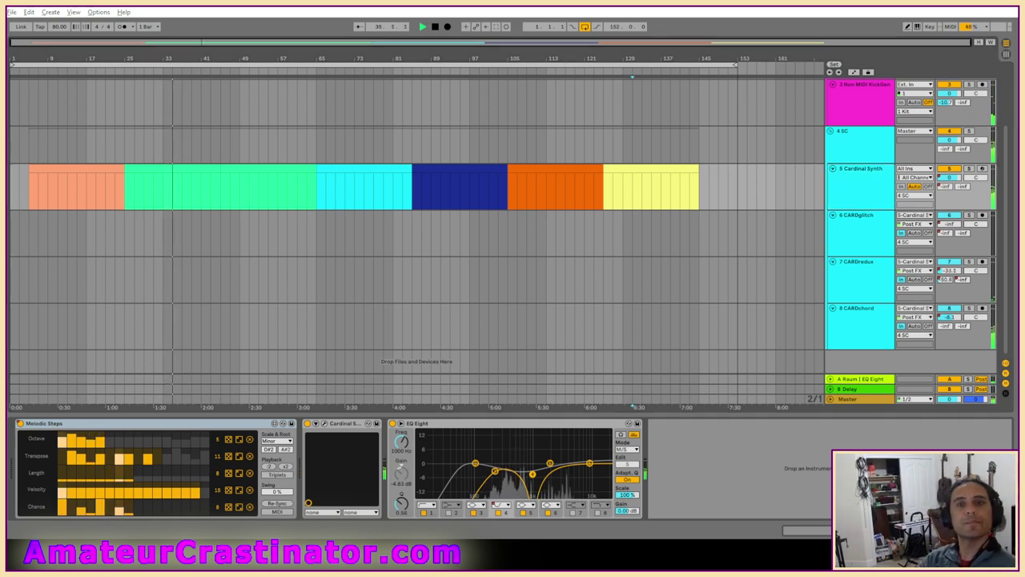
drag(235, 404, 360, 460)
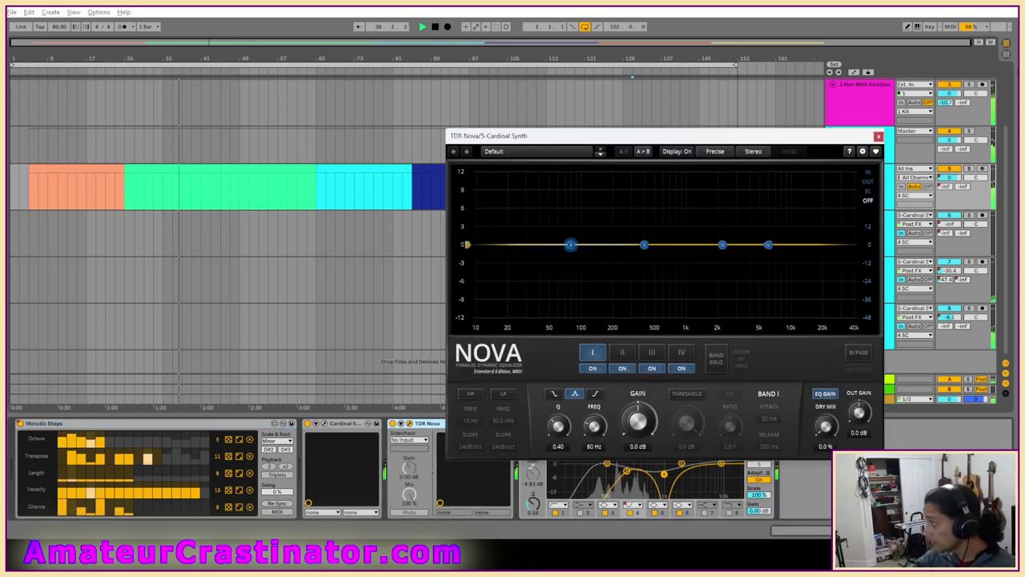
drag(761, 135, 590, 134)
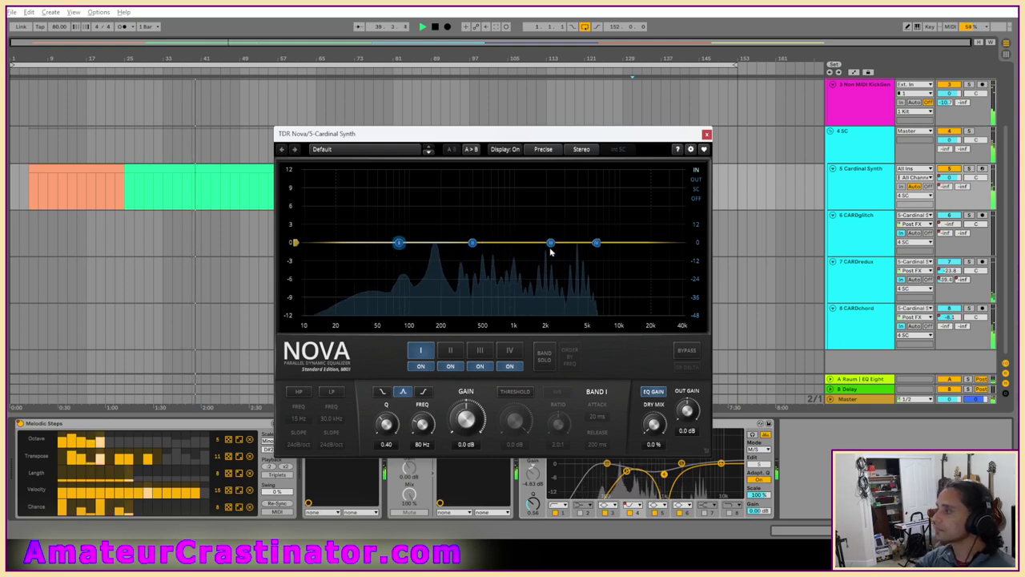
Enable dynamic compression on TDR Nova's band III and set its threshold to -9.0 dB.
click(481, 352)
click(515, 391)
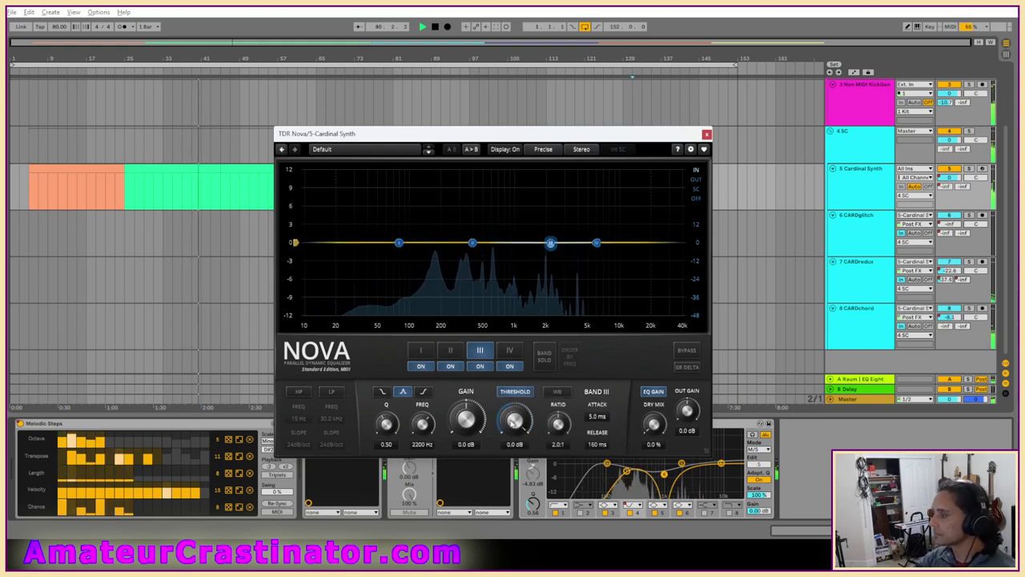
drag(515, 422, 519, 426)
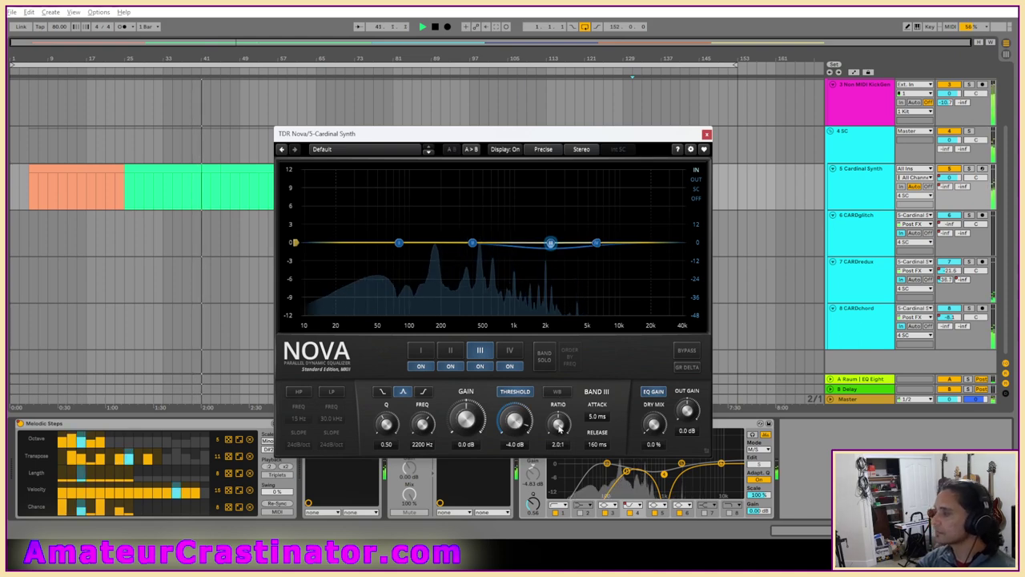
scroll(518, 423, down, 4)
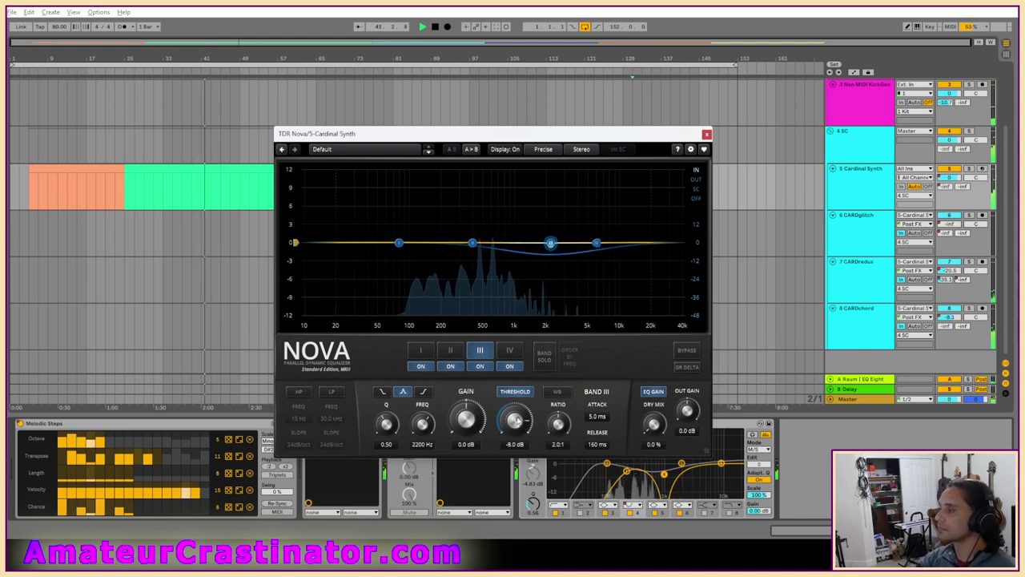
scroll(517, 423, down, 1)
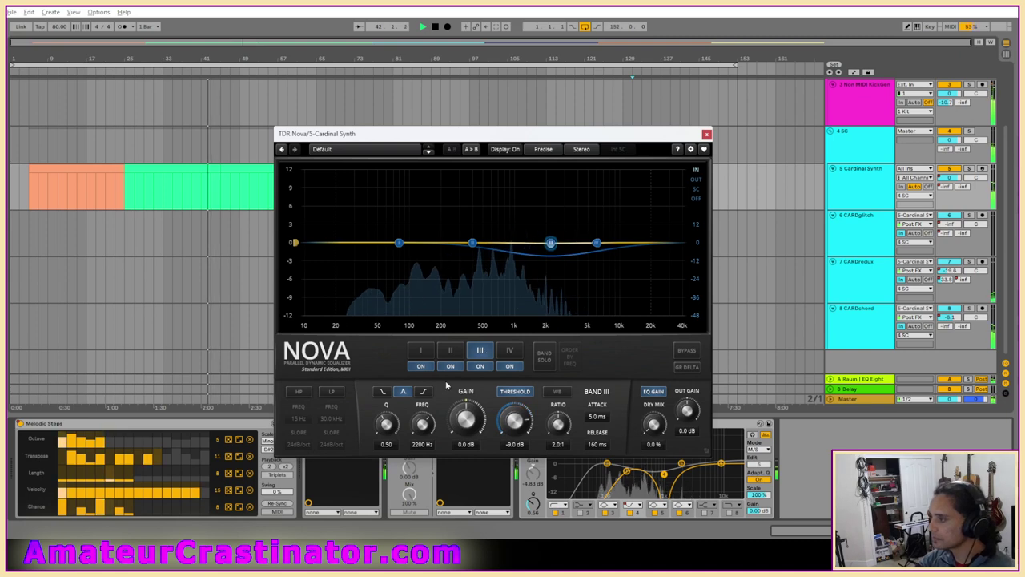
Enable band II's threshold at -11.0 dB in TDR Nova and set the band's frequency to 800 Hz.
click(450, 350)
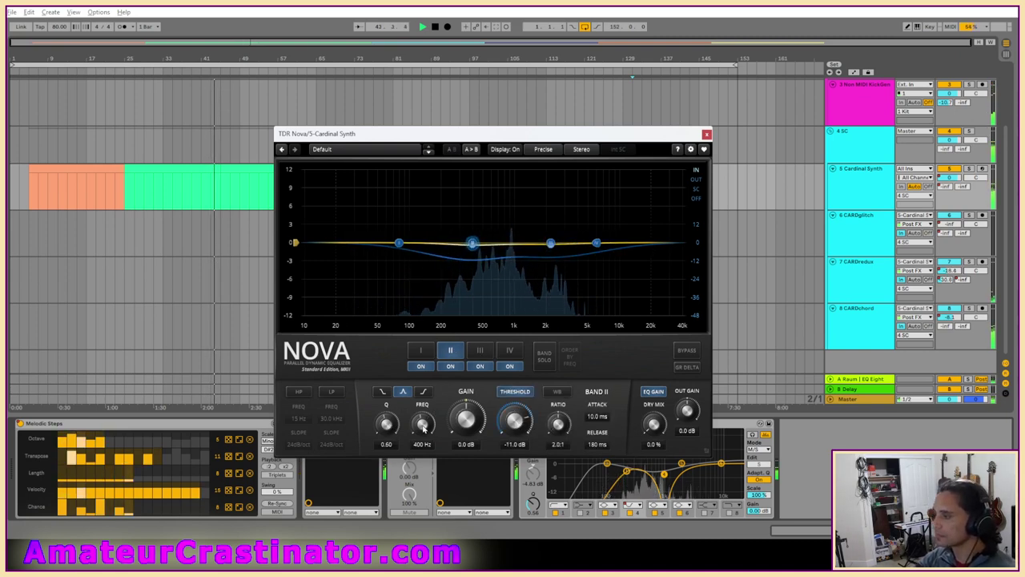
scroll(425, 429, up, 2)
drag(425, 429, 424, 422)
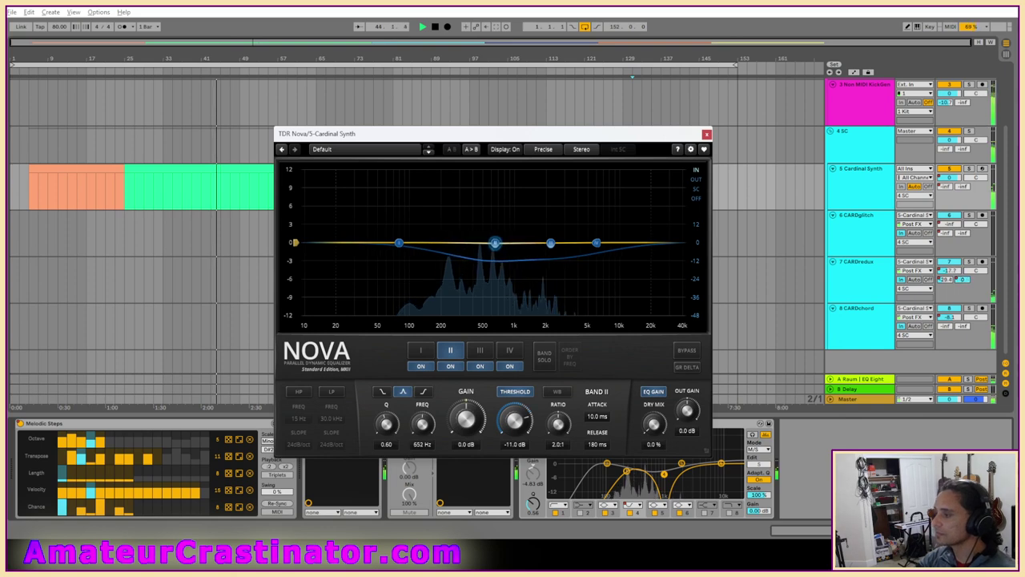
click(419, 444)
text(800)
key(Return)
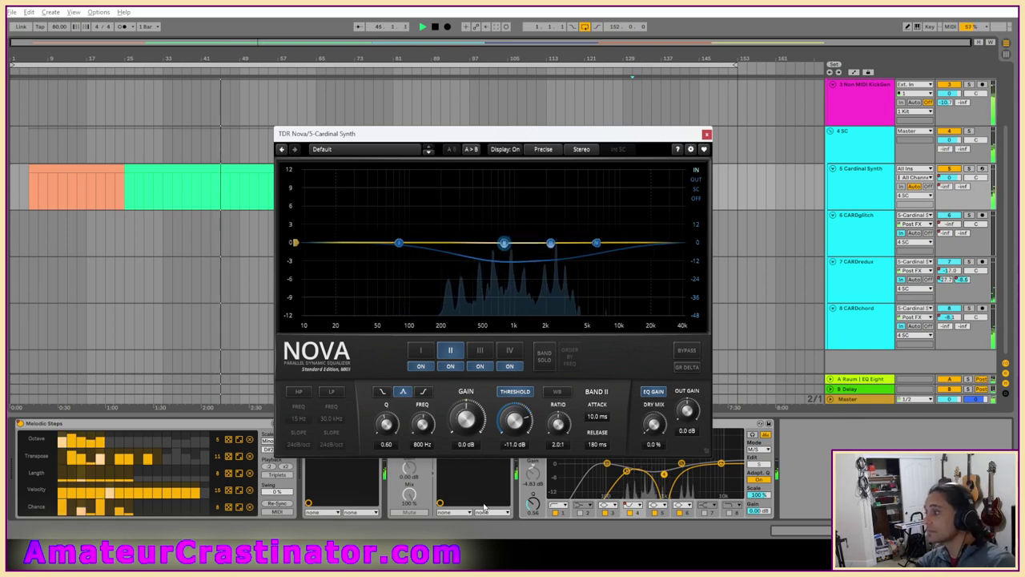
Set the Q of TDR Nova's band III to 0.80.
click(480, 351)
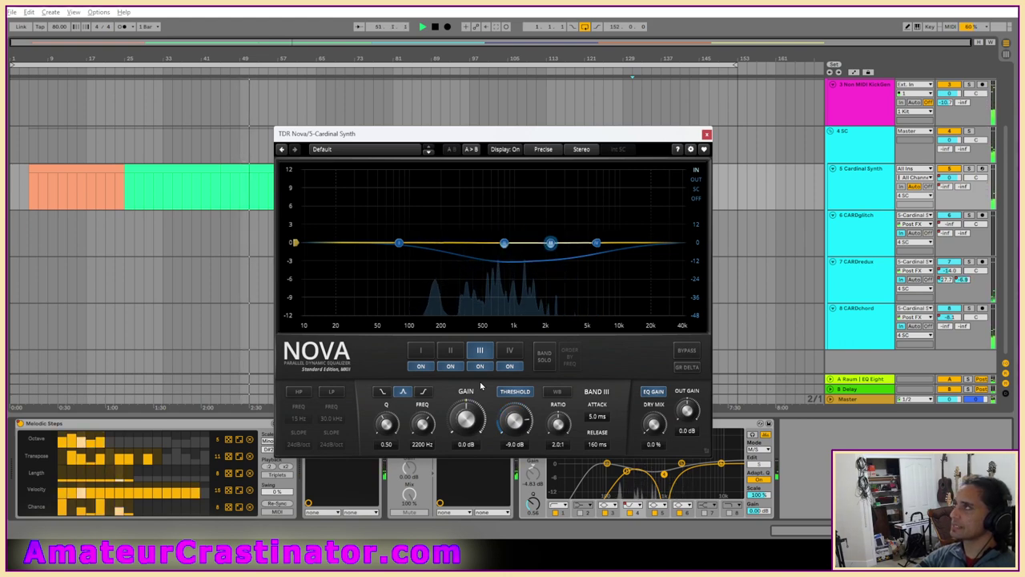
double_click(419, 444)
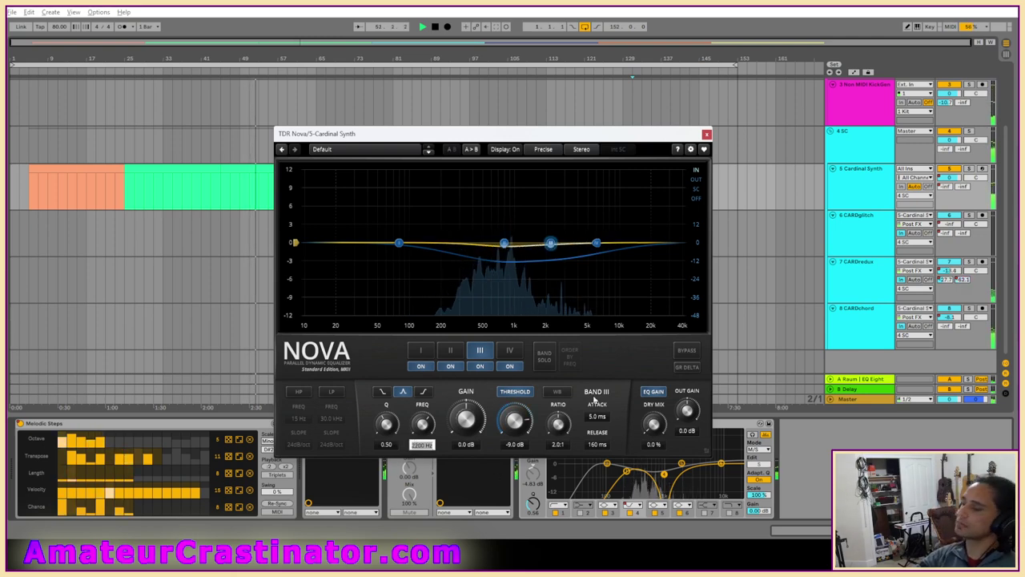
click(605, 366)
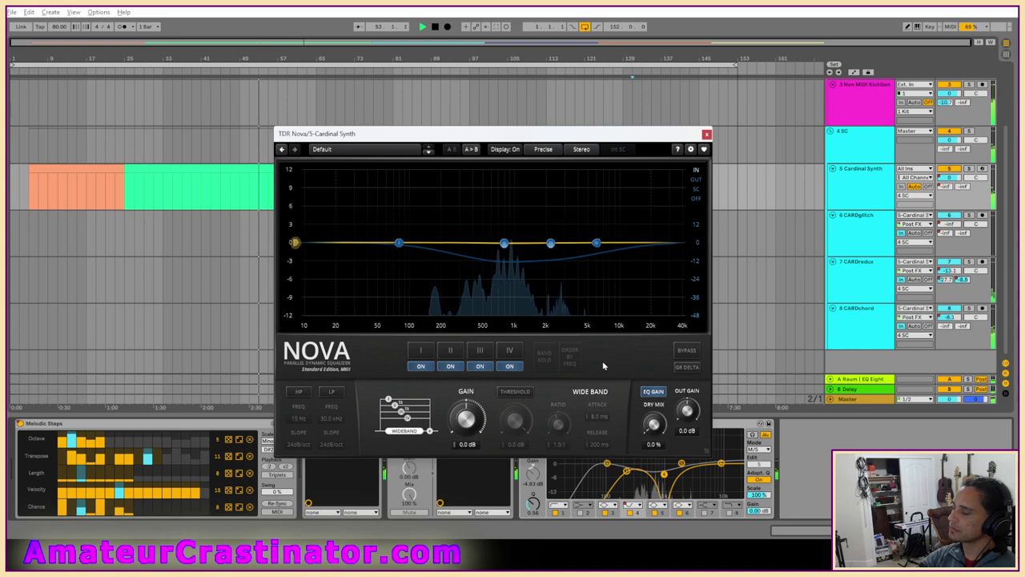
click(480, 351)
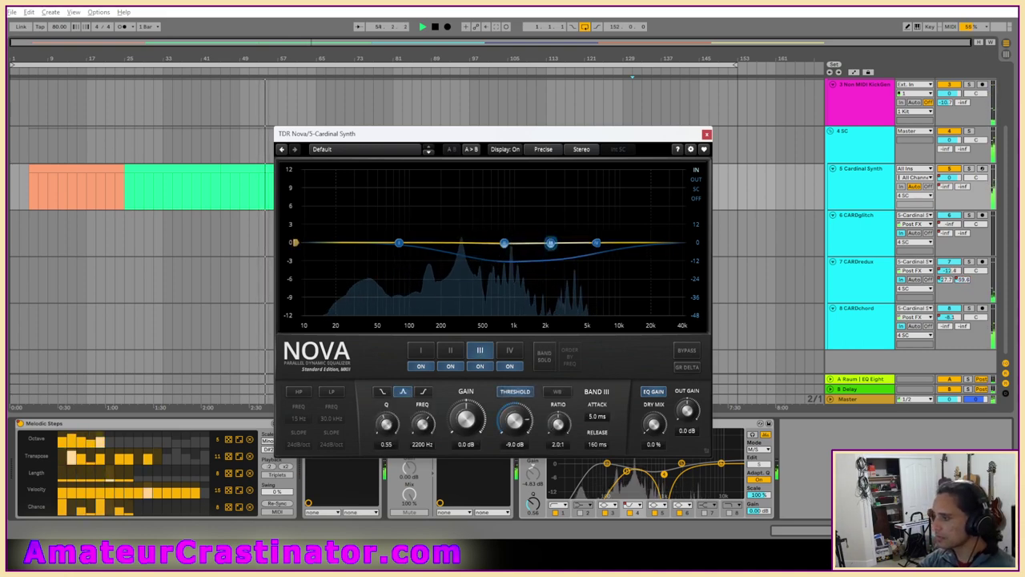
drag(392, 432, 398, 424)
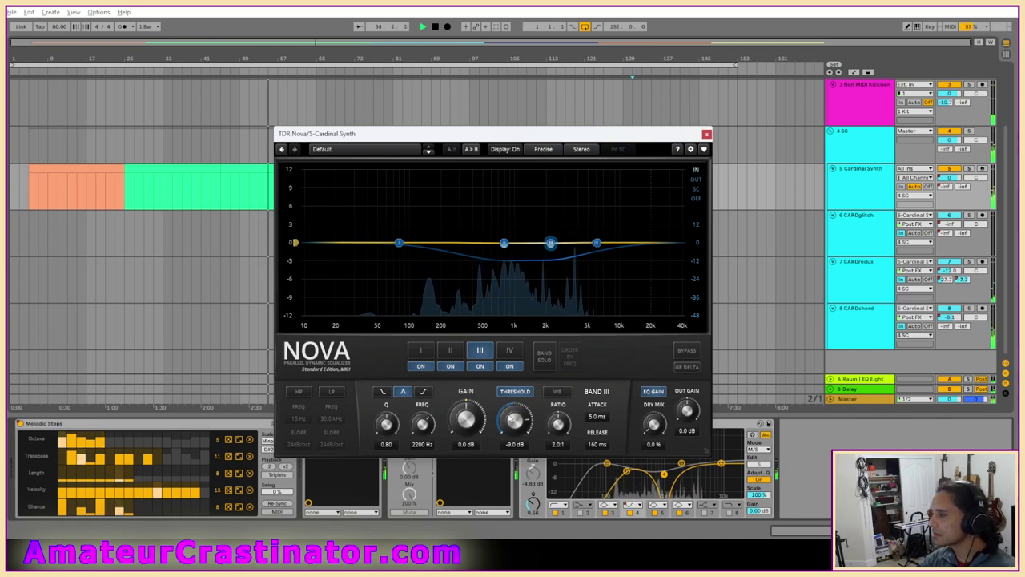
drag(514, 420, 513, 426)
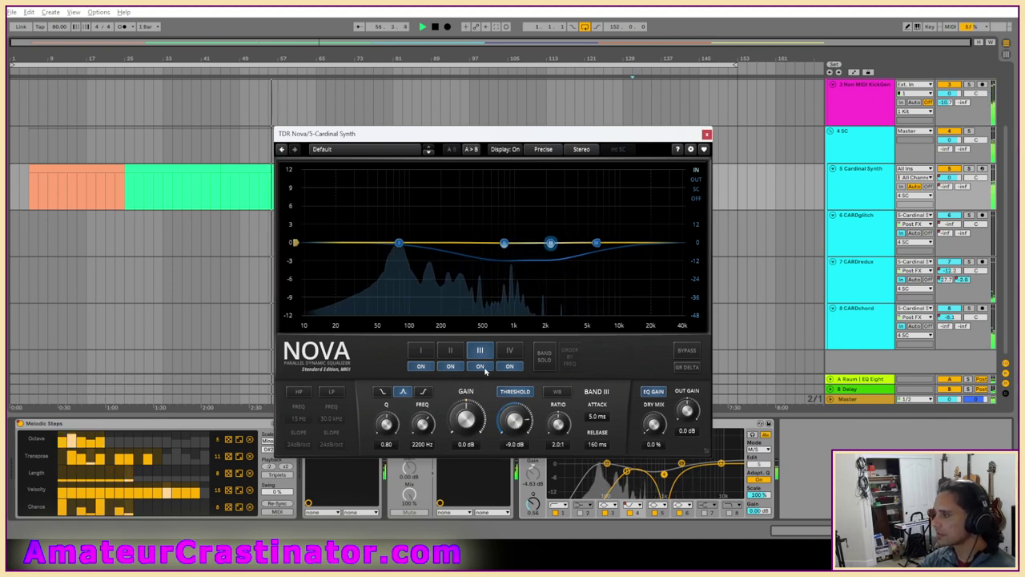
Lower the threshold of TDR Nova's band II to -13.0 dB and set its Q to 0.85.
click(450, 350)
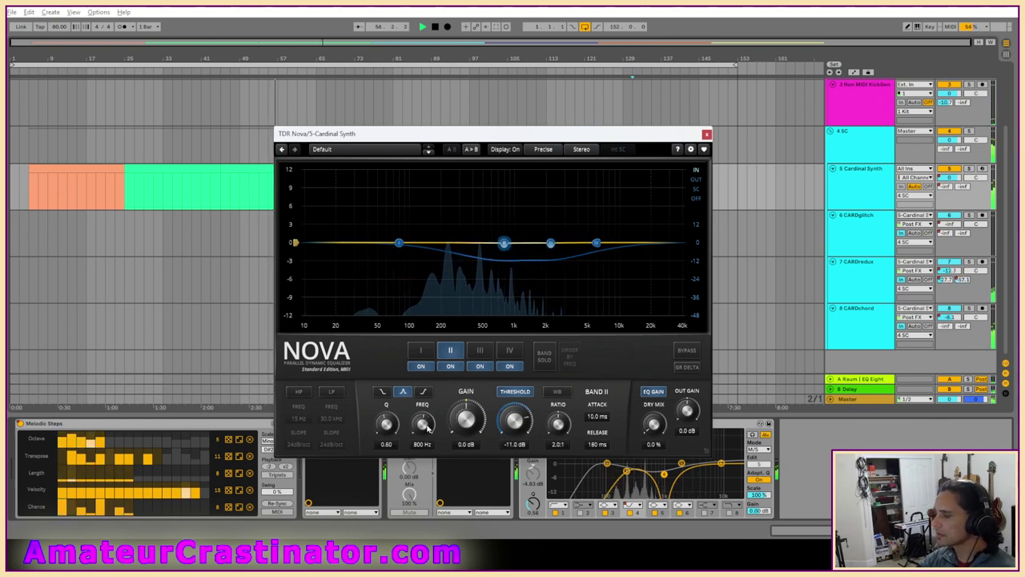
scroll(520, 422, down, 2)
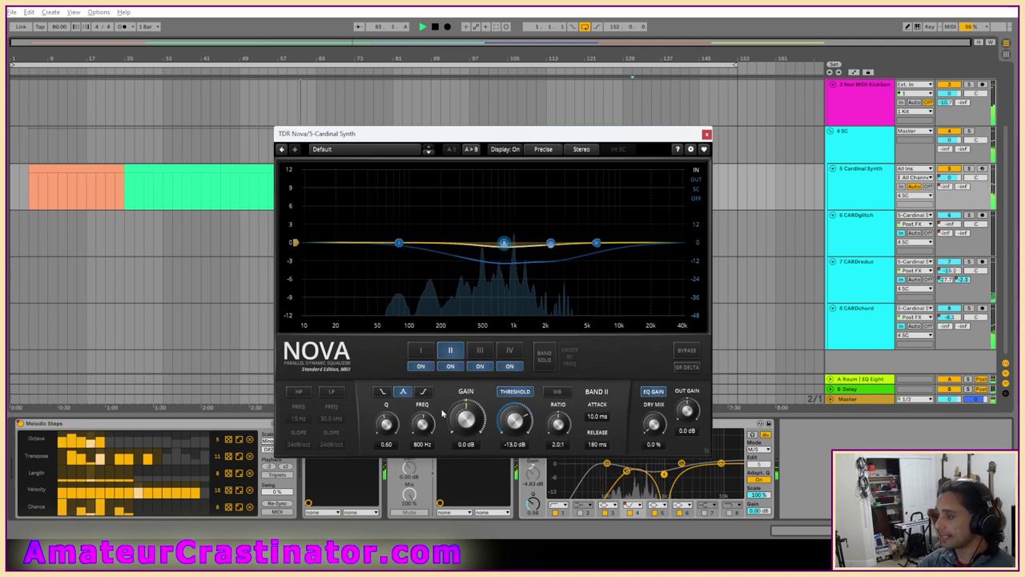
drag(385, 425, 385, 411)
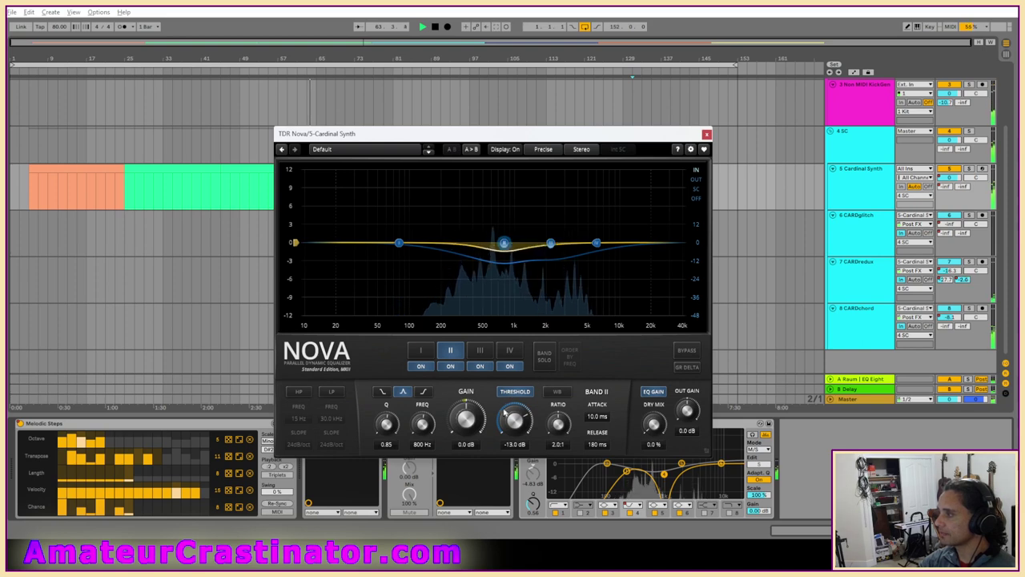
Set the Q of TDR Nova's band III to 0.89 and close the plugin window.
click(480, 350)
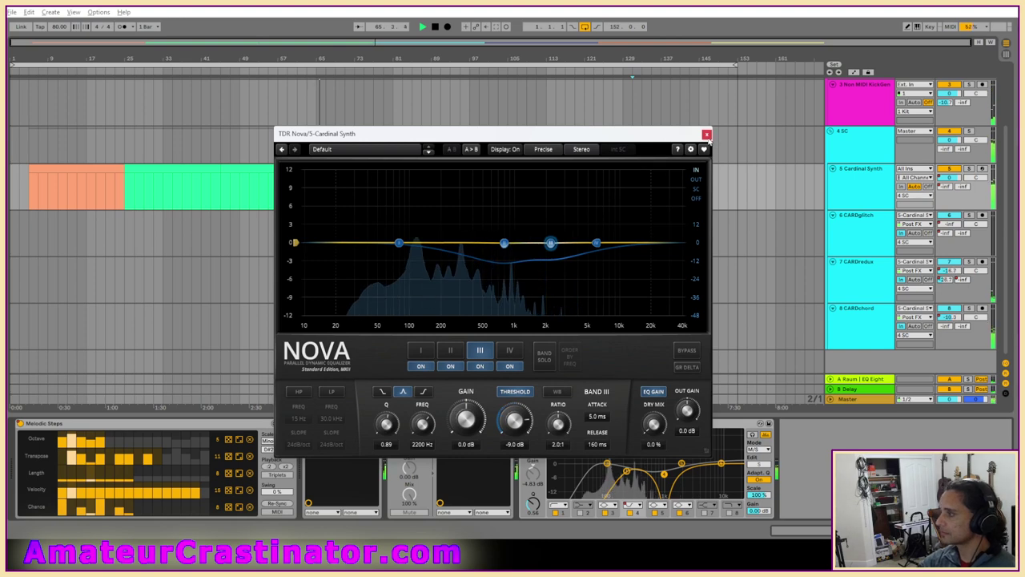
click(706, 135)
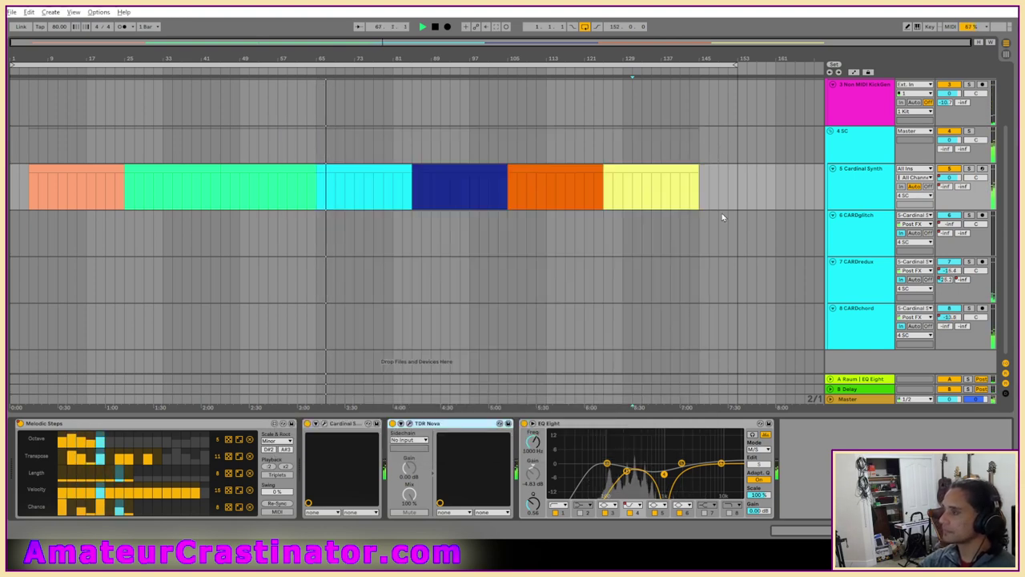
click(876, 145)
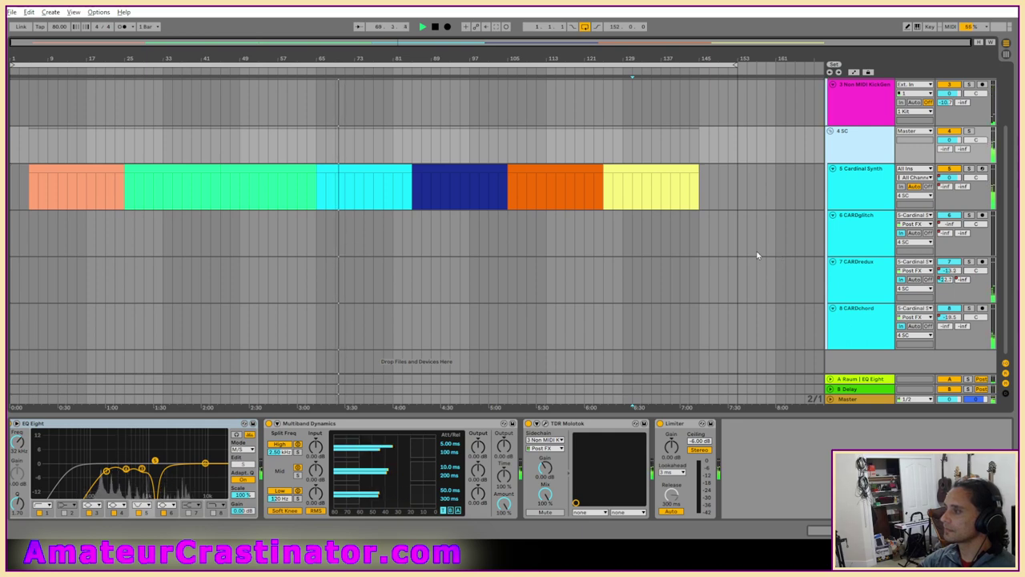
scroll(757, 255, up, 3)
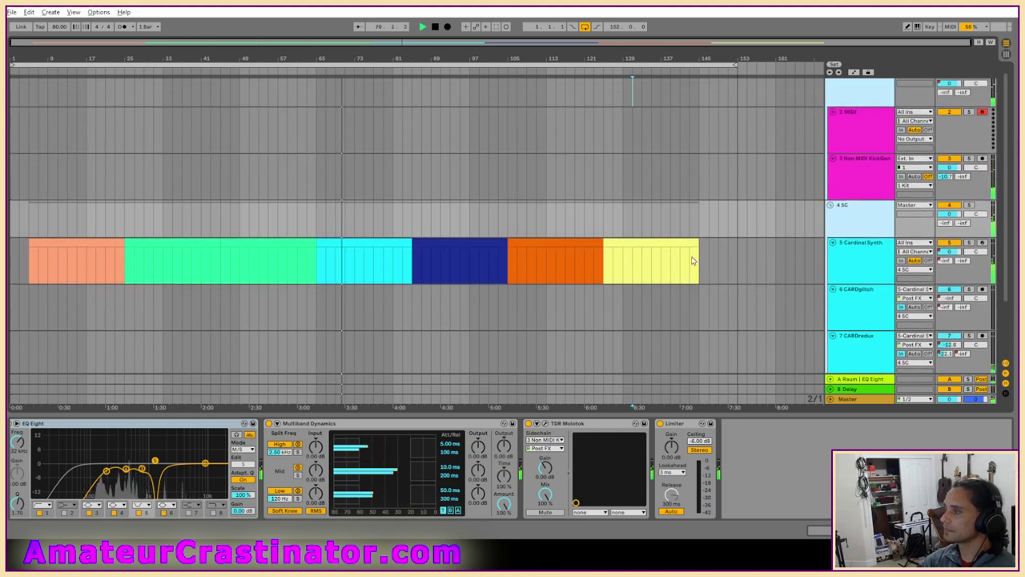
key(a)
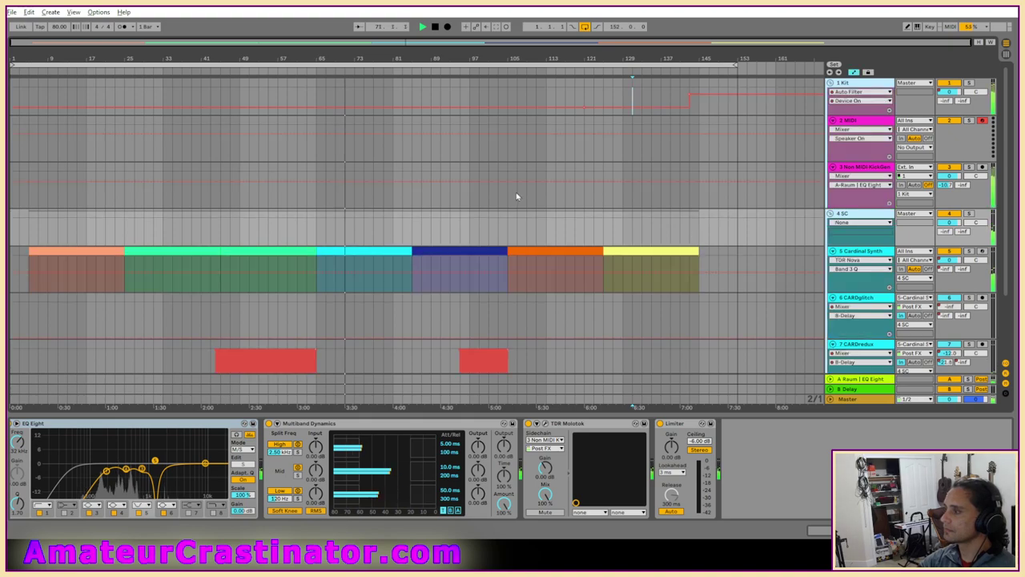
mouse_move(411, 95)
mouse_down()
mouse_move(834, 204)
mouse_move(888, 296)
mouse_move(850, 393)
mouse_move(829, 405)
mouse_move(794, 407)
mouse_move(790, 348)
mouse_up()
click(378, 227)
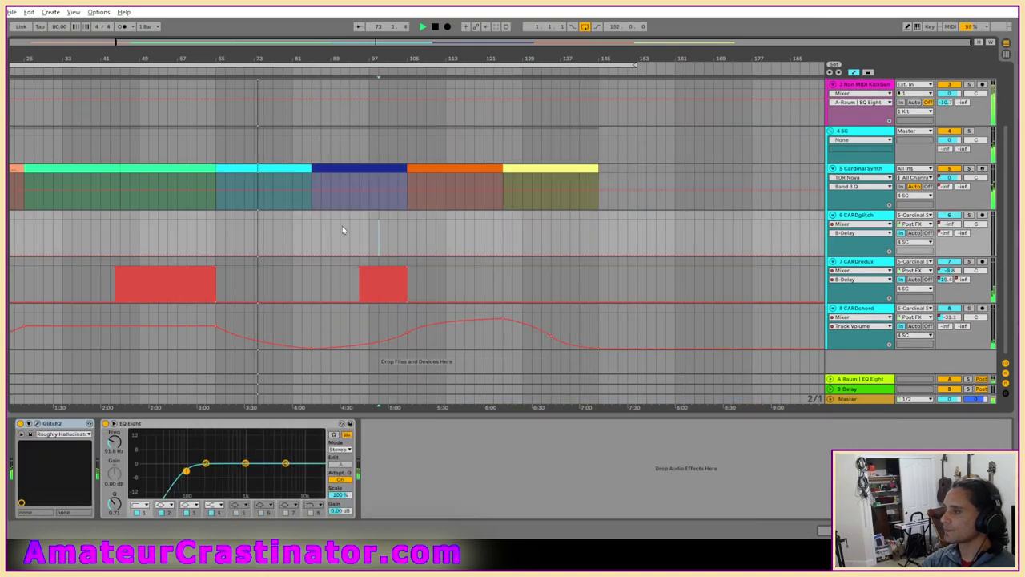
key(a)
scroll(333, 202, left, 5)
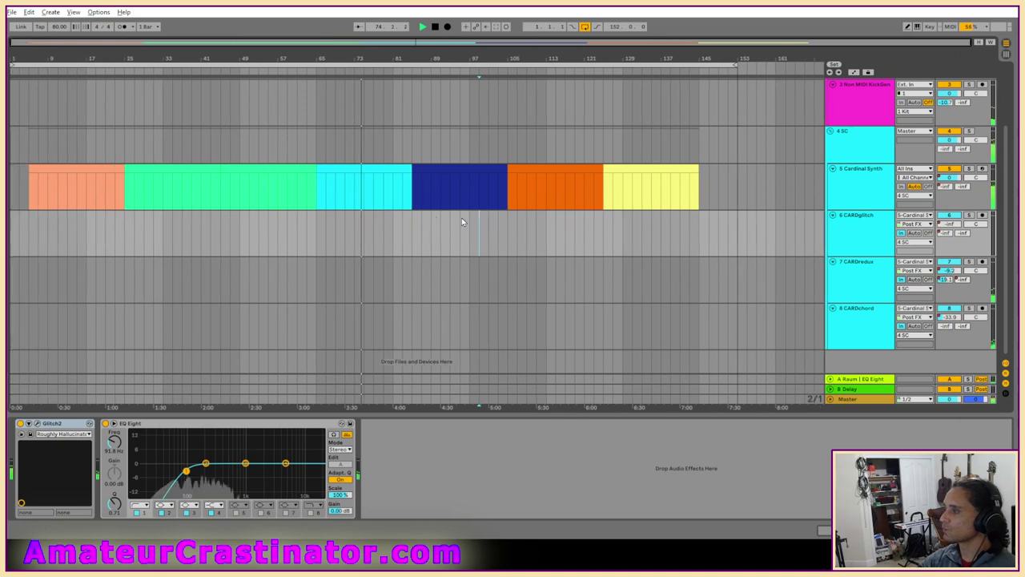
key(ctrl+a)
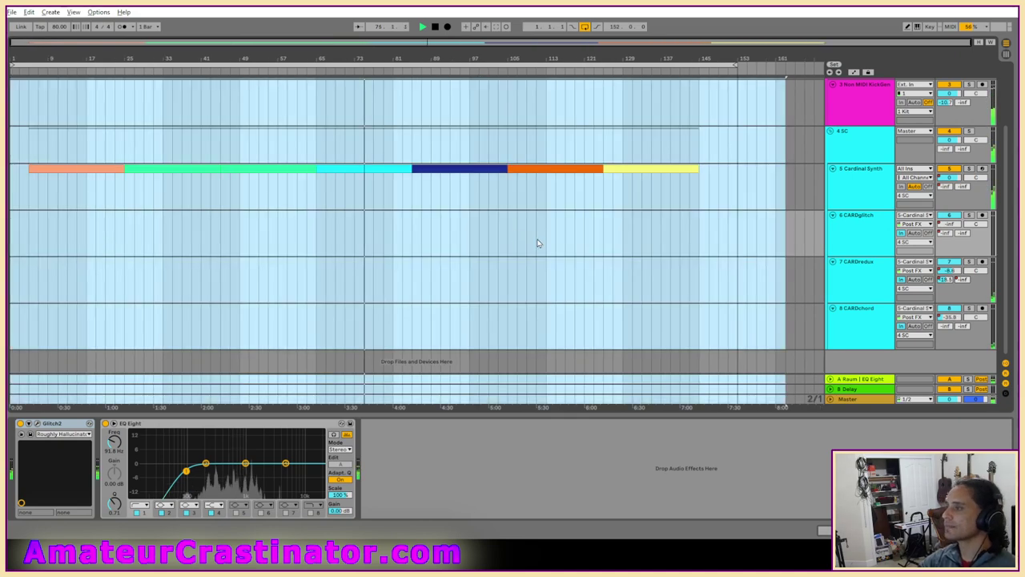
scroll(538, 243, up, 1)
scroll(538, 243, up, 1)
click(489, 231)
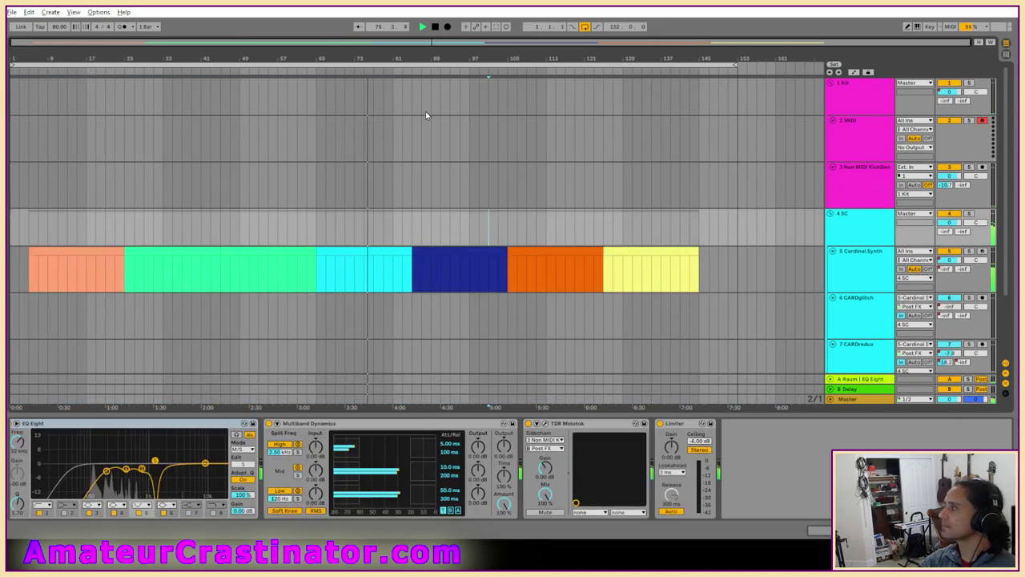
Move all tracks' content and automation from bar 85 onward 20 bars later, and extend the arrangement loop to 172 bars.
key(a)
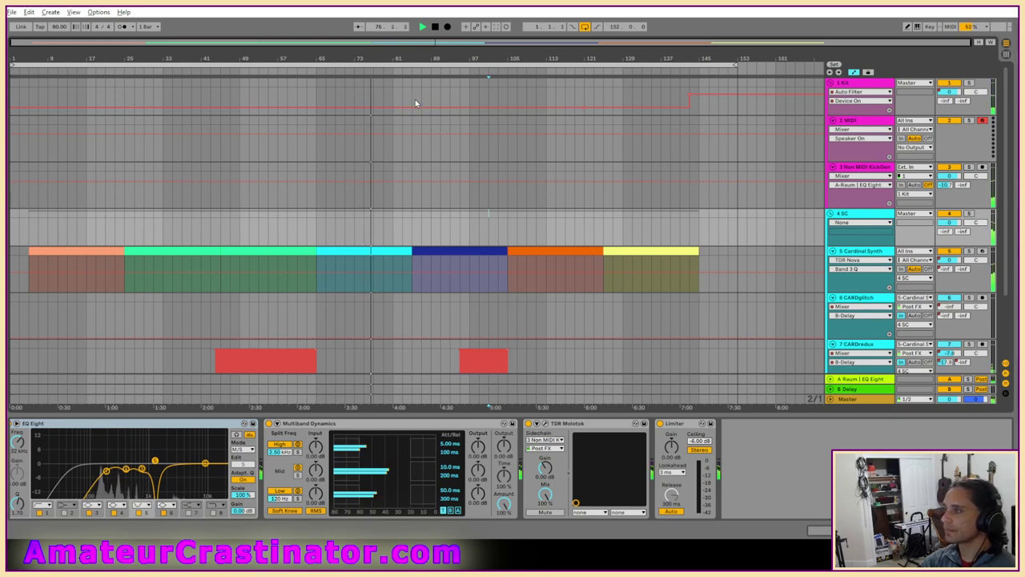
drag(414, 104, 741, 361)
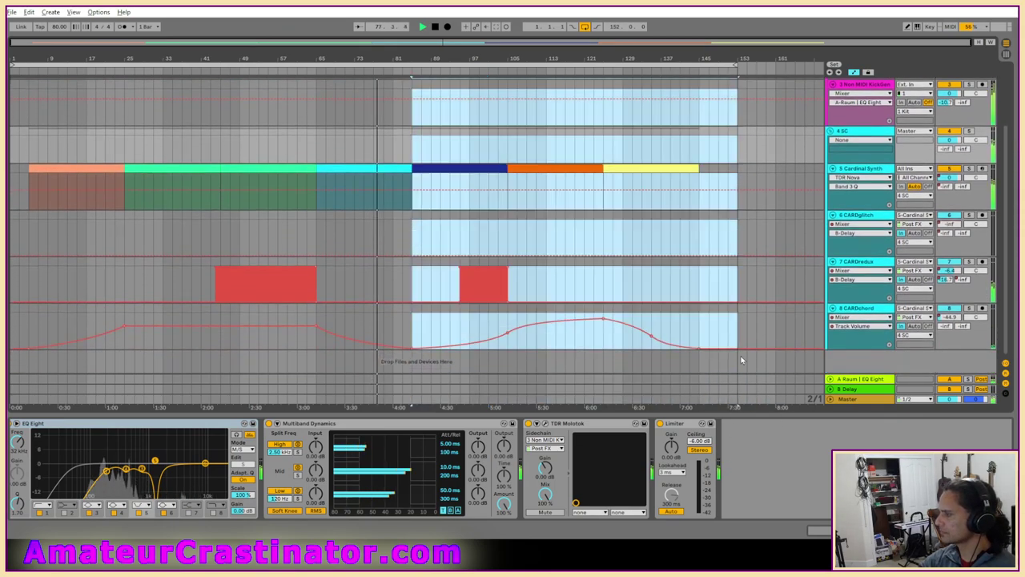
scroll(553, 285, up, 4)
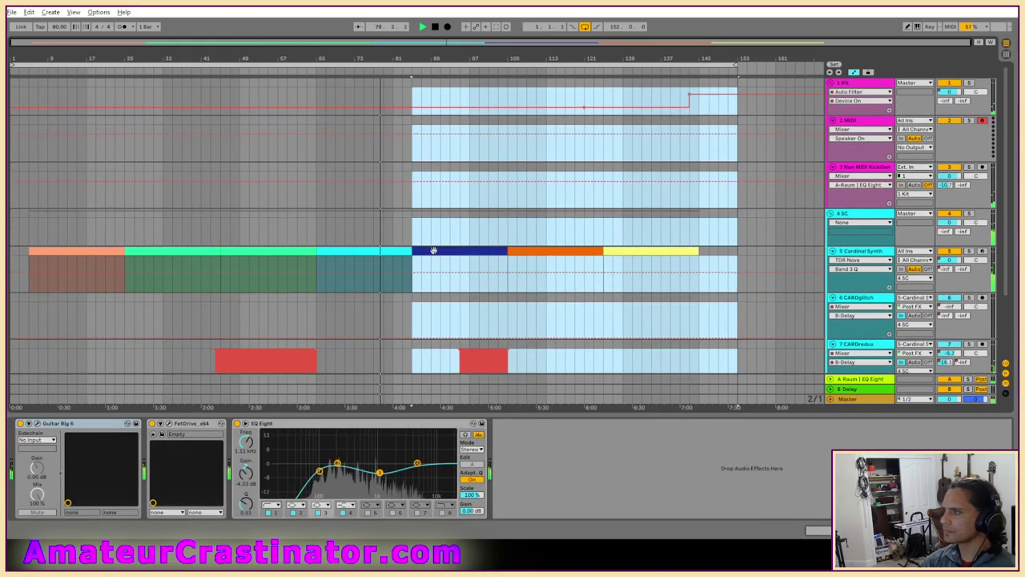
drag(432, 251, 529, 260)
scroll(701, 70, right, 2)
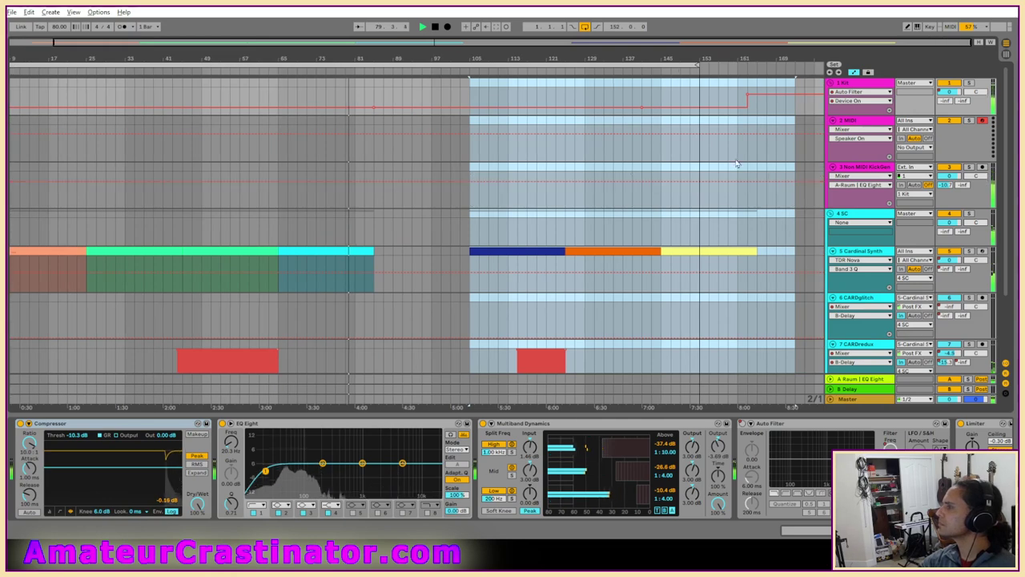
drag(700, 67, 797, 73)
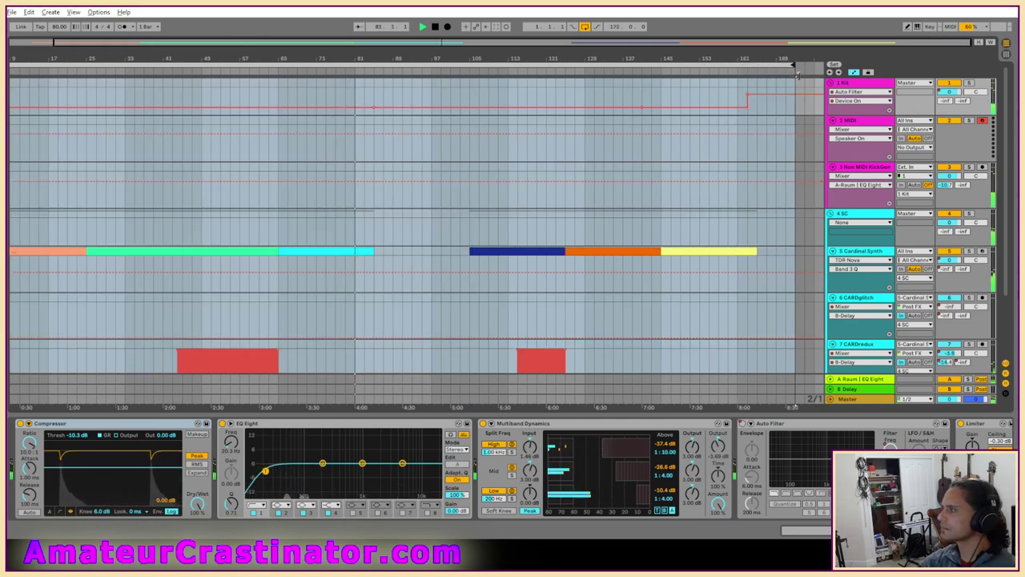
Show the Auto Filter's Frequency automation on the 1 Kit track.
click(859, 92)
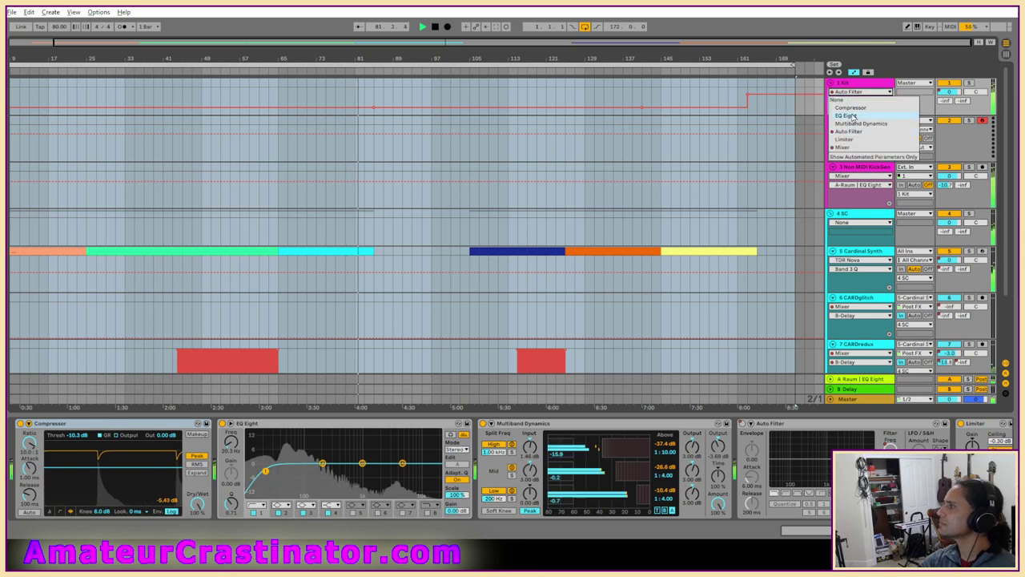
click(849, 131)
click(860, 100)
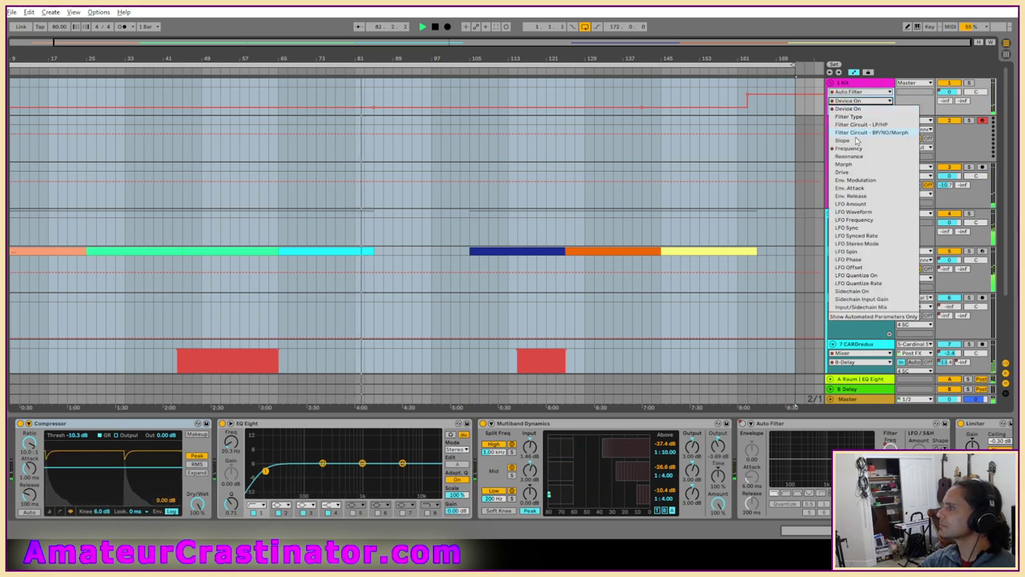
click(850, 149)
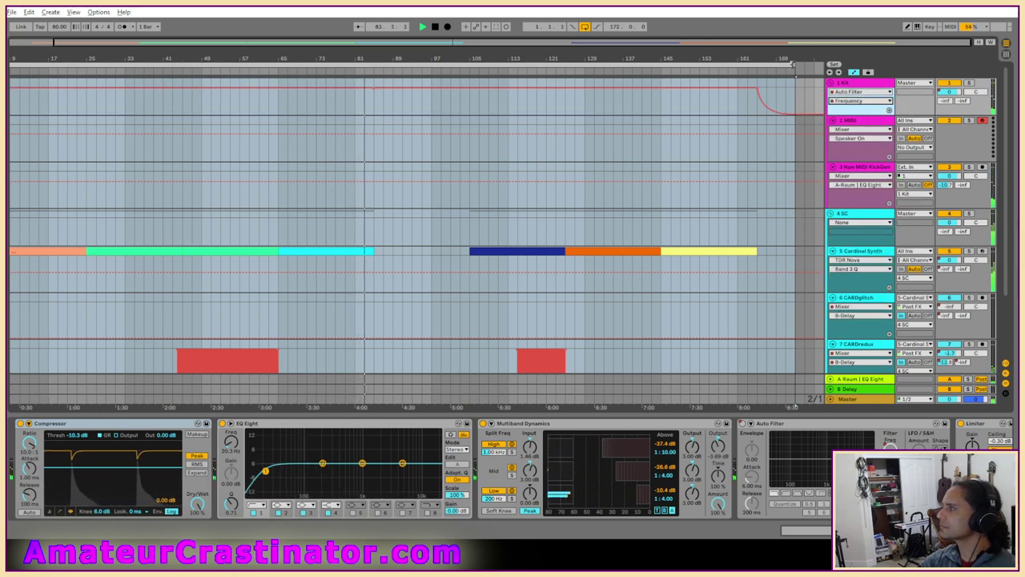
Duplicate the cyan 5 Cardinal Synth clip into the gap before the dark blue clip and hide the automation lanes.
click(360, 252)
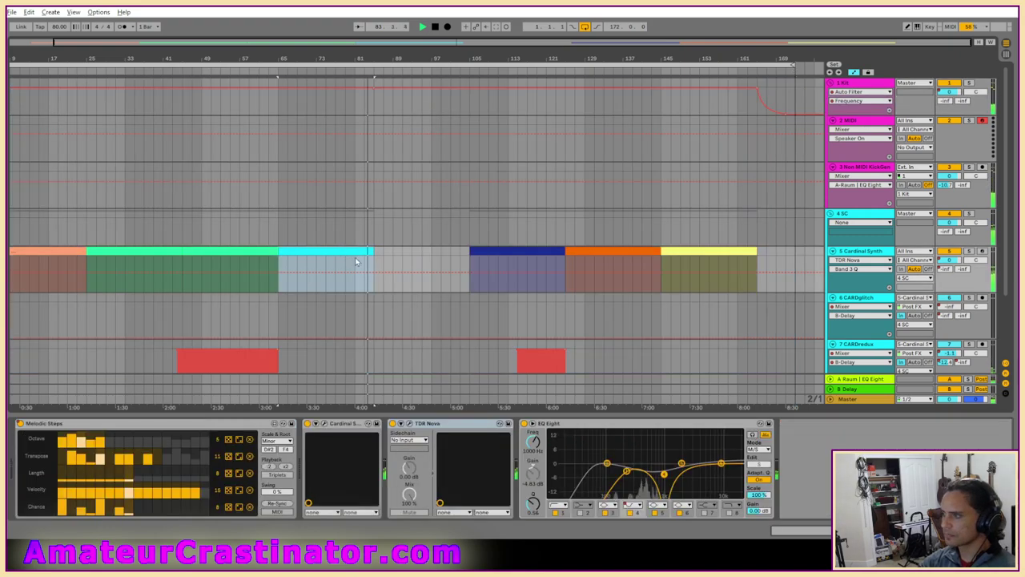
key(ctrl+d)
scroll(407, 291, down, 3)
key(a)
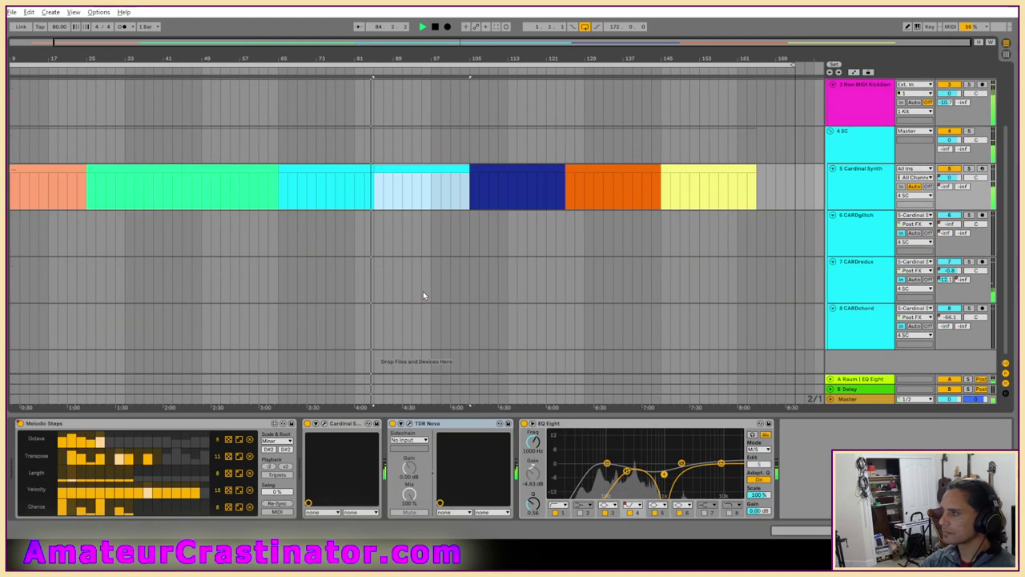
key(a)
key(a)
Insert the Deelay plugin between EQ Eight and Multiband Dynamics on the 4 SC track.
scroll(402, 285, up, 1)
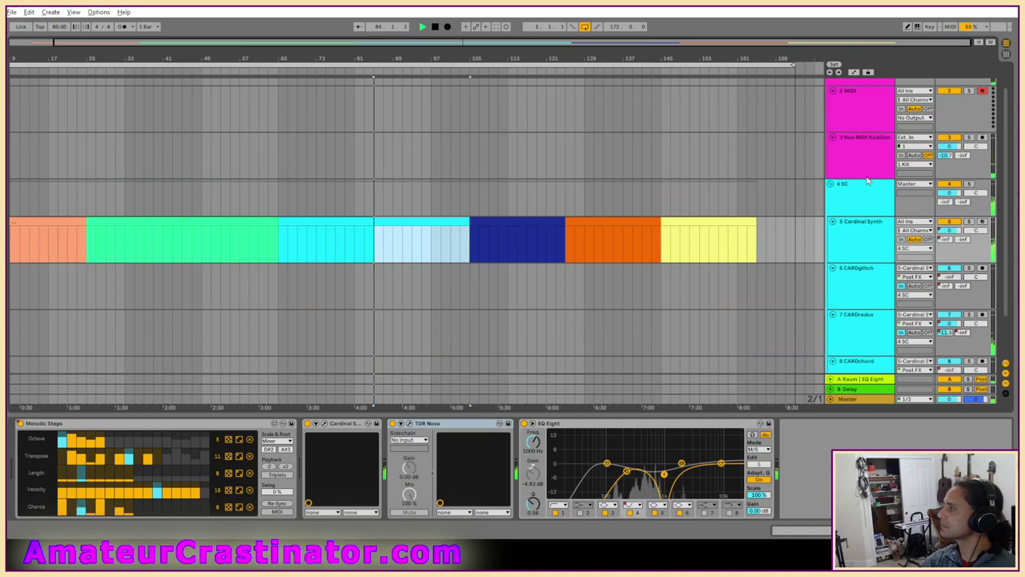
click(860, 162)
click(850, 209)
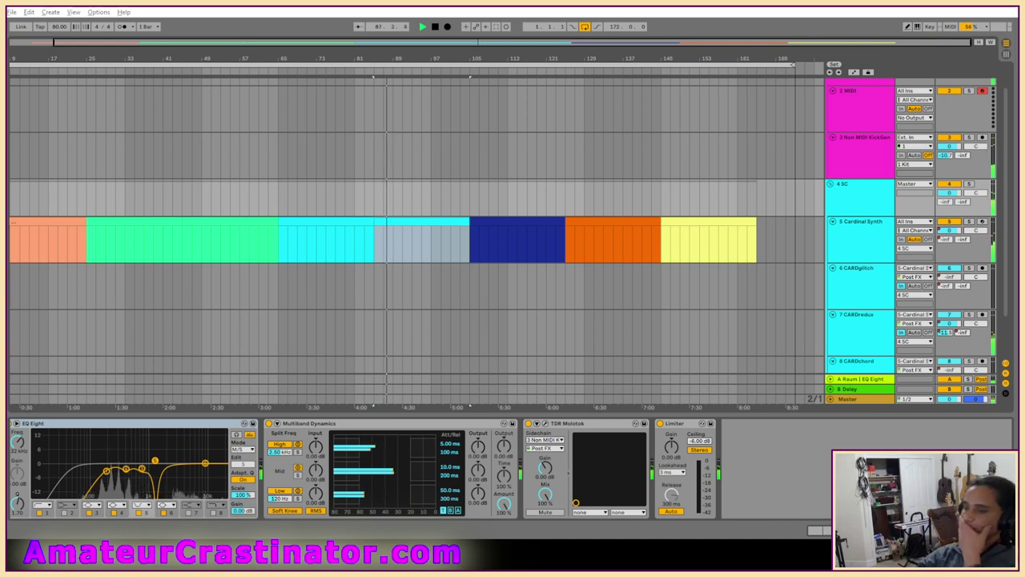
drag(9, 445, 265, 463)
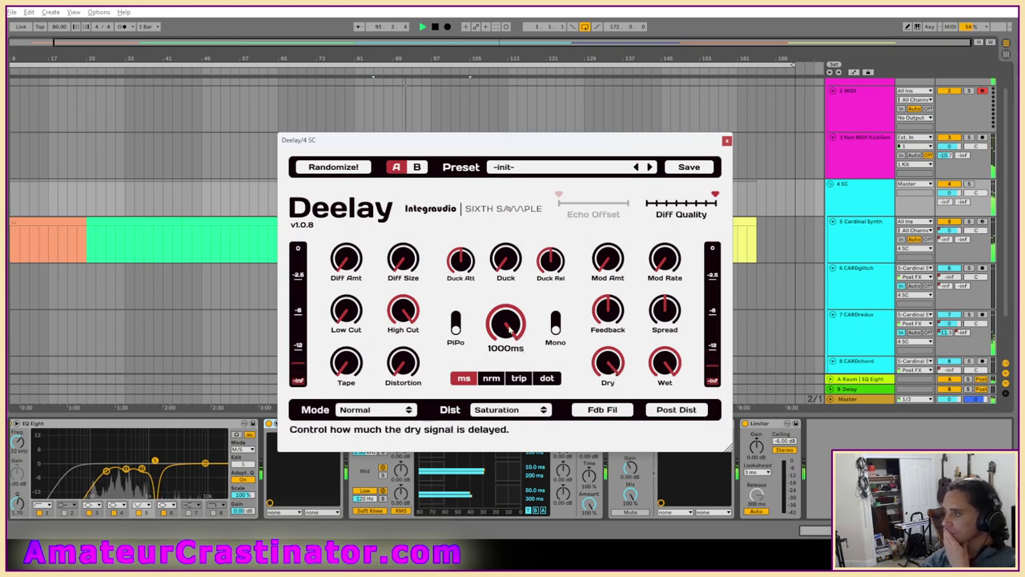
Set Deelay to a normal synced 1/2 delay in Pure Rev mode with the dry level fully down.
click(491, 378)
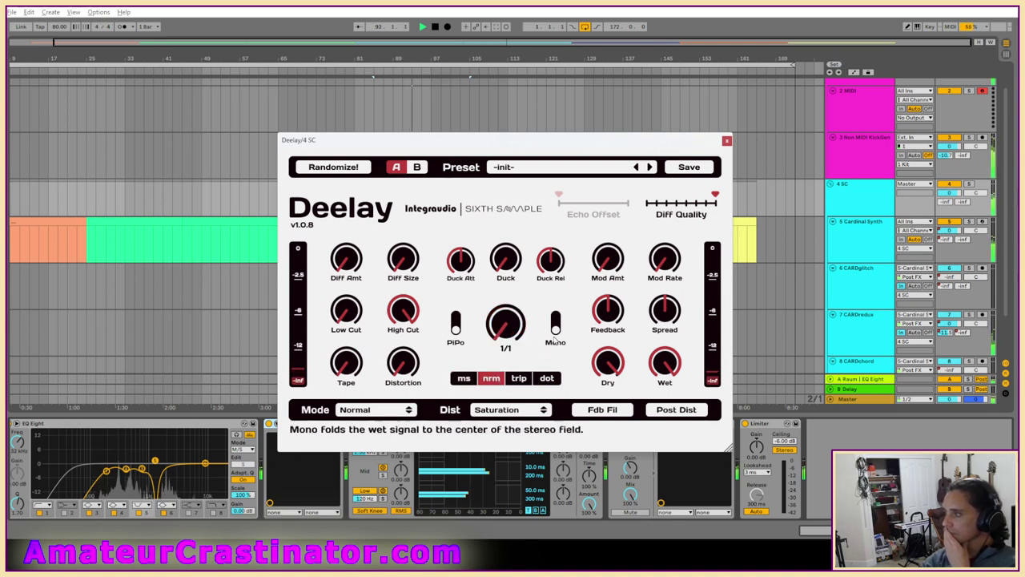
drag(513, 327, 511, 314)
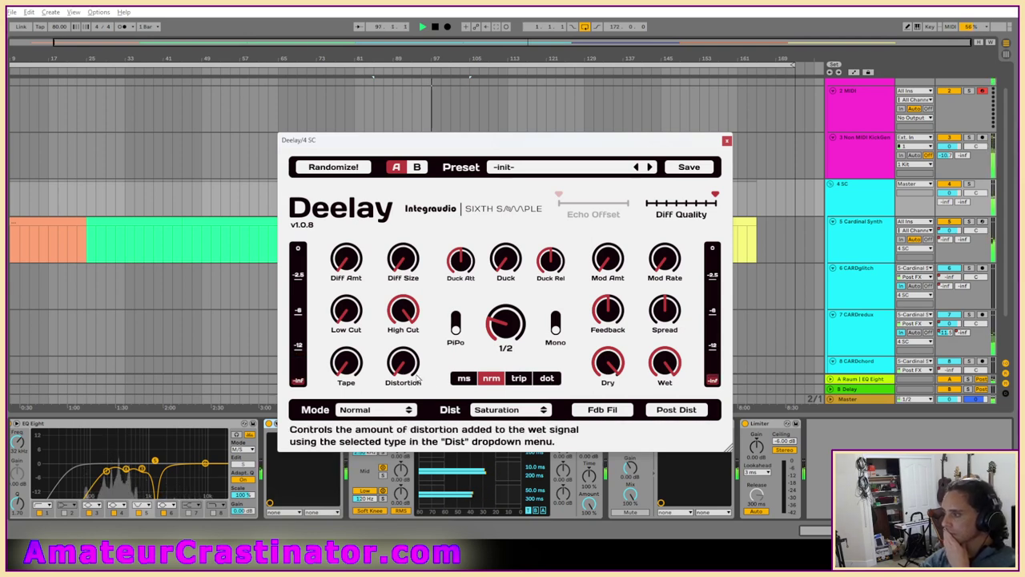
click(375, 413)
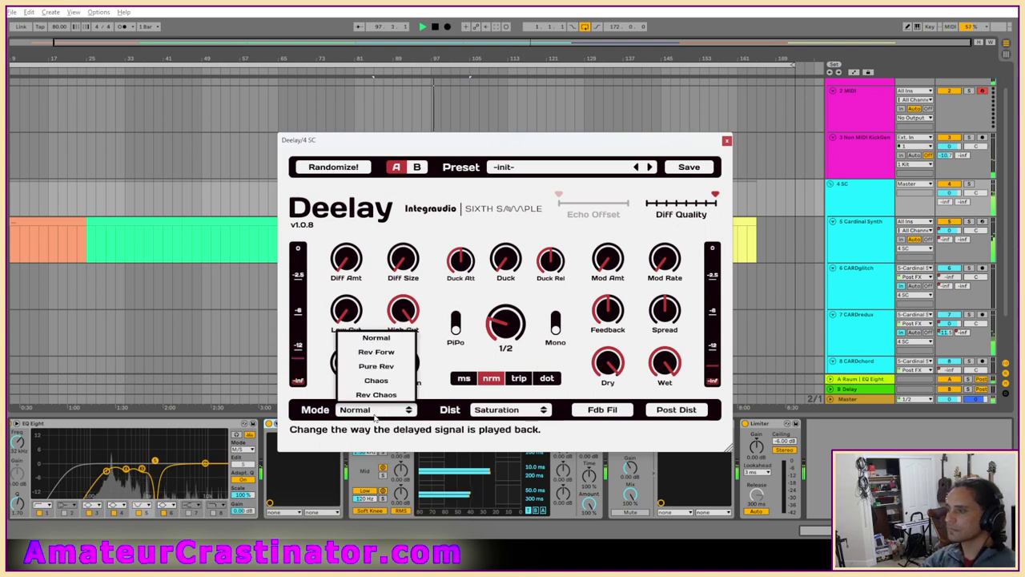
click(376, 366)
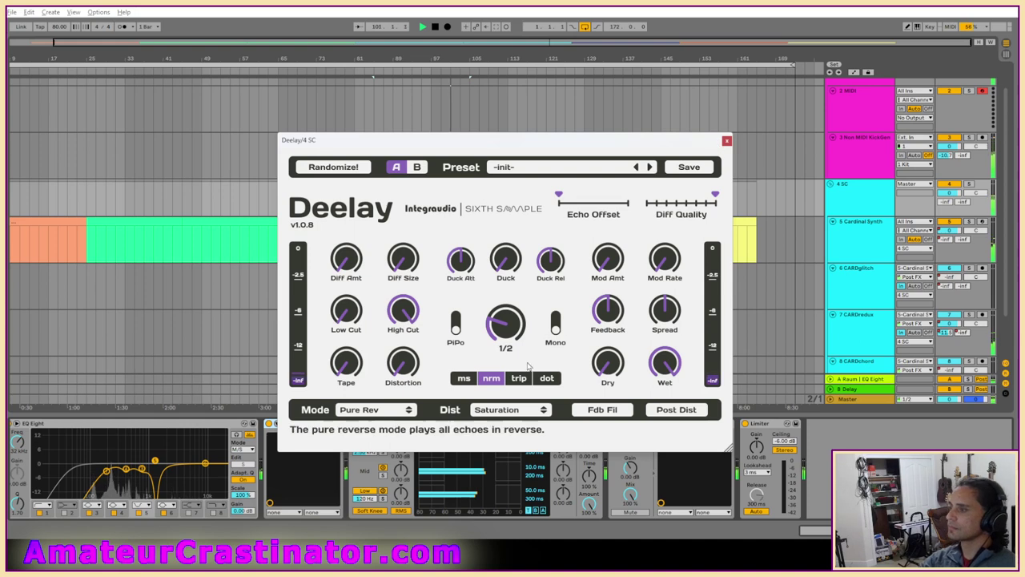
Try Deelay's Rev Chaos mode and raise its diffusion amount, diffusion size, low cut, tape and distortion.
click(364, 409)
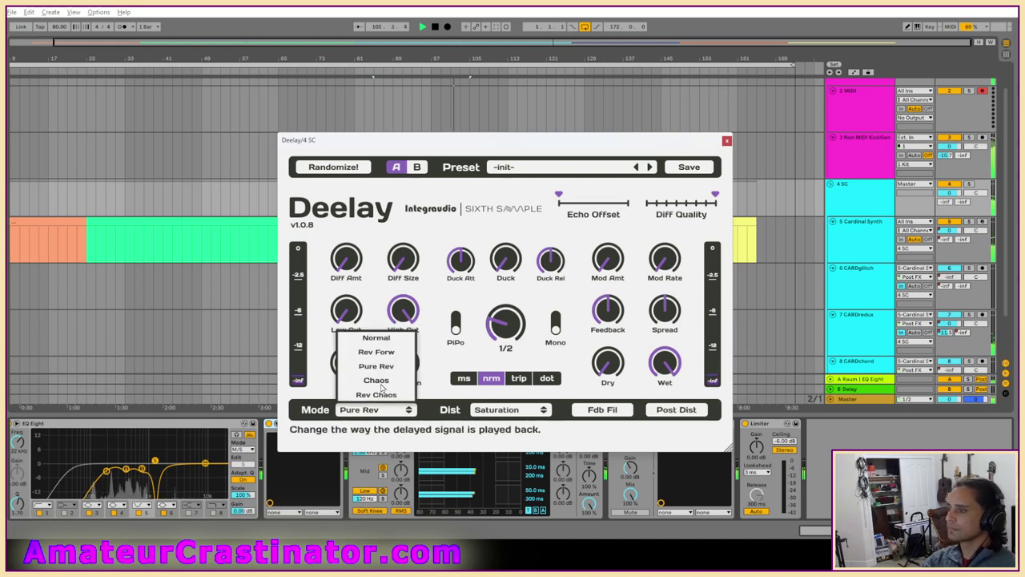
click(376, 395)
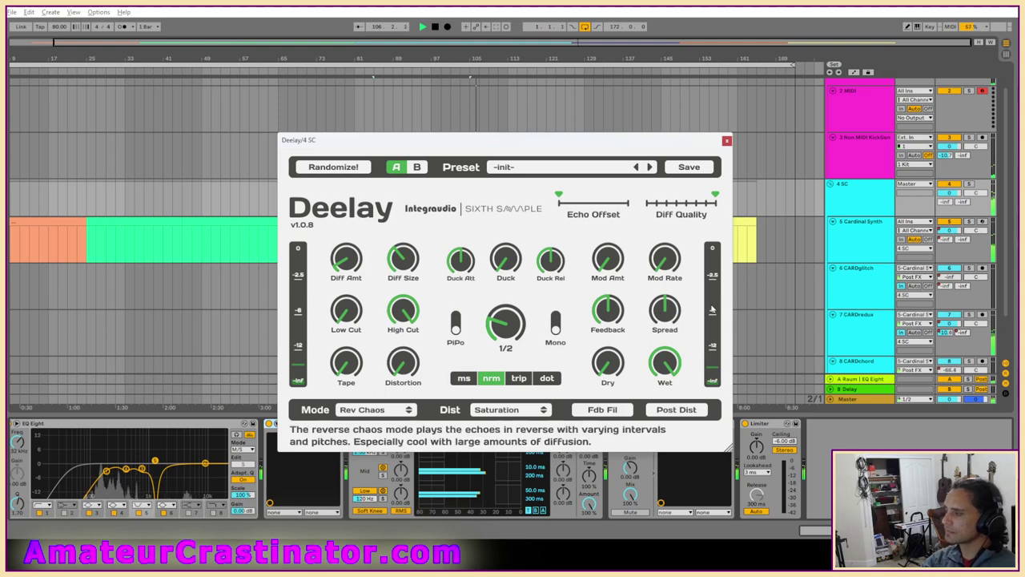
click(368, 410)
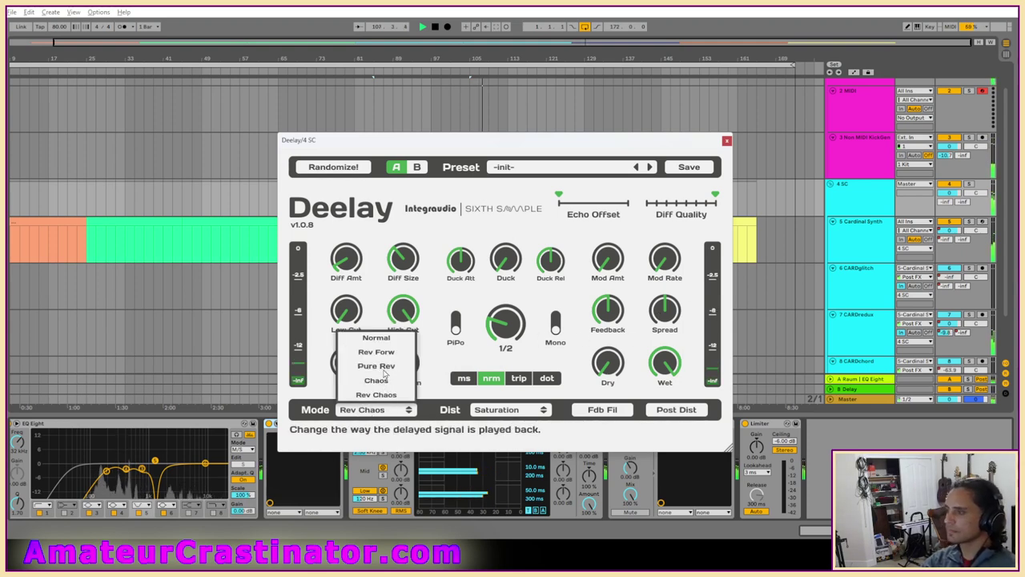
click(376, 394)
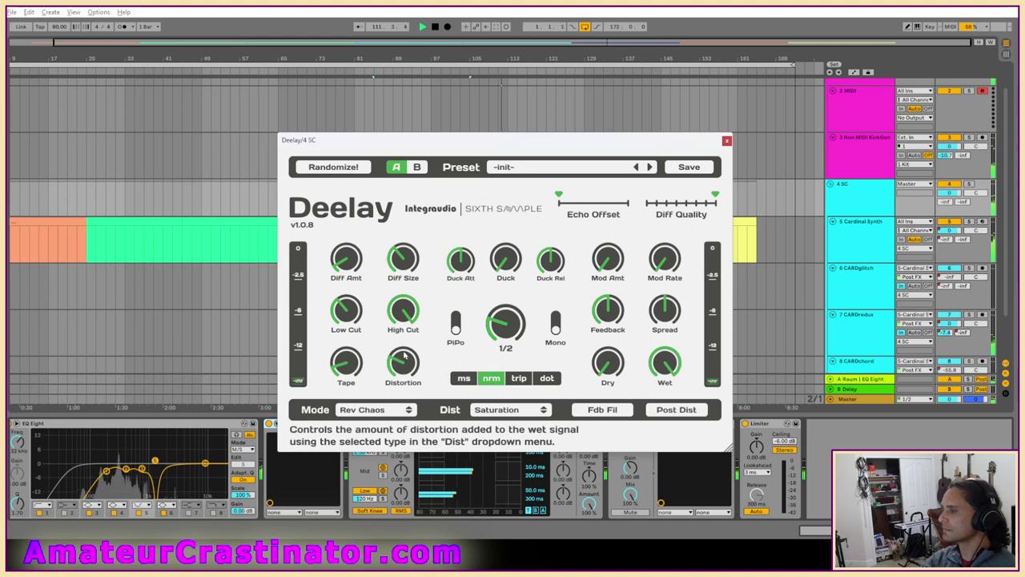
Keep Saturation as Deelay's distortion type, increase the spread slightly, and change the playback mode to Rev Forw.
click(487, 411)
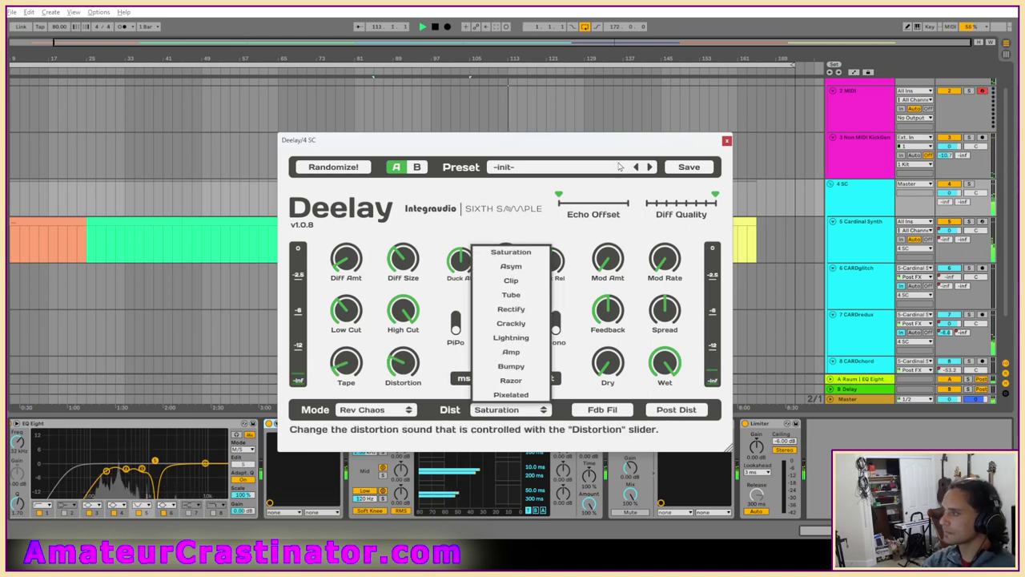
click(505, 421)
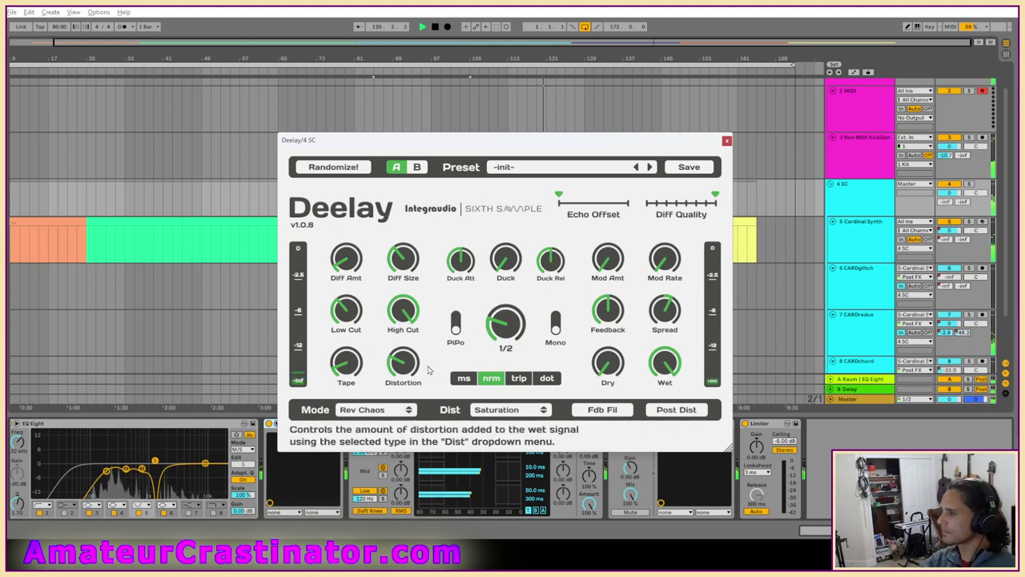
click(365, 409)
click(373, 351)
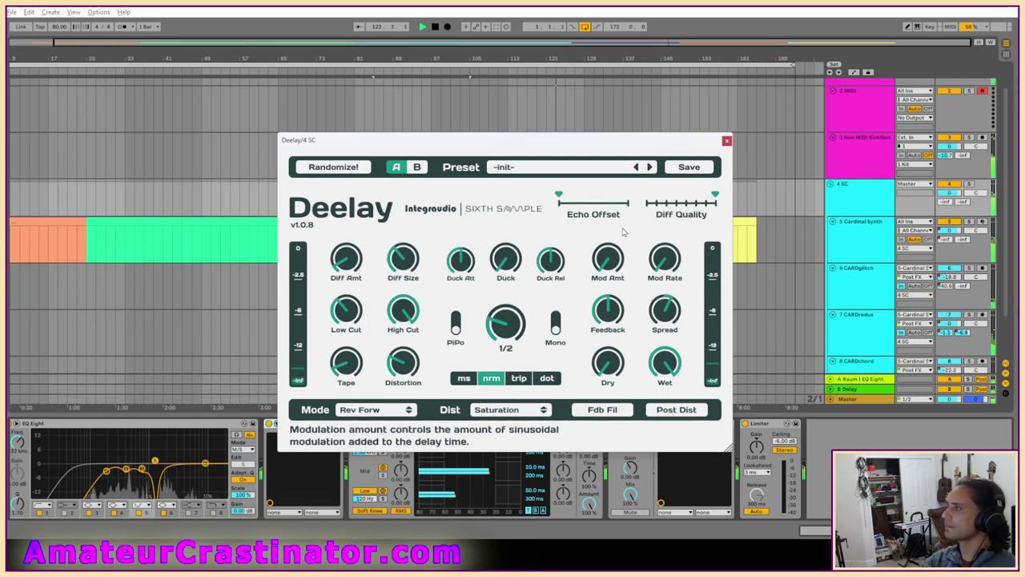
Automate Deelay's Wet level on 4 SC to rise from zero at bar 65 to full at bar 85 and fall to zero at bar 105.
drag(616, 153, 628, 311)
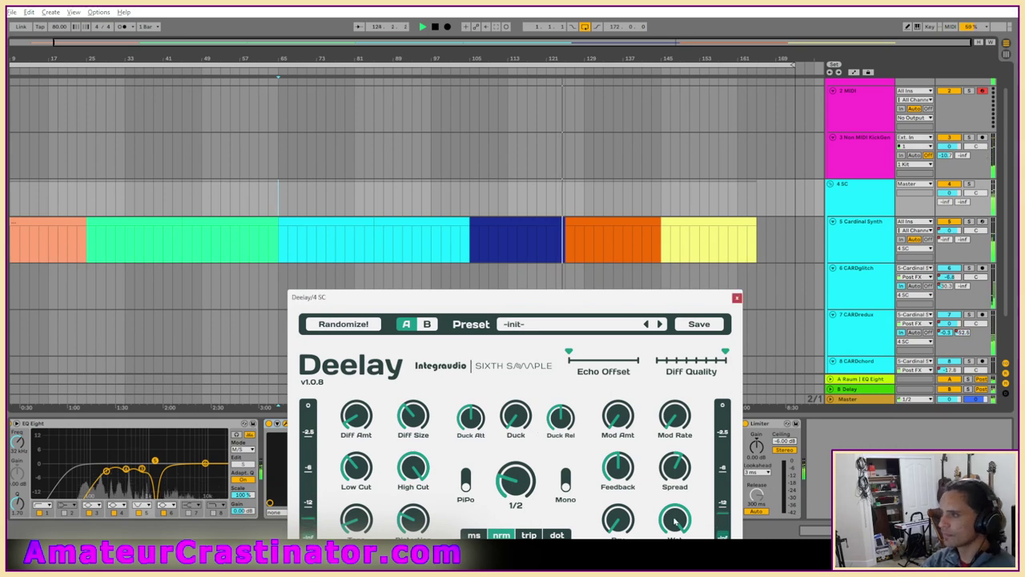
key(a)
click(376, 192)
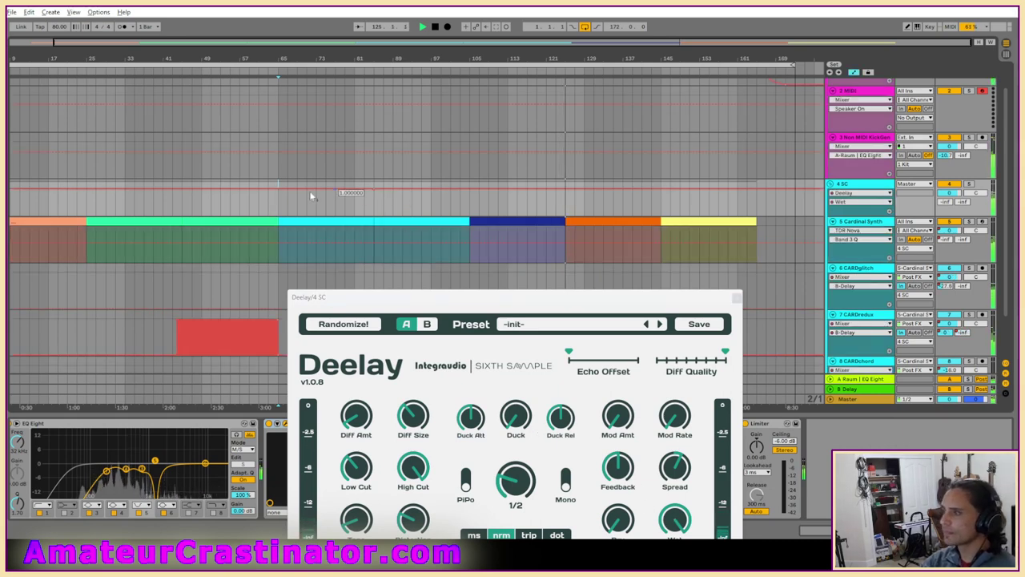
drag(277, 190, 278, 215)
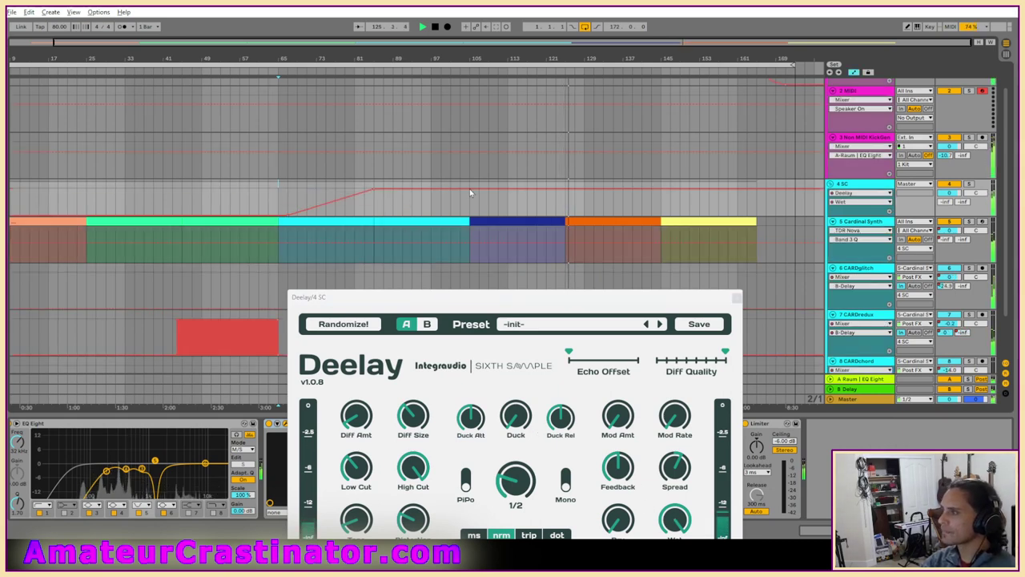
drag(470, 189, 470, 215)
Automate Deelay's Dry level on 4 SC to fall from full at bar 65 to zero at bar 85 and return to full at bar 105.
click(614, 521)
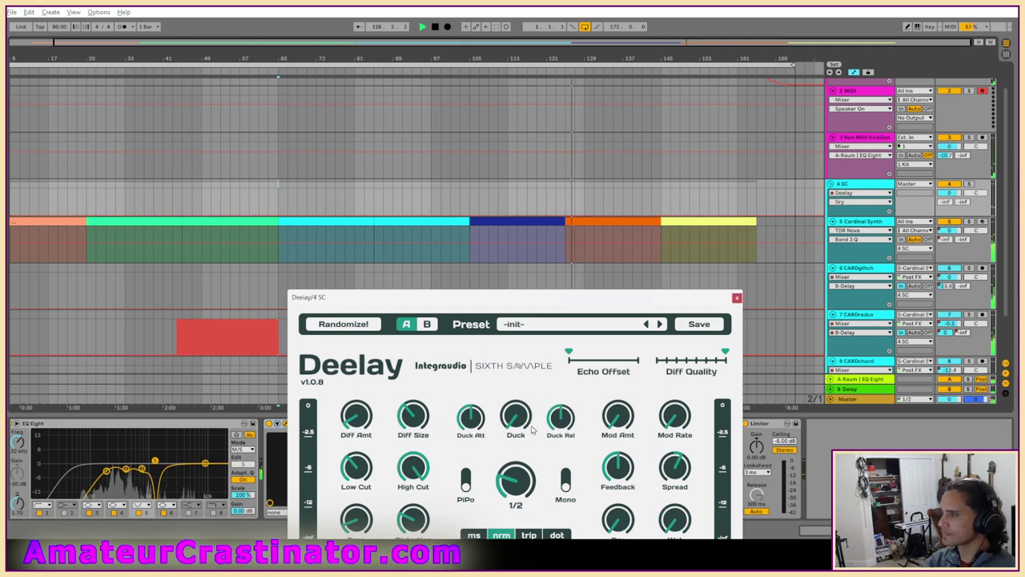
click(354, 215)
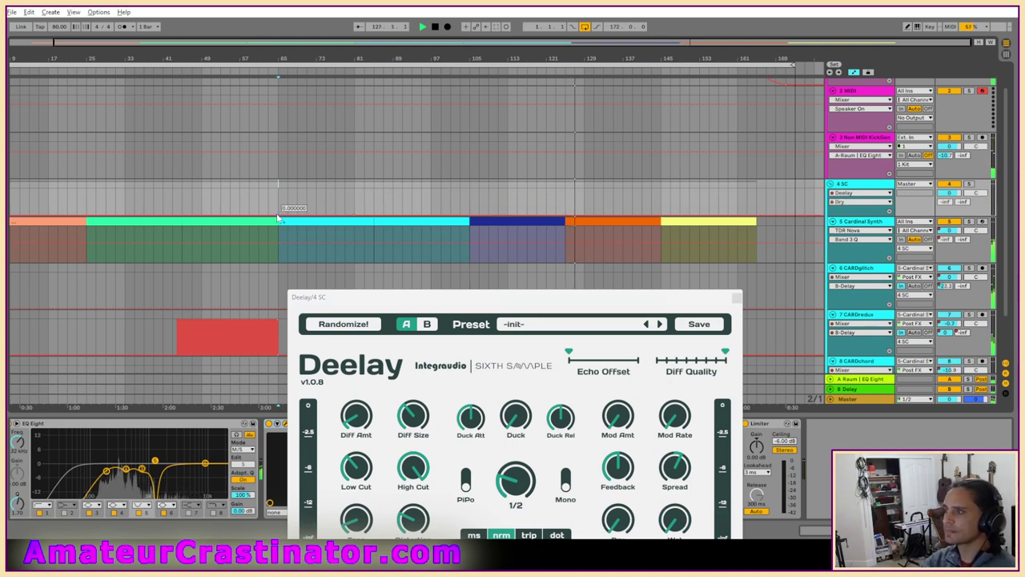
drag(279, 214, 279, 189)
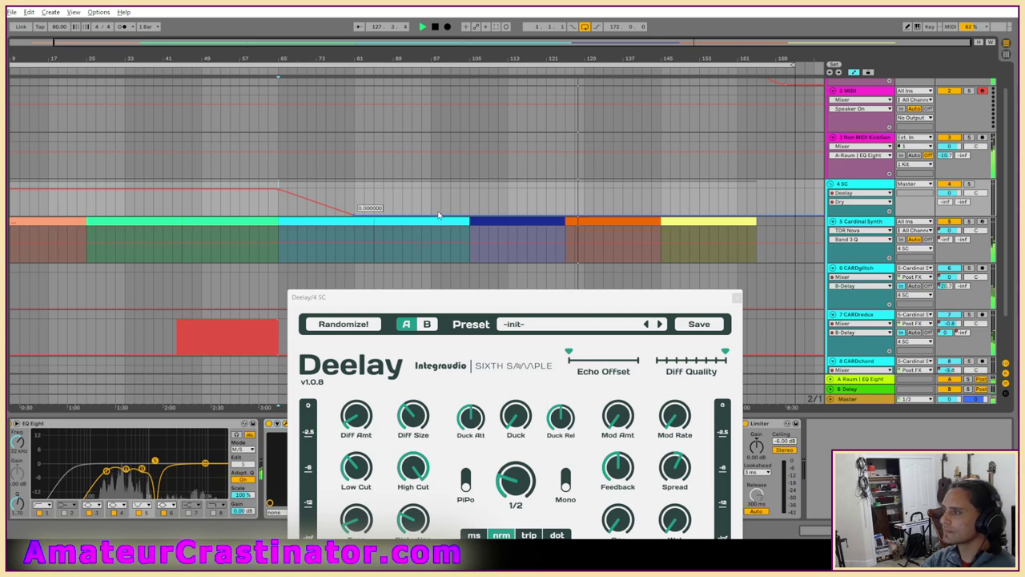
drag(470, 217, 471, 193)
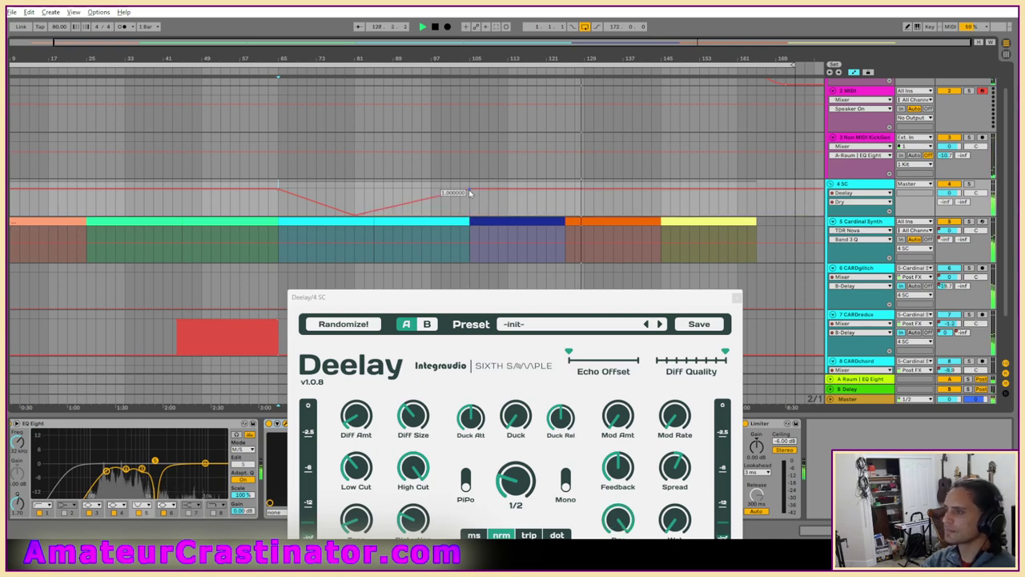
drag(354, 215, 373, 214)
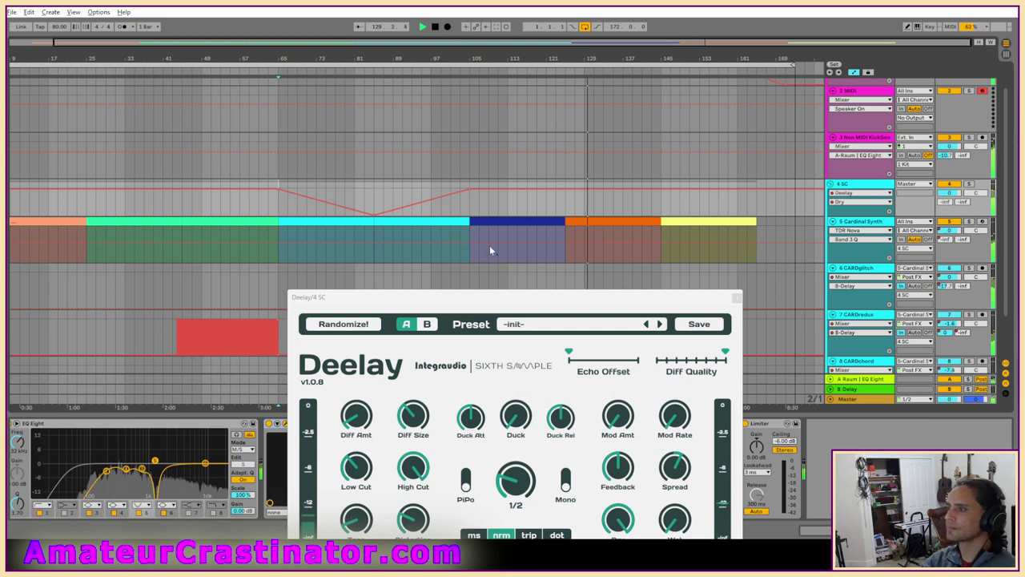
Close the Deelay window and compare the SC sound with Deelay bypassed and enabled.
click(736, 298)
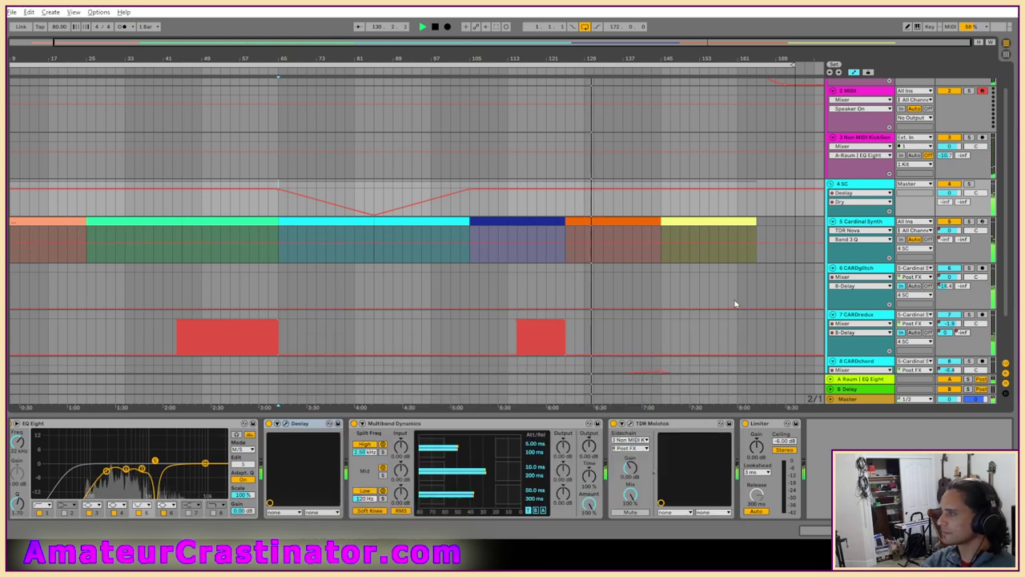
click(269, 424)
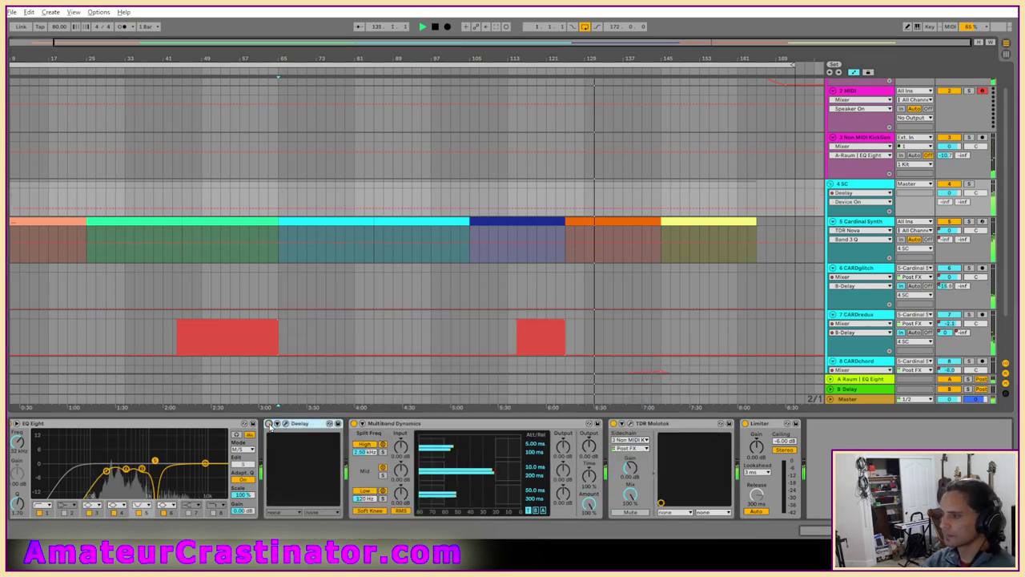
click(270, 424)
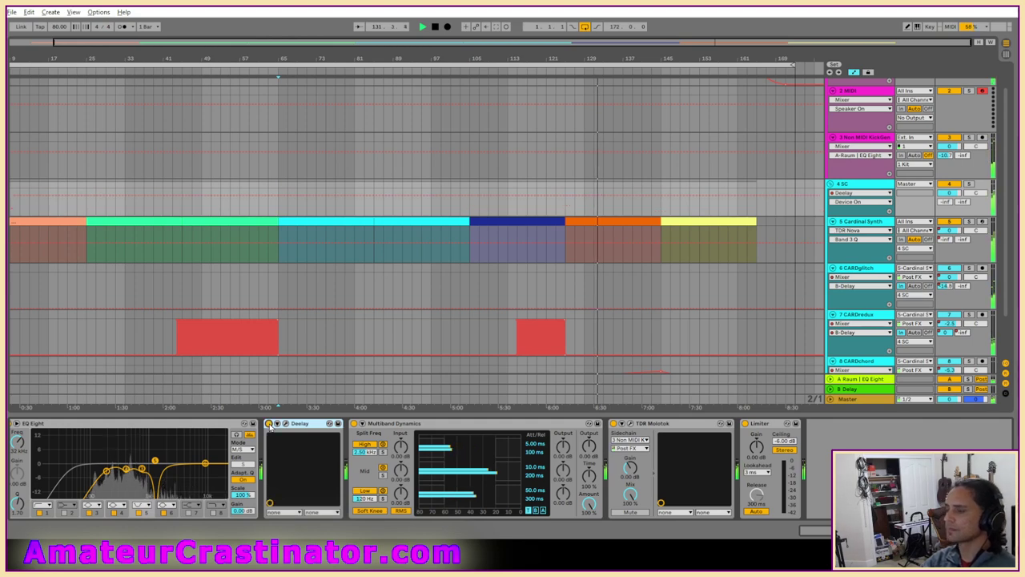
click(269, 424)
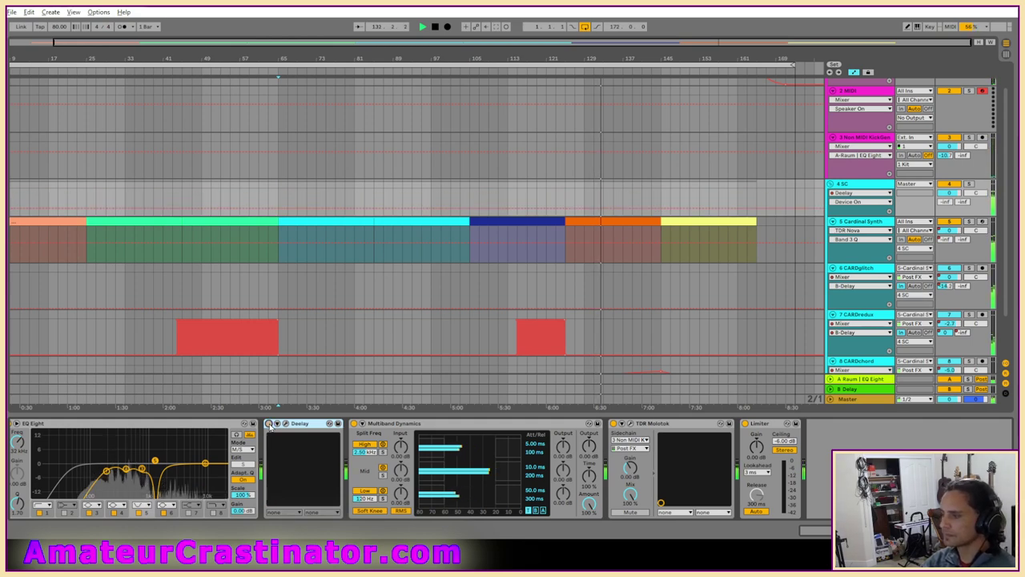
click(269, 424)
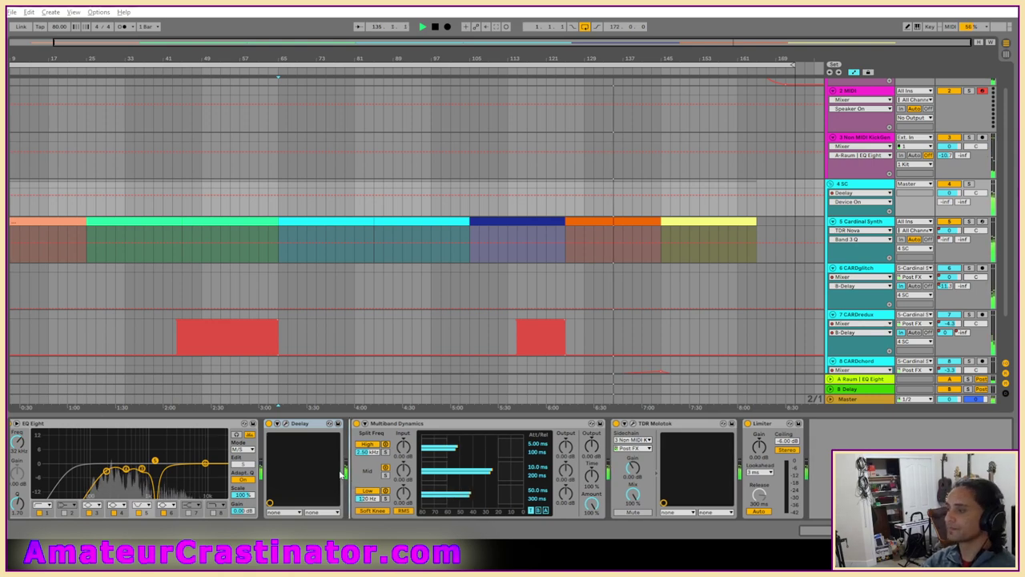
Add a second EQ Eight after Deelay with band 1 as a low cut at 54.3 Hz, and turn Adaptive Q off in the first.
drag(354, 480, 367, 471)
click(387, 504)
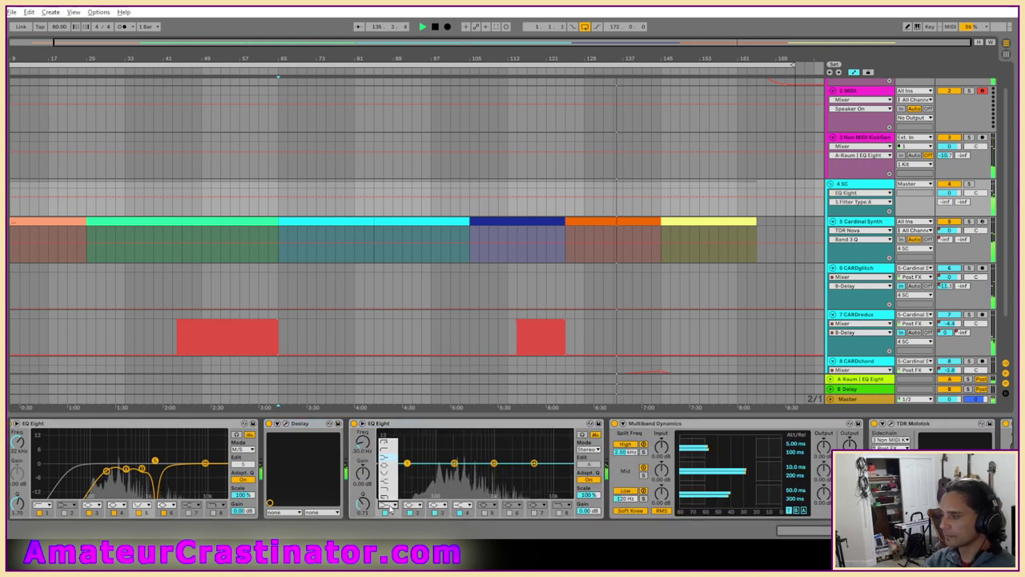
click(384, 454)
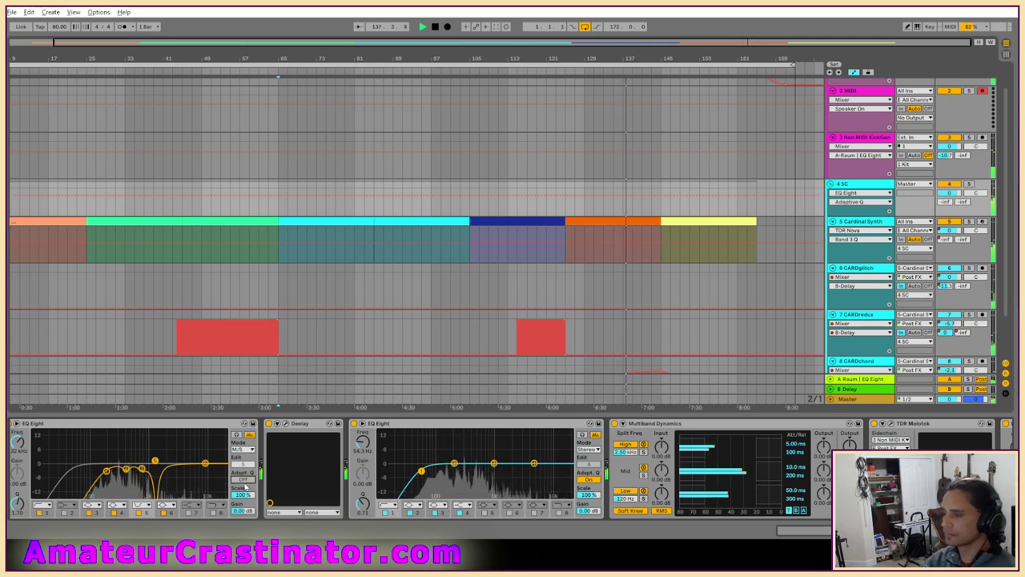
Restart playback from bar 65, bend both ramps of Deelay's Dry automation into curves, and re-enable the overridden automation.
click(277, 197)
key(space)
key(space)
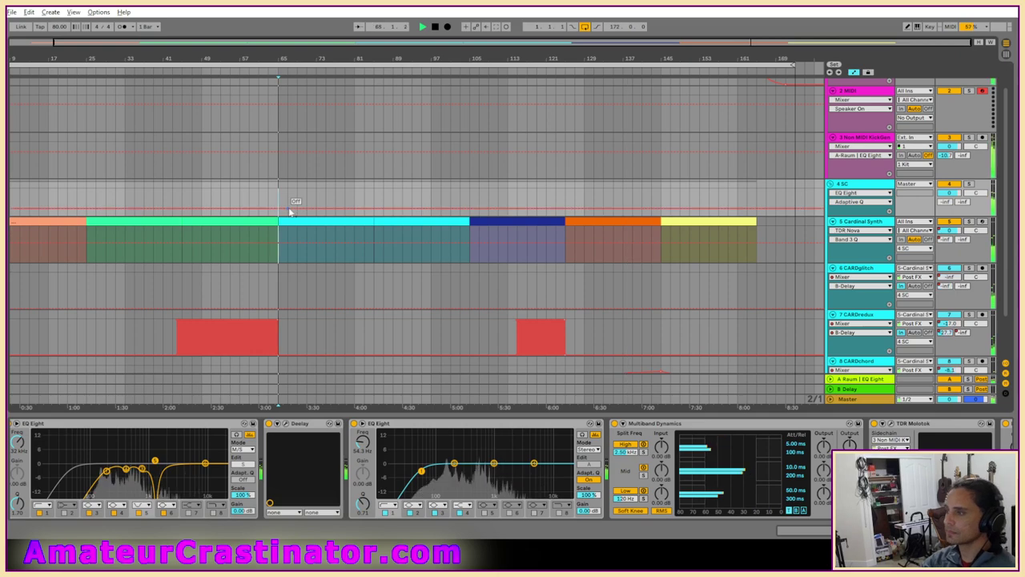
key(a)
key(a)
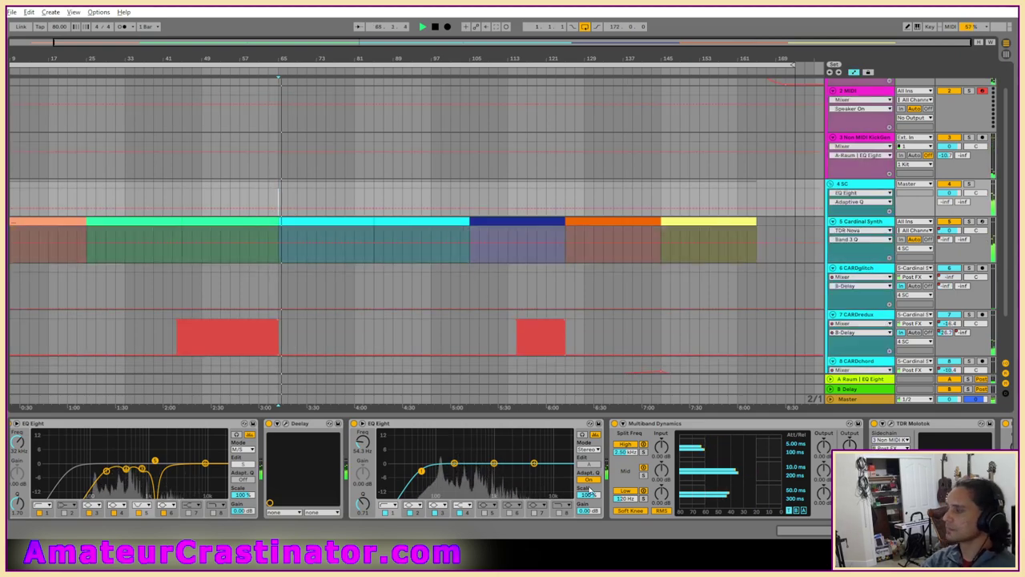
click(277, 423)
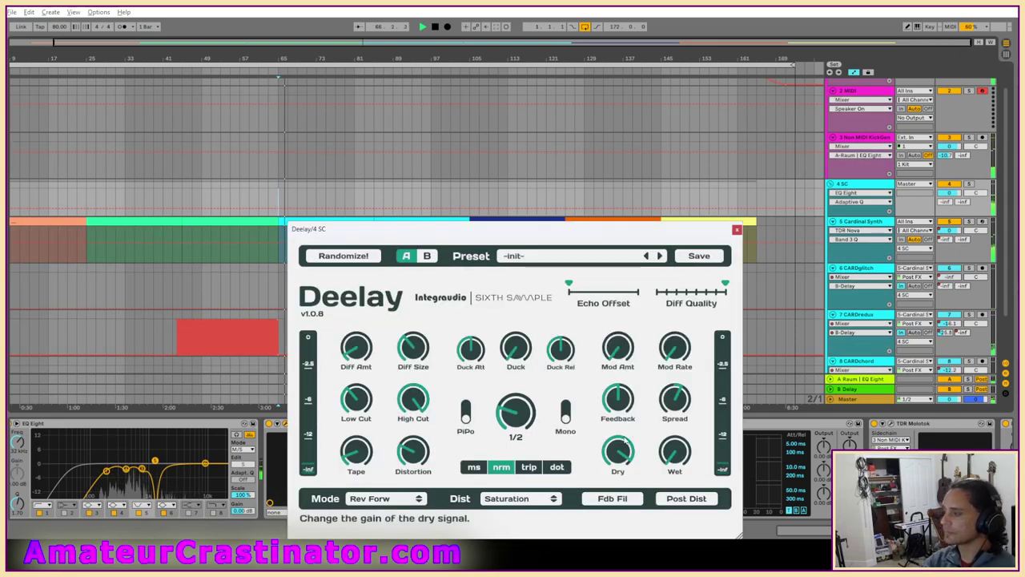
drag(331, 203, 332, 191)
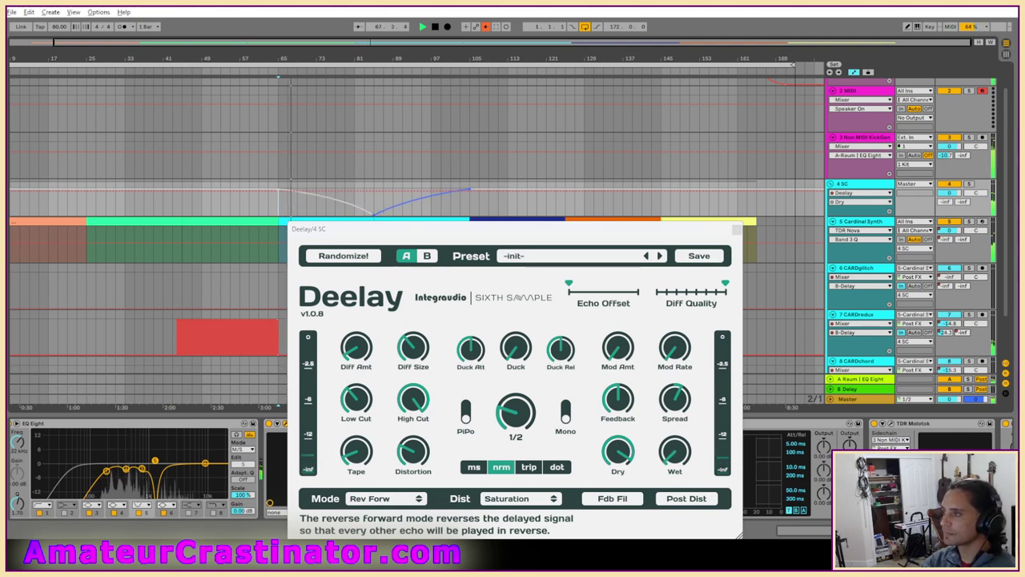
click(487, 28)
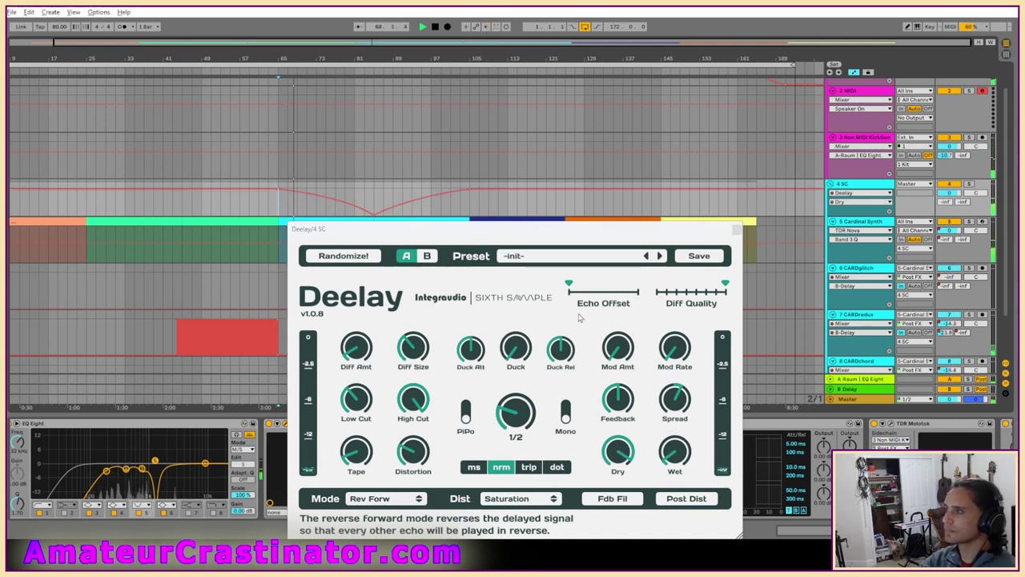
Bend the rising and falling ramps of Deelay's Wet automation into a rounded arch over the cyan section.
click(675, 456)
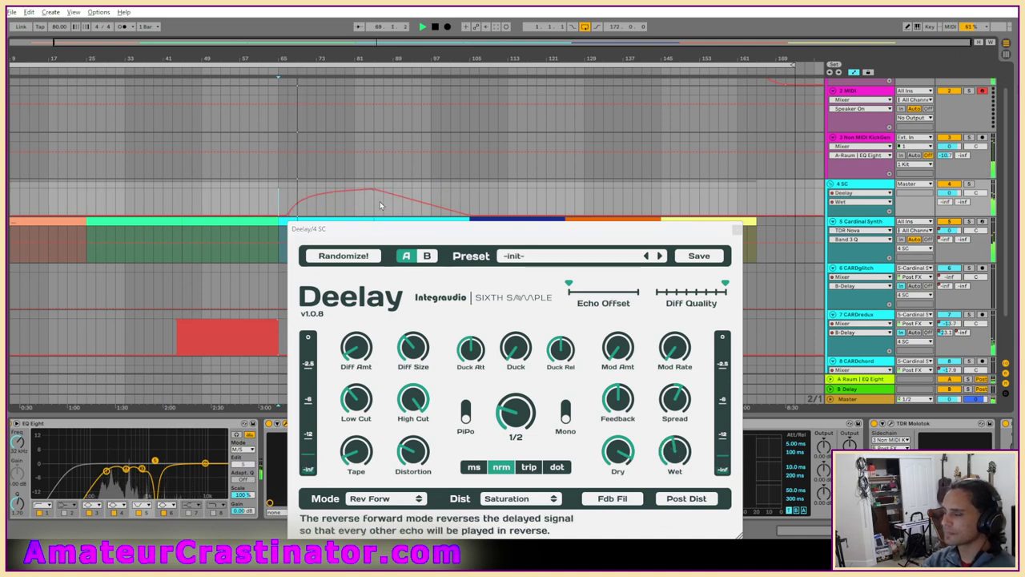
drag(390, 196, 351, 206)
drag(429, 199, 428, 193)
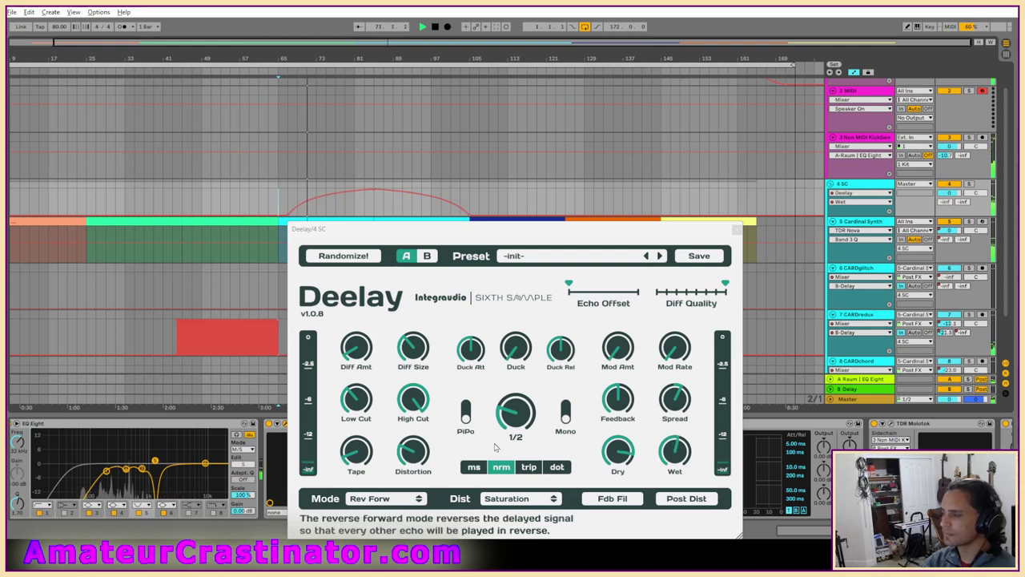
Steepen the curves of Deelay's Dry automation dip, close the plugin window and hide the automation lanes.
click(617, 451)
drag(357, 207, 357, 201)
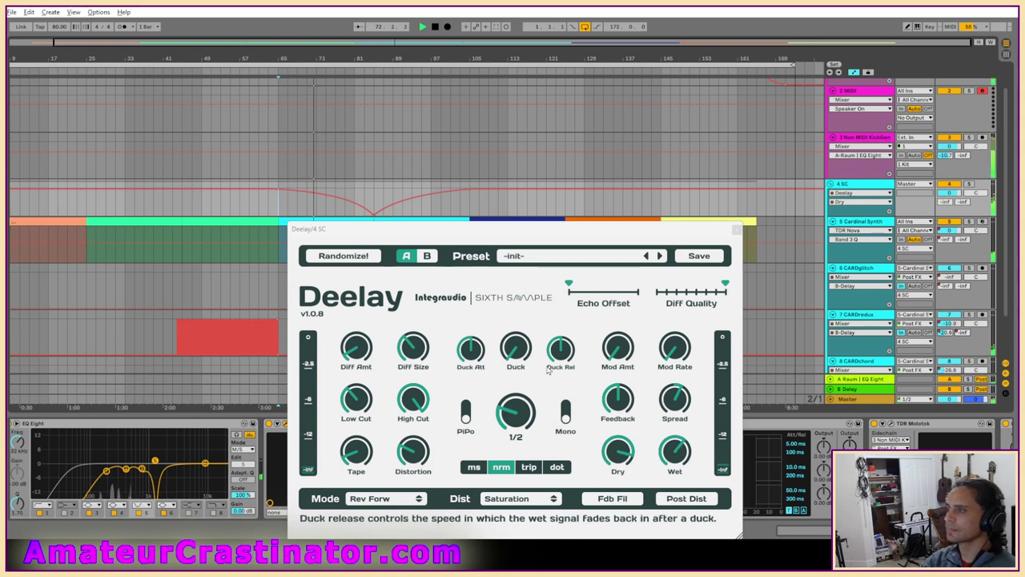
click(737, 231)
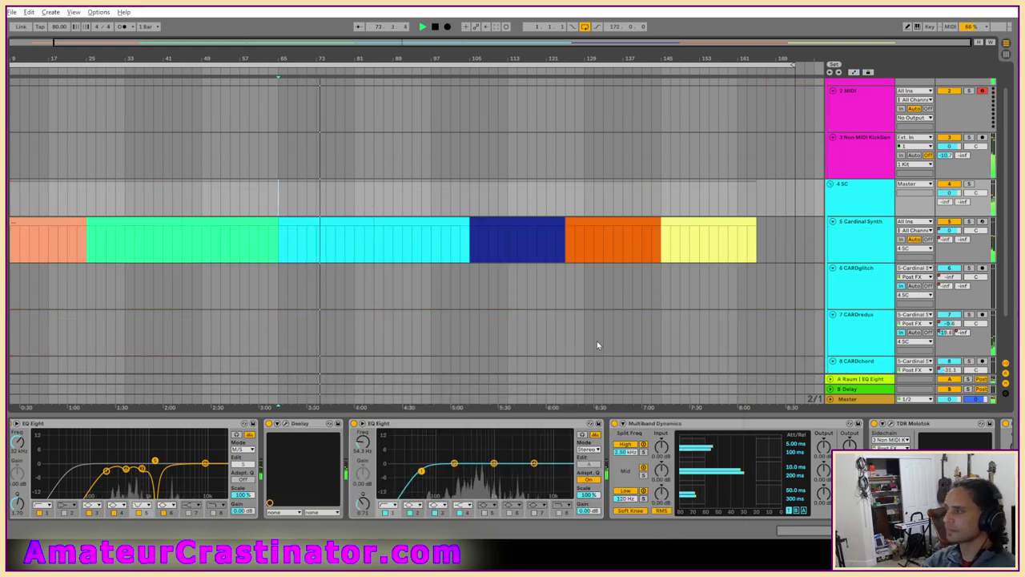
Show the whole arrangement, listen from the cyan section into the dark blue section, and stop playback.
scroll(551, 272, down, 2)
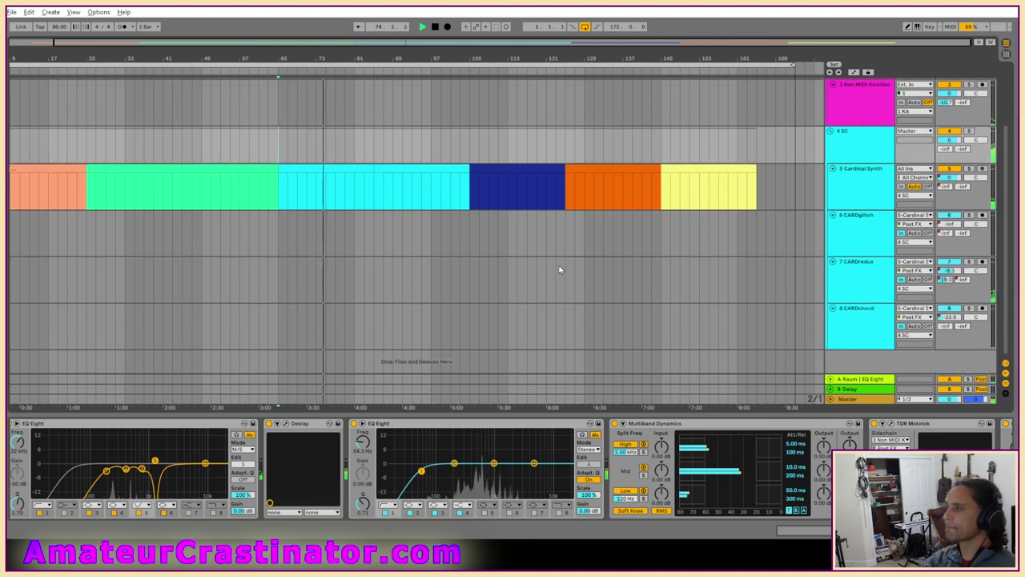
scroll(559, 270, down, 1)
scroll(564, 266, up, 1)
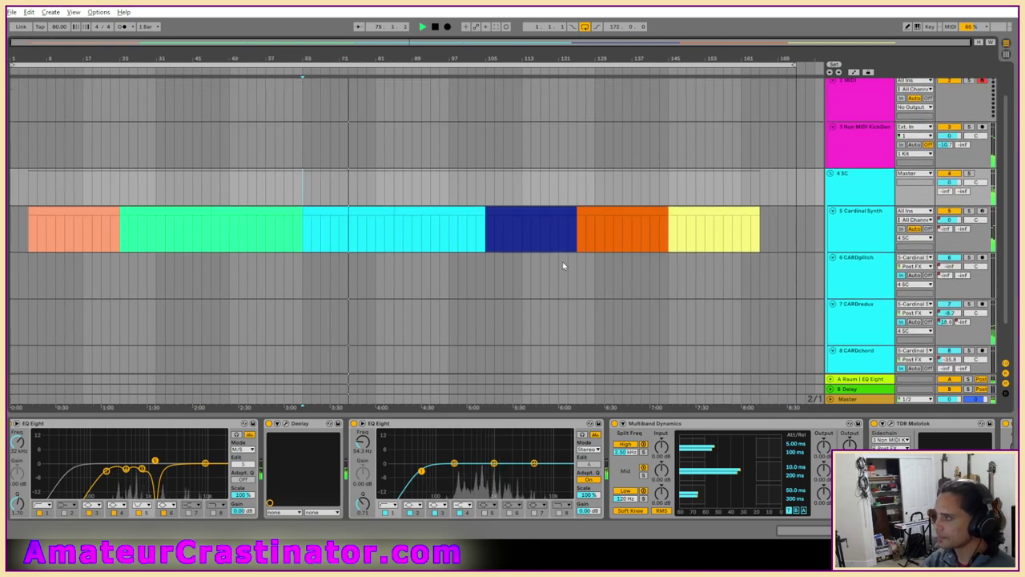
scroll(584, 246, up, 1)
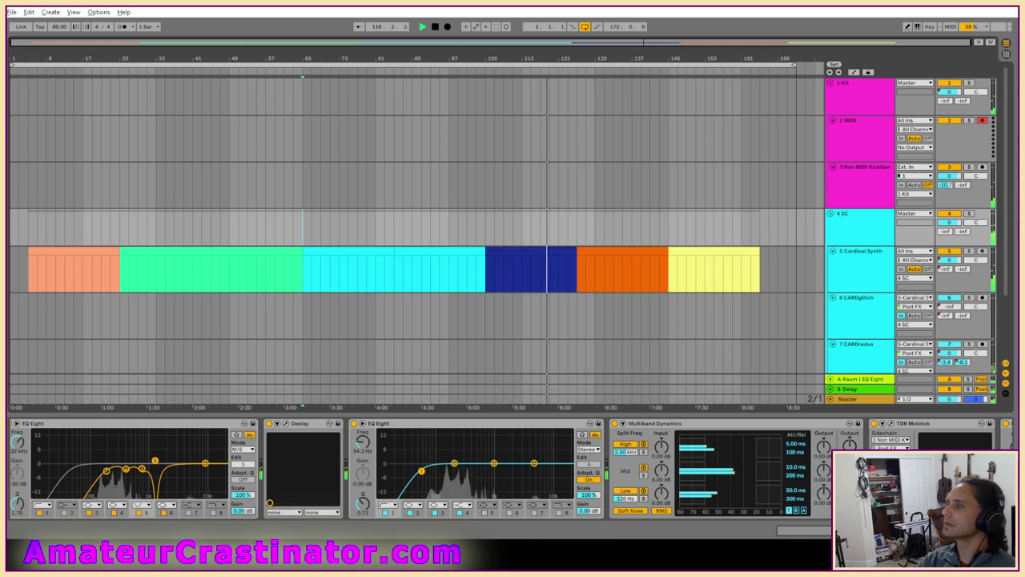
click(436, 27)
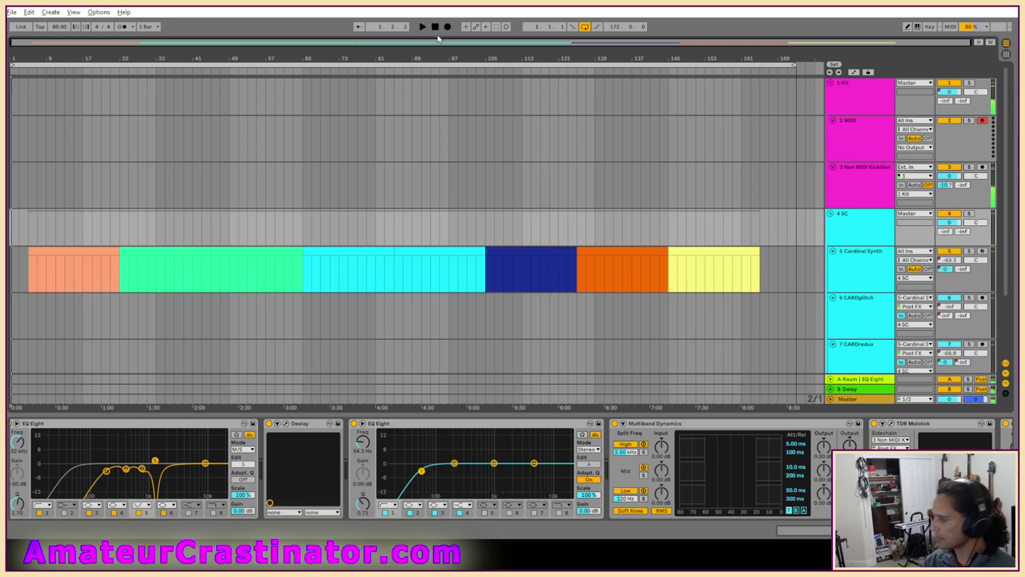
Play the song from the beginning into the cyan section and show the automation lanes for that area.
key(space)
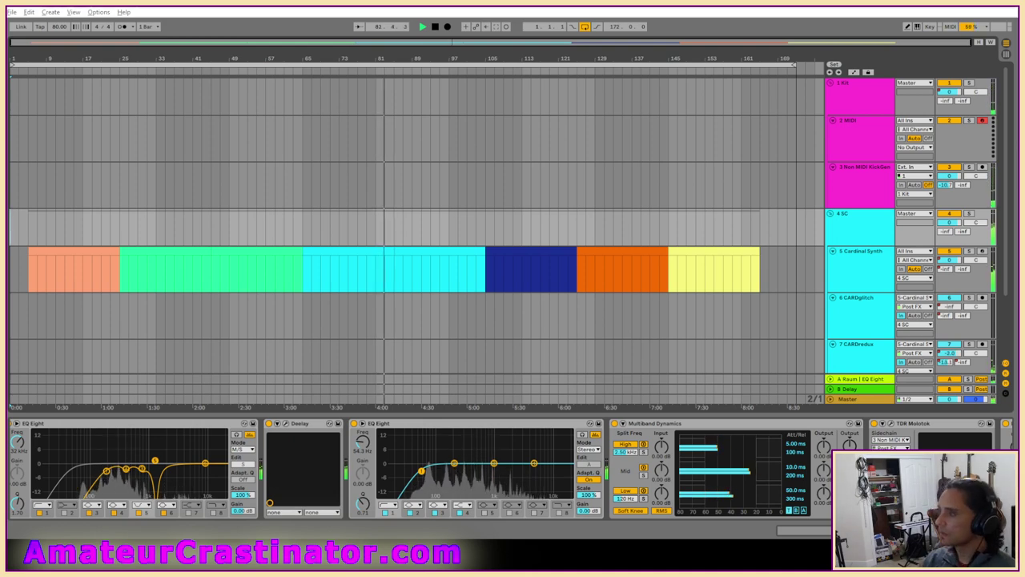
key(a)
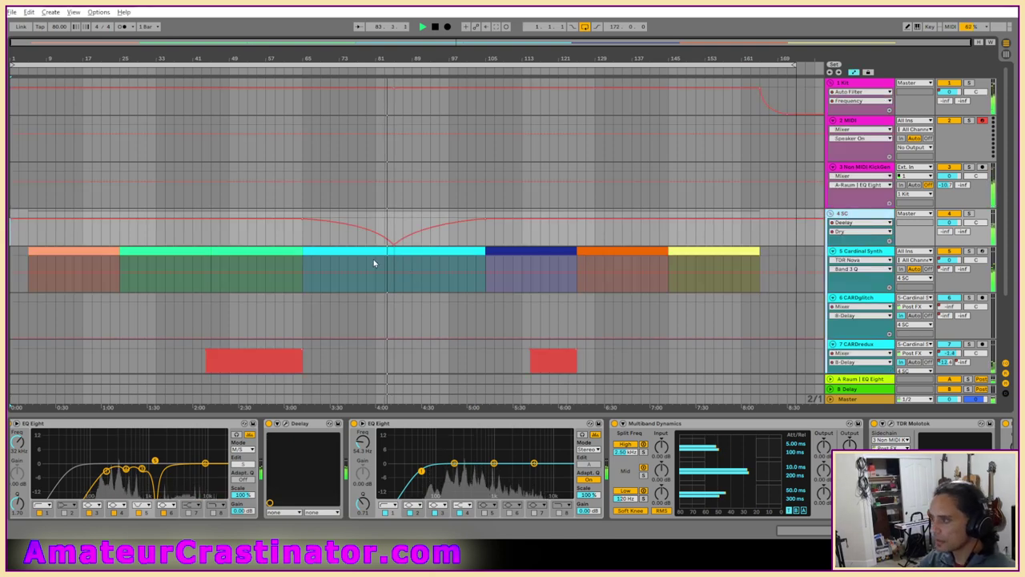
scroll(373, 259, up, 3)
Try moving the low point of SC's Deelay Dry dip to about bar 89, and make the Wet arch start at bar 65 and peak near bar 85.
drag(417, 249, 459, 250)
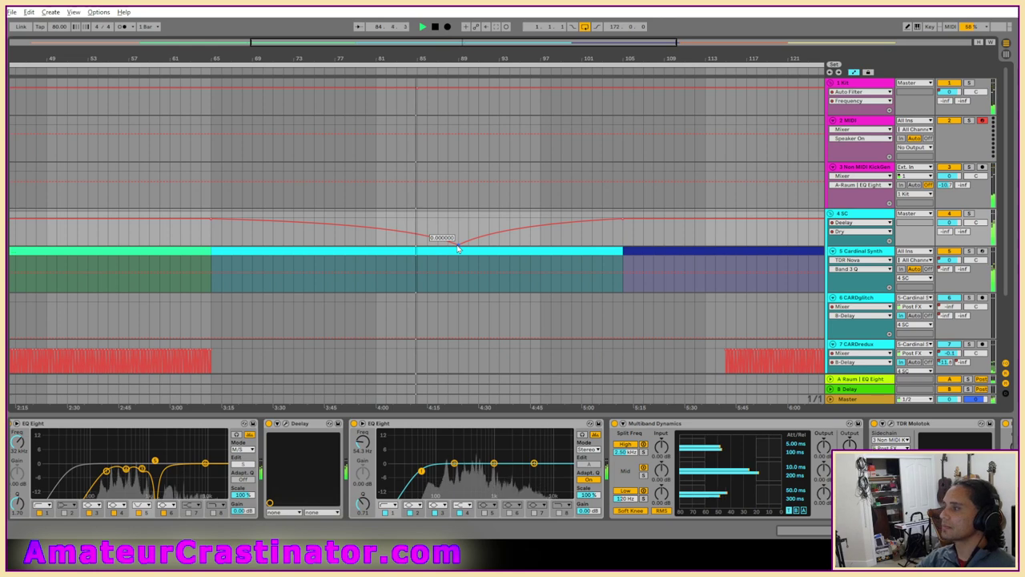
click(853, 232)
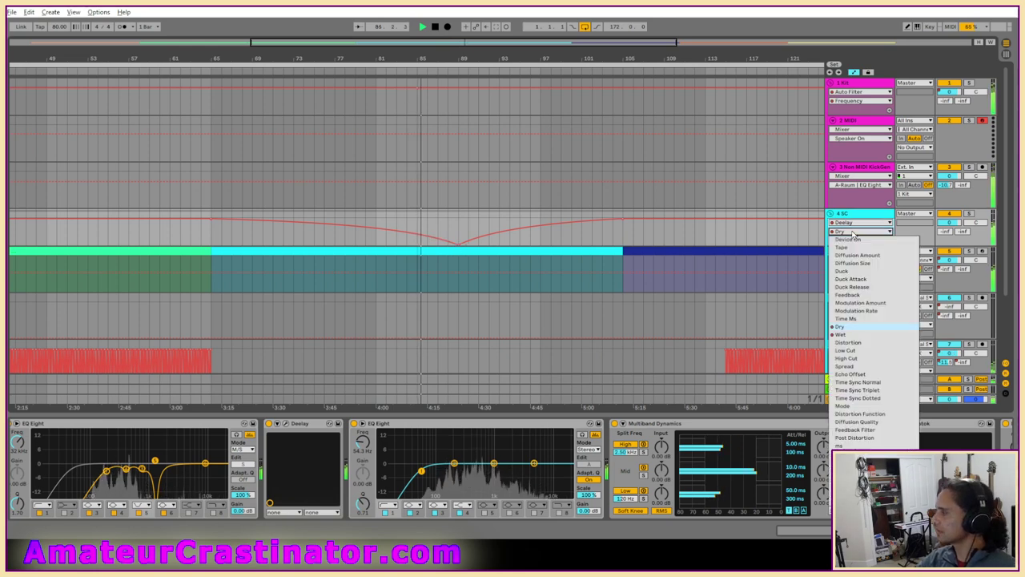
click(841, 334)
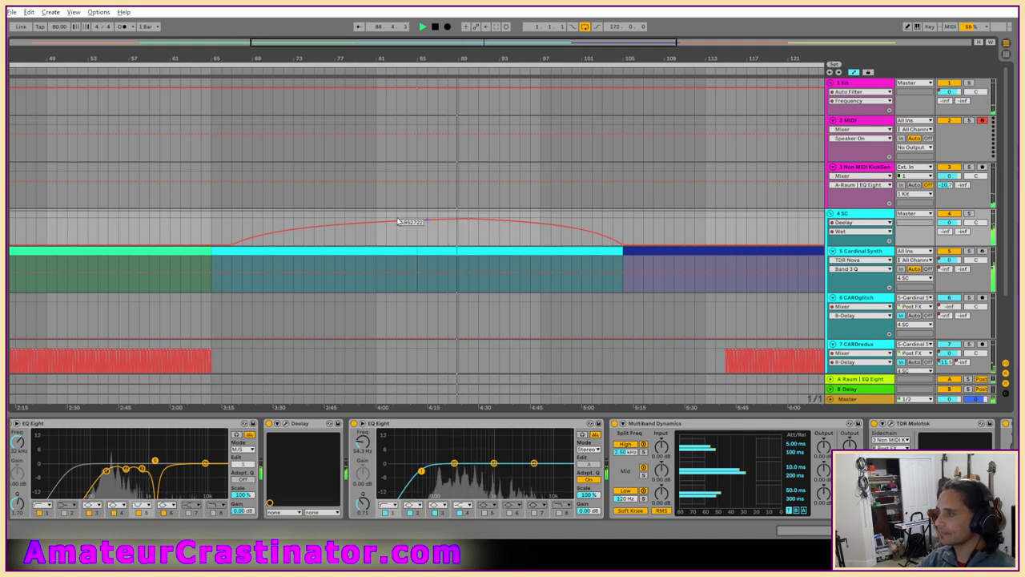
click(223, 243)
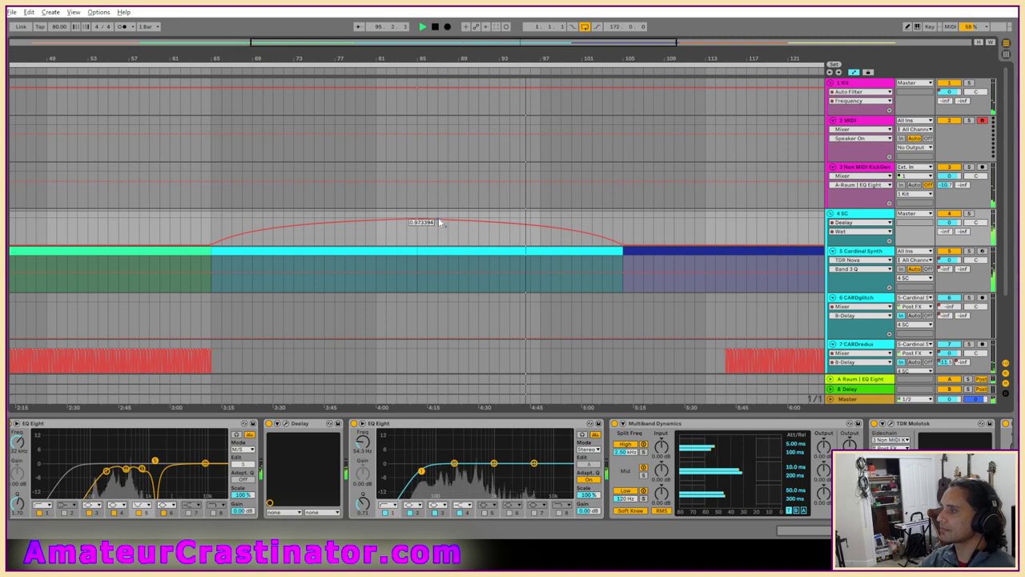
Set the low point of Deelay's Dry dip on SC to about bar 84 and compare it with the Wet arch.
click(860, 232)
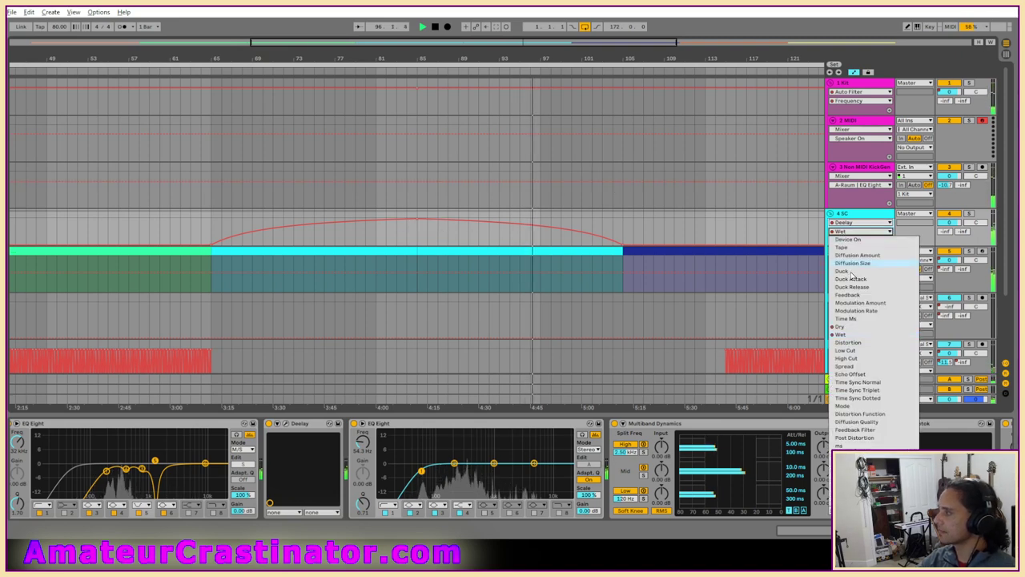
click(842, 327)
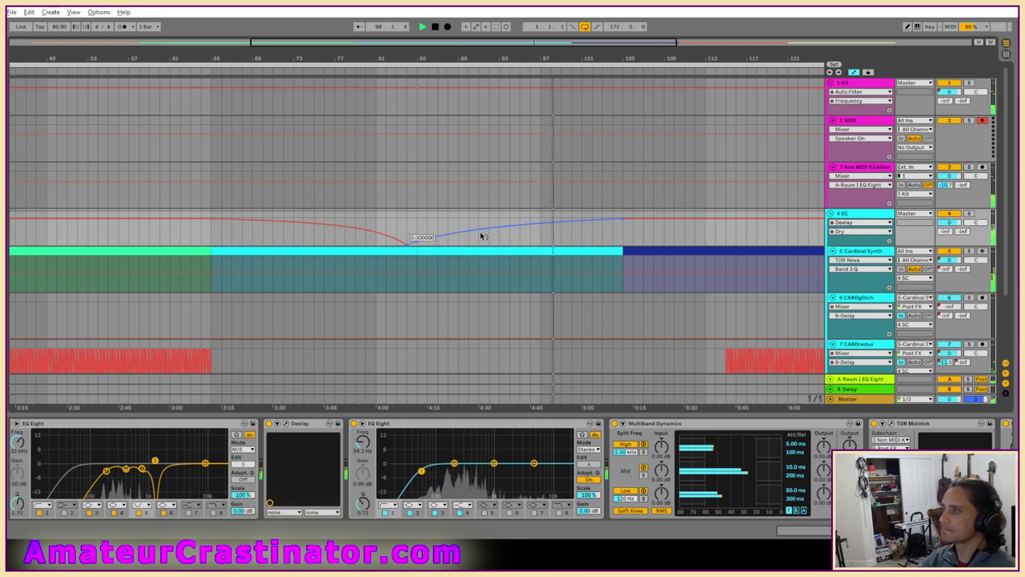
click(852, 223)
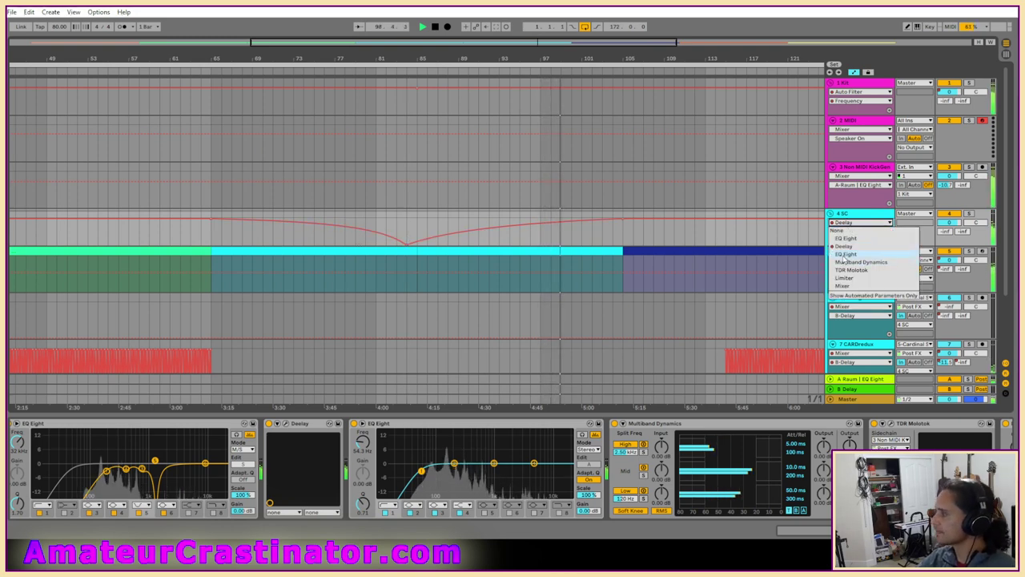
click(845, 247)
click(851, 232)
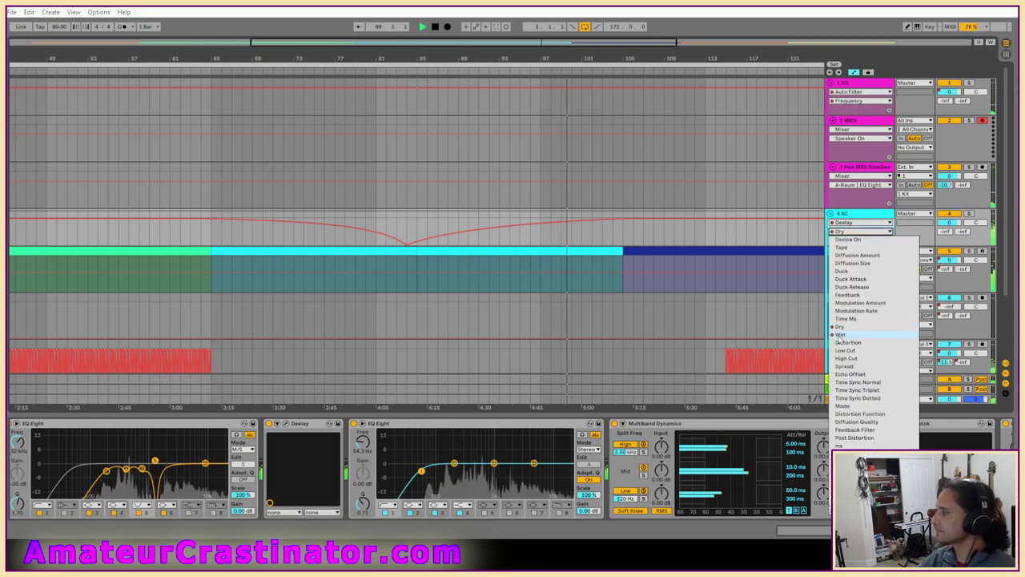
click(843, 334)
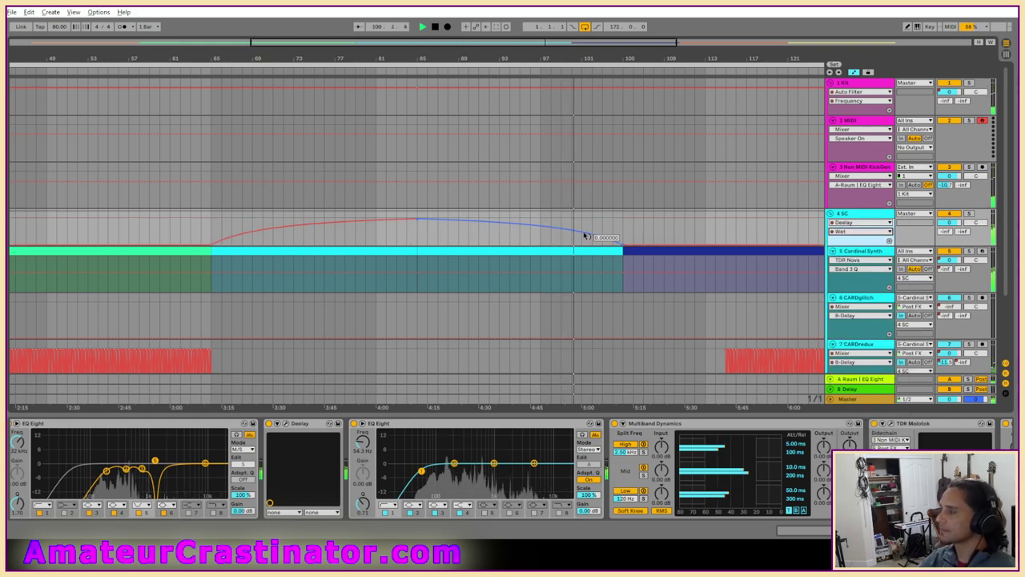
Show the whole arrangement, hide the automation lanes and listen on into the orange section.
click(857, 240)
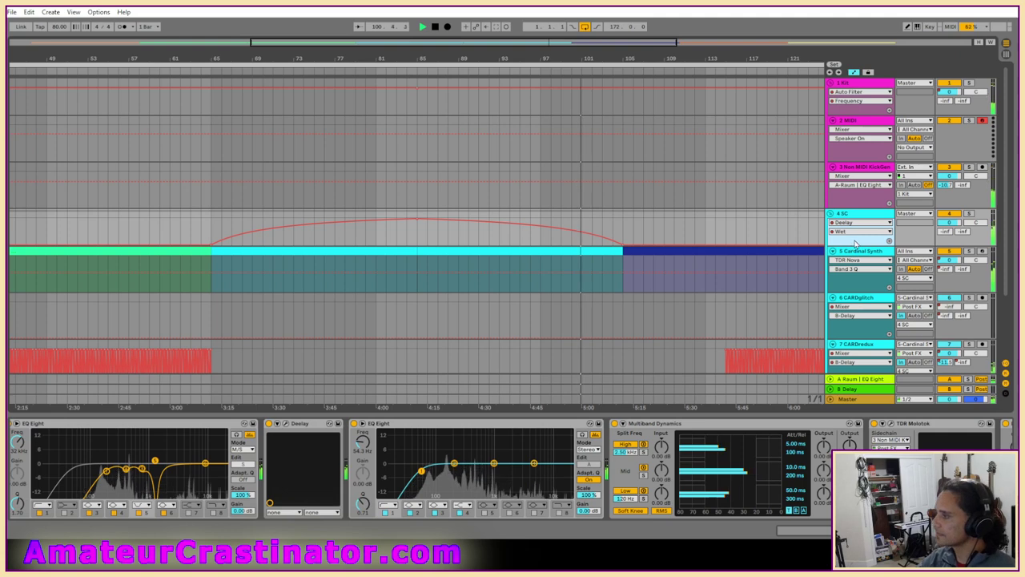
key(w)
key(a)
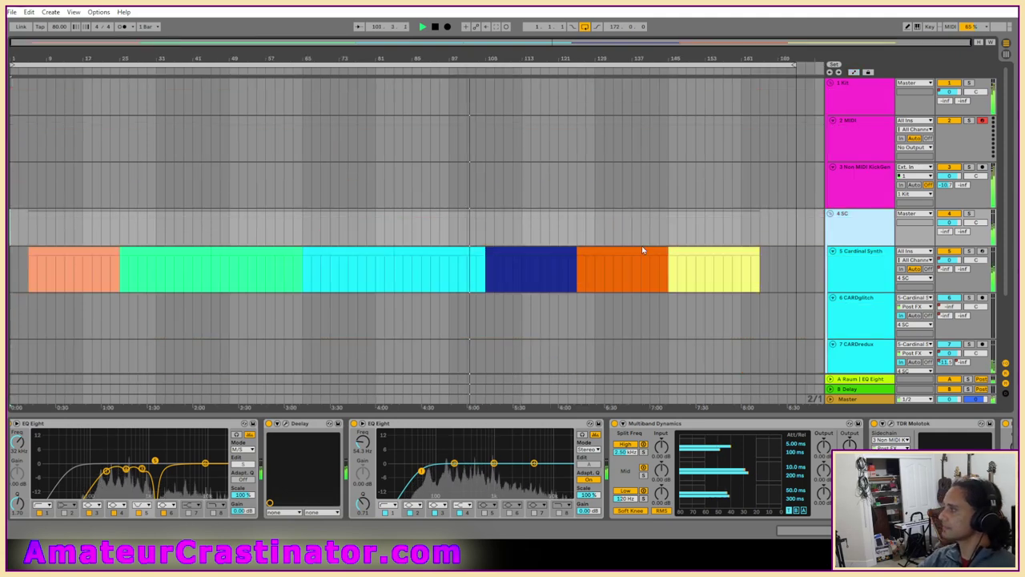
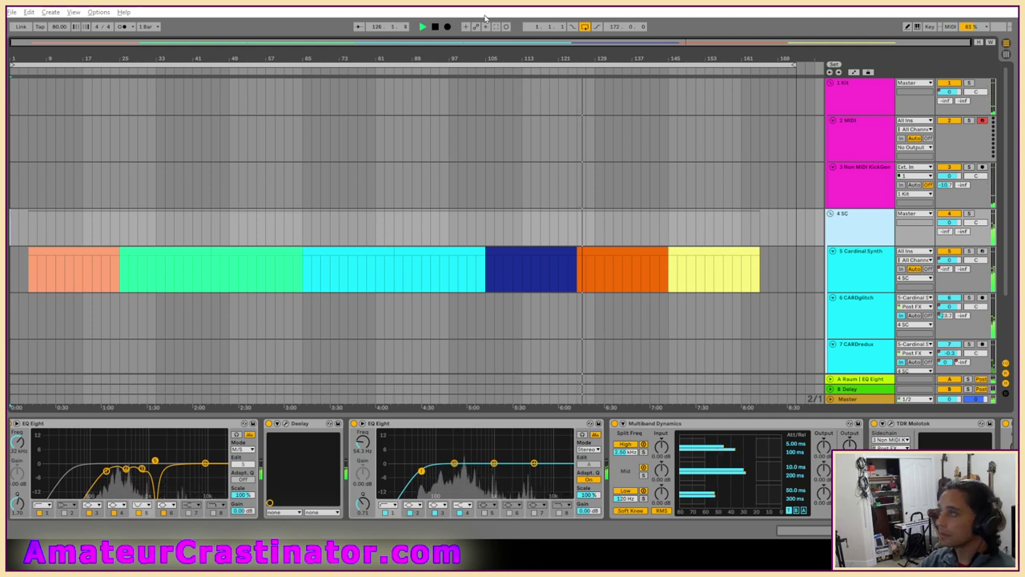
Add a Track Volume automation swell on CARDglitch rising from bar 45 to a peak at bar 54 and falling by bar 65.
scroll(667, 246, down, 2)
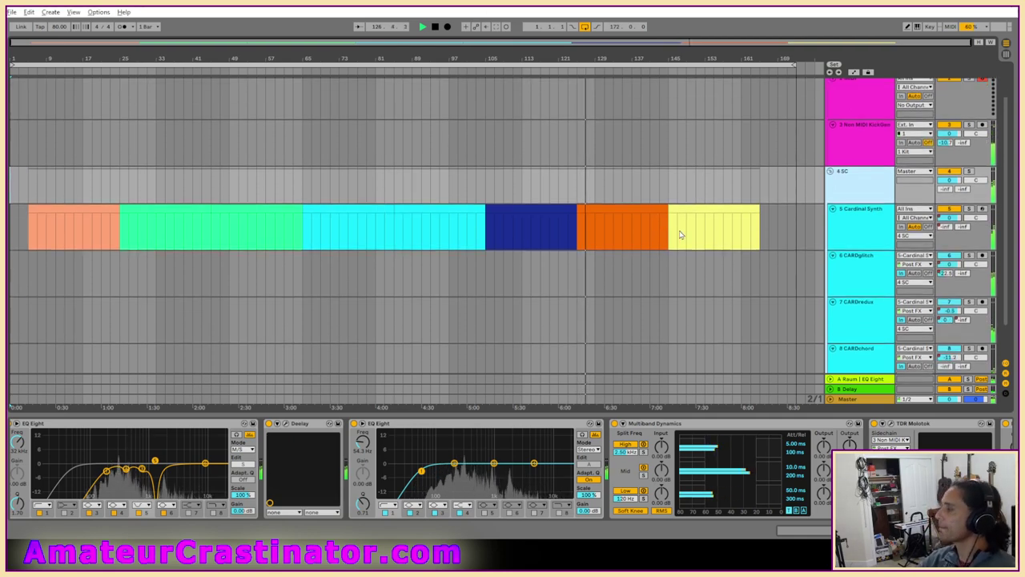
click(852, 272)
key(a)
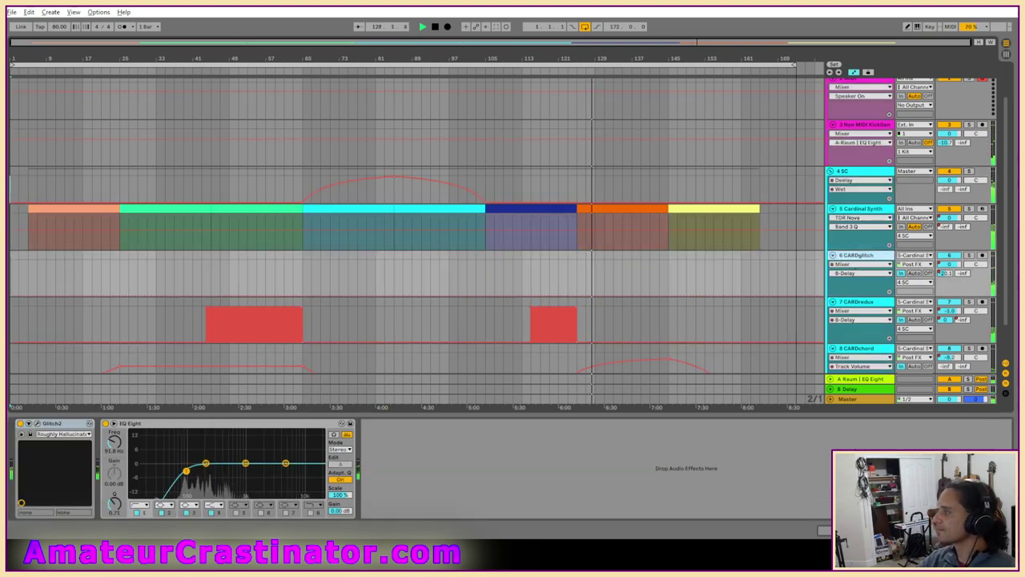
click(949, 264)
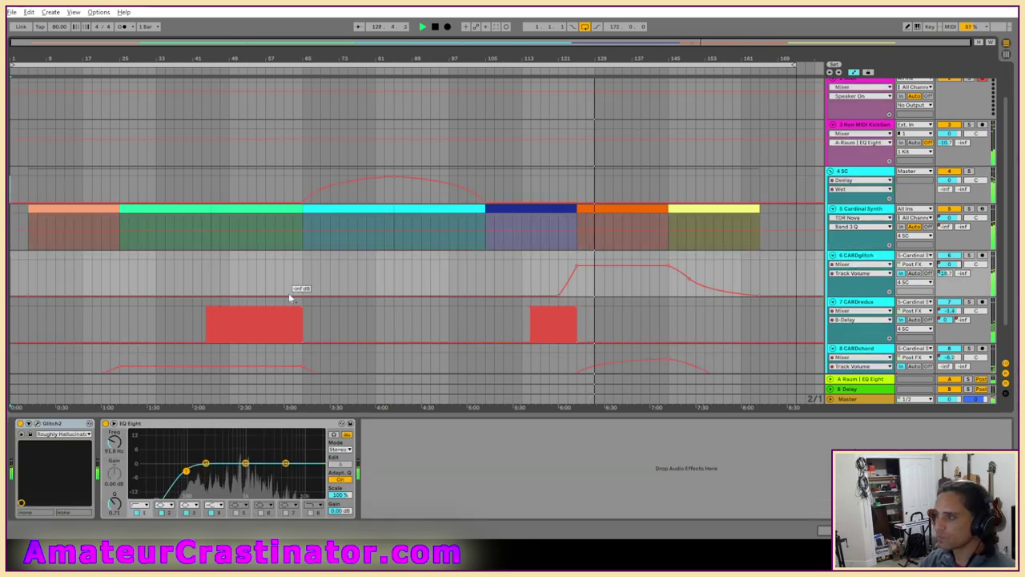
scroll(184, 286, up, 3)
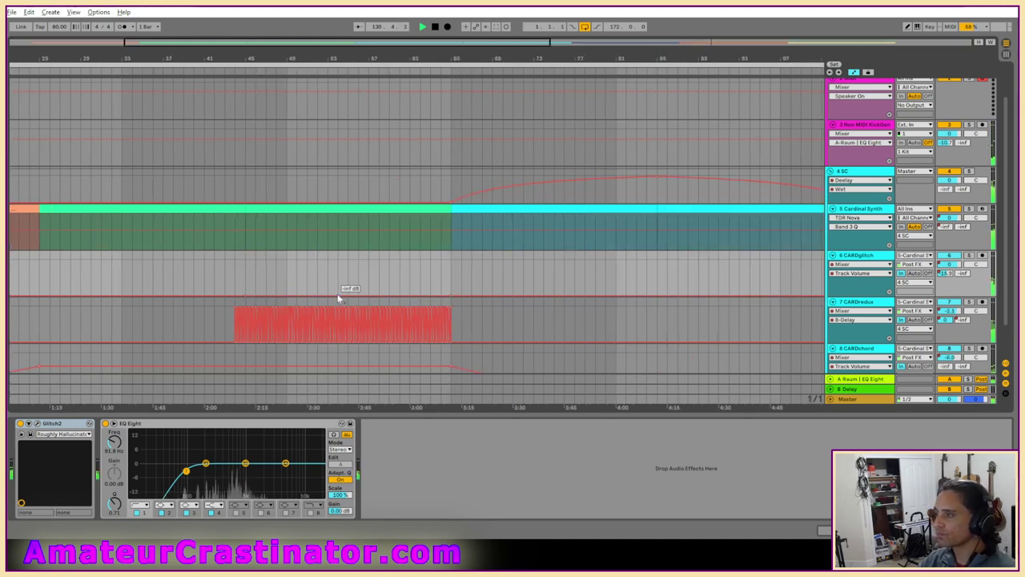
drag(337, 293, 338, 271)
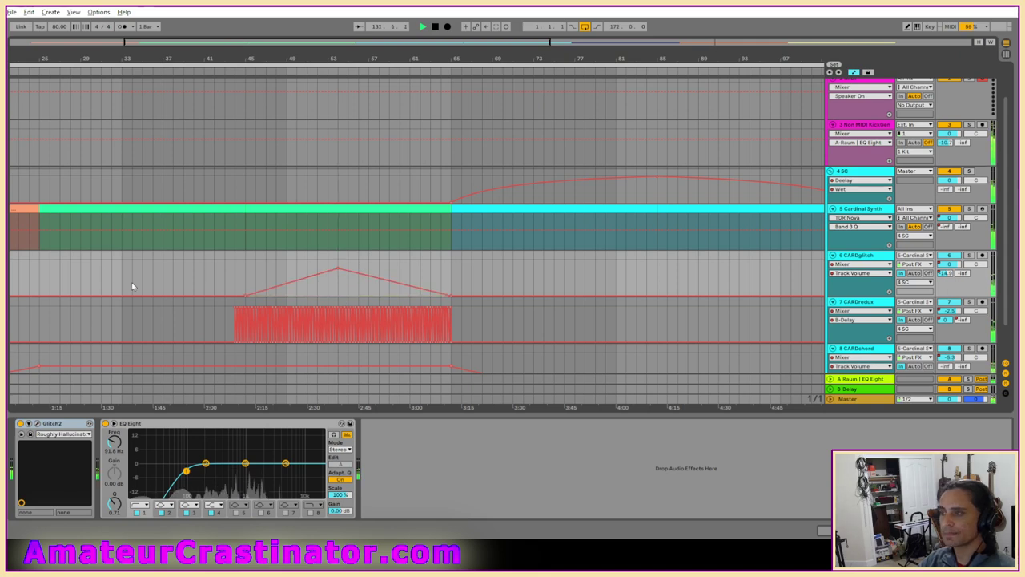
Restart playback from about bar 43 and listen closely to the CARDglitch volume swell.
key(w)
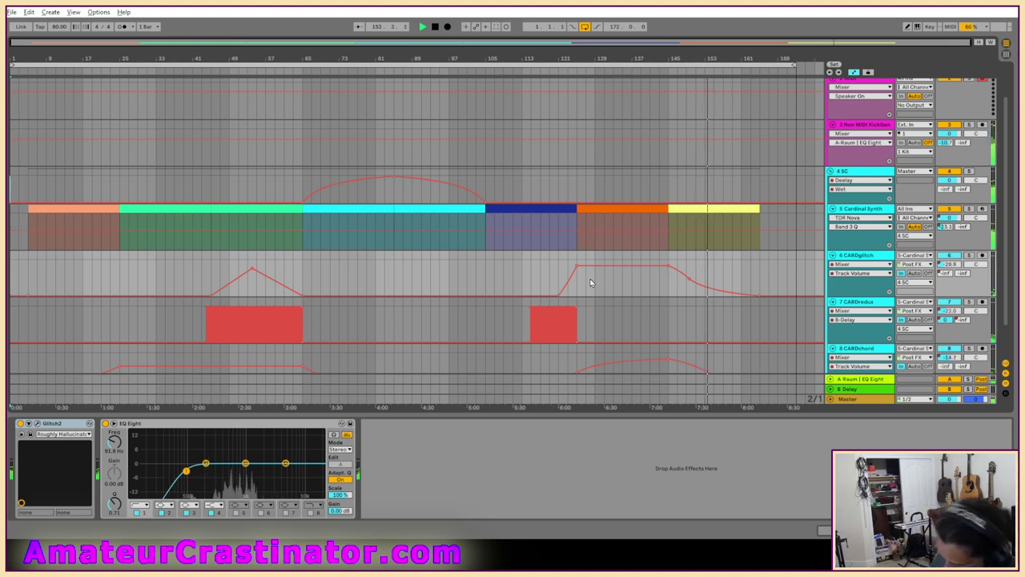
click(203, 276)
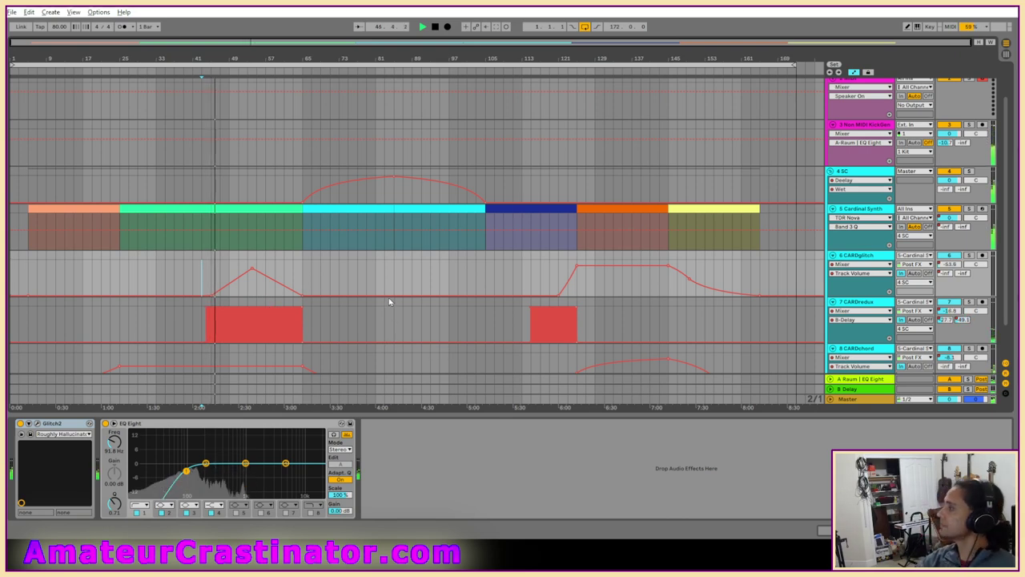
scroll(220, 286, up, 3)
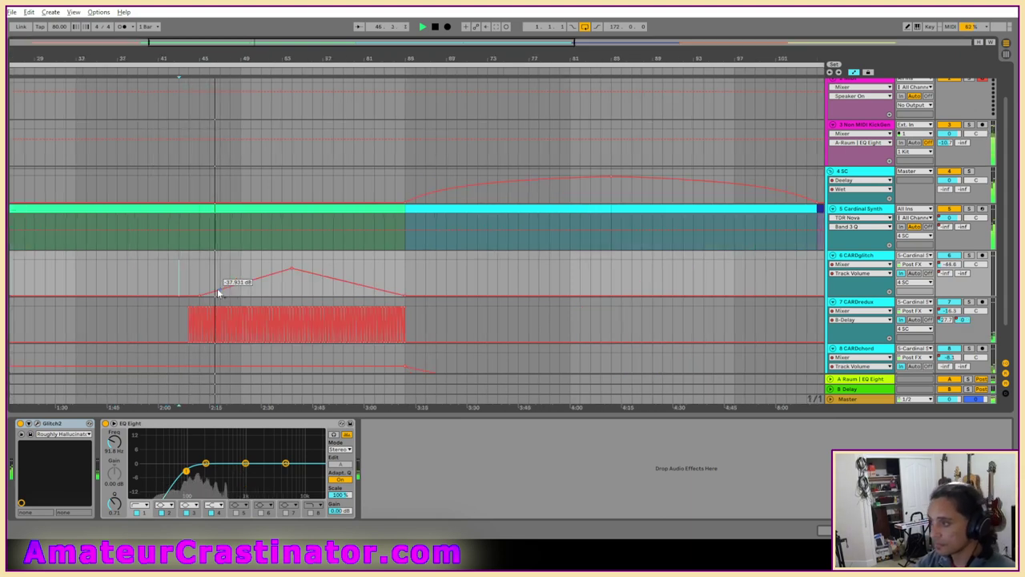
scroll(270, 290, up, 3)
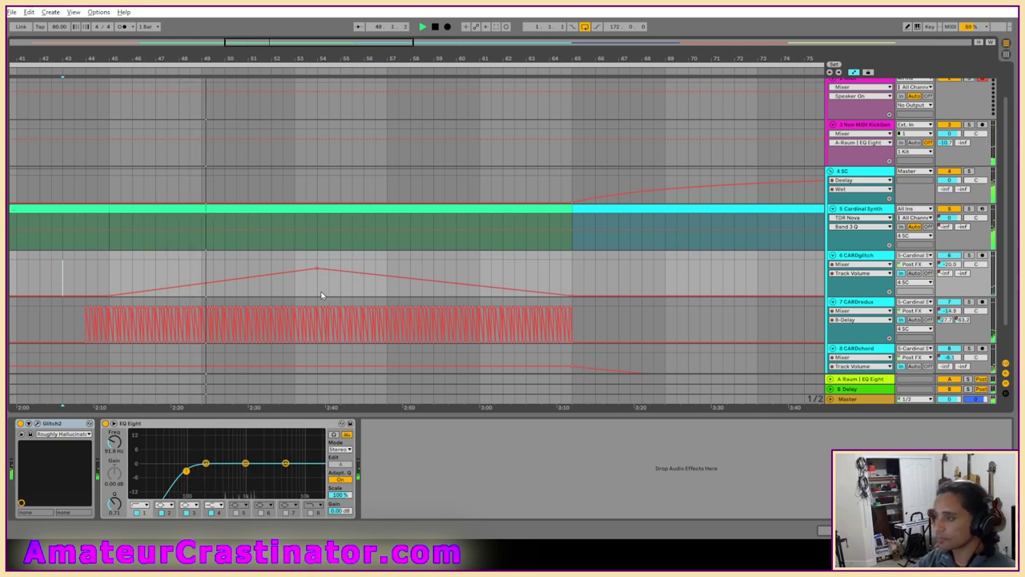
scroll(321, 297, up, 5)
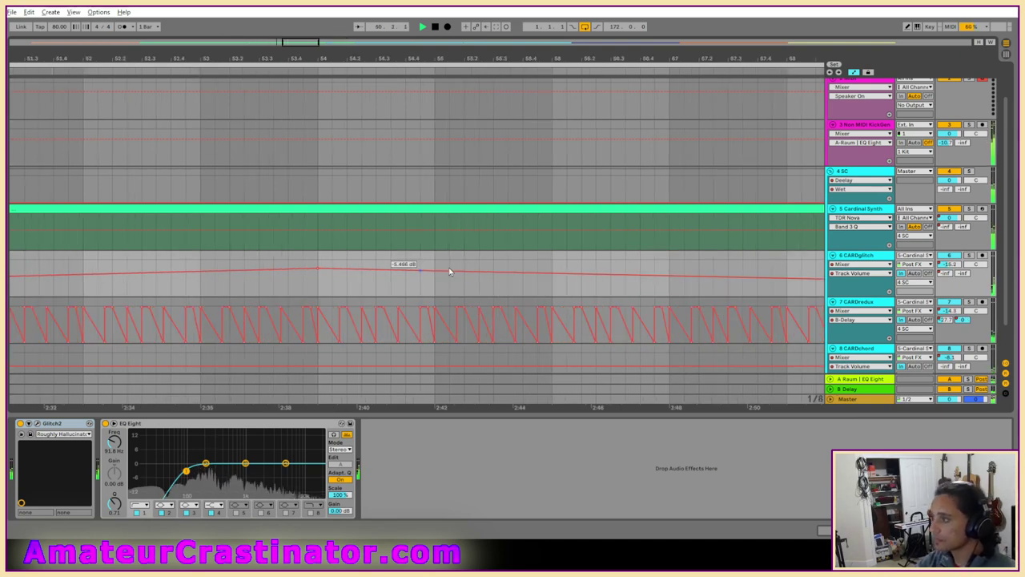
Draw one wider and two narrower 0.0 dB pulses in CARDglitch's B-Delay send automation between bars 53 and 53.3.
click(963, 274)
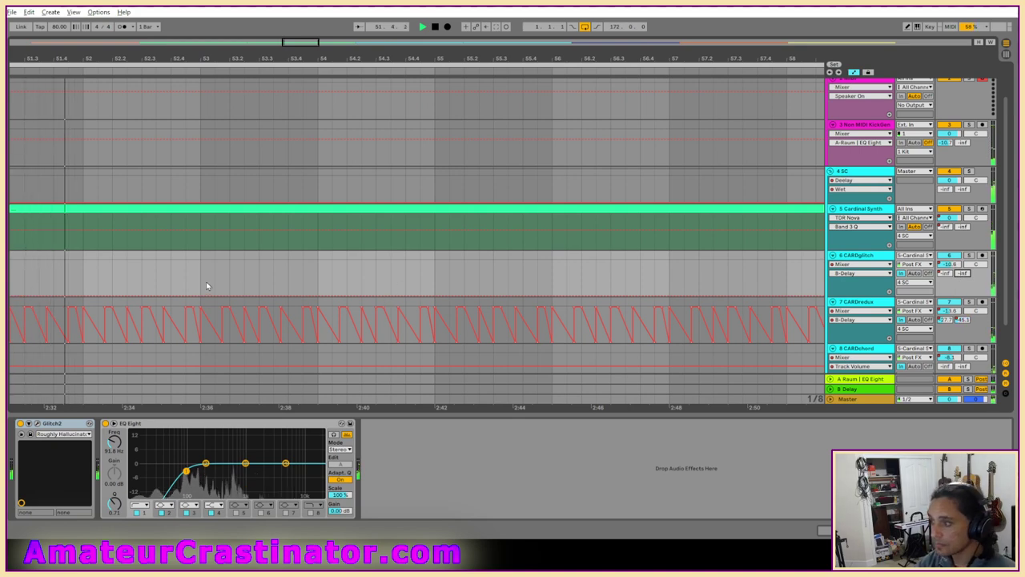
scroll(207, 286, up, 2)
drag(216, 284, 240, 259)
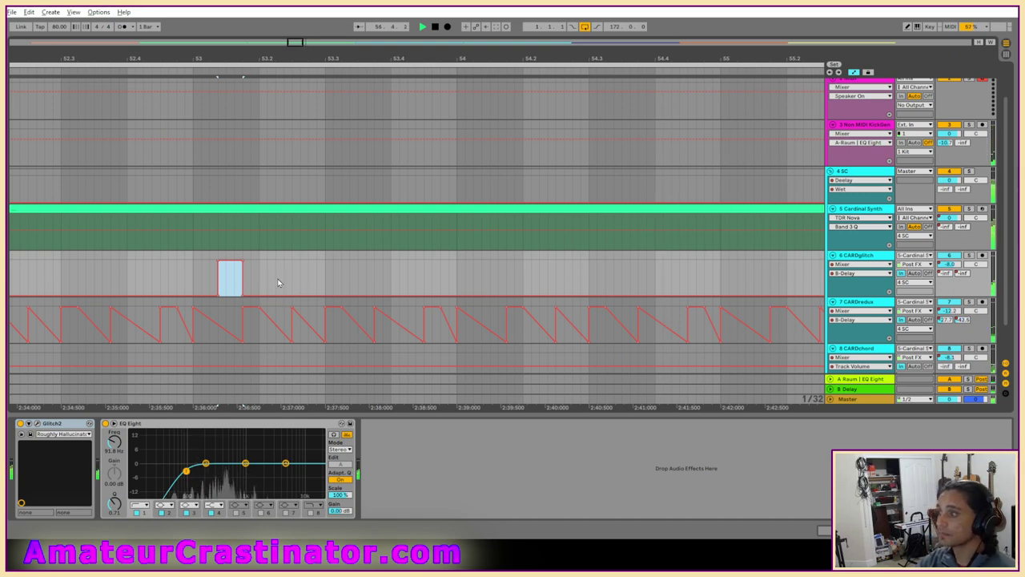
drag(277, 280, 315, 282)
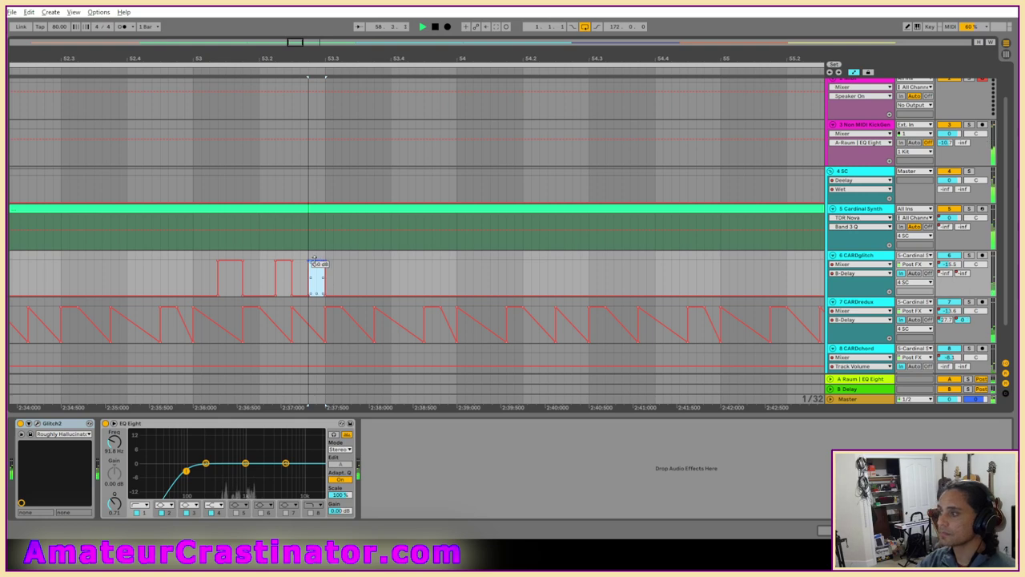
Duplicate the half-bar B-Delay pulse pattern three times so it fills bars 53 to 55 on CARDglitch.
drag(193, 278, 311, 277)
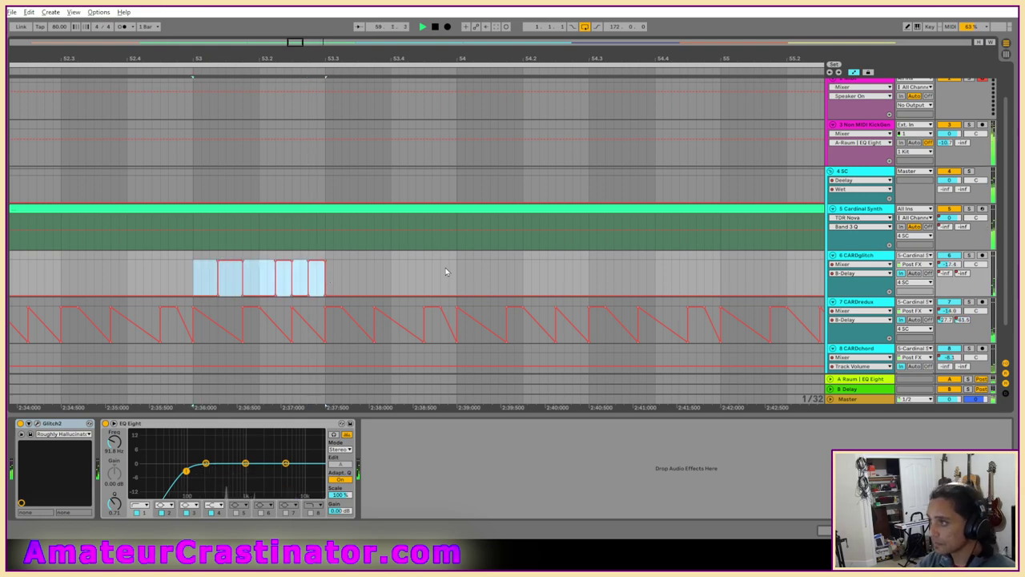
scroll(449, 272, down, 3)
key(ctrl+d)
key(ctrl+d)
key(ctrl+d)
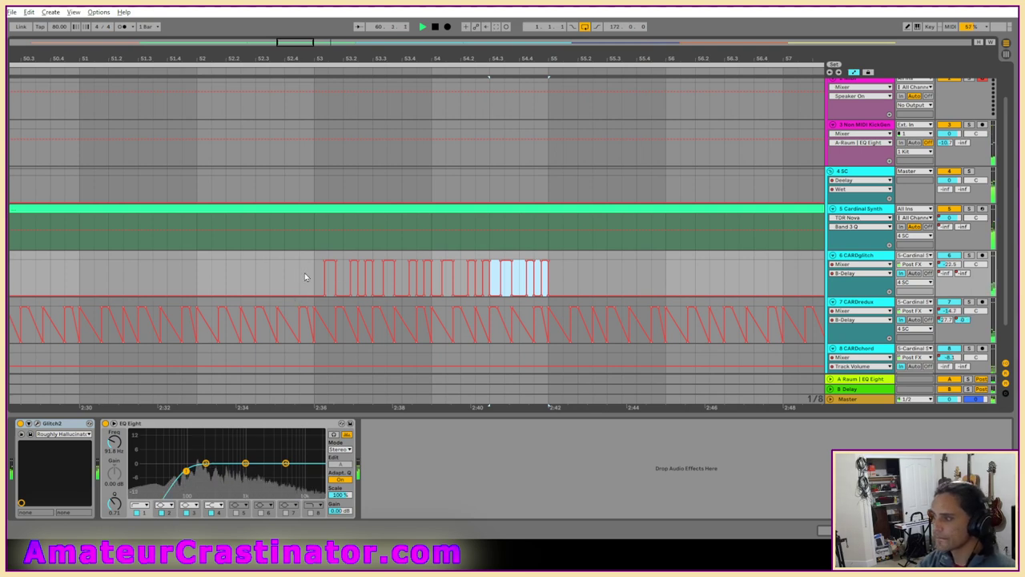
Restart playback from bar 50 and listen to the pulsed delay send on CARDglitch.
scroll(150, 288, down, 3)
click(137, 288)
key(space)
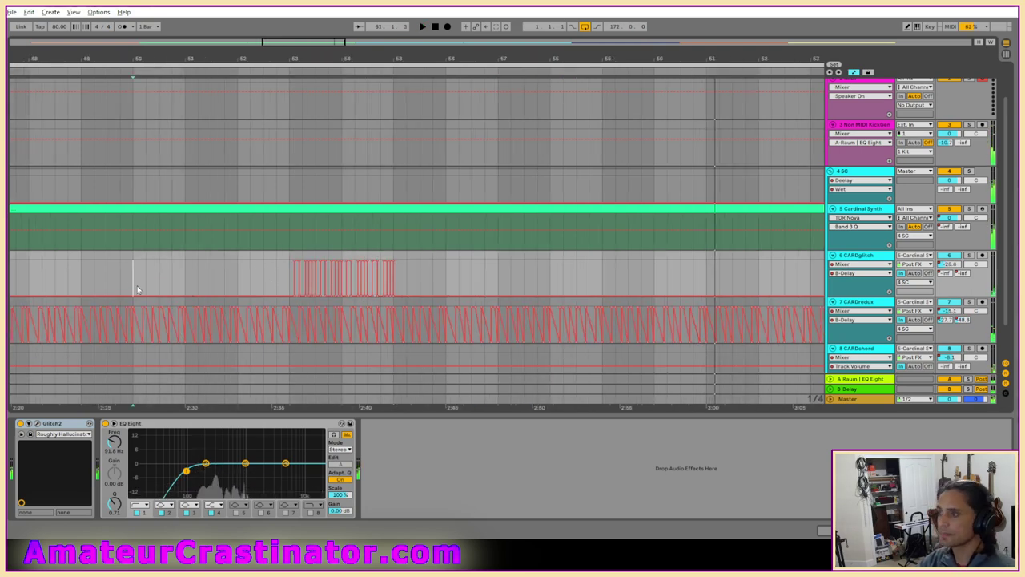
key(space)
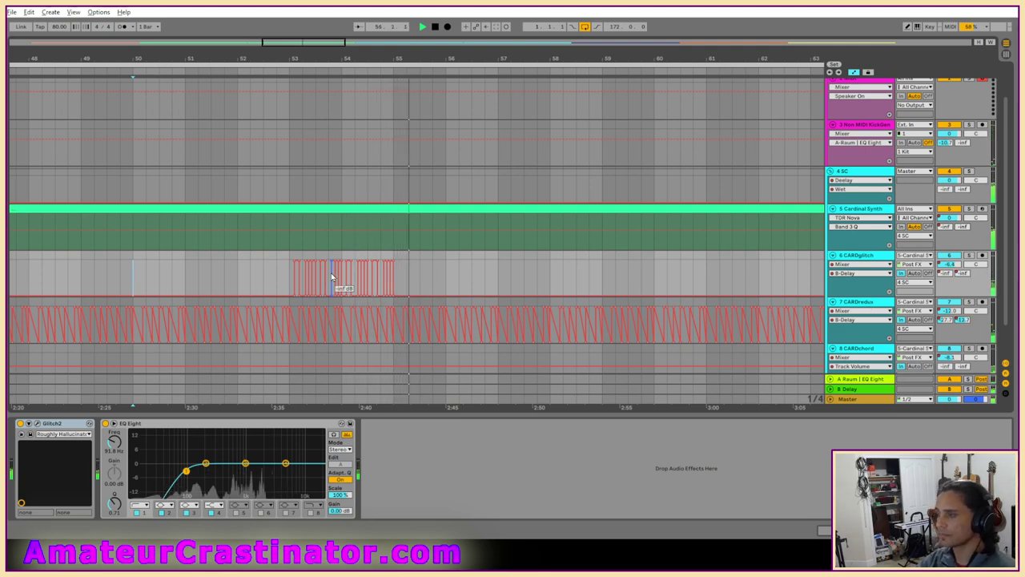
Select all the B-Delay pulses around bars 53 to 55 on CARDglitch, lower their peaks slightly and restart playback.
scroll(332, 277, up, 5)
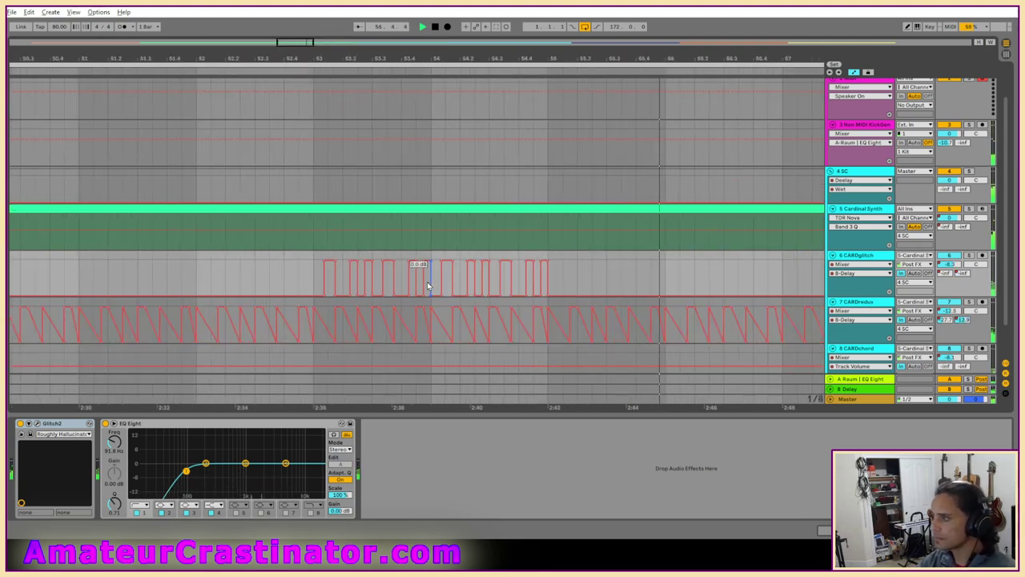
drag(298, 275, 593, 275)
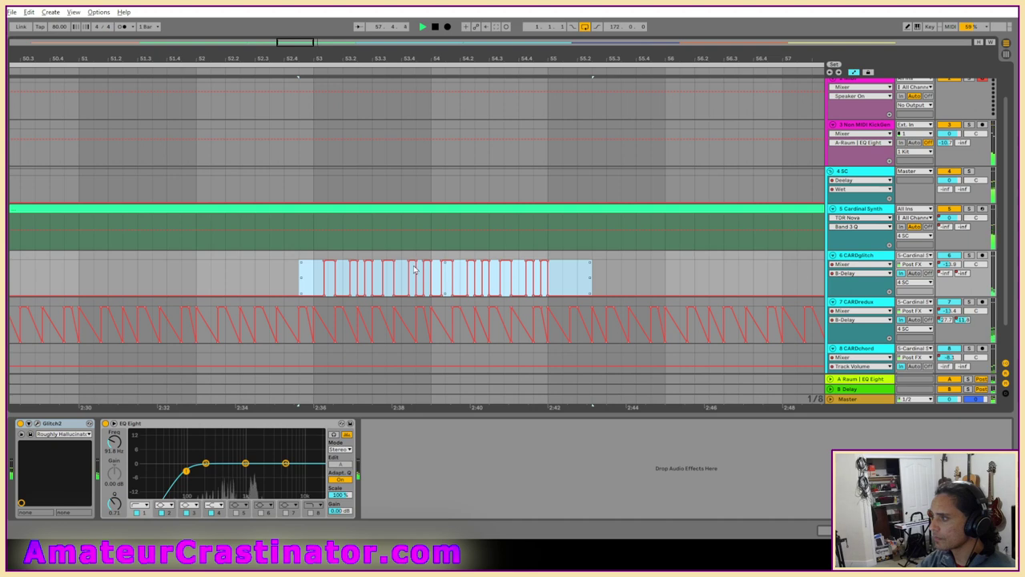
key(z)
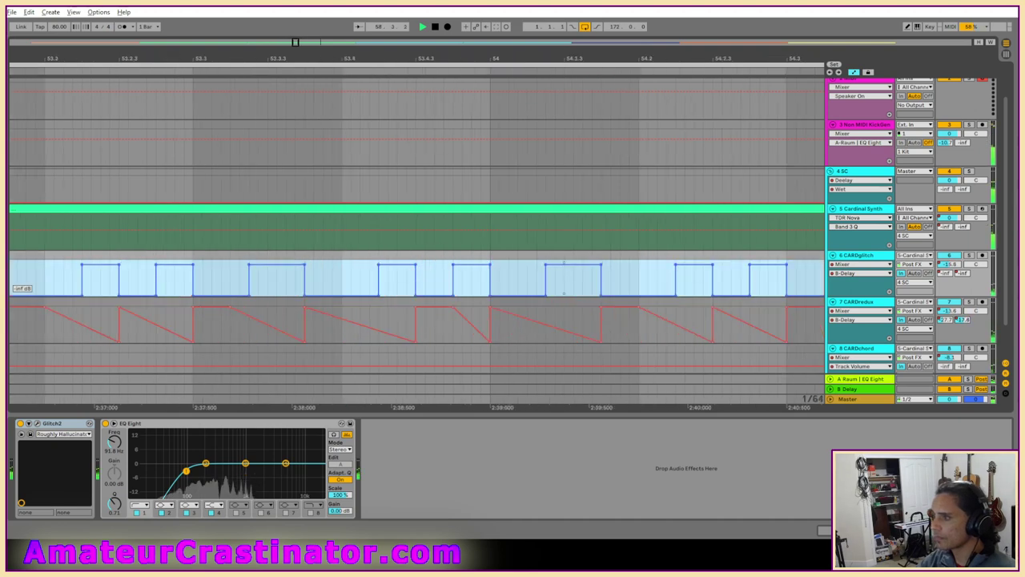
key(space)
key(space)
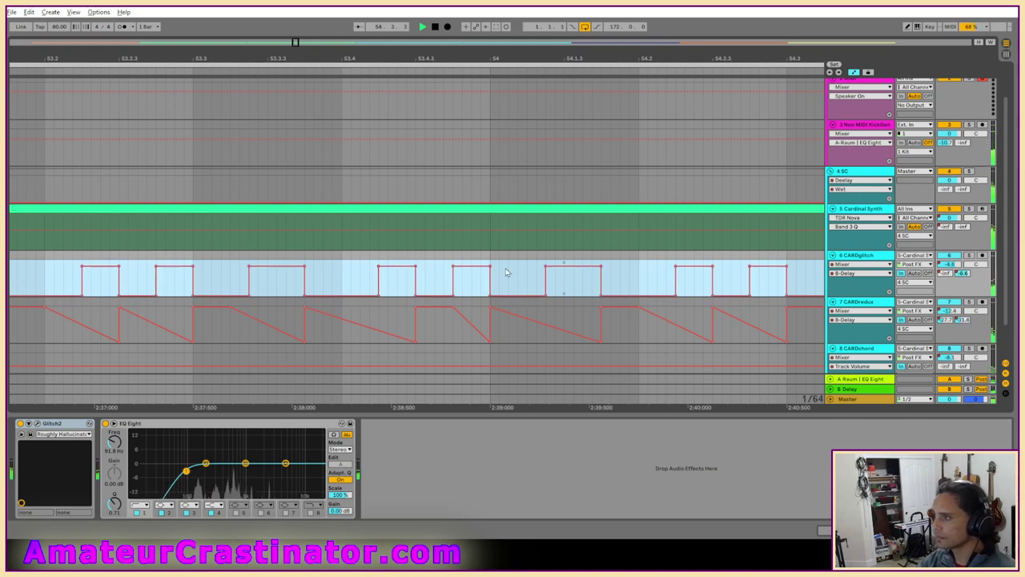
Play CARDglitch's pulsed B-Delay send from bar 53 and select its automation from bar 53 to 55.
scroll(507, 274, down, 3)
scroll(210, 277, down, 3)
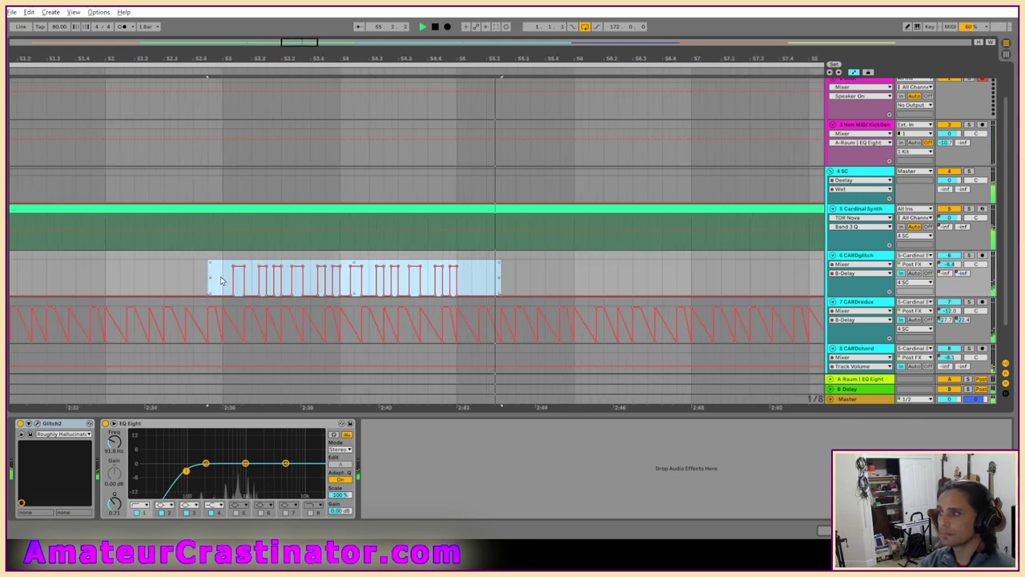
click(223, 280)
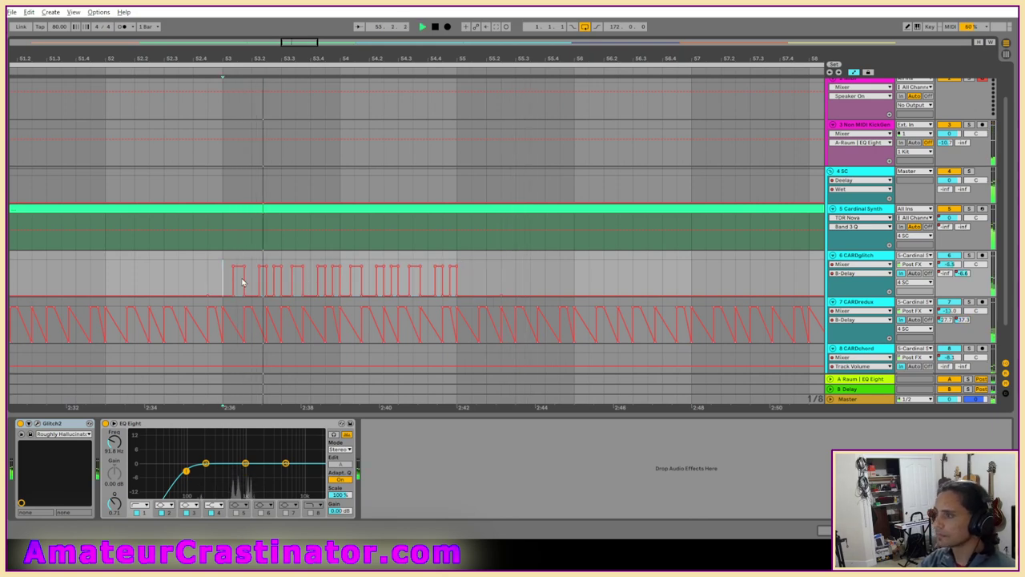
drag(223, 281, 458, 280)
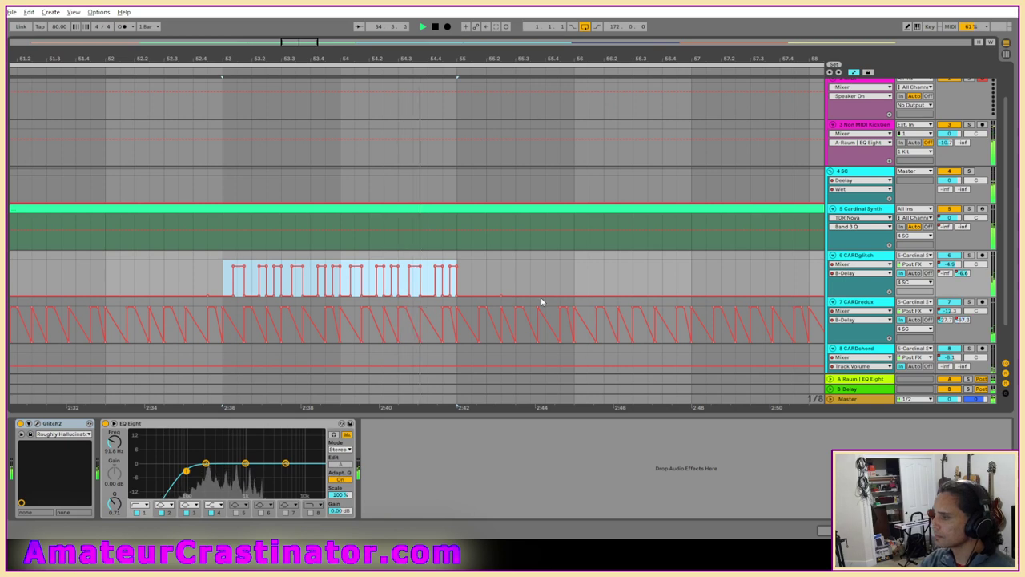
Hide the automation lanes, place the insert marker near bar 56 on CARDglitch and bring the whole arrangement into view.
key(a)
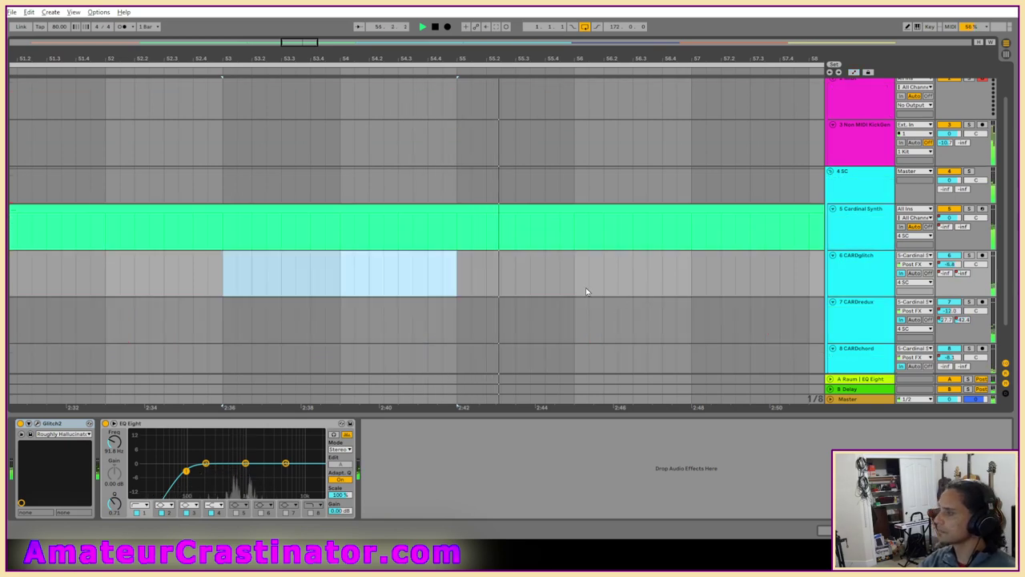
click(594, 275)
scroll(594, 272, down, 8)
scroll(570, 280, down, 1)
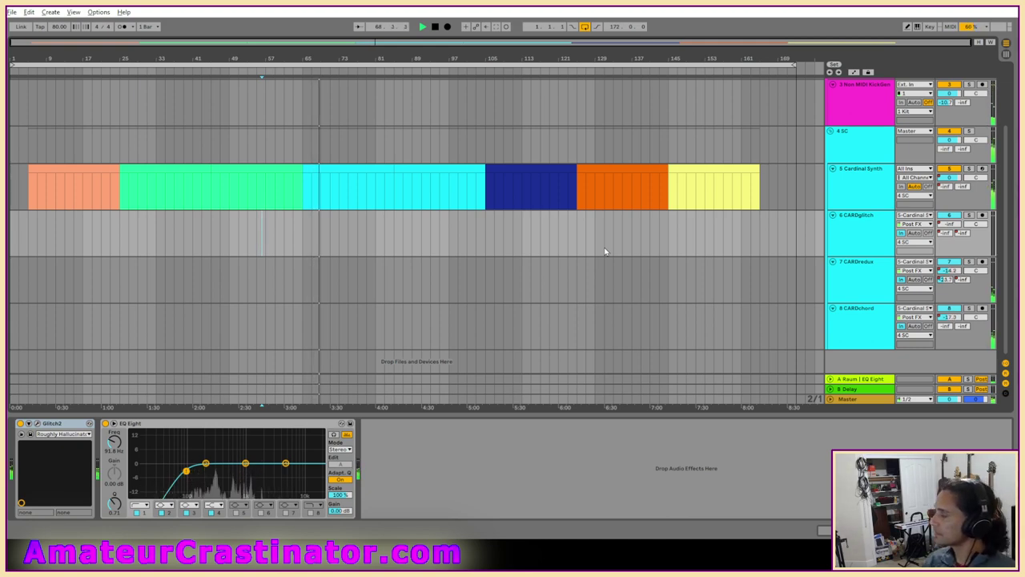
Show the SC track's devices and check the Multiband Dynamics sidechain settings.
click(881, 148)
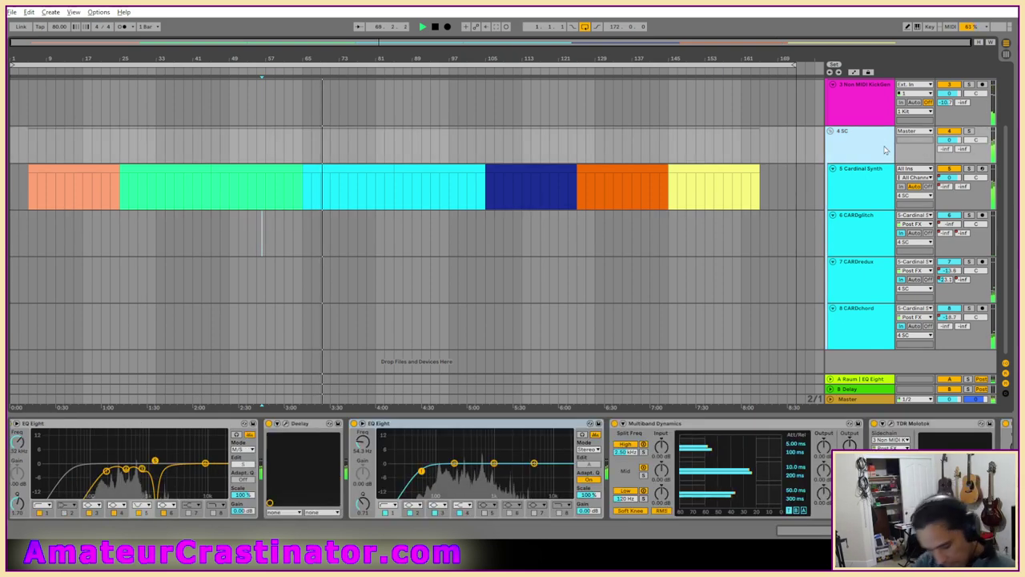
click(623, 424)
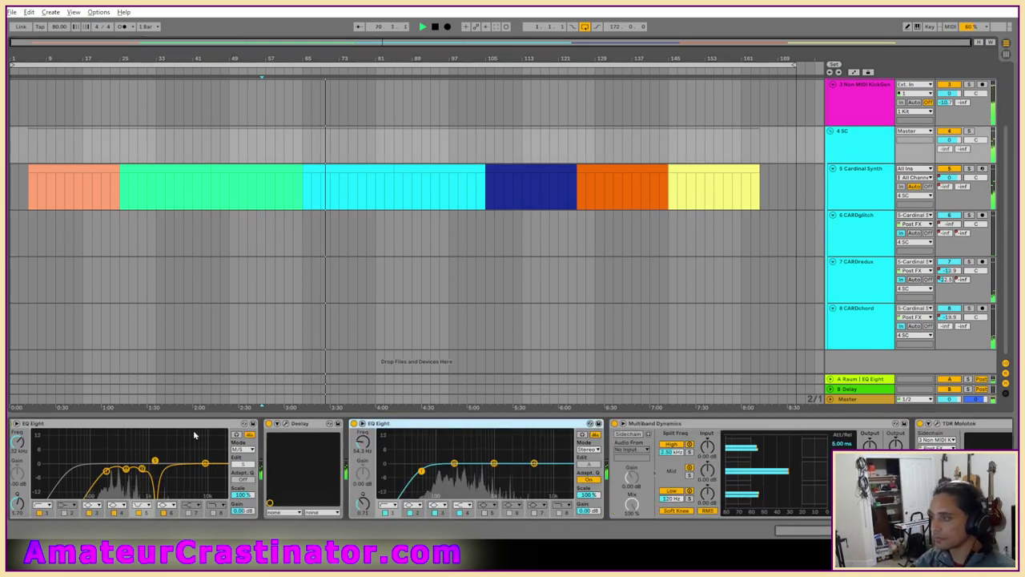
click(624, 424)
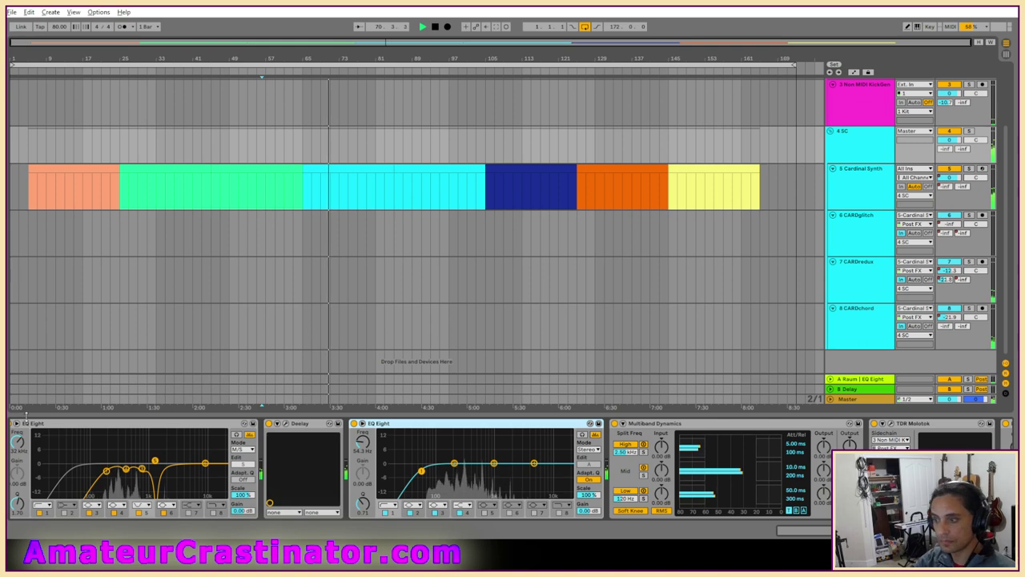
Enlarge the display of SC's first EQ Eight and switch its editing to the mid (M) channel.
click(155, 461)
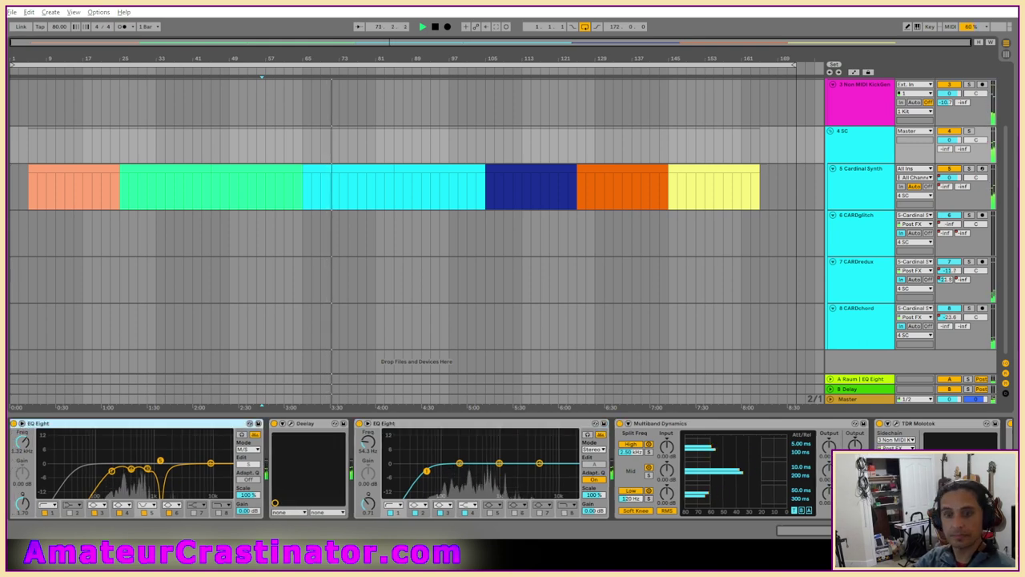
click(24, 431)
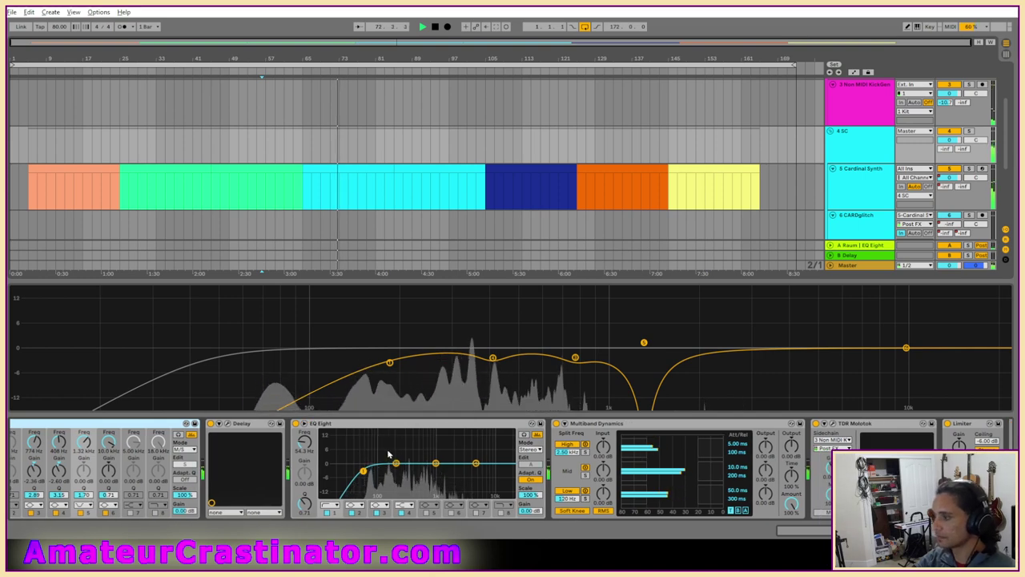
click(184, 467)
click(186, 464)
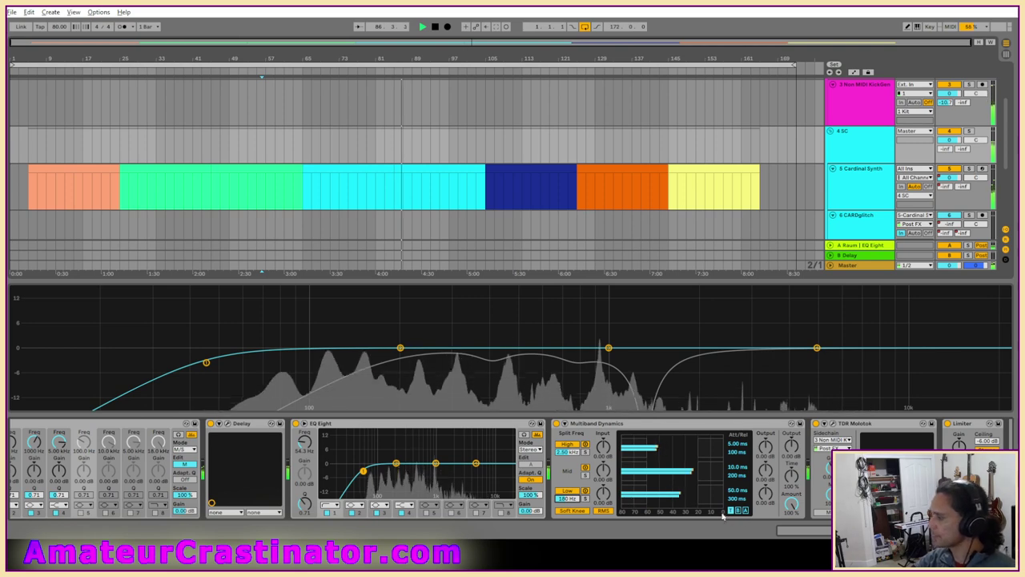
Open the TDR Molotok plug-in window on SC, inspect its controls and close it again.
scroll(723, 517, right, 3)
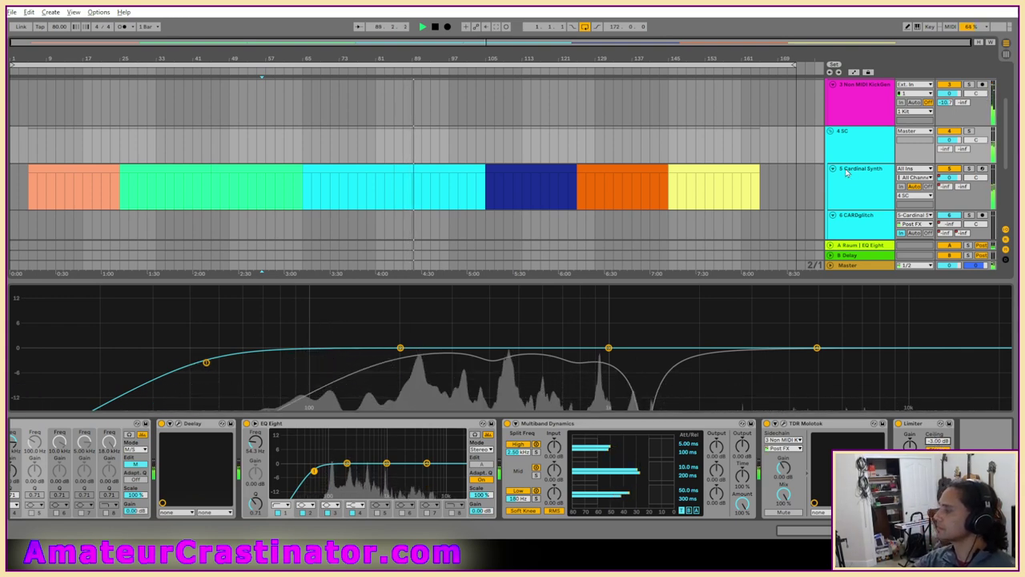
click(782, 423)
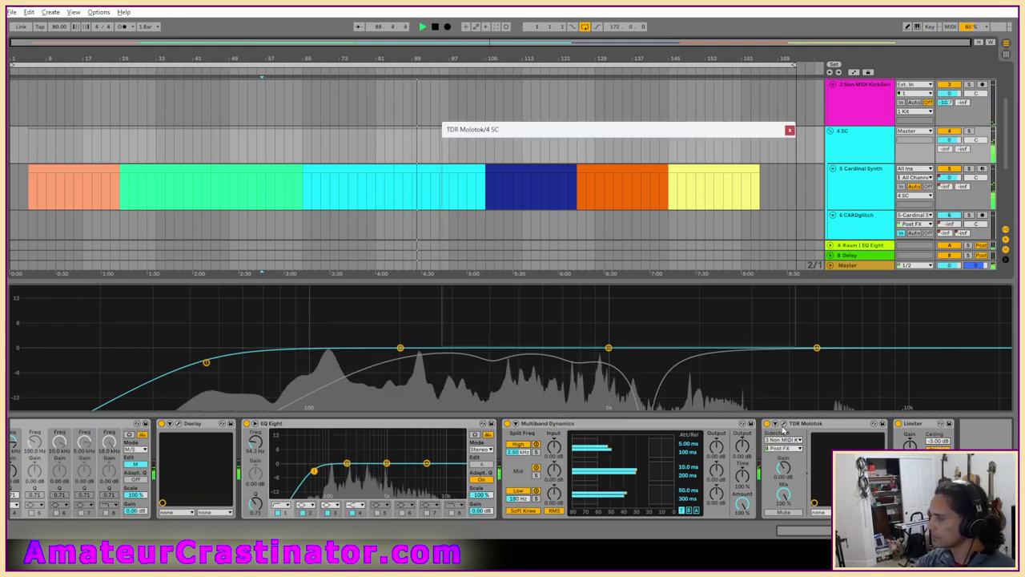
drag(480, 262, 480, 265)
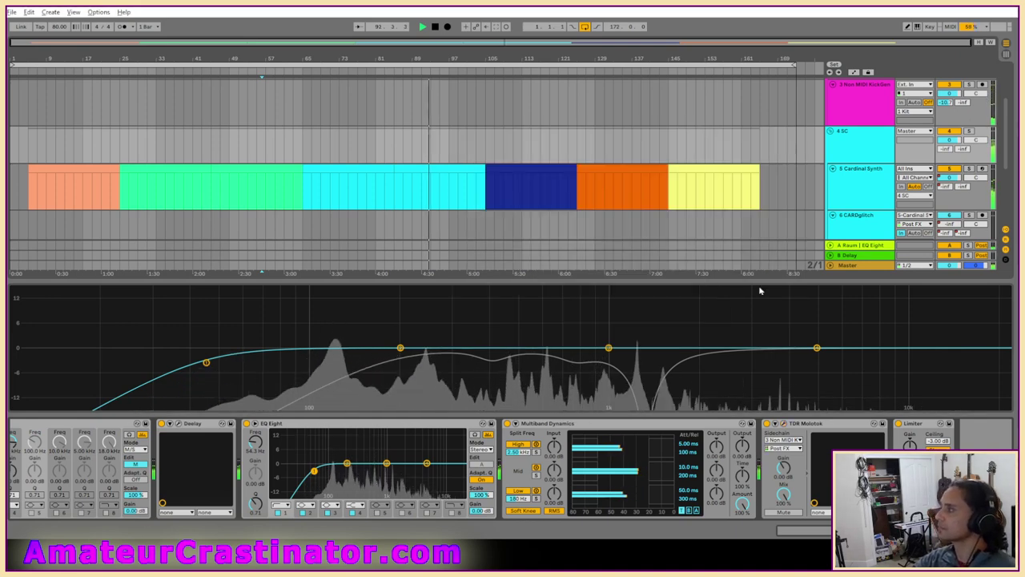
click(790, 129)
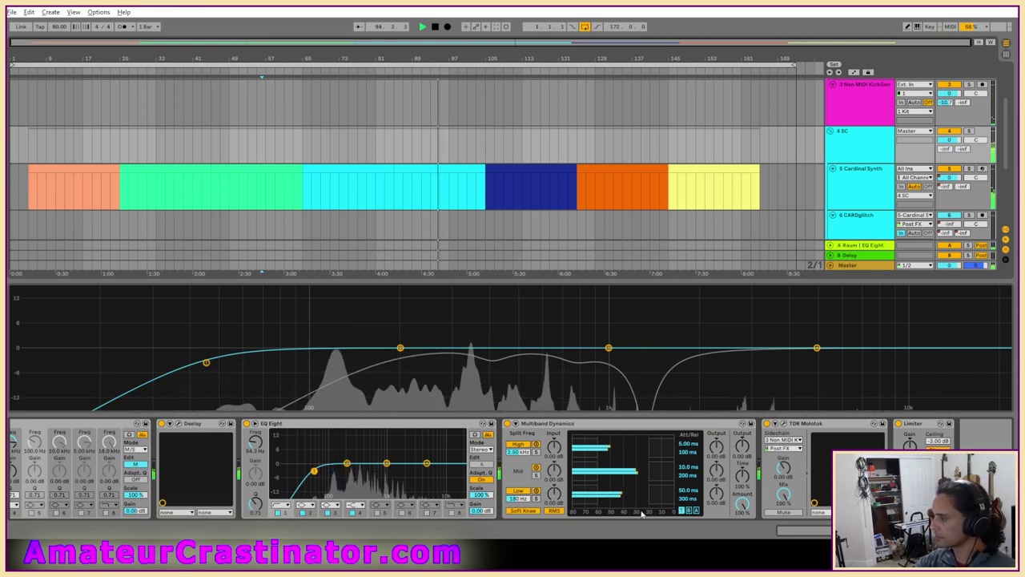
In SC's Multiband Dynamics, set the low band to 40 ms attack and 120 ms release, and the mid attack to 45 ms.
click(685, 500)
text(100)
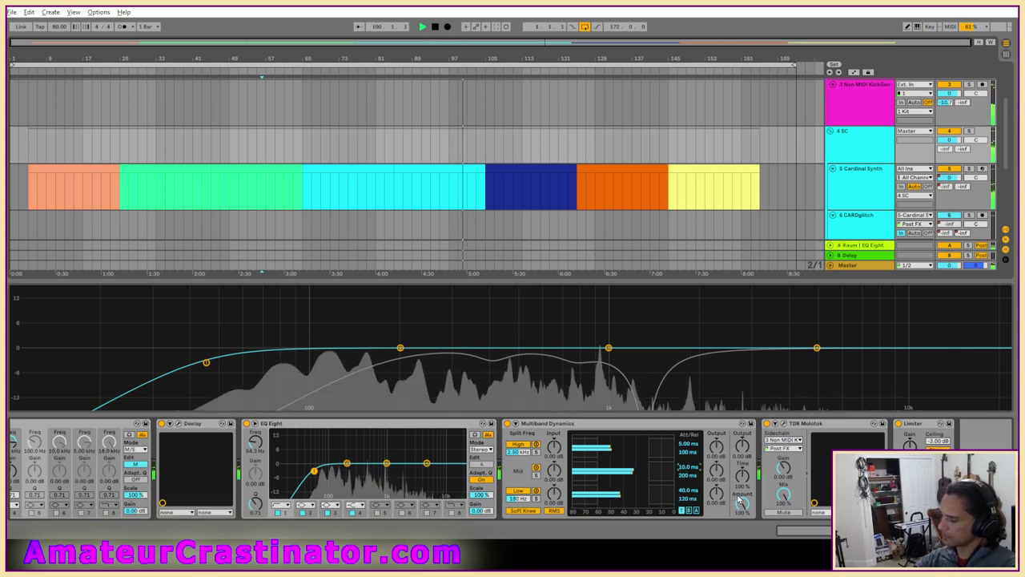
text(45)
key(Return)
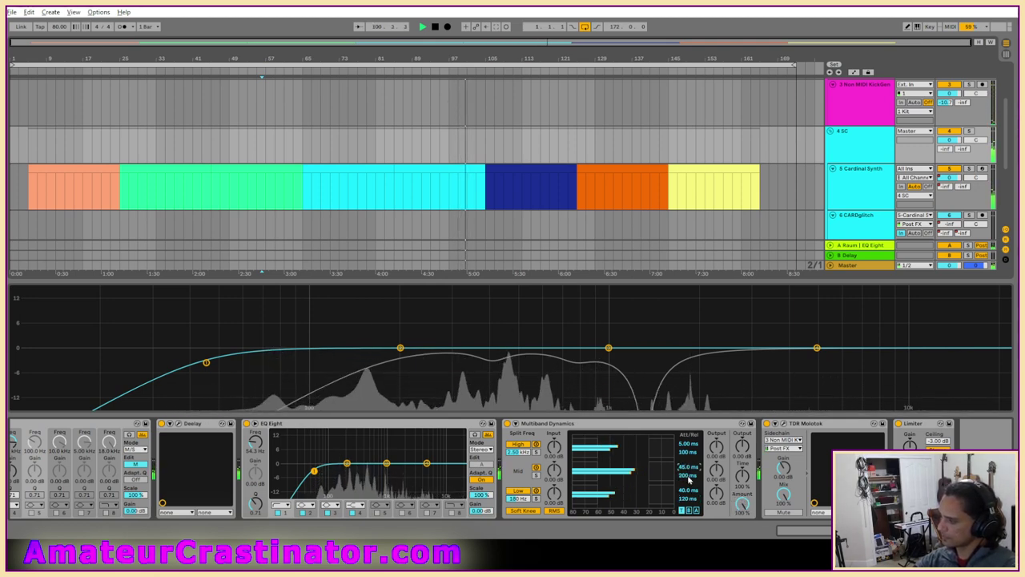
Set the Multiband Dynamics mid release to 30 ms and the high band to 38 ms attack and 30 ms release.
click(688, 476)
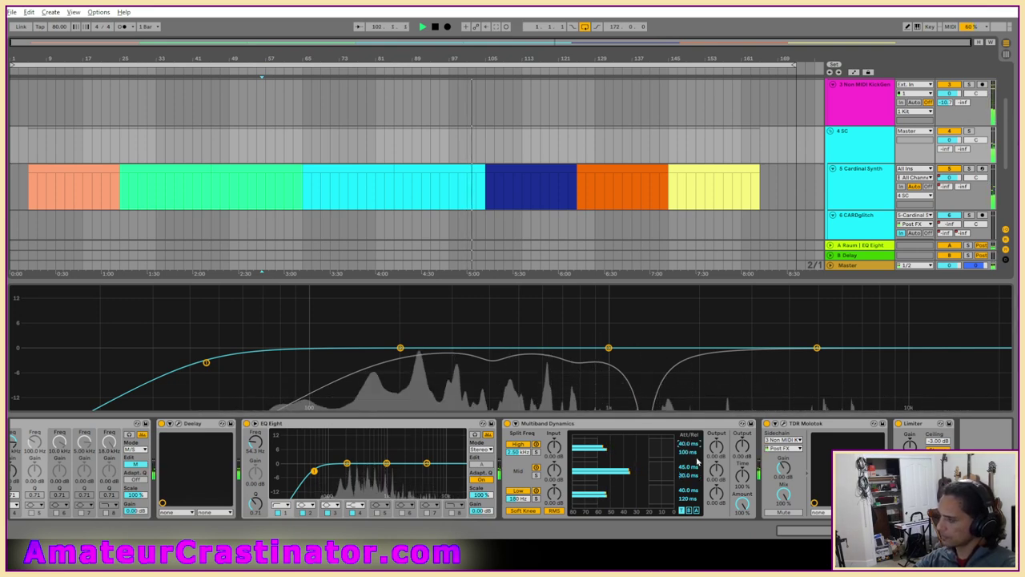
text(30.)
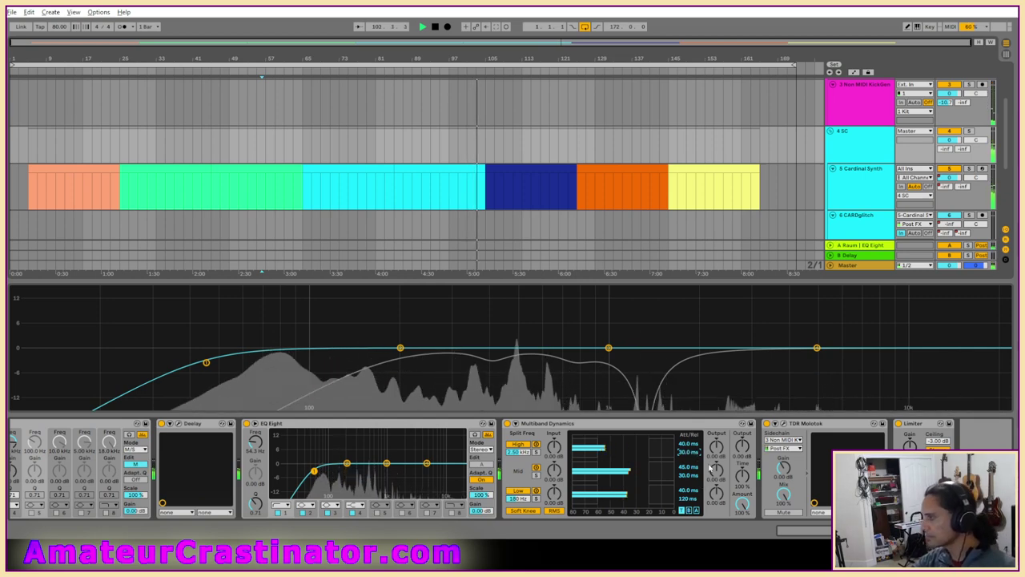
click(683, 444)
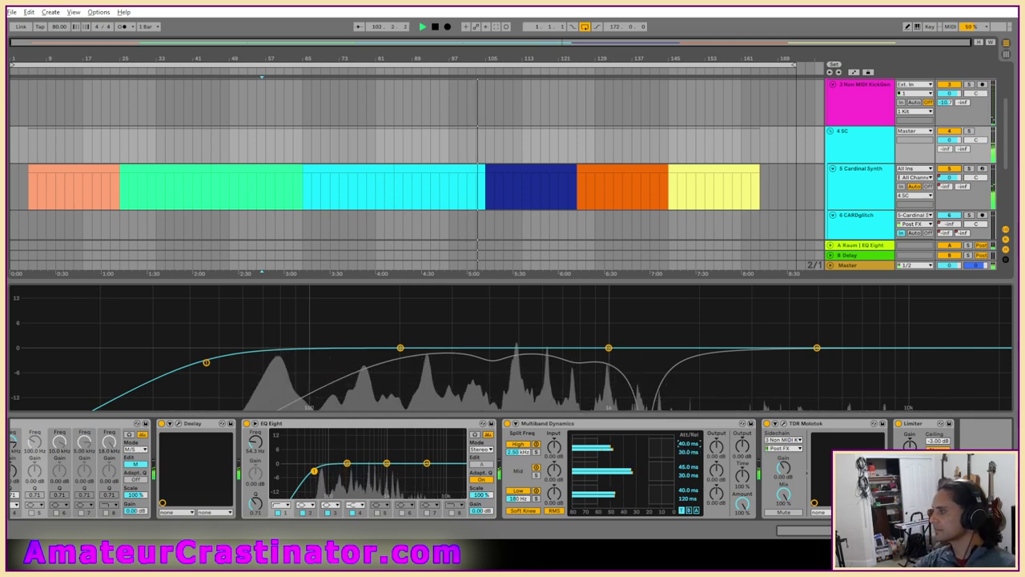
text(38)
key(Return)
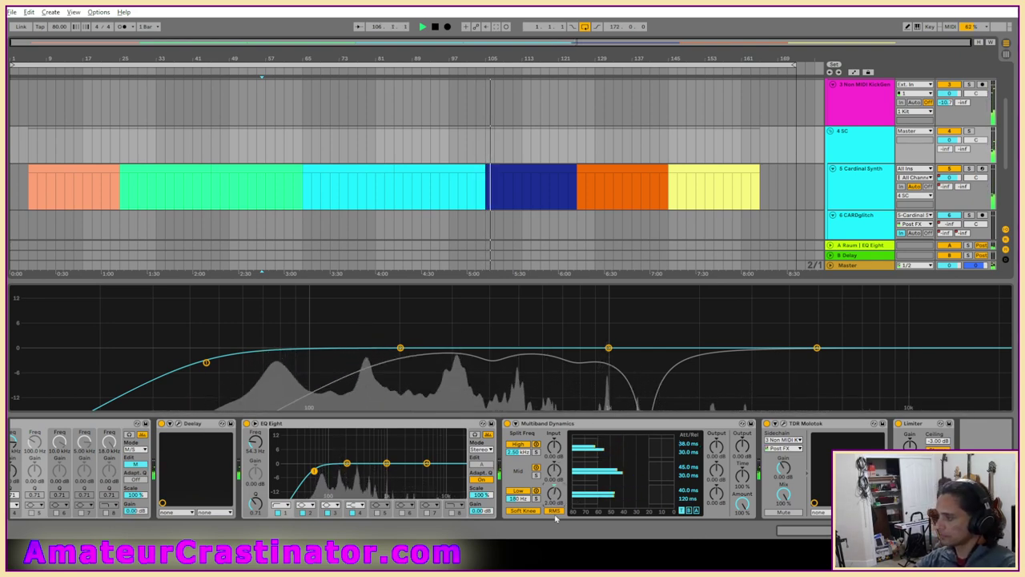
Try Multiband Dynamics Below ratios of 1:2.00 for the low and mid bands and 1:4.00 for the high band.
click(696, 511)
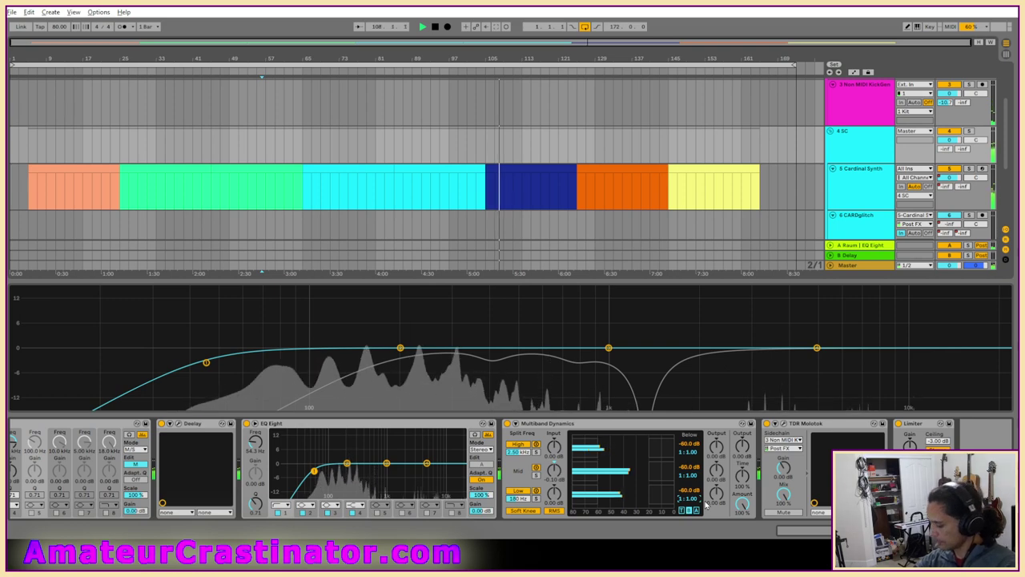
text(0.5)
key(Return)
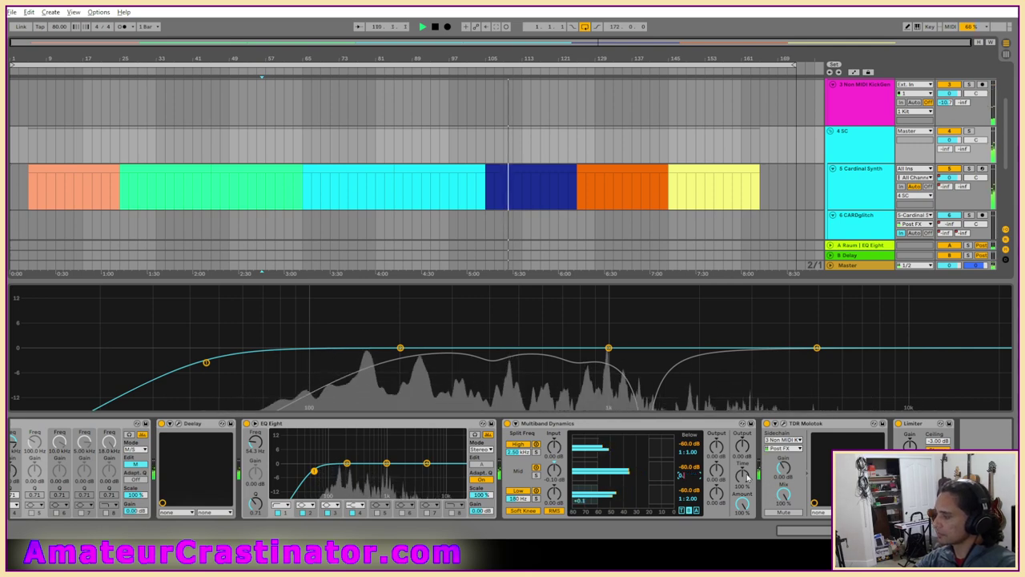
text(.2)
key(Return)
text(0.5)
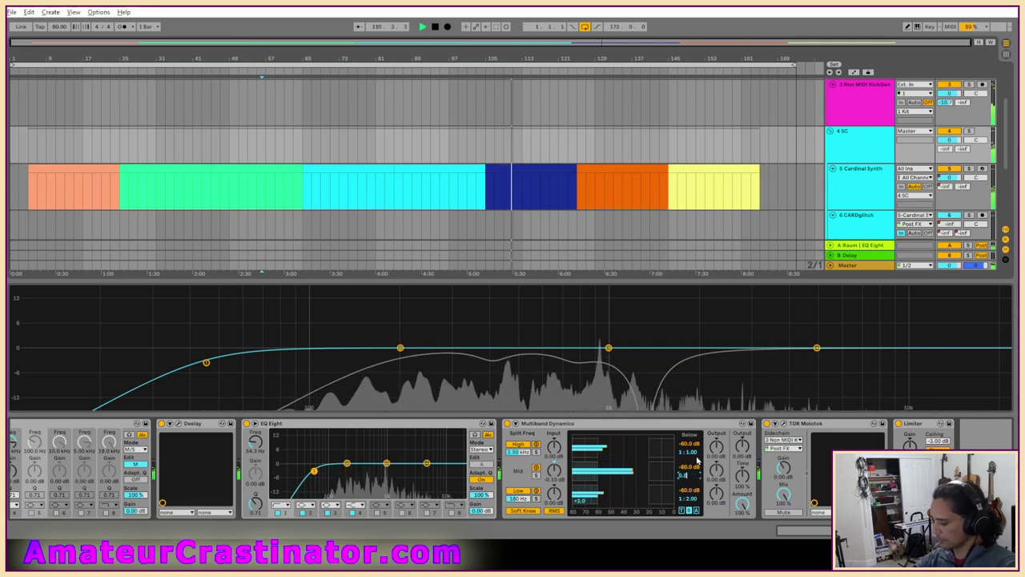
key(Return)
click(686, 452)
text(00)
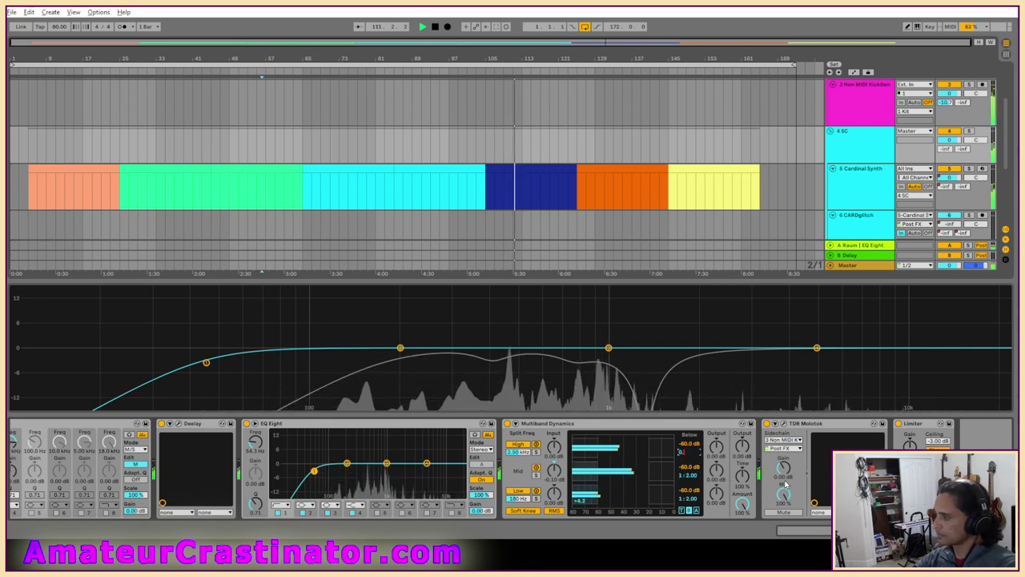
text(.25)
key(Return)
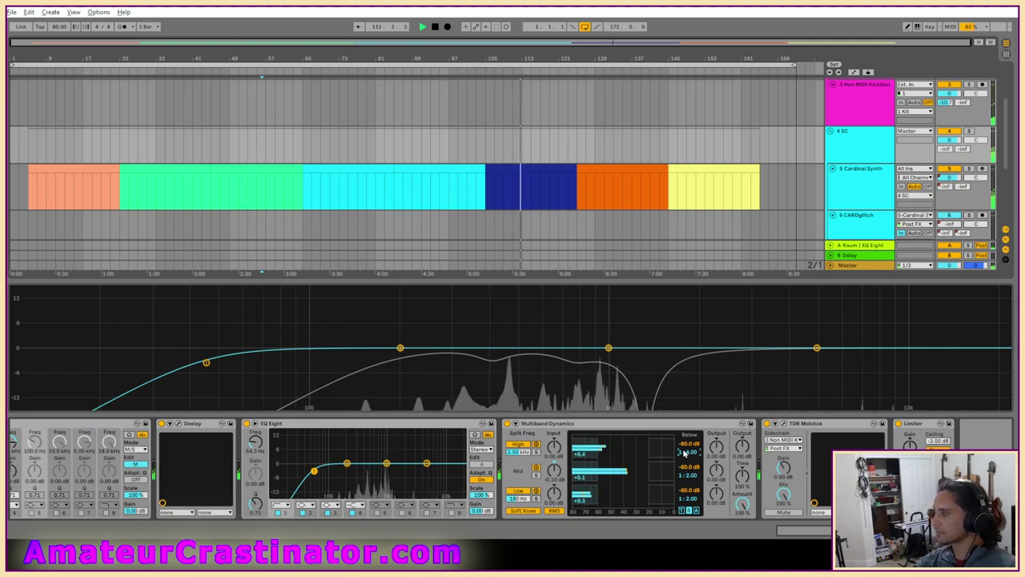
Stop playback and reset the Multiband Dynamics Below ratios to 1:1.00.
key(space)
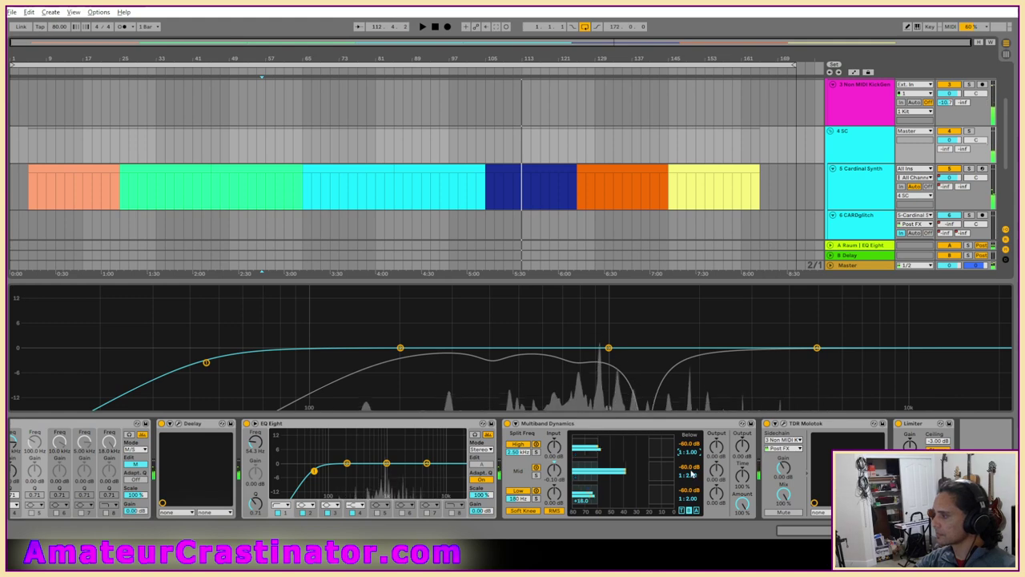
drag(692, 474, 692, 490)
click(691, 498)
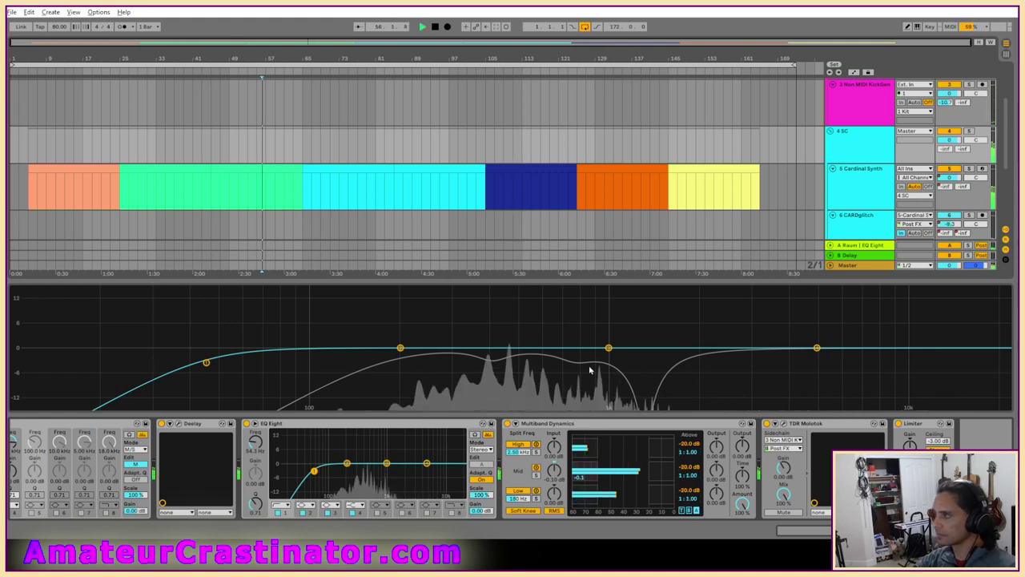
Restart playback from the song's beginning and set the Multiband Dynamics Above ratios to 1:2.00 low, 1:2.00 mid and 1:4.00 high.
click(435, 27)
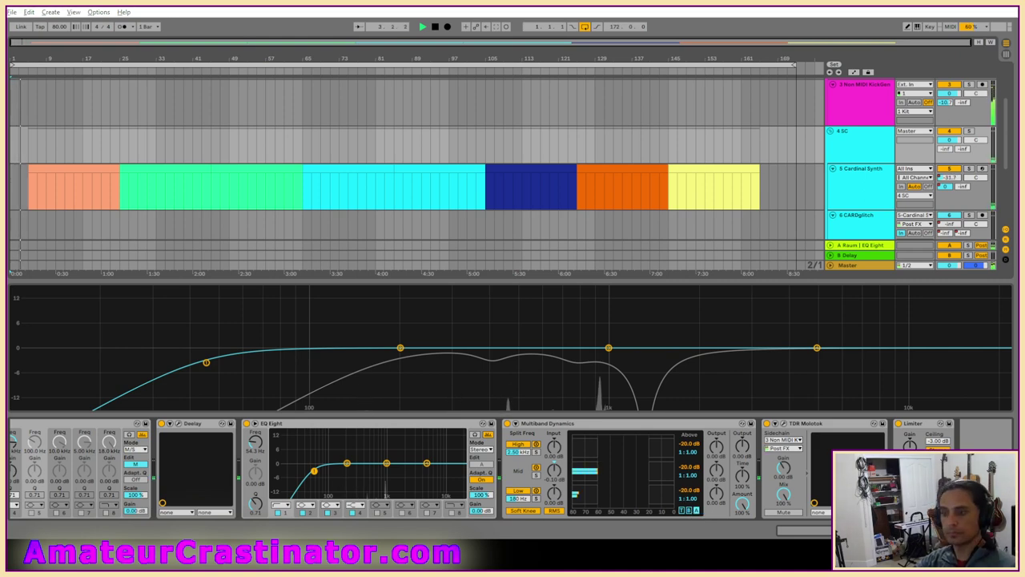
click(480, 479)
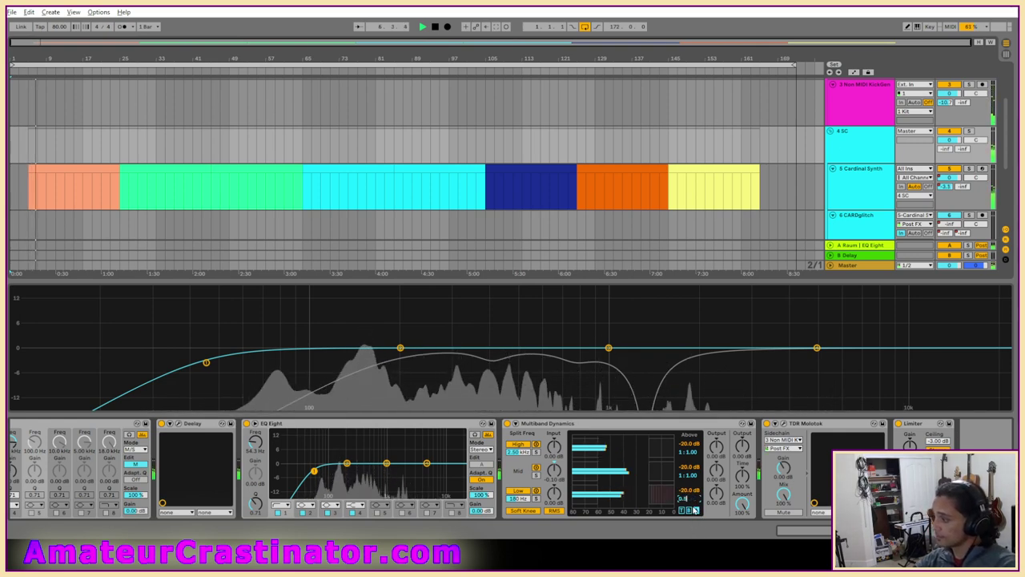
click(692, 453)
text(4)
key(Return)
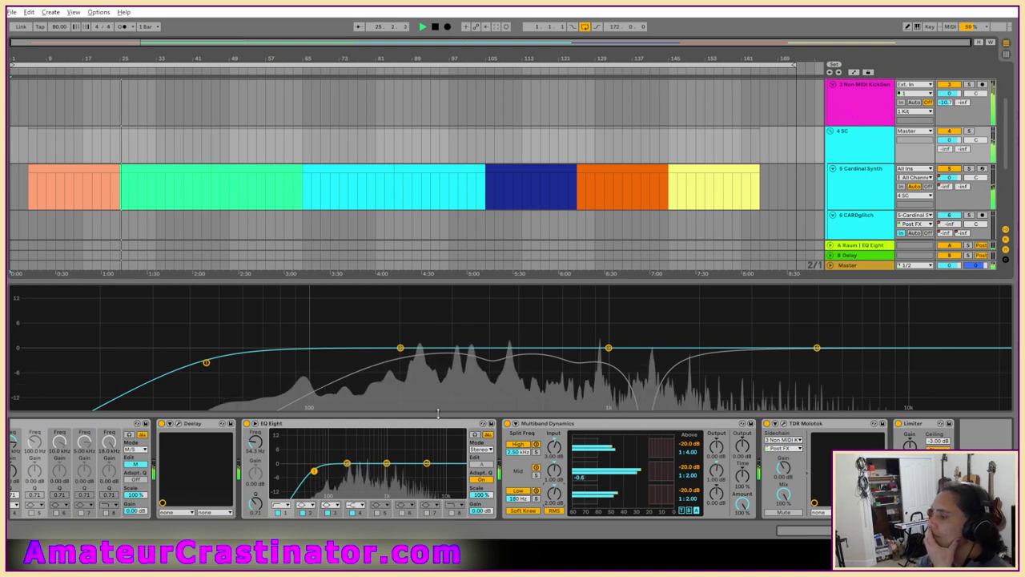
On the SC track's second EQ Eight, narrow band 2 and set it to 51 Hz with -3 dB gain.
click(347, 464)
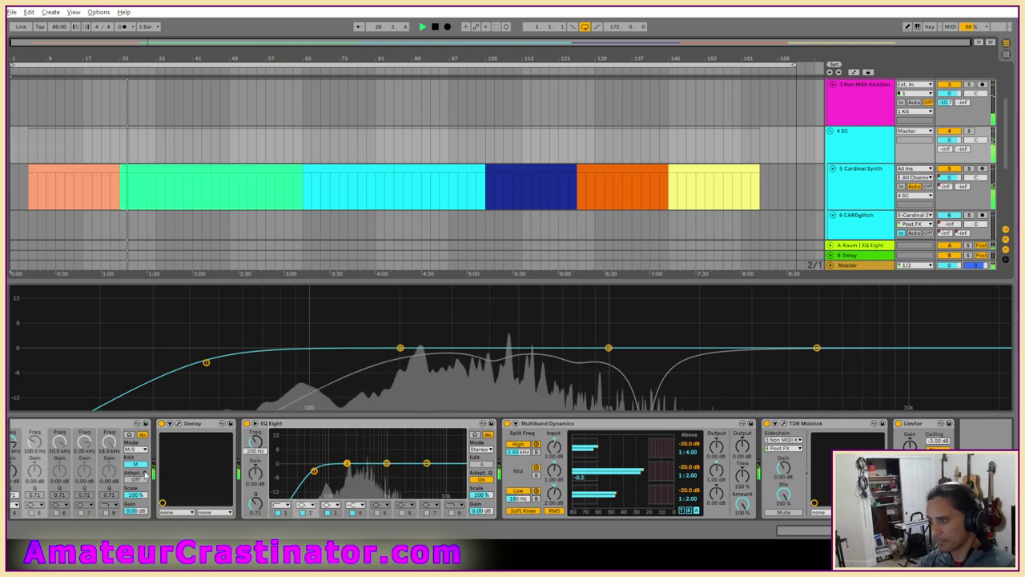
scroll(147, 475, left, 5)
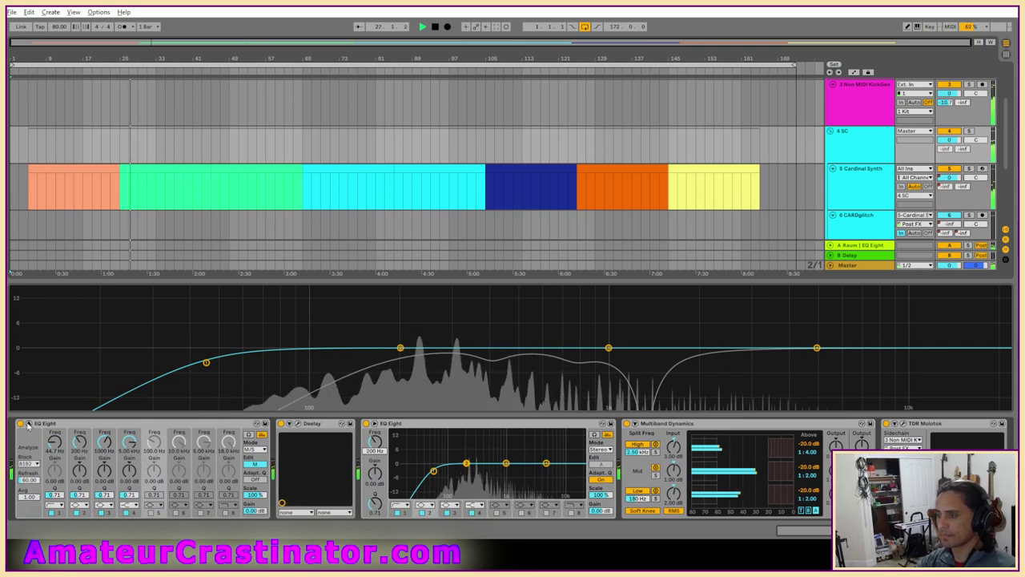
click(28, 424)
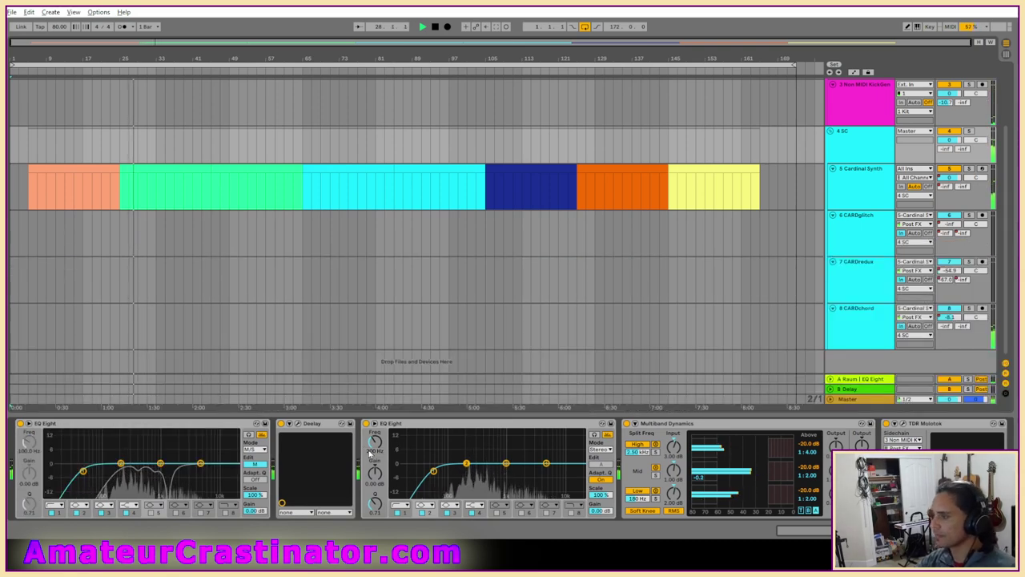
drag(372, 452, 363, 510)
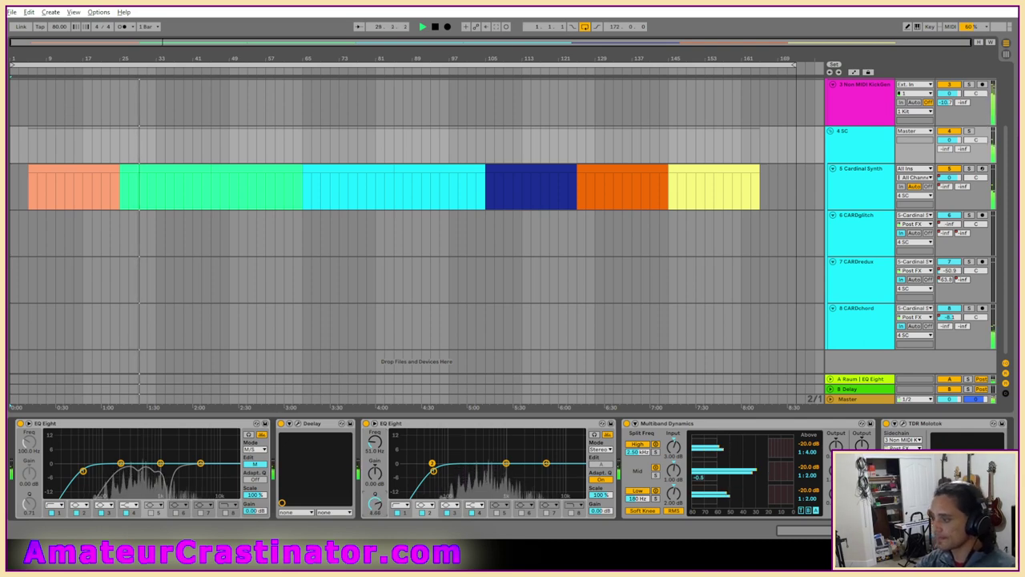
click(374, 473)
text(-3)
key(Return)
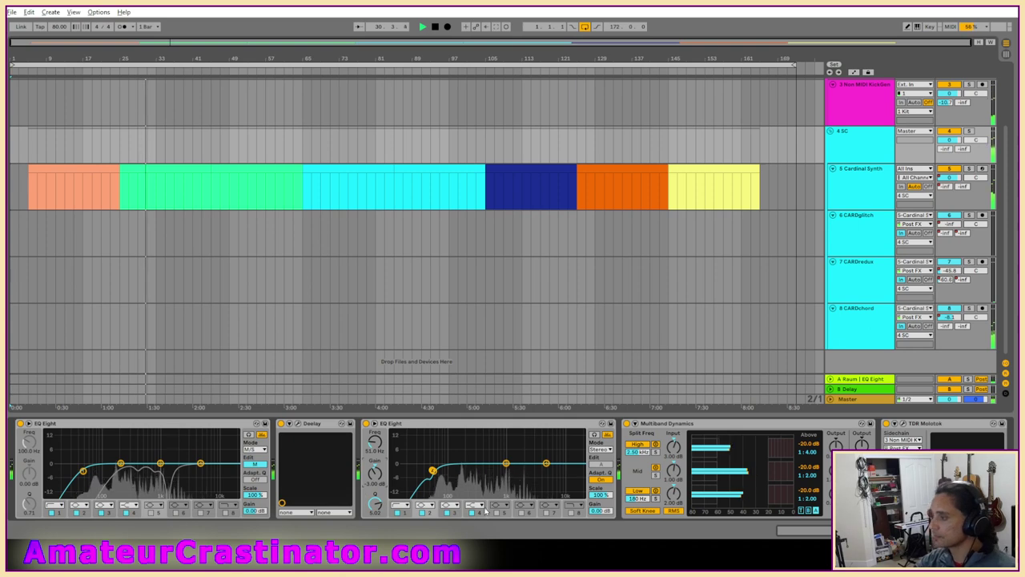
Set band 3 of the same EQ Eight to 102 Hz with -6 dB gain.
click(455, 512)
click(372, 452)
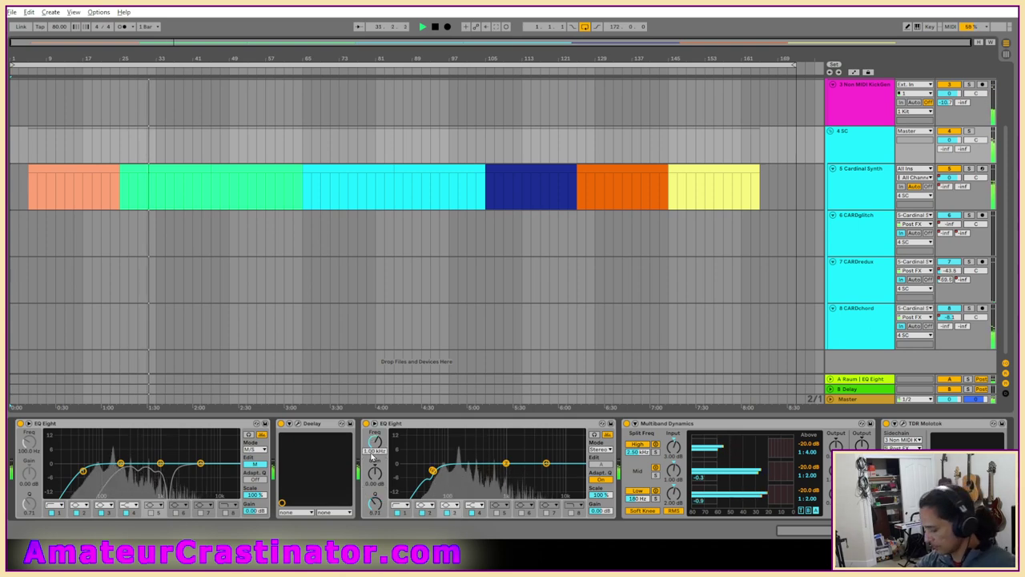
text(102)
key(Return)
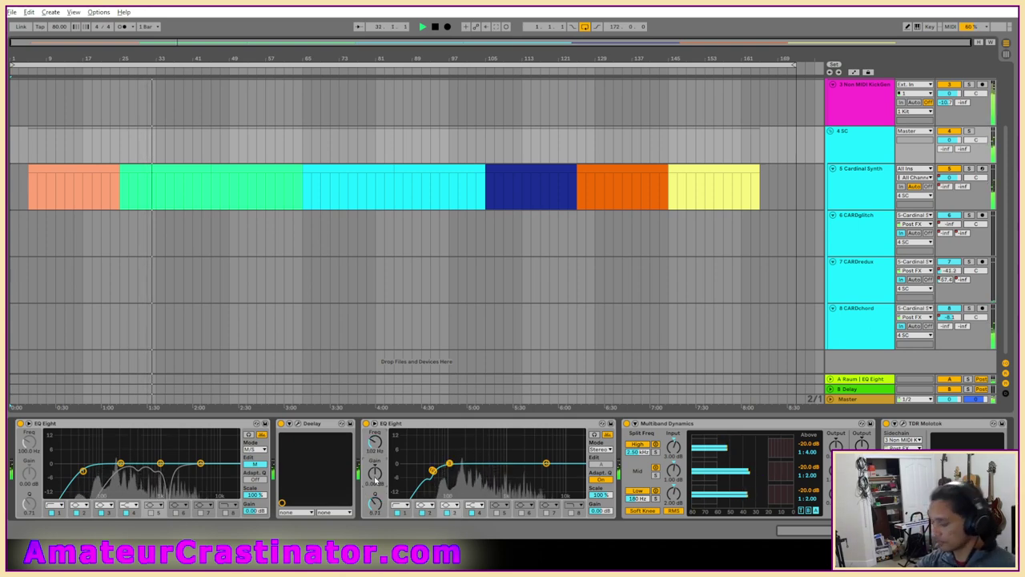
text(-6)
key(Return)
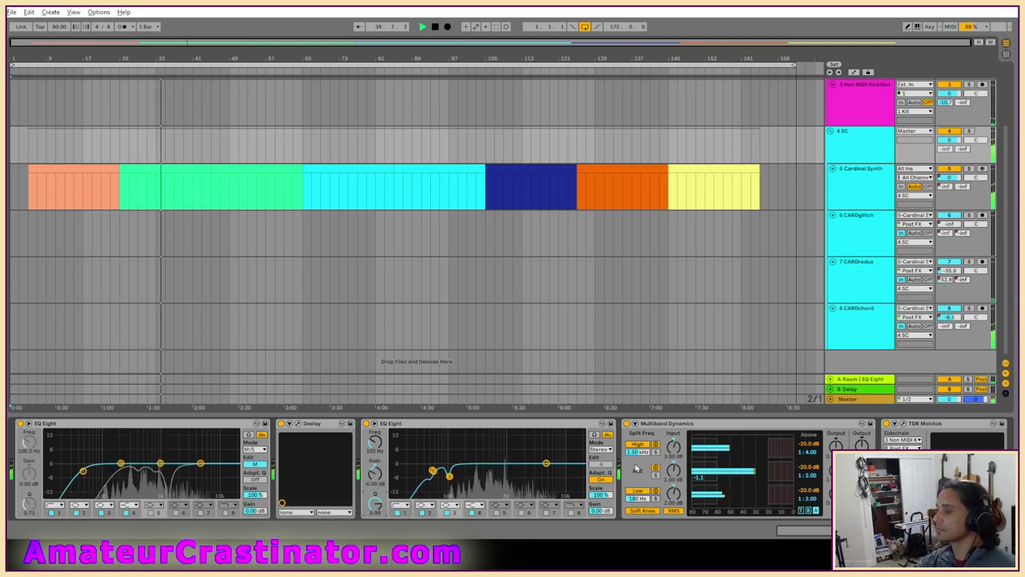
Set the Multiband Dynamics low band's Above threshold to -24.1 dB and its output to 0.5 dB.
scroll(641, 449, right, 3)
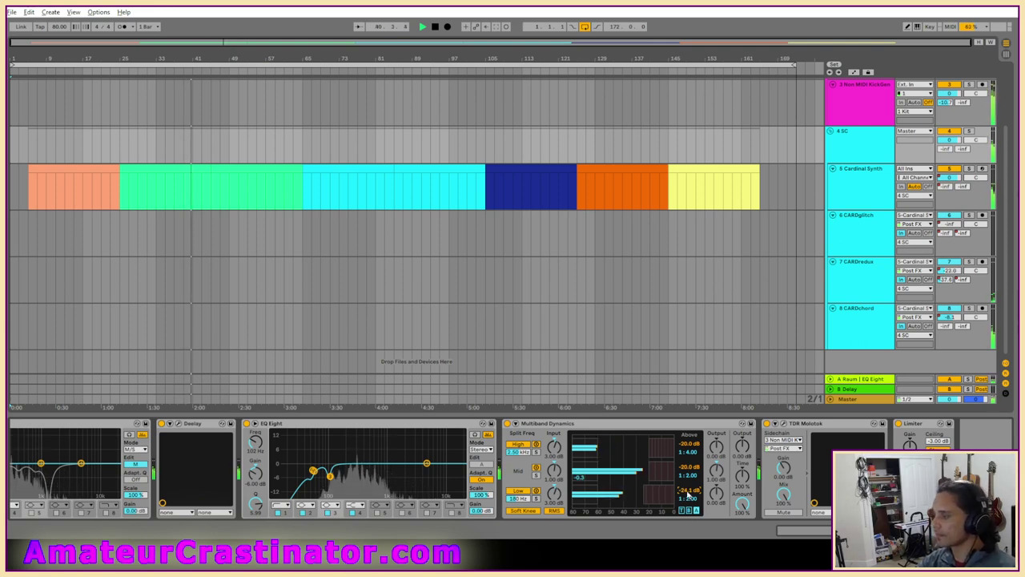
click(718, 496)
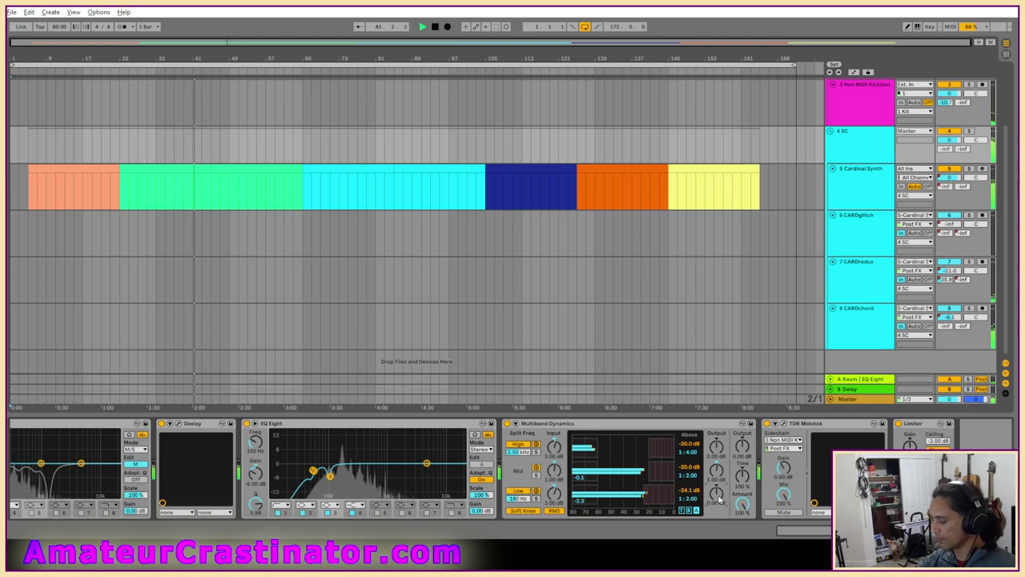
text(.5)
key(Return)
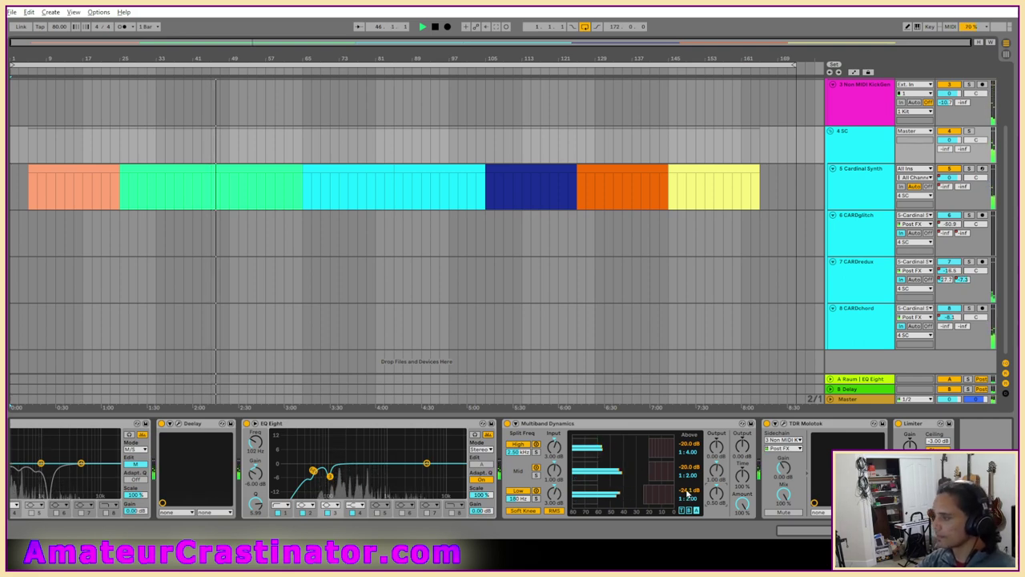
Compare the SC sound with Multiband Dynamics bypassed and active, and look over the neighbouring devices.
click(507, 424)
click(507, 424)
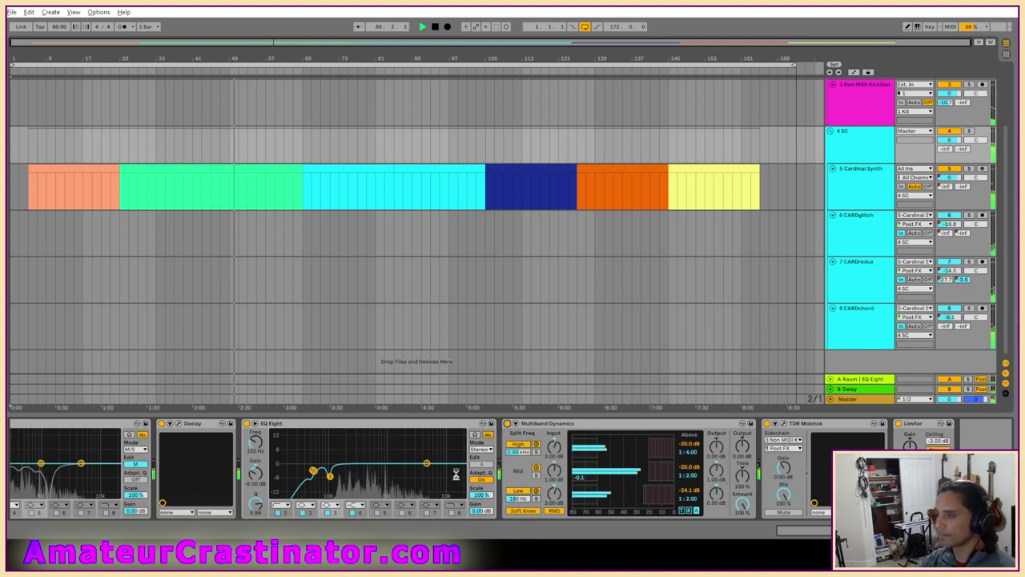
scroll(390, 449, left, 3)
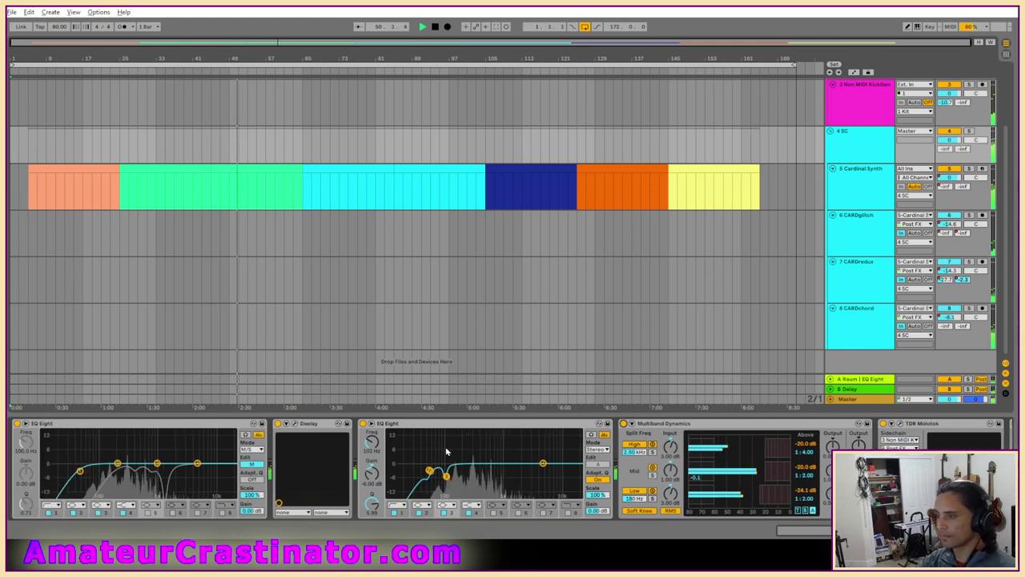
scroll(630, 471, right, 3)
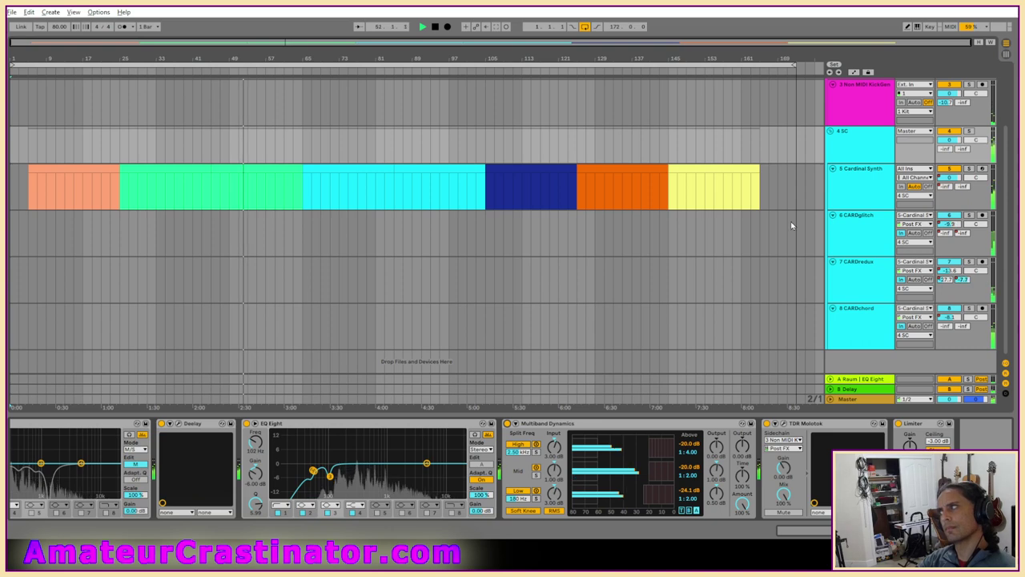
Lower TDR Nova's band III threshold on Cardinal Synth to about -9.4 dB, check band II, and close the plugin window.
click(865, 187)
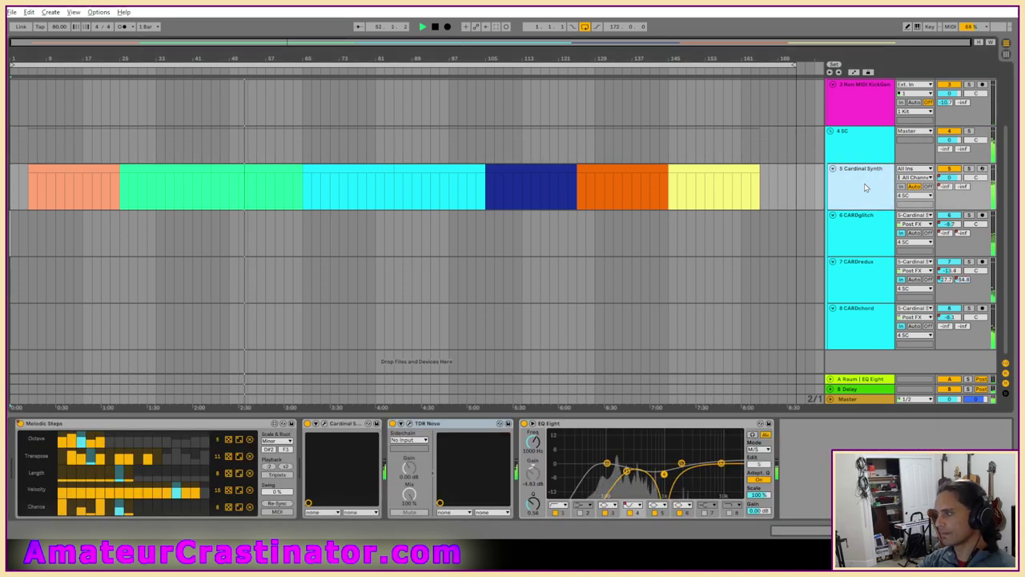
click(409, 424)
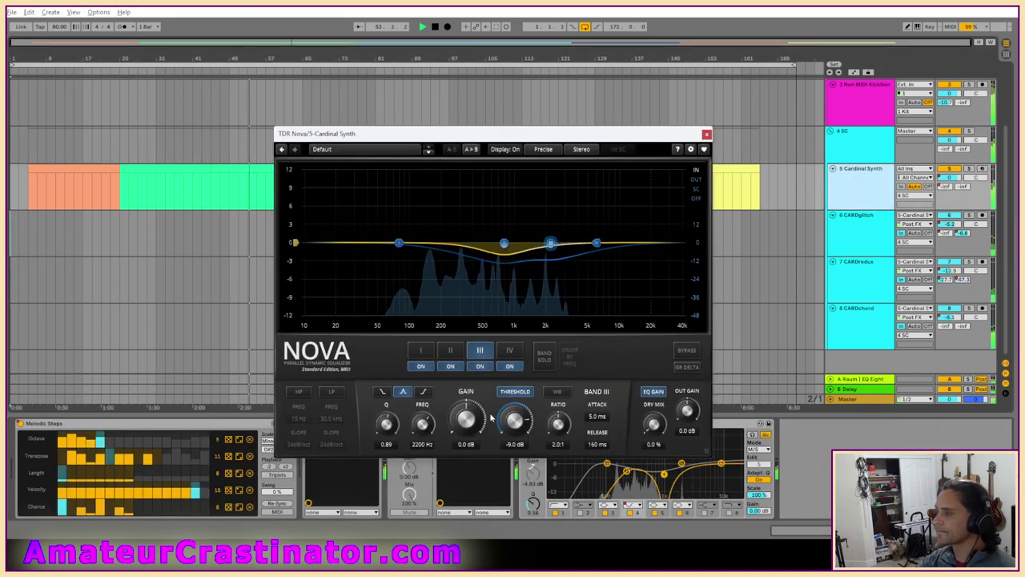
drag(516, 418, 516, 419)
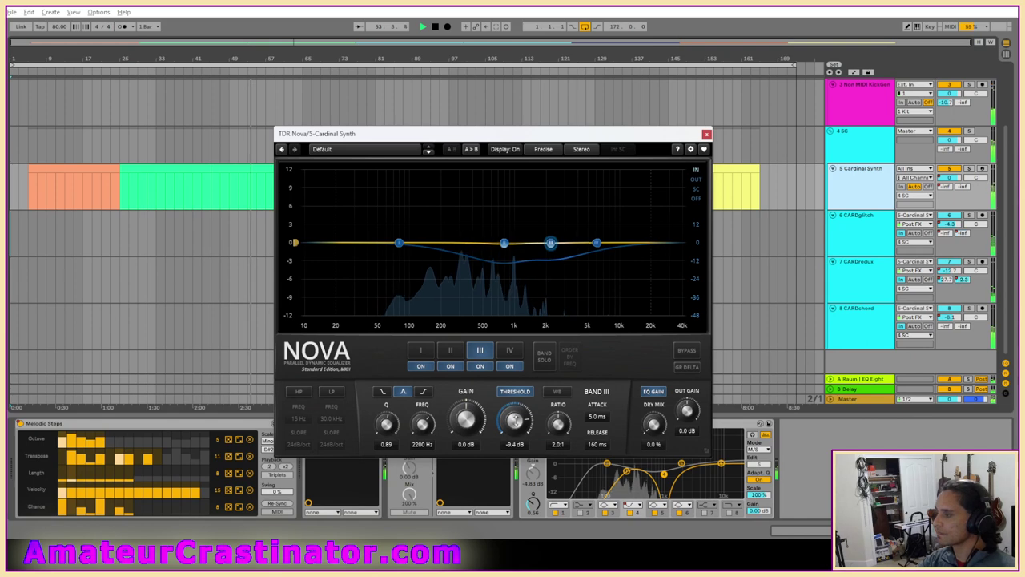
click(451, 352)
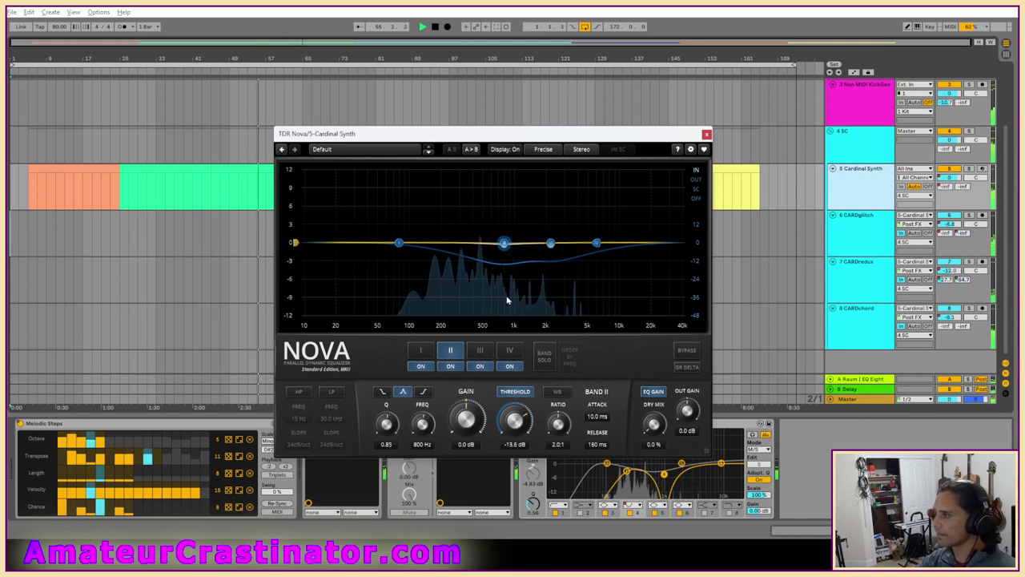
click(707, 135)
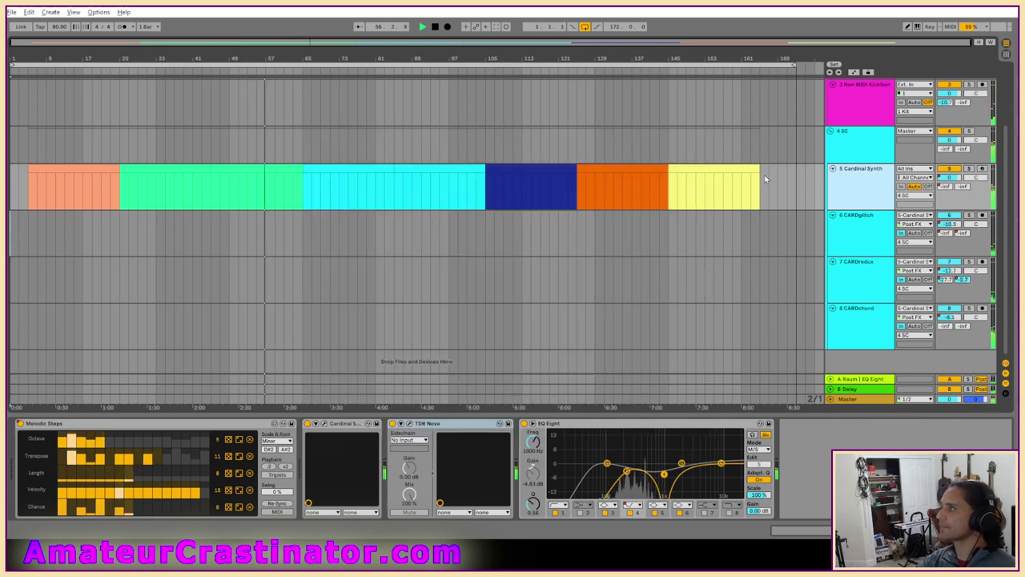
On the SC track's Multiband Dynamics, set the mid band's Above ratio to 1:4.00 and its output to 1.50 dB.
click(807, 214)
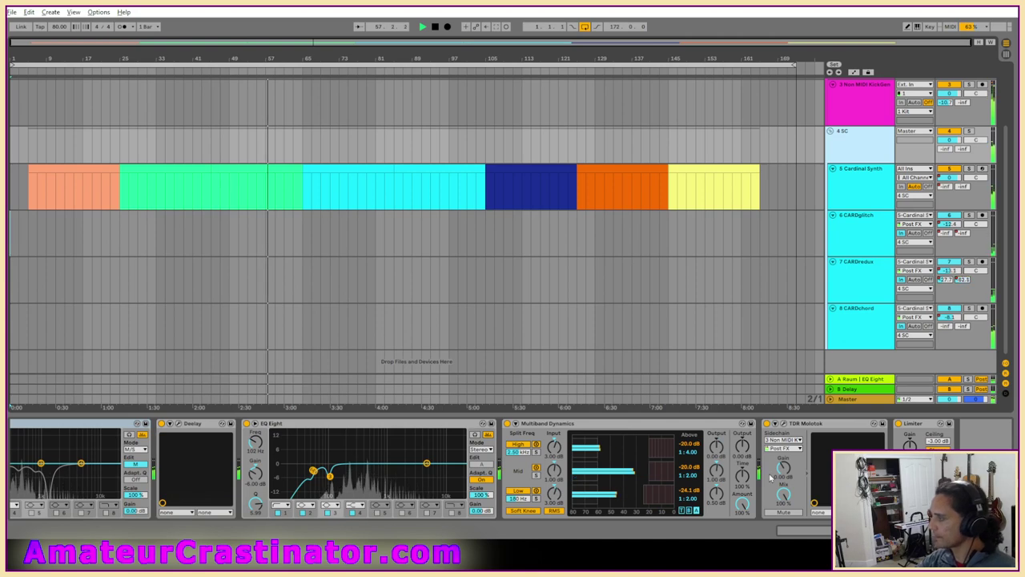
click(690, 477)
text(4)
key(Return)
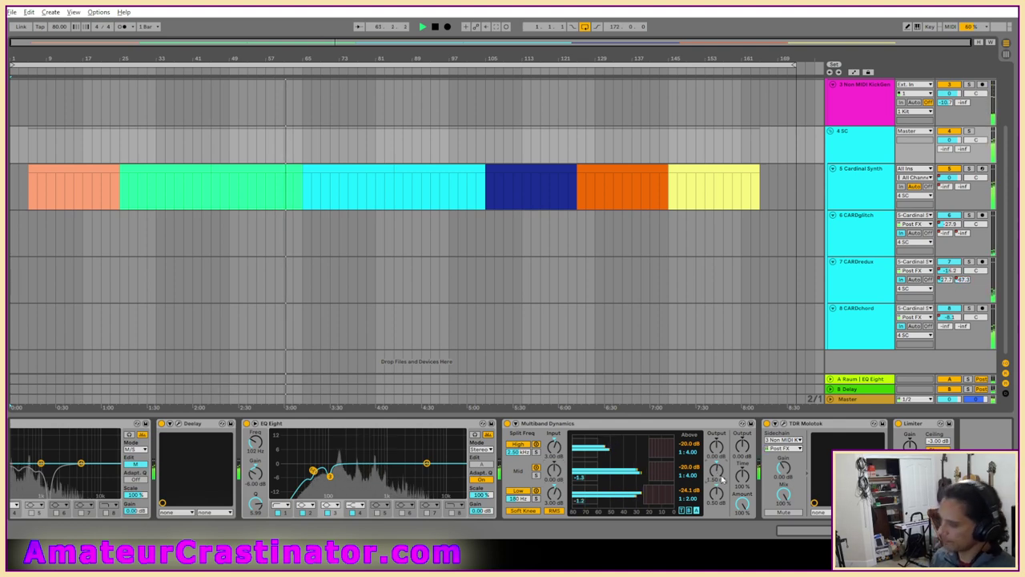
drag(722, 479, 722, 473)
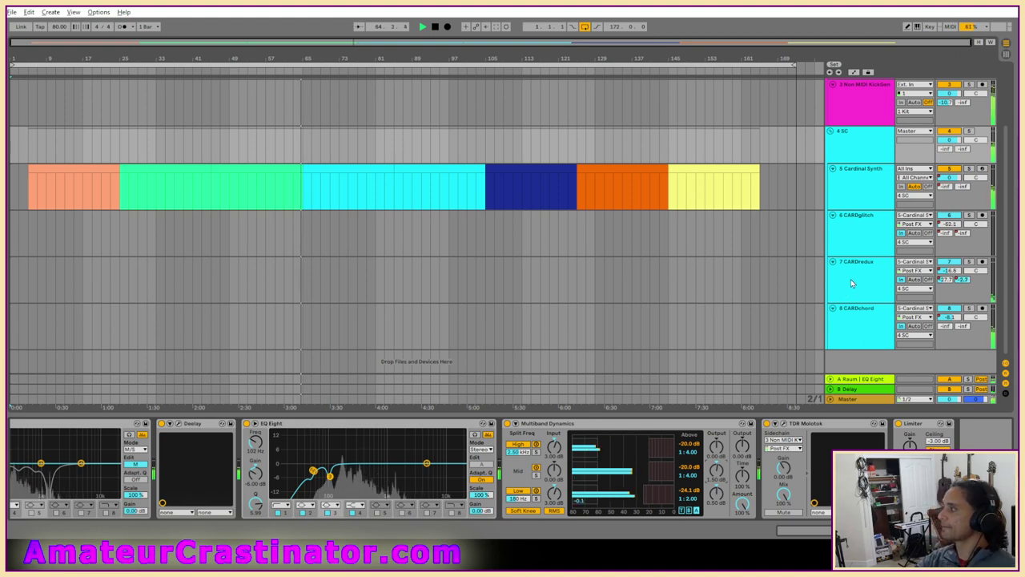
Insert MagicSwitch between TDR Nova and EQ Eight on the Cardinal Synth track and turn its effect on.
click(850, 207)
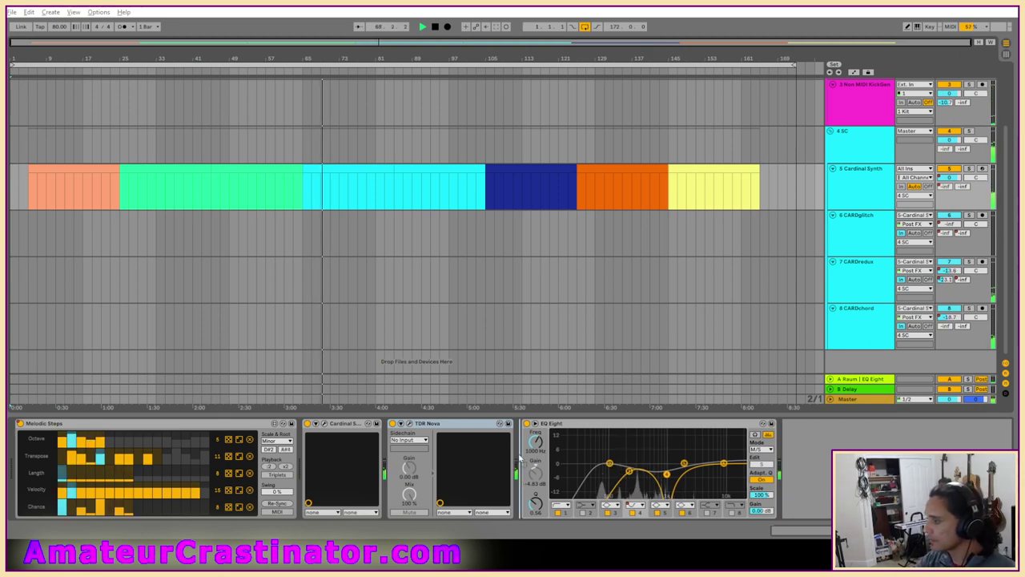
drag(560, 464, 558, 463)
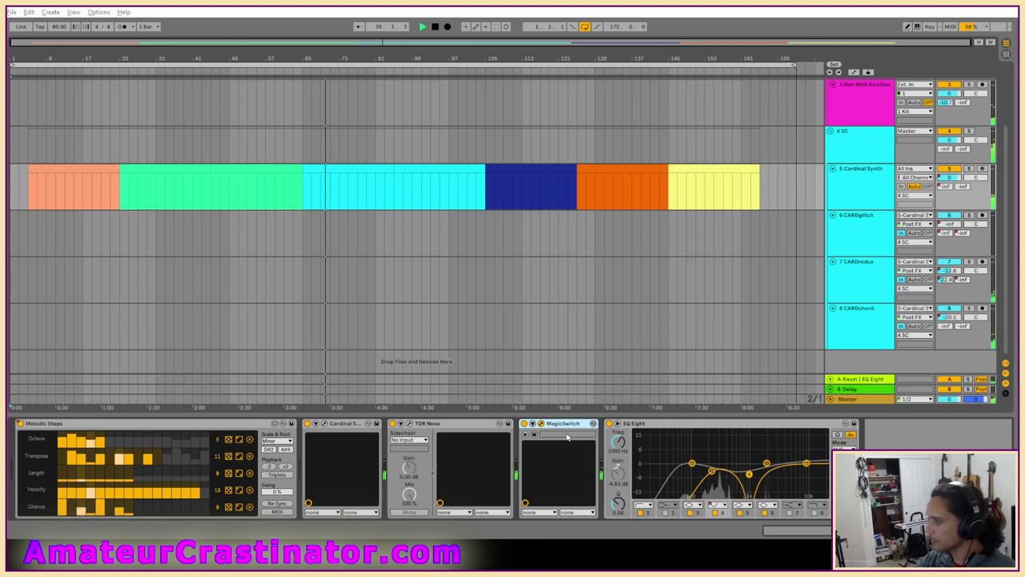
click(541, 423)
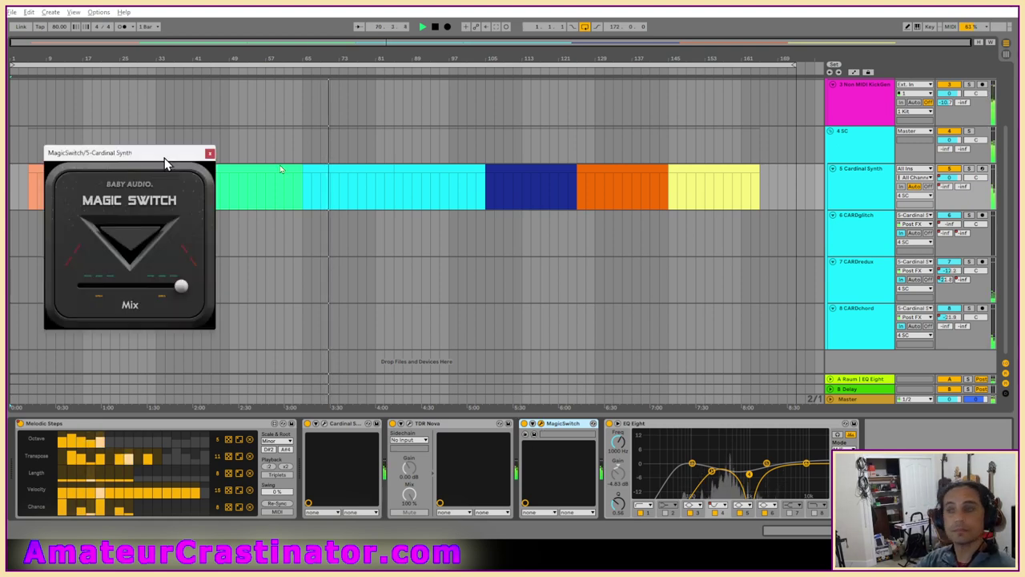
drag(166, 160, 609, 230)
click(575, 303)
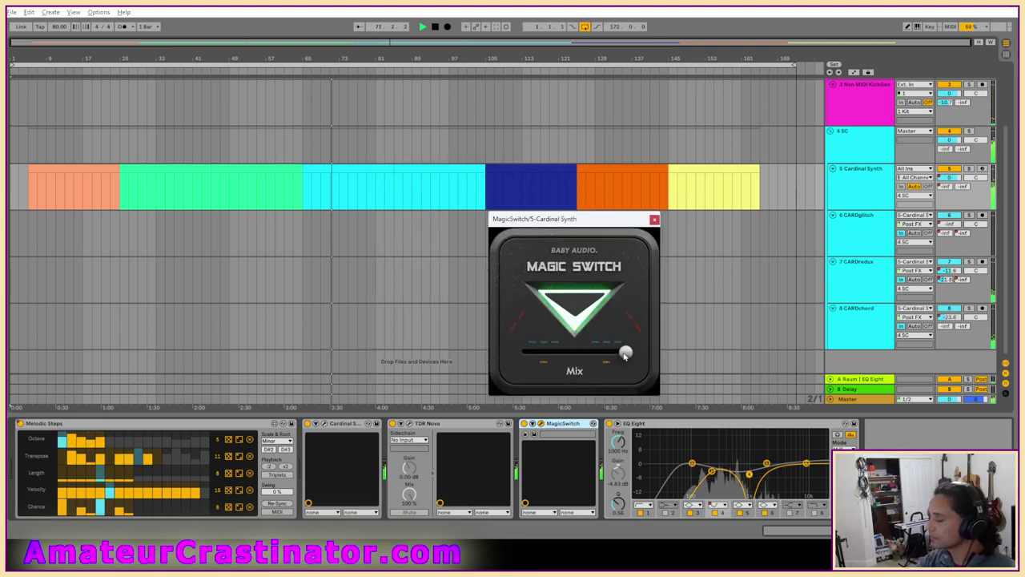
Lower the MagicSwitch mix to about a quarter, comparing the effect off and on, and close the plugin window.
drag(626, 353, 562, 358)
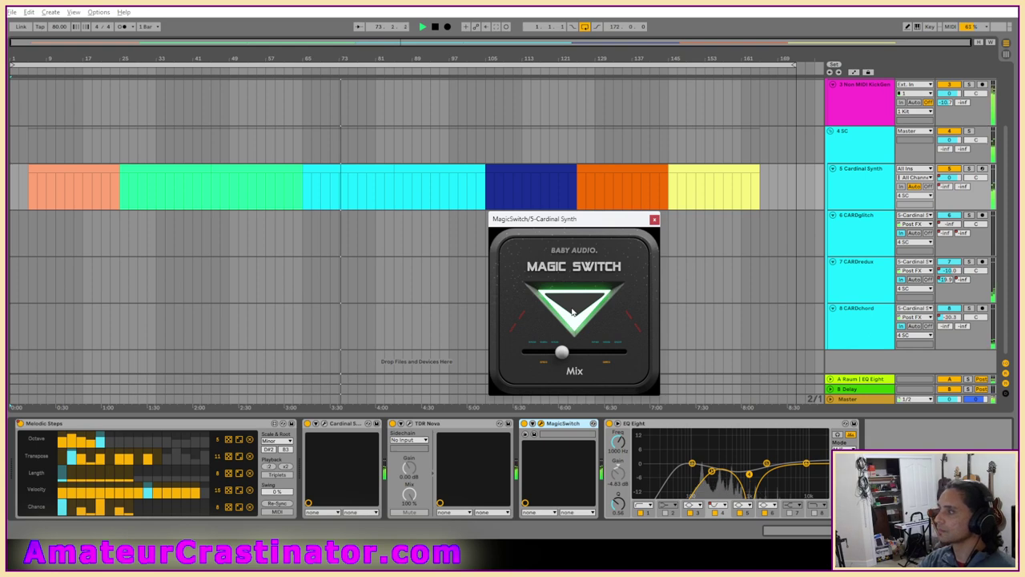
click(573, 312)
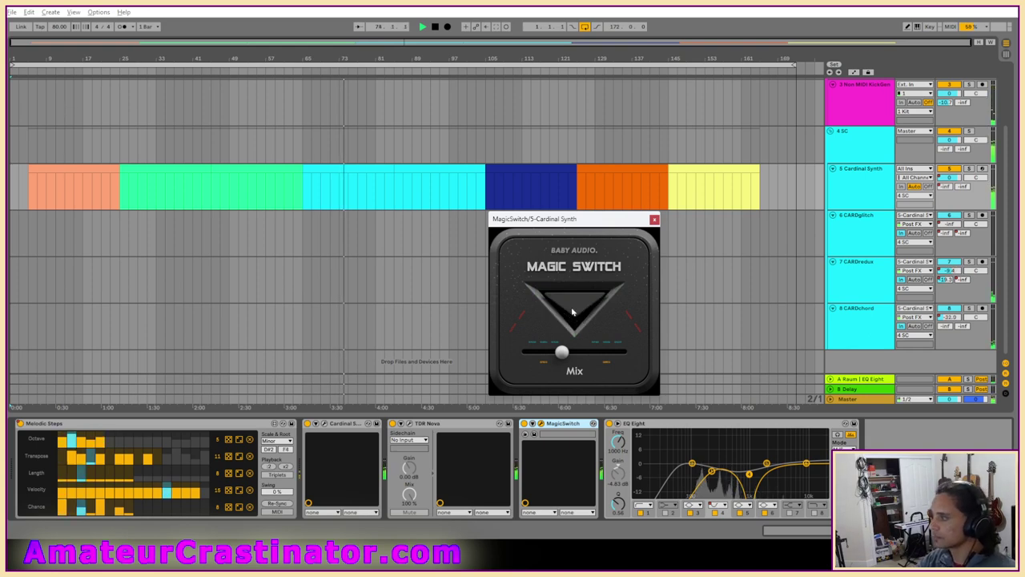
click(573, 313)
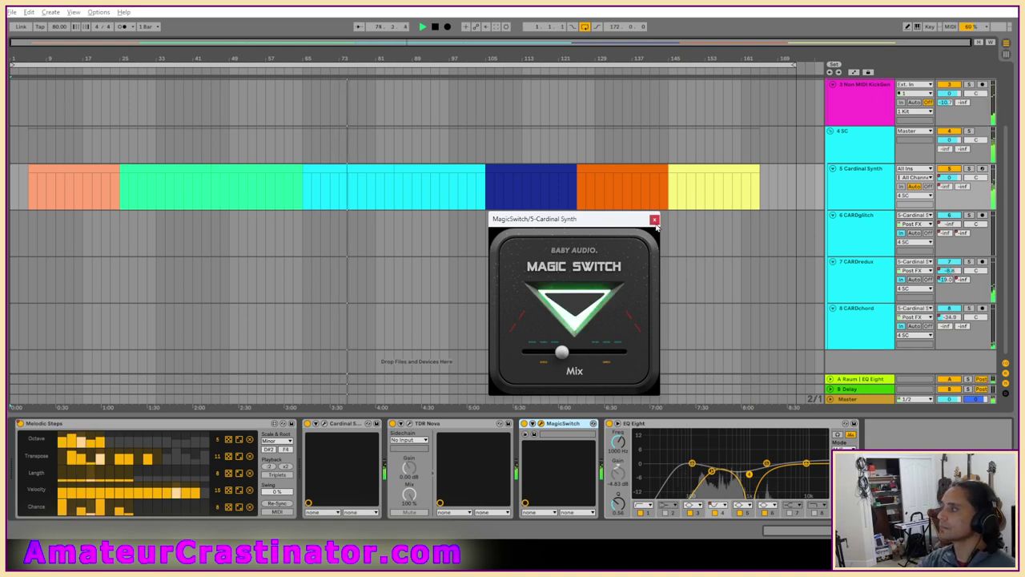
drag(564, 351, 549, 353)
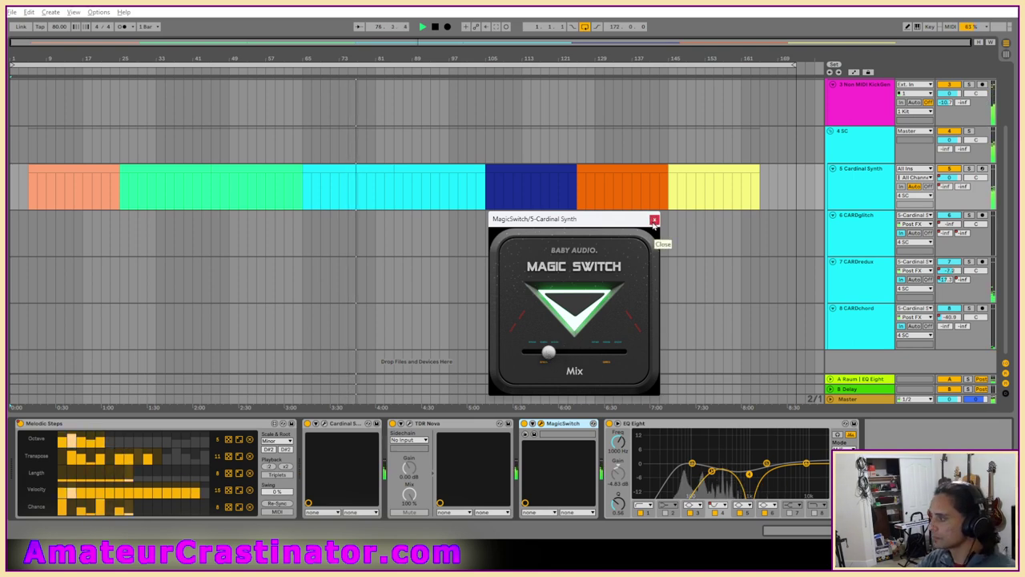
click(653, 220)
Check the SC and Cardinal Synth device chains during playback and compare the synth with MagicSwitch bypassed and active.
scroll(677, 296, up, 1)
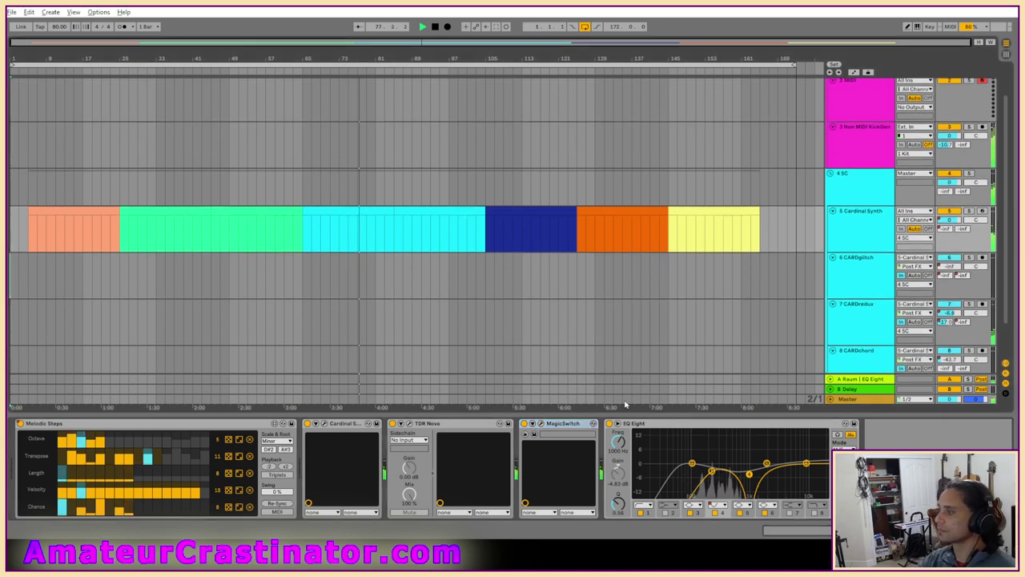
click(848, 185)
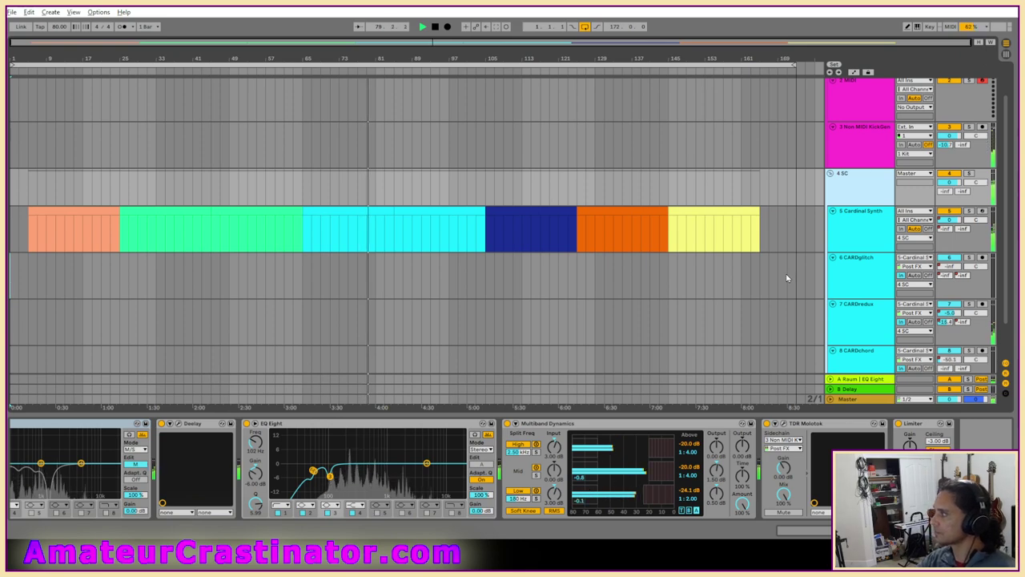
click(862, 274)
click(854, 229)
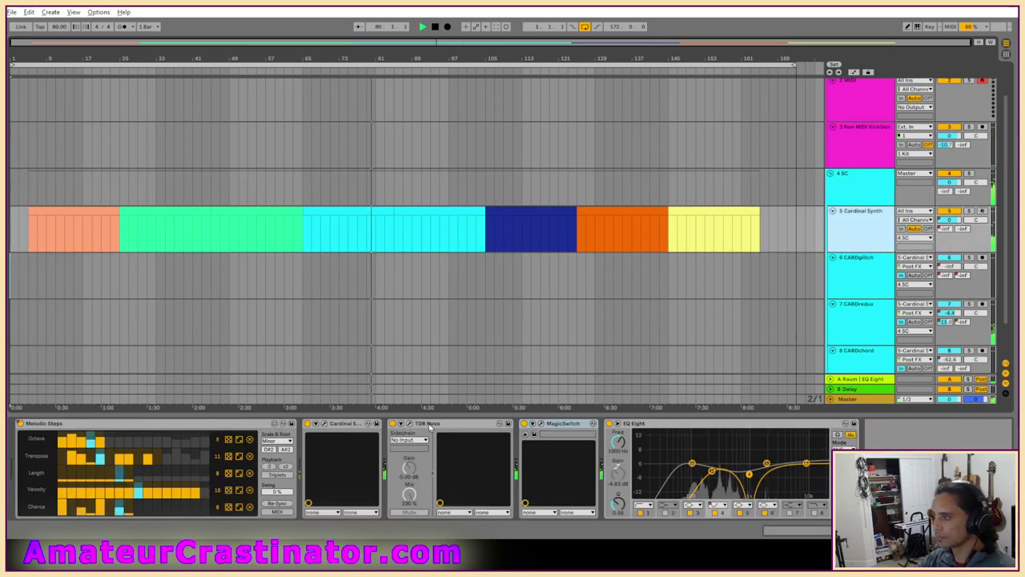
click(524, 426)
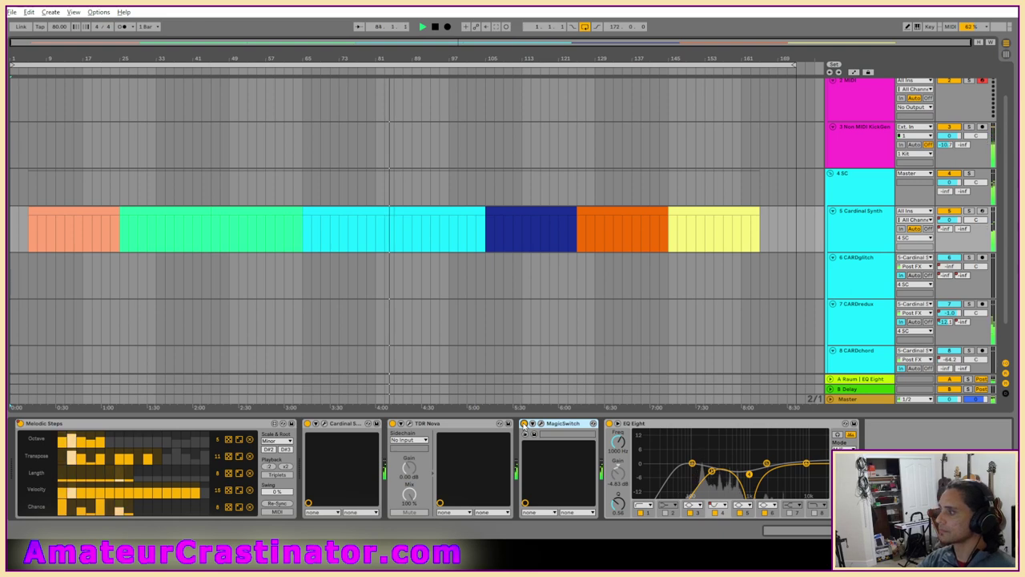
Look over the Non MIDI KickGen track's devices and return to the SC track's device chain.
scroll(837, 232, up, 1)
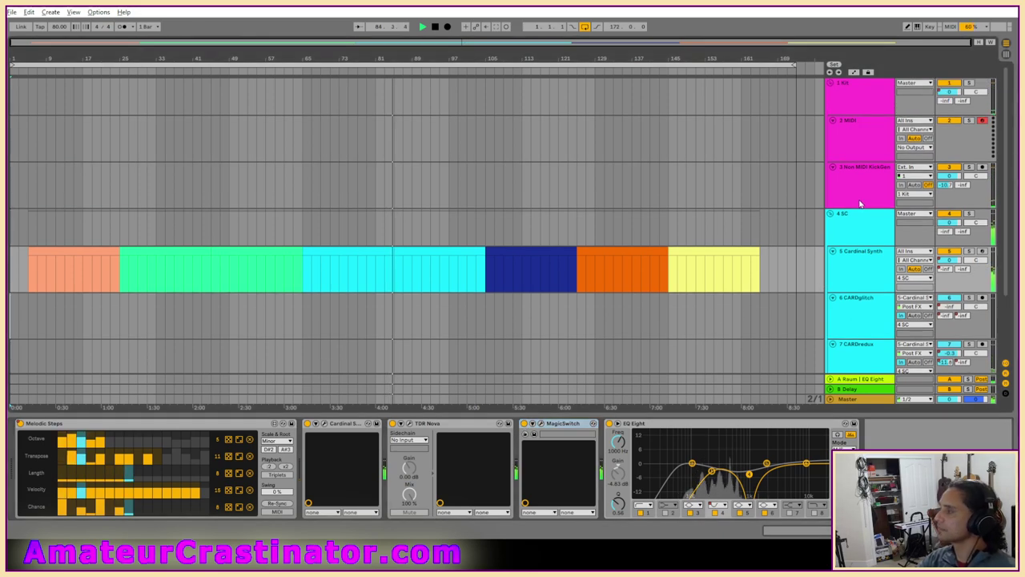
click(857, 204)
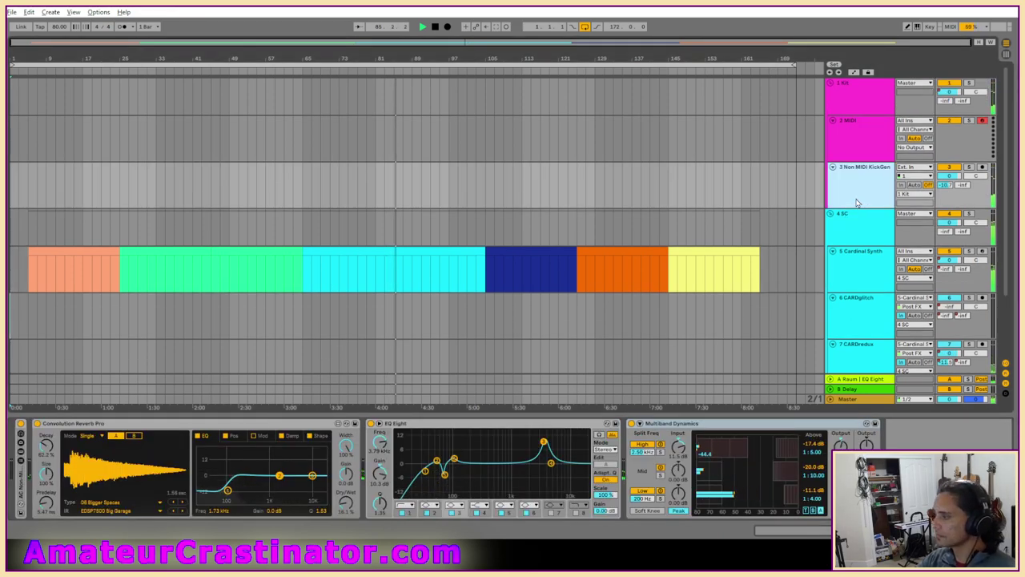
click(860, 237)
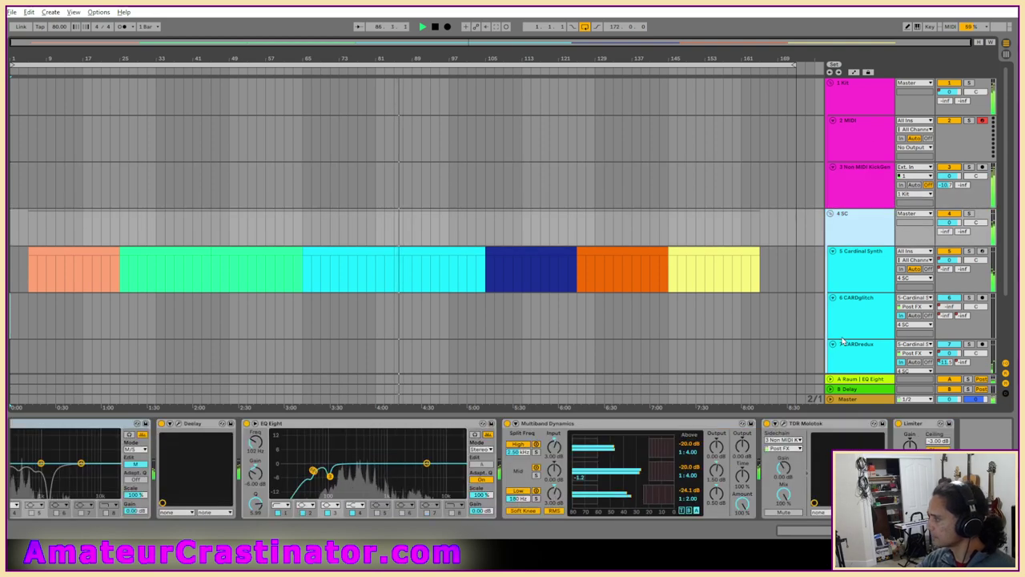